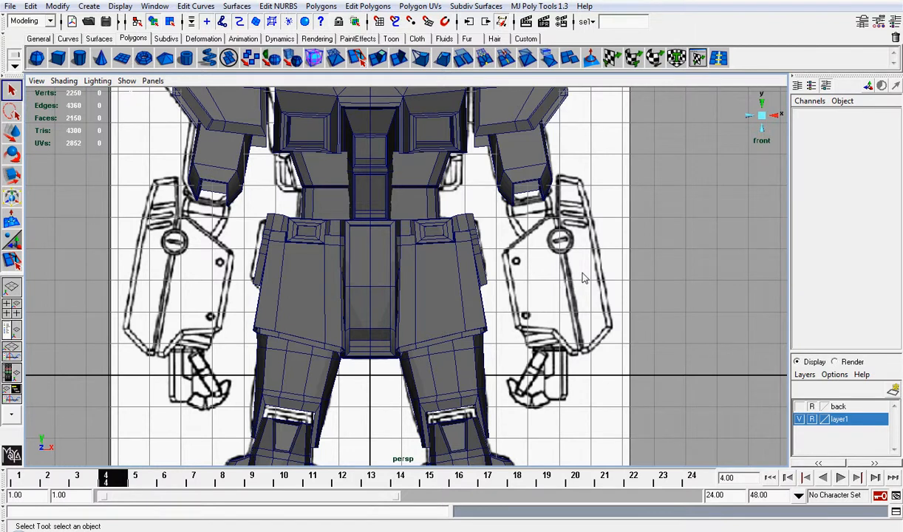
Select all the existing robot body meshes and delete them from the scene
scroll(319, 178, down, 5)
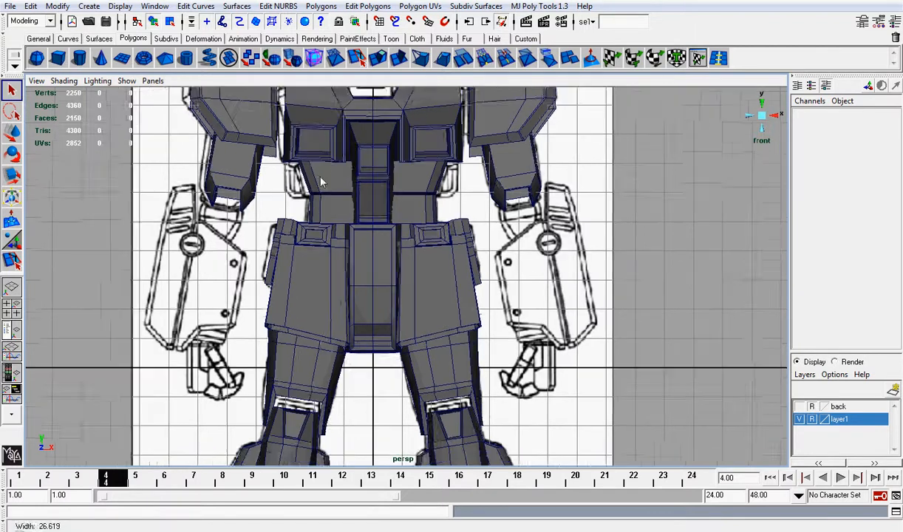
alt+middle_drag(418, 256, 419, 201)
scroll(419, 201, down, 1)
drag(272, 127, 669, 428)
key(Delete)
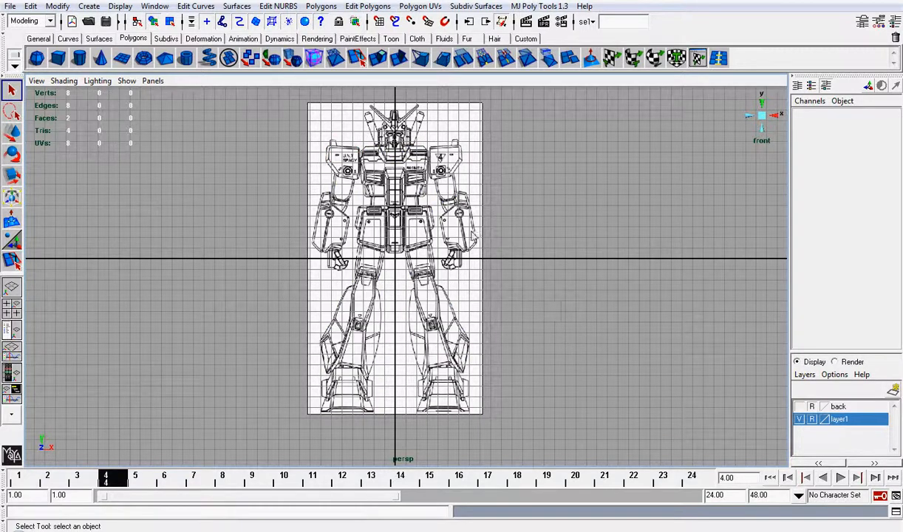
Create a polygon cube and move it onto the forearm armour drawing at about X 5.501, Y 2.478
scroll(549, 308, up, 2)
click(58, 62)
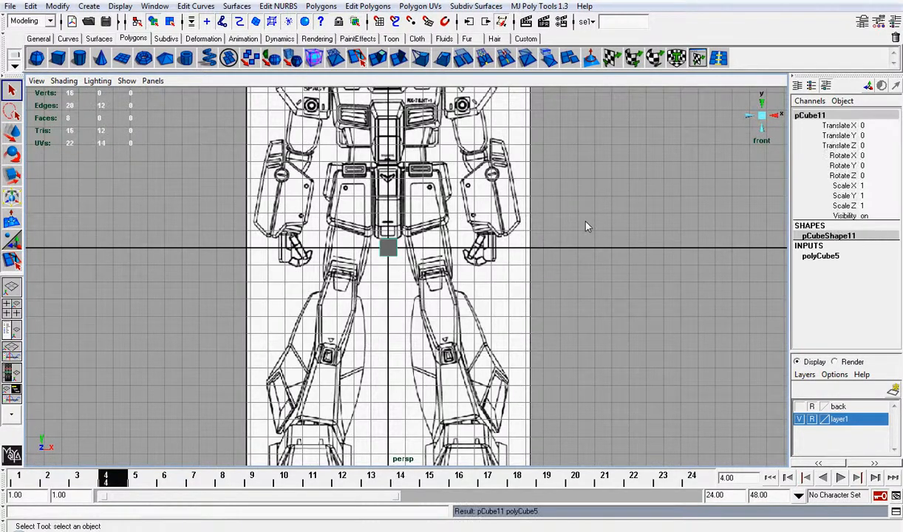
alt+middle_drag(586, 227, 494, 295)
scroll(495, 295, up, 3)
key(w)
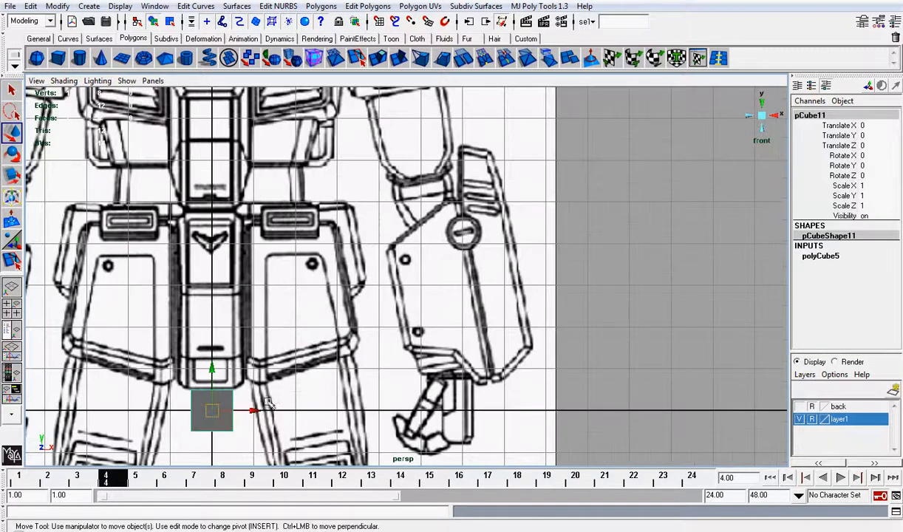
drag(257, 411, 495, 411)
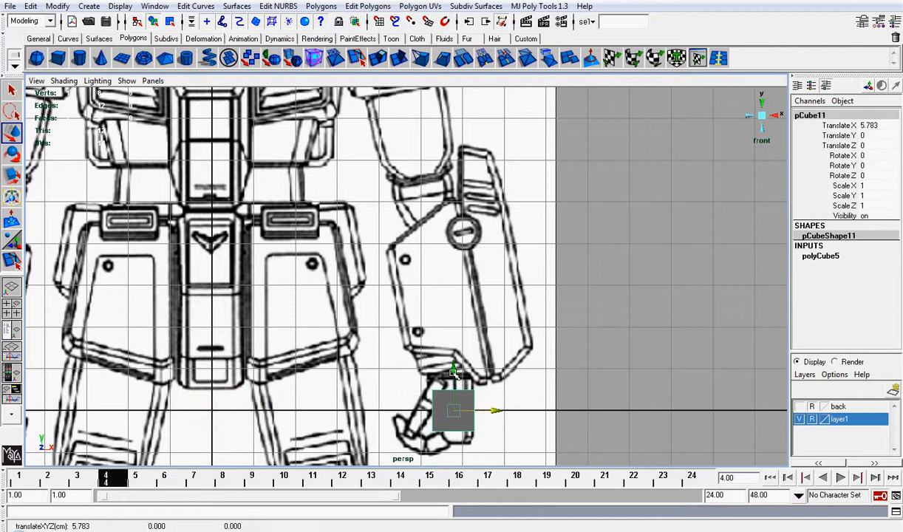
drag(440, 375, 441, 270)
scroll(496, 271, up, 3)
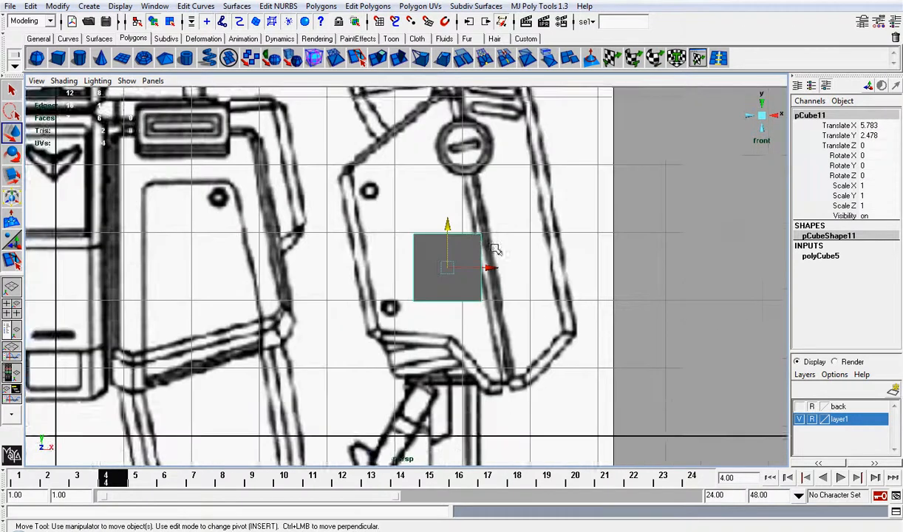
drag(497, 271, 476, 270)
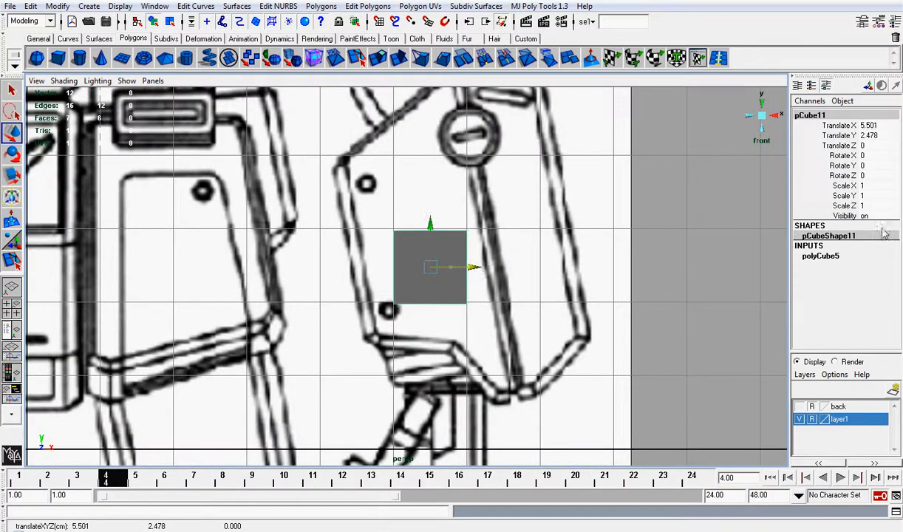
Set the cube's depth subdivisions to 3
click(821, 257)
click(847, 318)
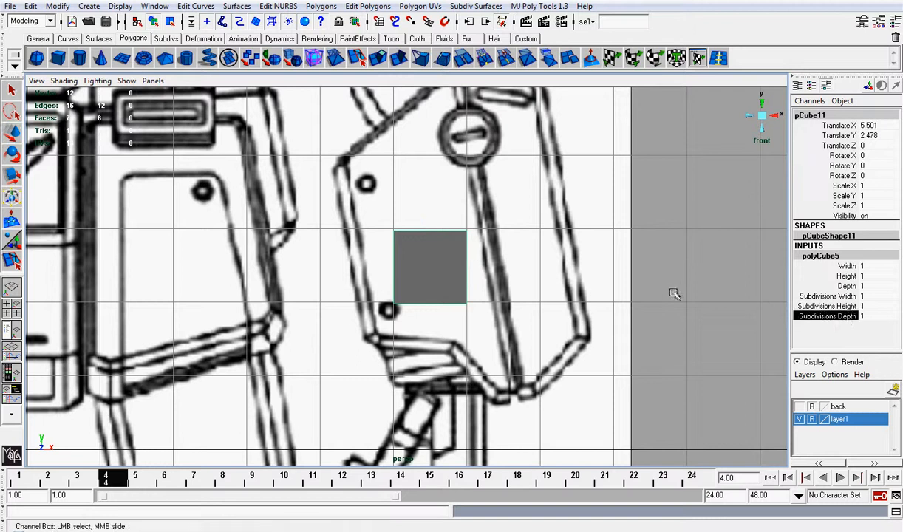
middle_drag(665, 290, 669, 292)
click(761, 116)
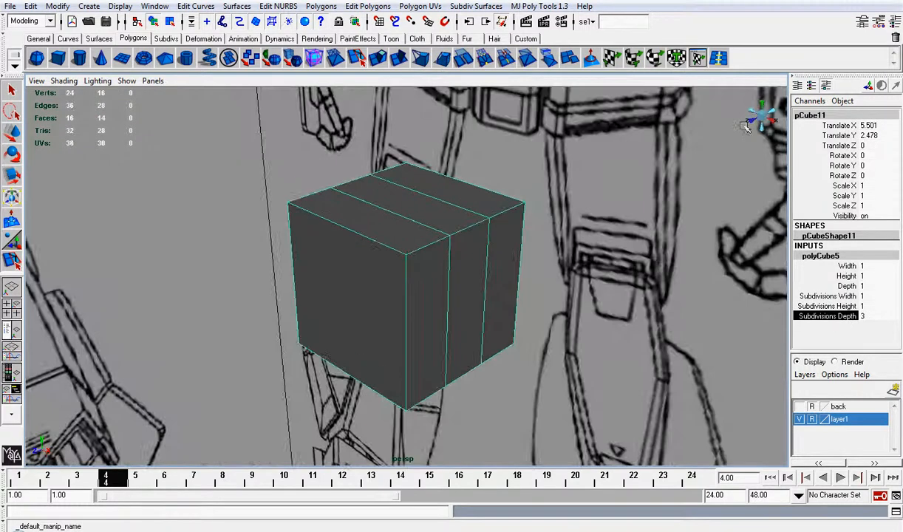
click(744, 120)
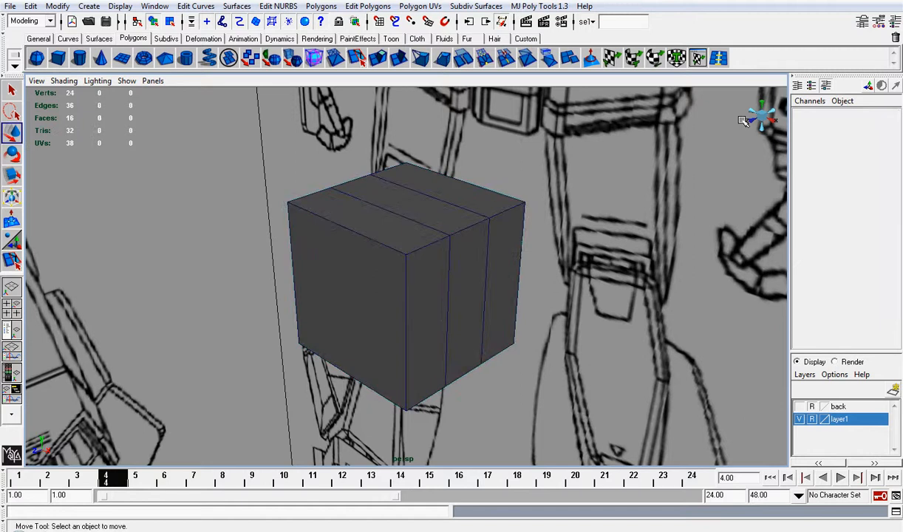
click(749, 122)
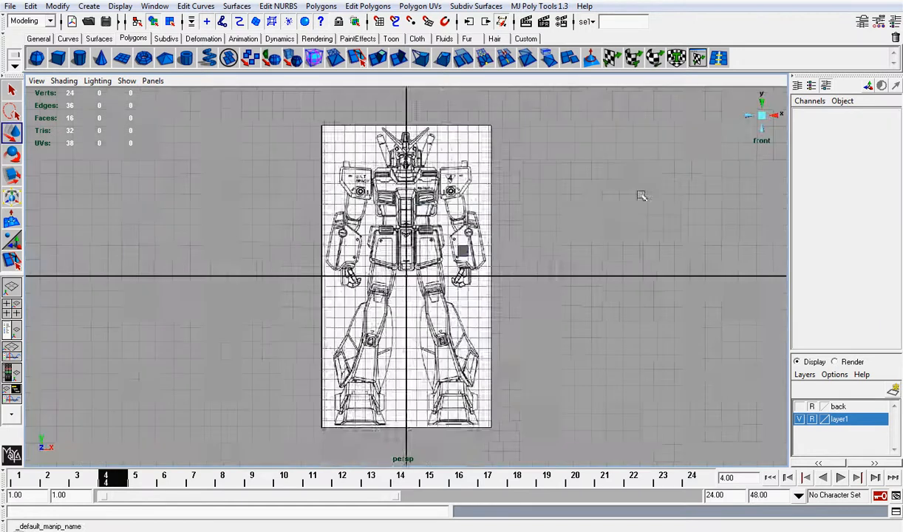
Scale the cube to about 3.494 in Y and raise it slightly to cover the forearm panel drawing
scroll(638, 198, up, 5)
scroll(561, 244, up, 4)
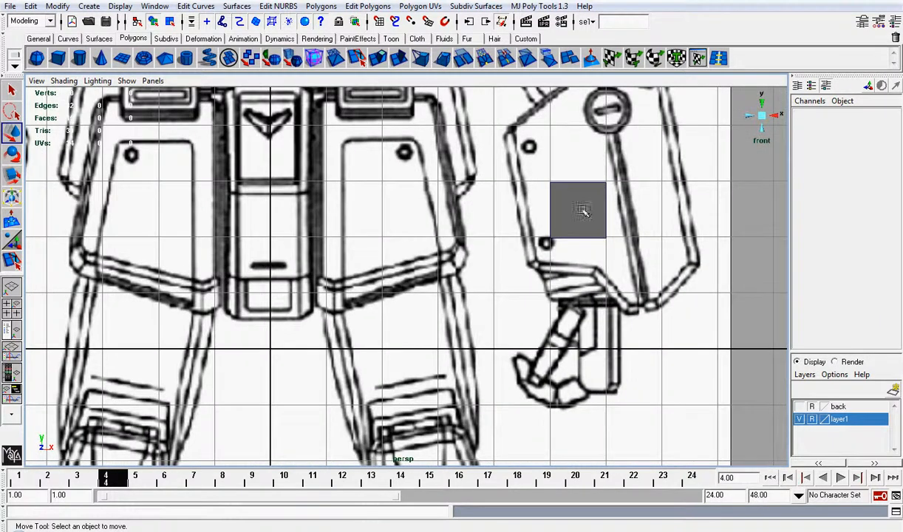
click(565, 207)
alt+middle_drag(666, 203, 600, 262)
click(517, 237)
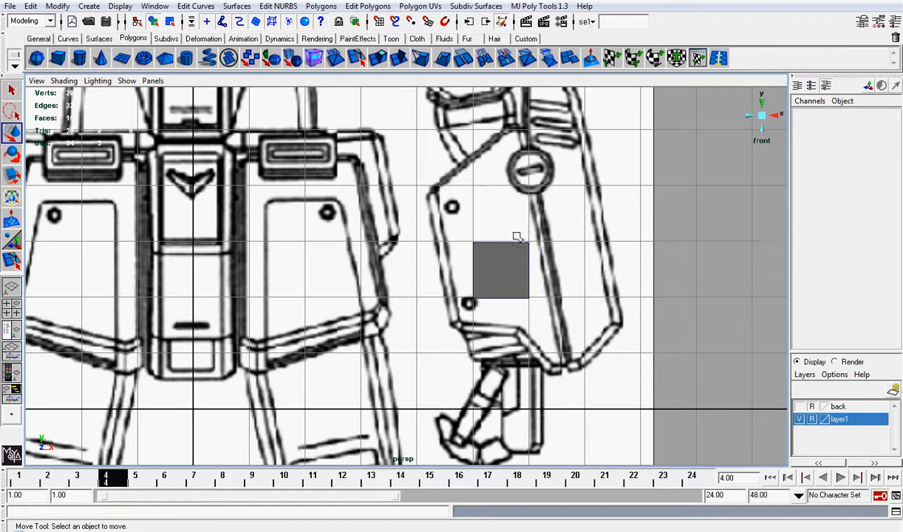
click(64, 81)
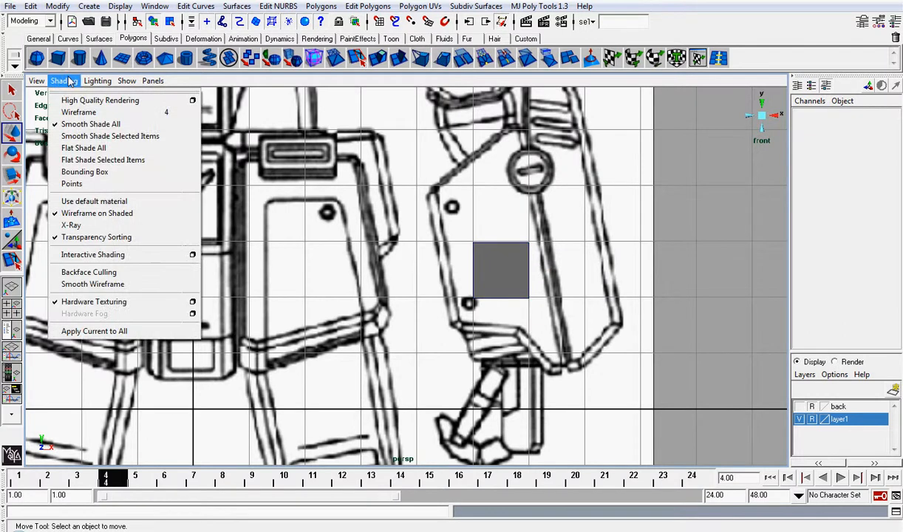
click(526, 255)
click(521, 257)
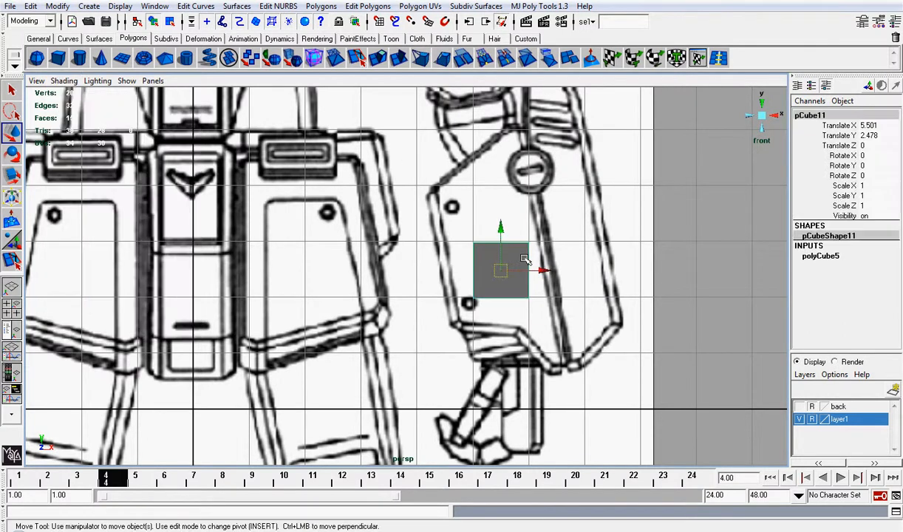
key(r)
scroll(524, 258, up, 1)
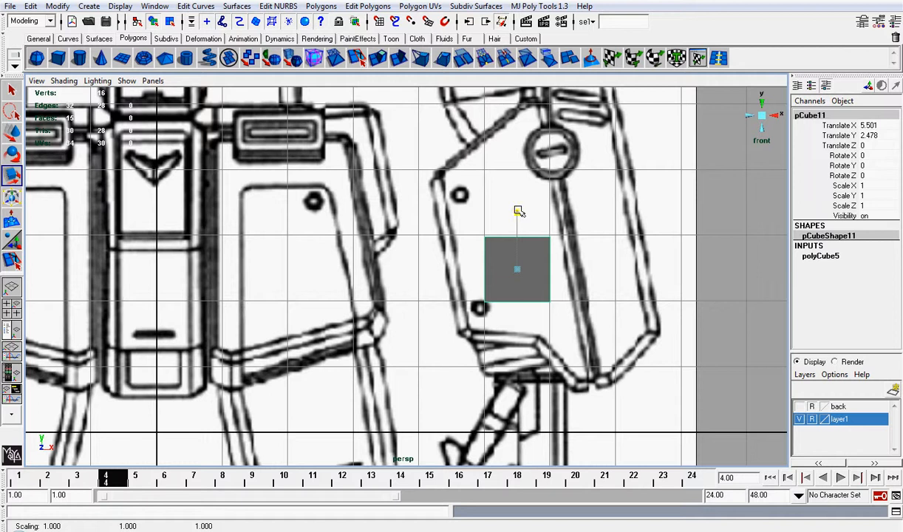
drag(518, 212, 516, 91)
key(w)
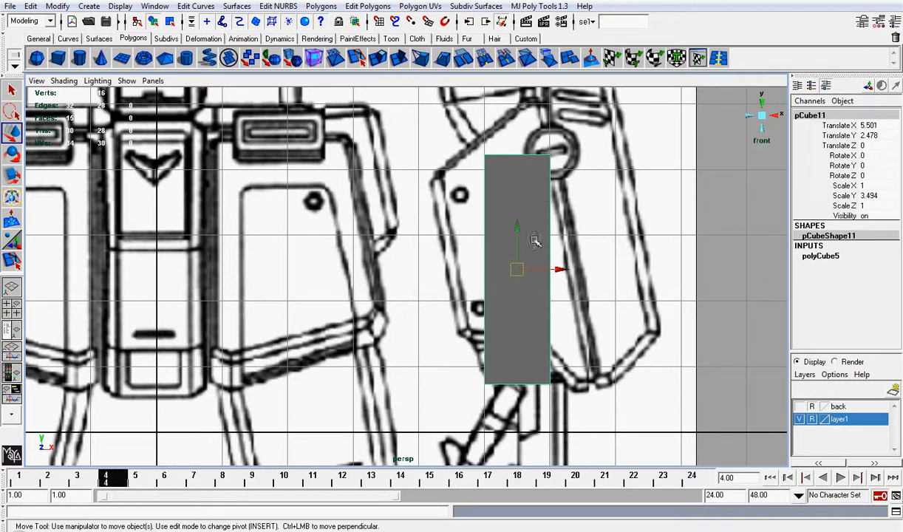
drag(517, 226, 520, 207)
Move the block's upper inner corner vertices onto the forearm panel's corner and turn on X-Ray shading
right_drag(515, 150, 500, 150)
click(486, 139)
drag(486, 138, 427, 173)
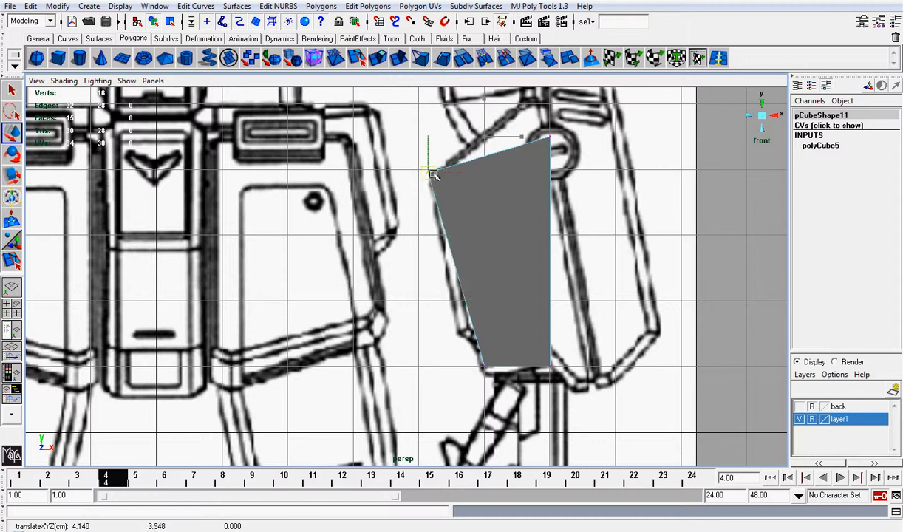
click(64, 81)
click(74, 224)
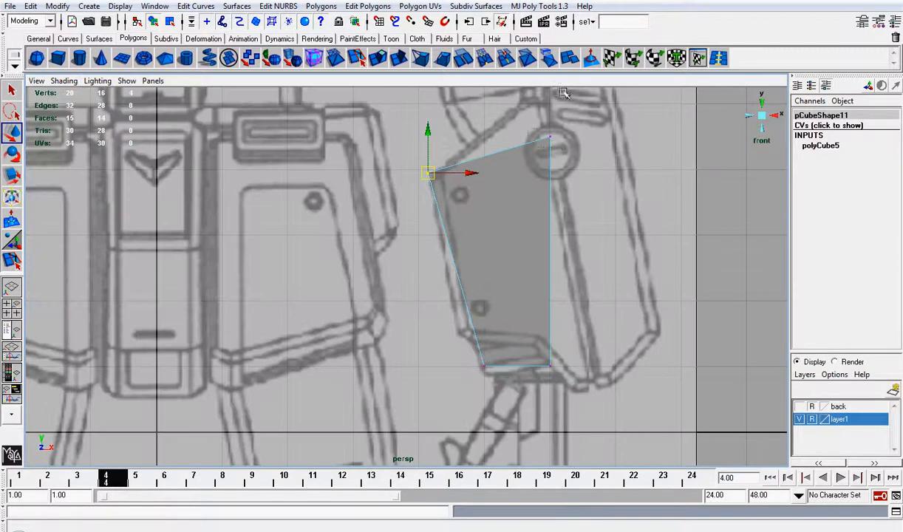
Fit the block's remaining three corners to the forearm panel's outline by moving their vertices
click(540, 147)
drag(551, 139, 544, 99)
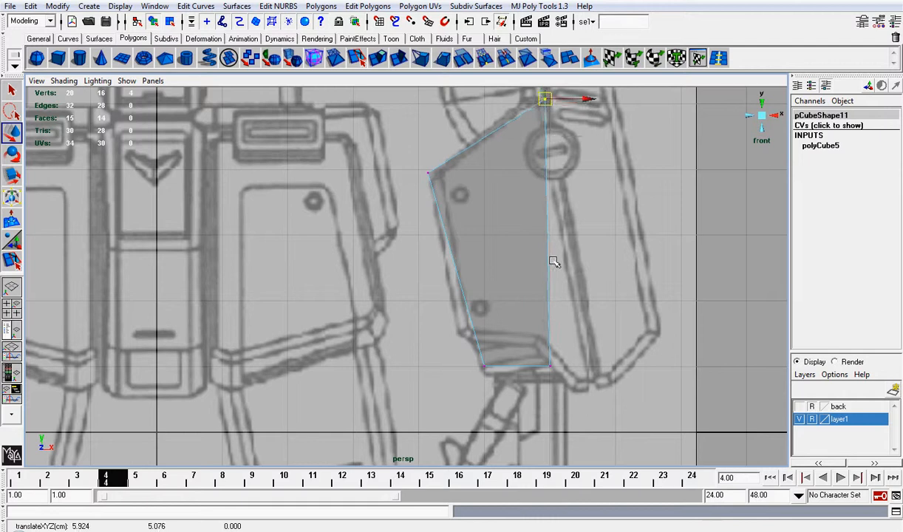
drag(532, 336, 606, 393)
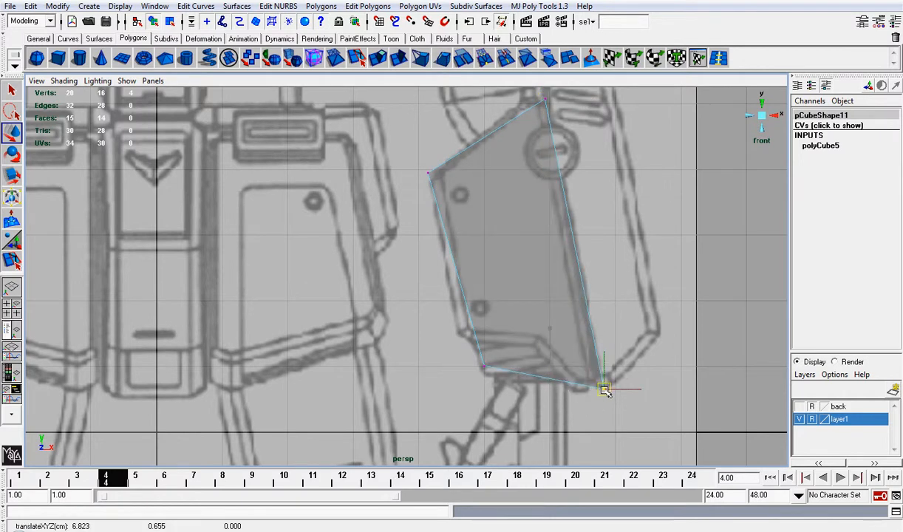
drag(451, 326, 515, 365)
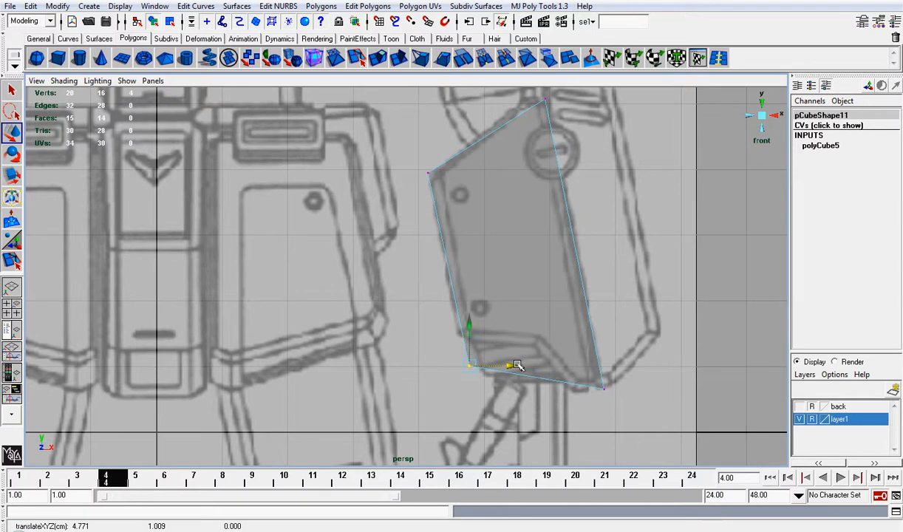
Try to scale the front face's two side edges inward horizontally
right_drag(558, 162, 556, 133)
click(556, 162)
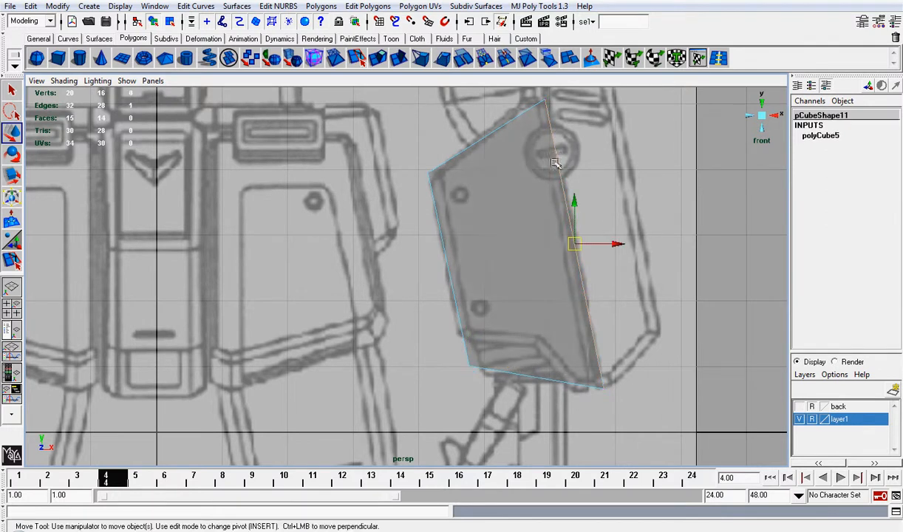
shift+click(438, 219)
key(r)
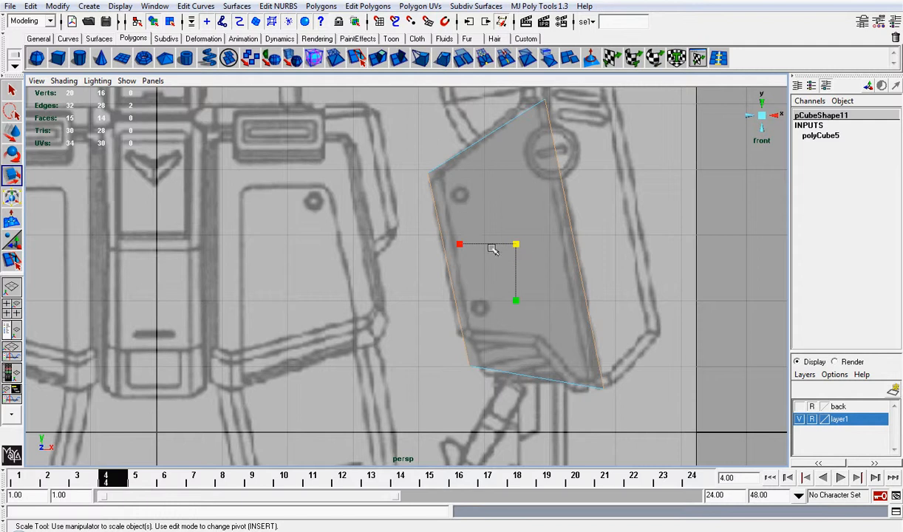
drag(461, 244, 471, 244)
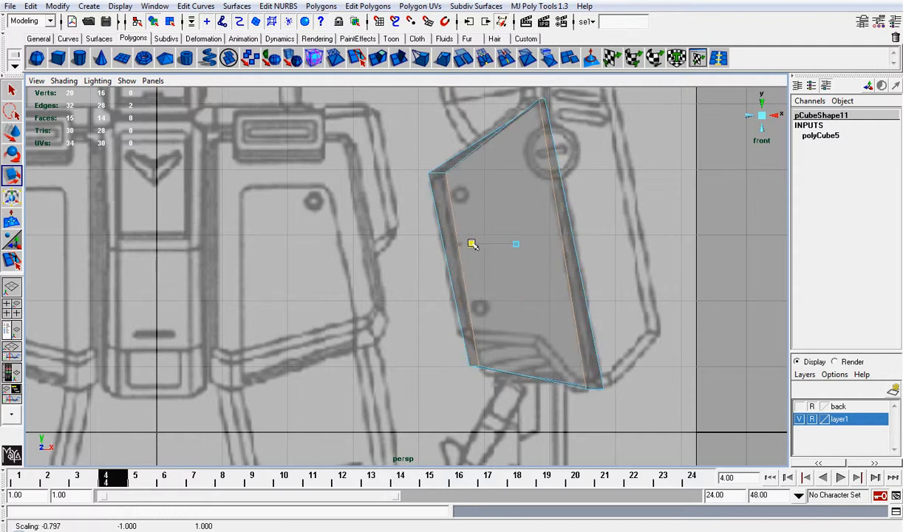
key(ctrl+z)
Move the front face's two side edges inward separately to about X 6.191 and X 4.685, following the panel's bevel lines
alt+drag(723, 107, 713, 142)
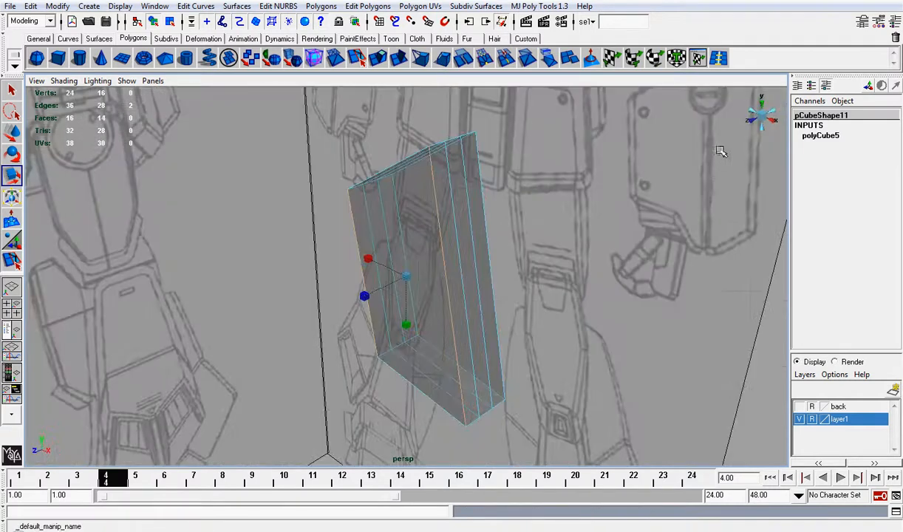
alt+drag(452, 158, 770, 146)
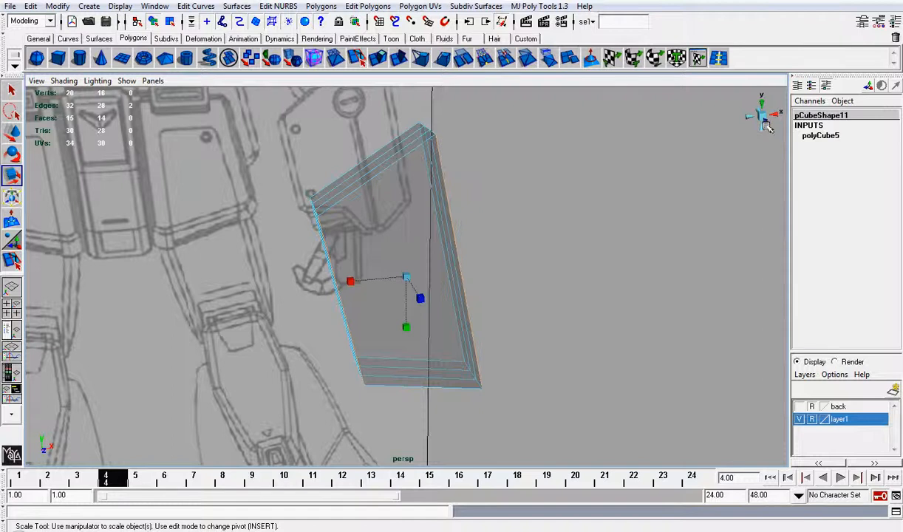
click(767, 125)
click(454, 201)
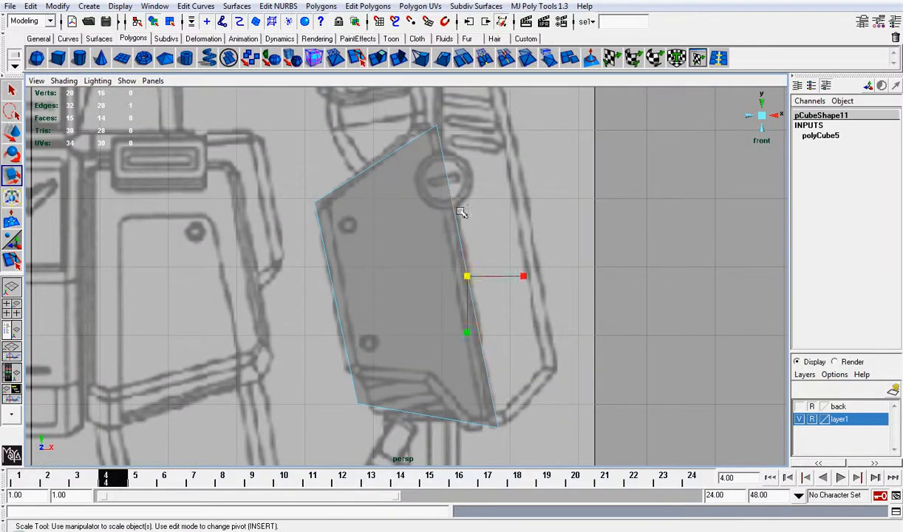
key(w)
drag(513, 276, 498, 277)
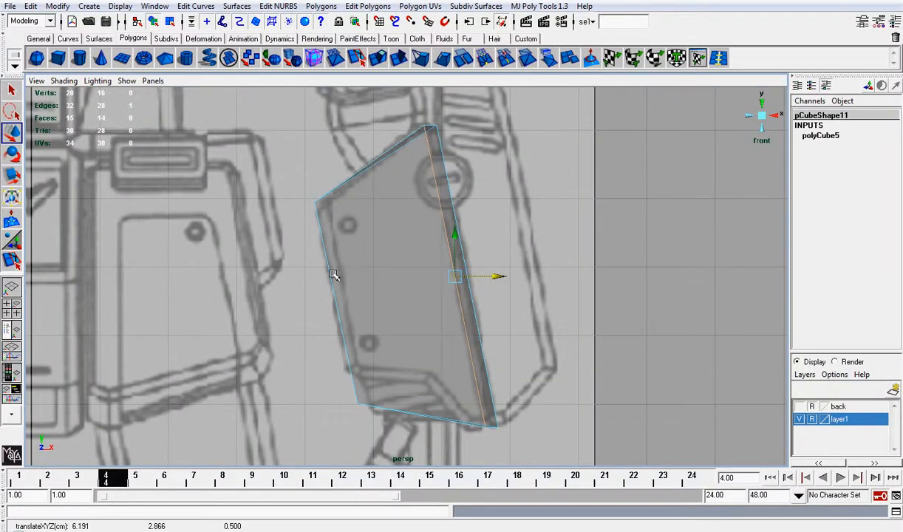
click(333, 275)
drag(380, 301, 395, 300)
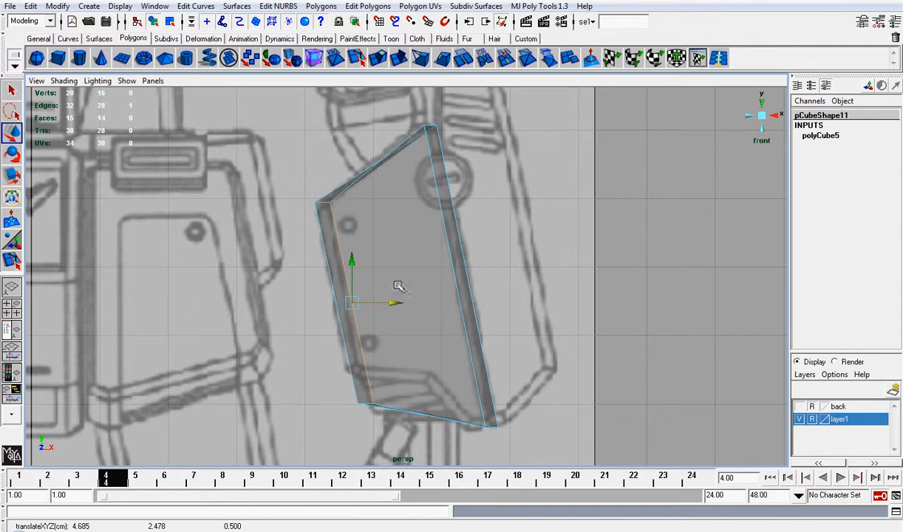
Lower the front face's top vertex to about Y 4.801 to form the upper bevel
right_click(429, 138)
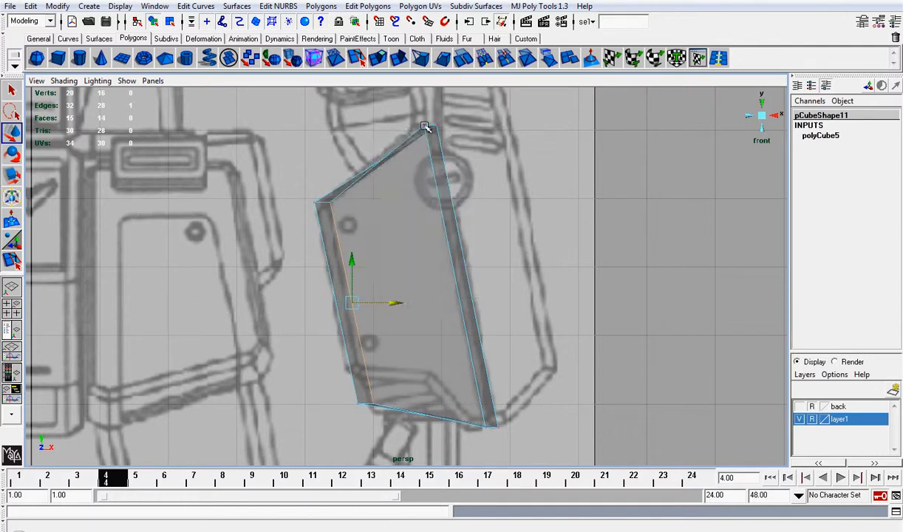
click(425, 127)
drag(426, 102, 436, 121)
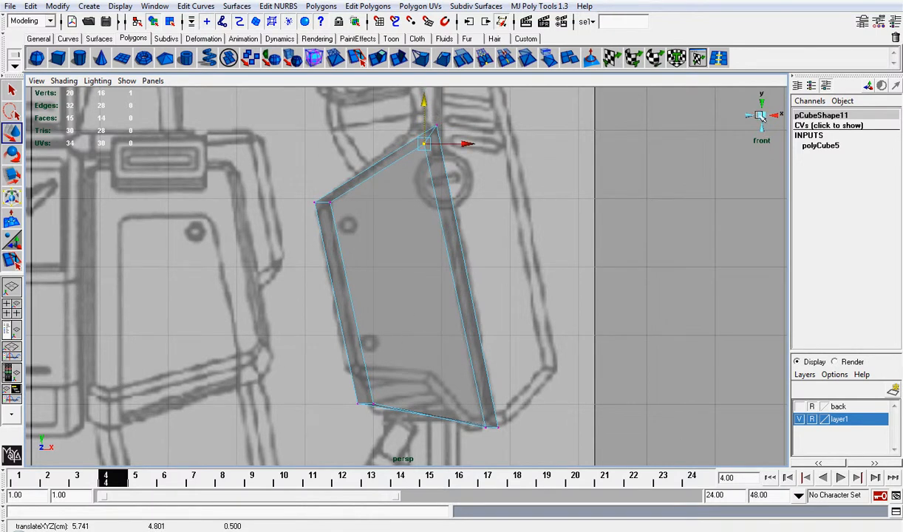
Hide the layer1 reference drawings to inspect the panel mesh from behind
click(760, 116)
click(750, 116)
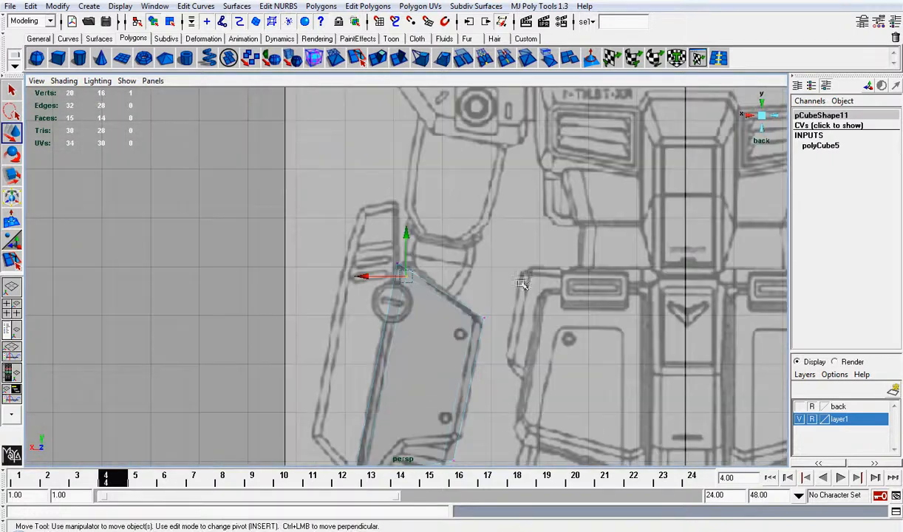
alt+middle_drag(512, 288, 526, 210)
scroll(523, 216, up, 3)
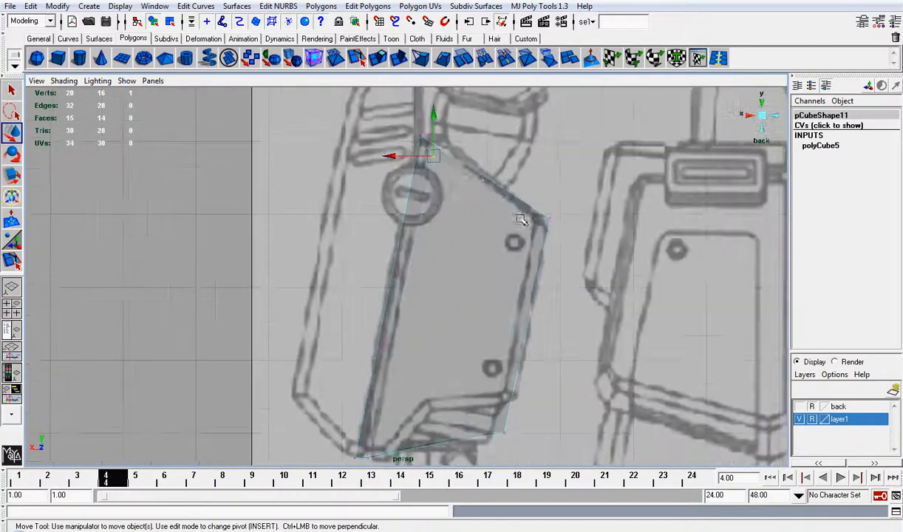
click(799, 419)
click(732, 112)
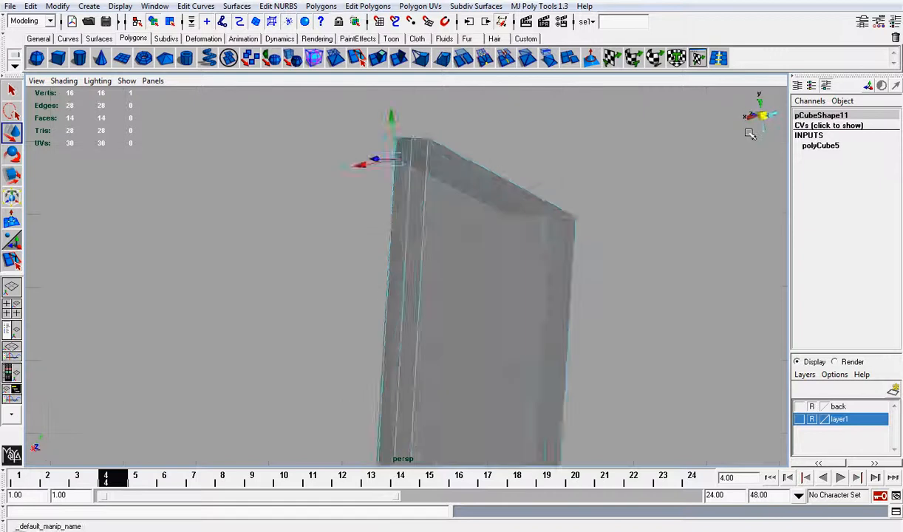
Turn off X-Ray shading and view the panel from its back side
click(63, 80)
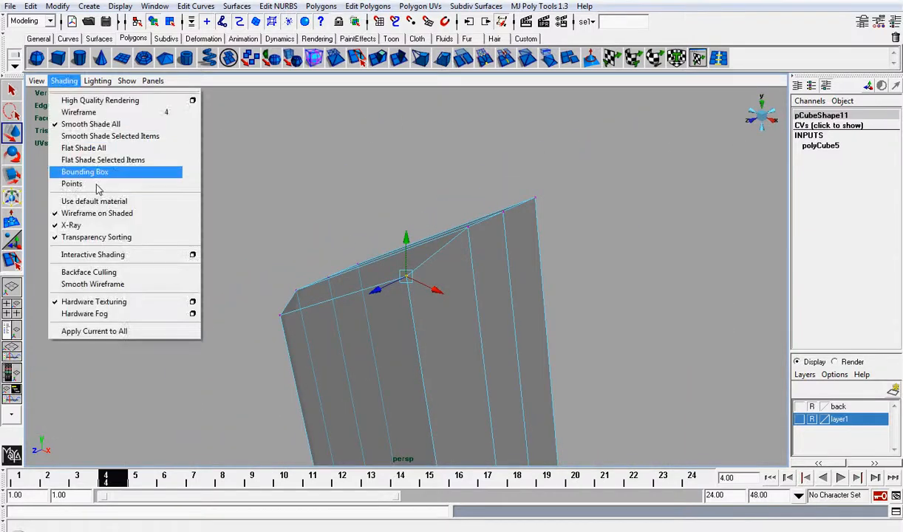
click(88, 219)
alt+drag(434, 240, 563, 213)
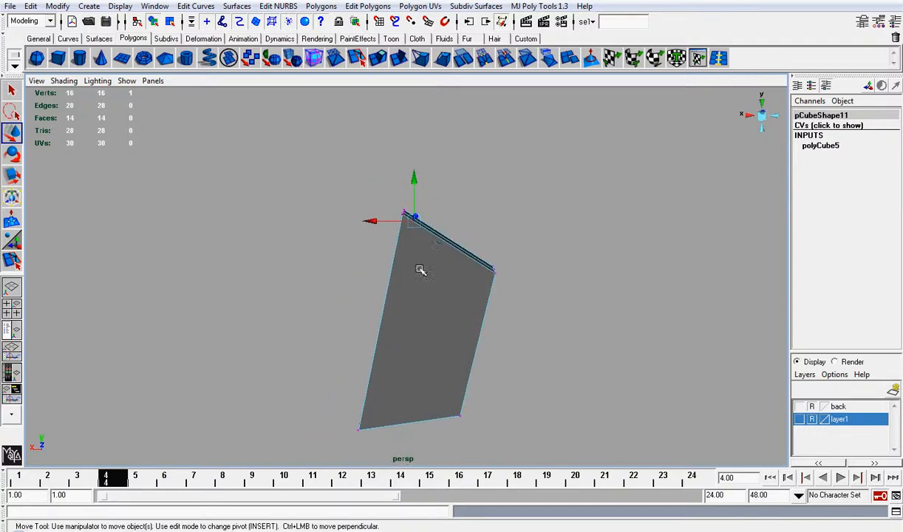
Move the back face's two side edges inward horizontally to form the side bevels
right_drag(396, 257, 397, 238)
click(380, 318)
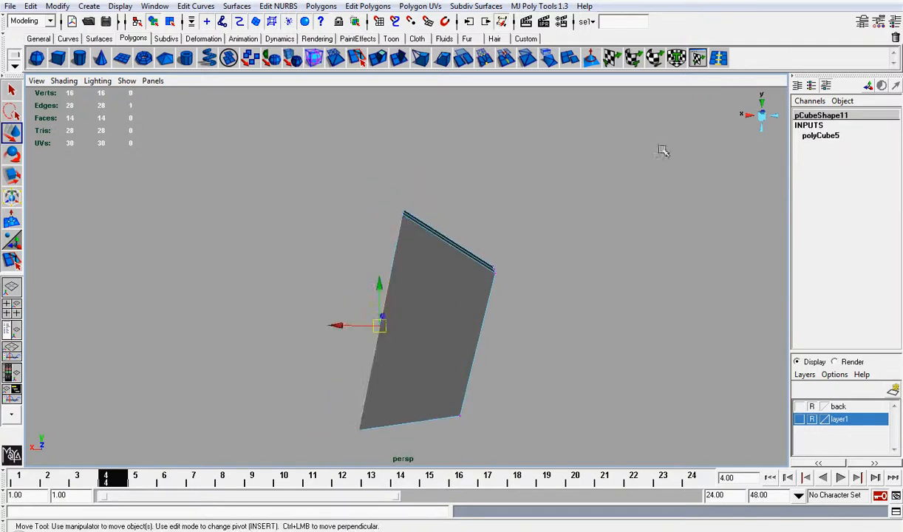
click(762, 120)
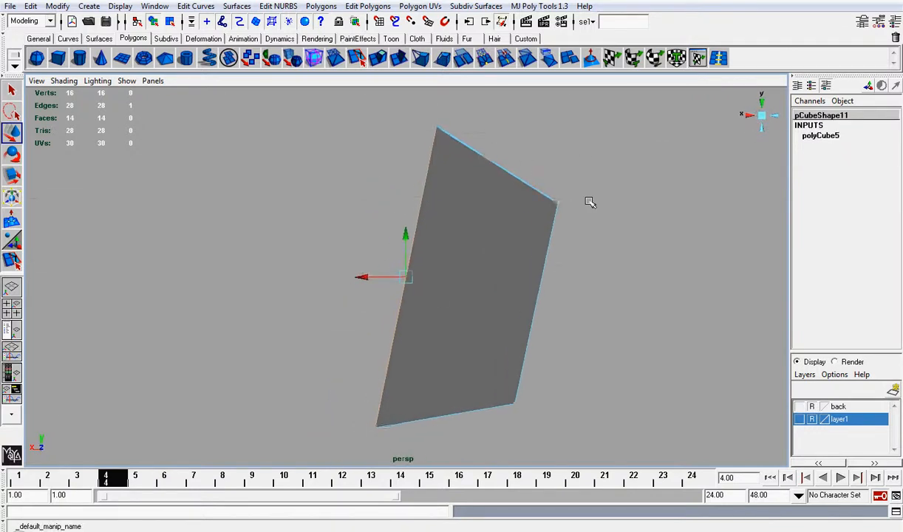
drag(362, 278, 380, 277)
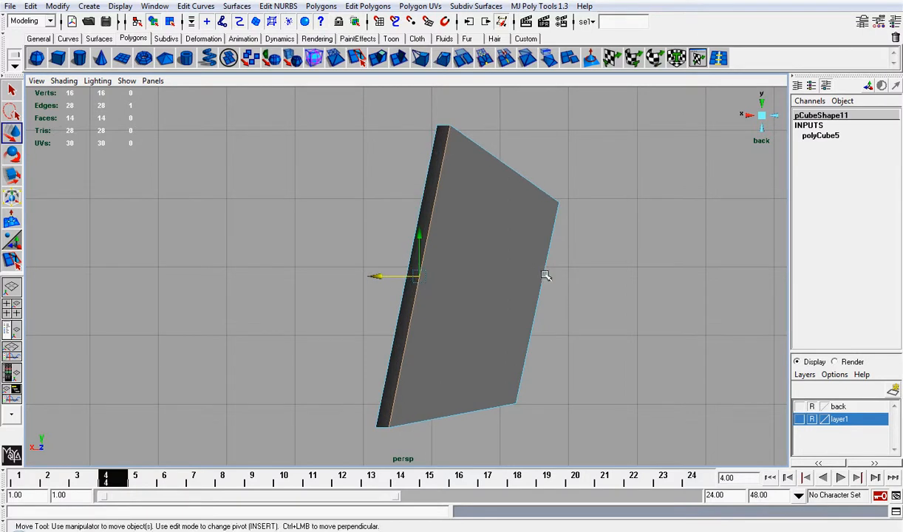
click(546, 275)
drag(529, 302, 509, 302)
Lower the back face's top vertex to about Y 4.829 and raise its two bottom vertices, the higher one to about Y 1.146
right_drag(446, 149, 445, 120)
click(452, 124)
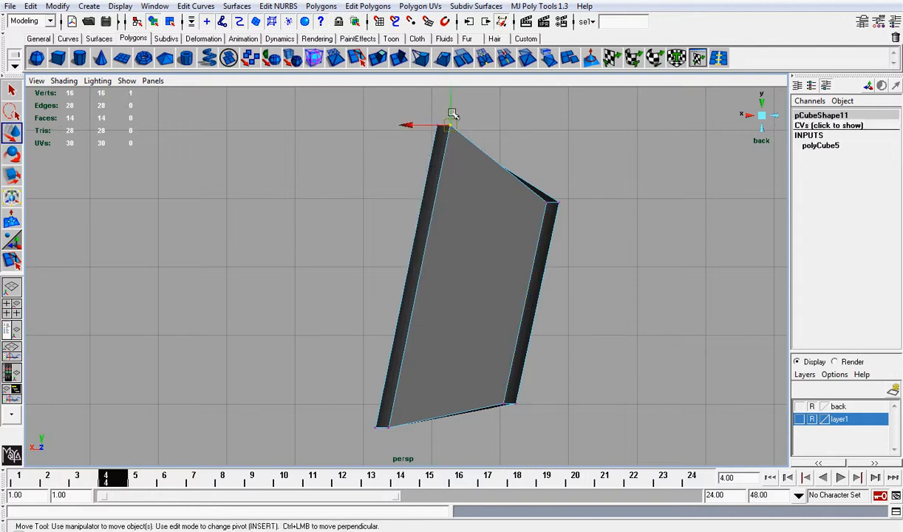
drag(452, 115, 454, 131)
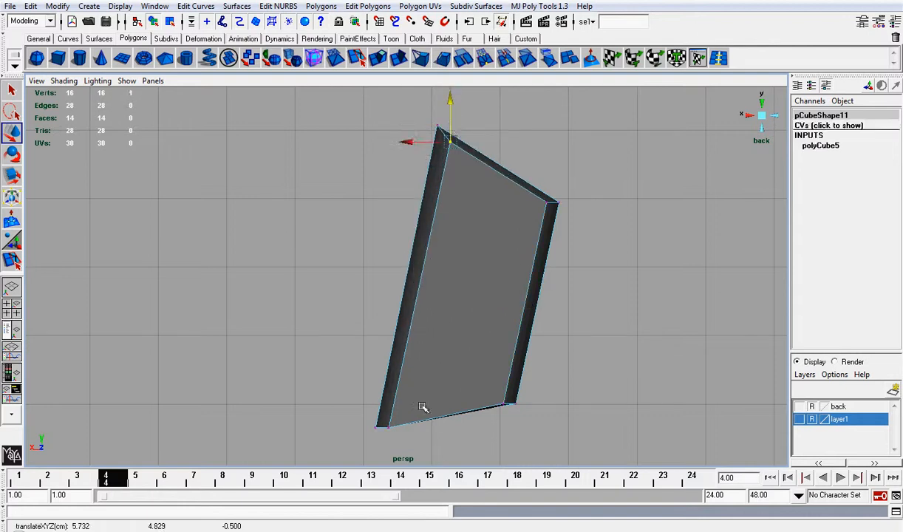
click(388, 429)
drag(391, 405, 393, 394)
click(505, 404)
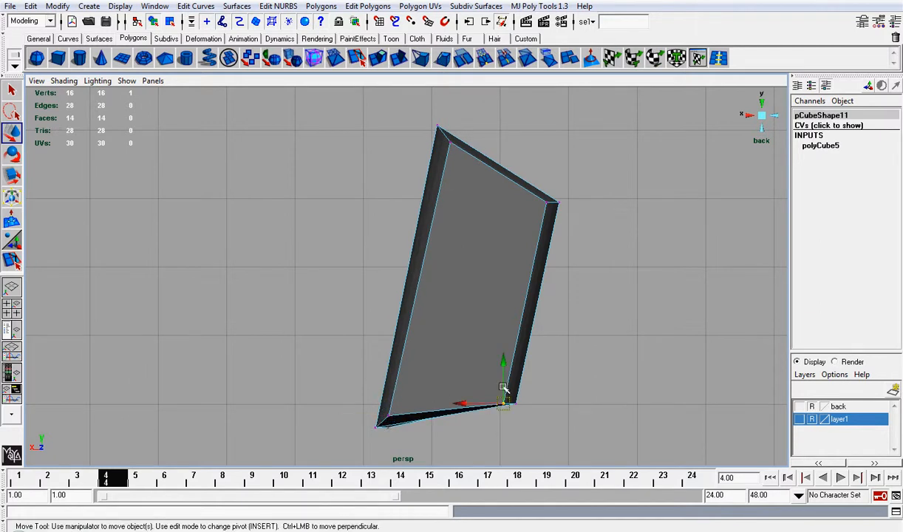
drag(503, 387, 506, 377)
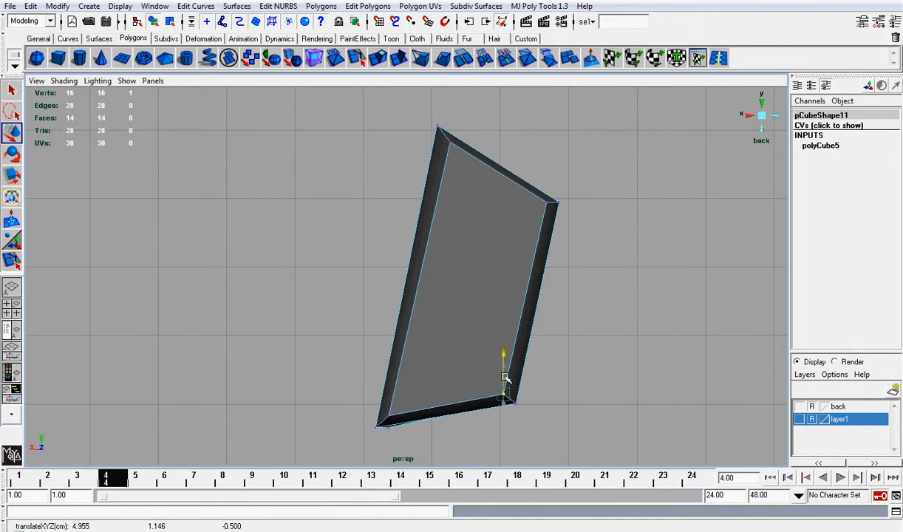
Raise the front face's two bottom vertices to about Y 1.112 and Y 0.823 to form the lower bevel
click(755, 115)
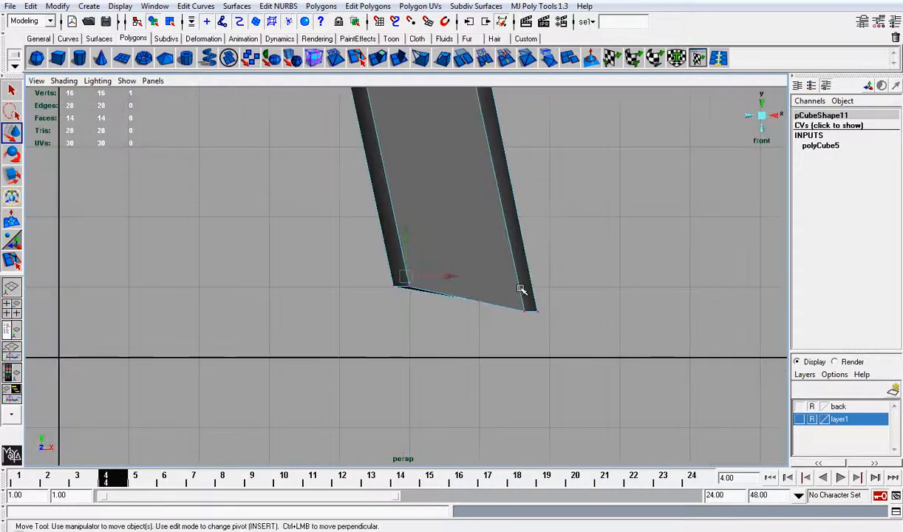
scroll(518, 289, up, 2)
click(412, 292)
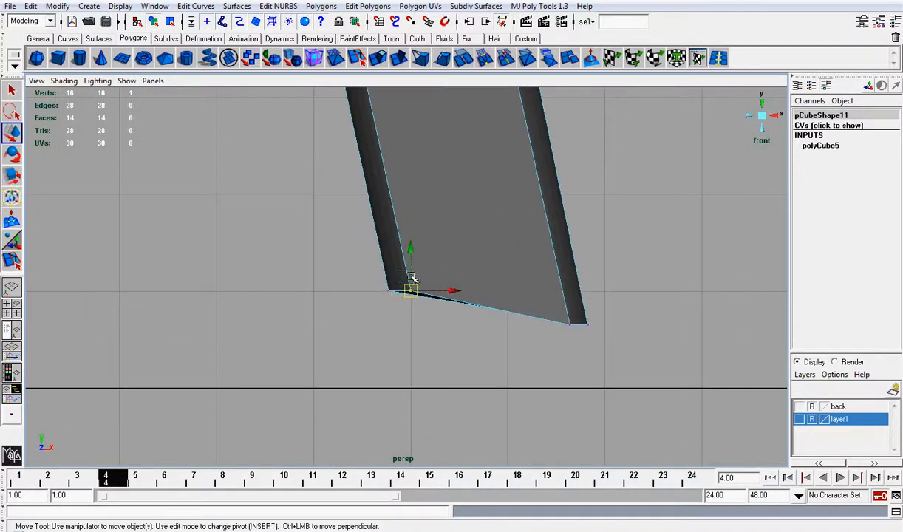
drag(410, 255, 410, 248)
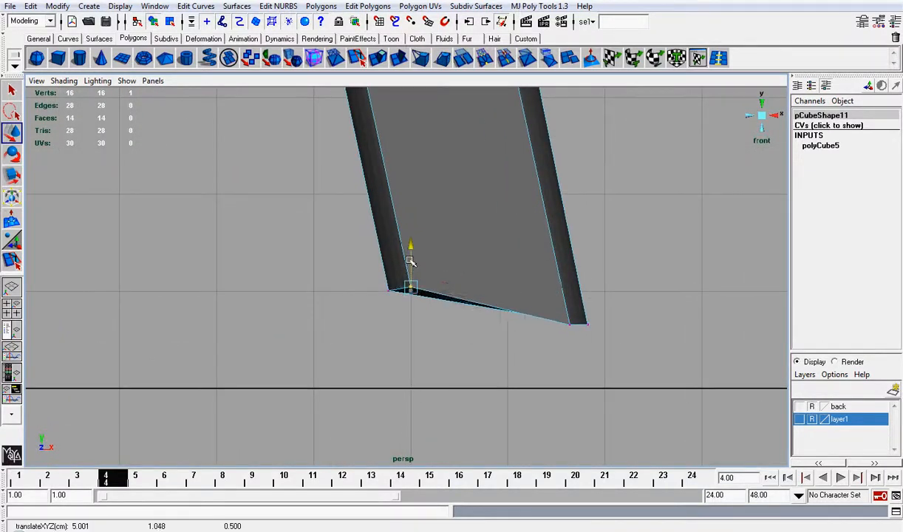
click(569, 323)
drag(569, 297, 570, 279)
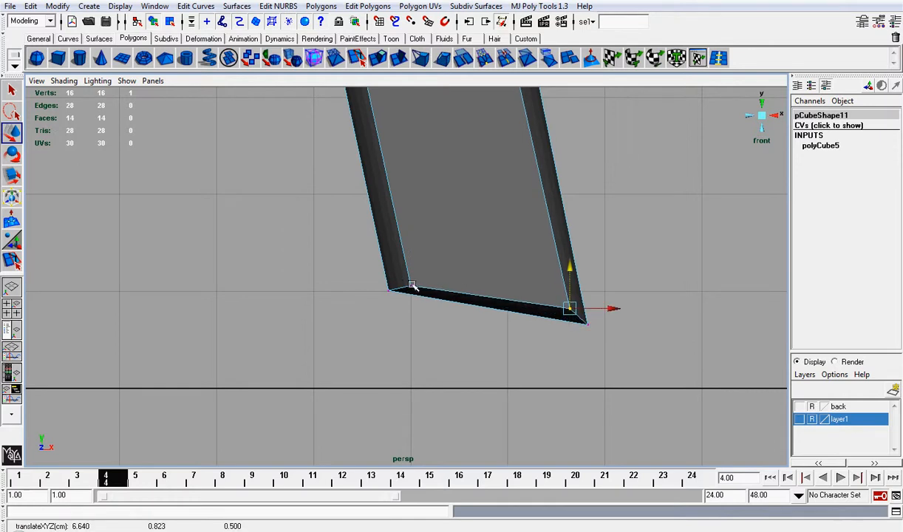
click(411, 285)
drag(411, 258, 410, 255)
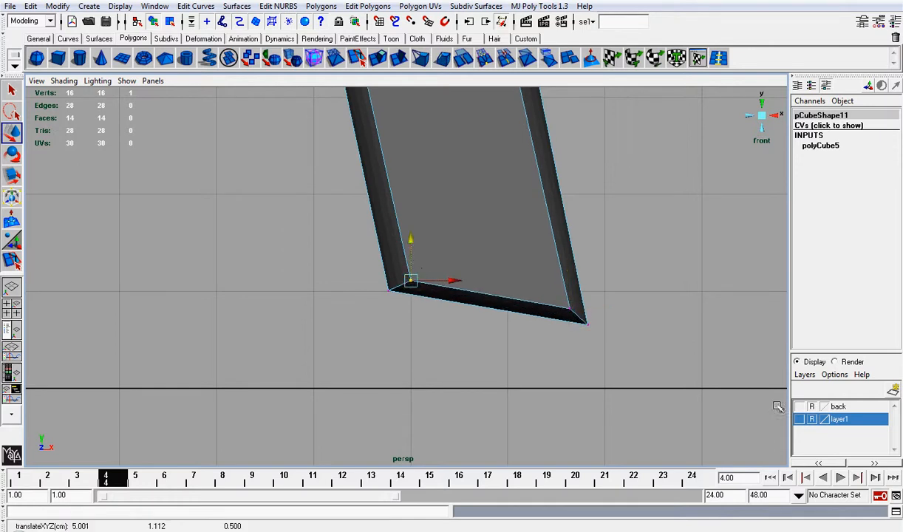
Show the layer1 reference drawings and turn on X-Ray shading to see them through the panel
click(799, 419)
scroll(548, 255, down, 5)
alt+middle_drag(527, 211, 538, 247)
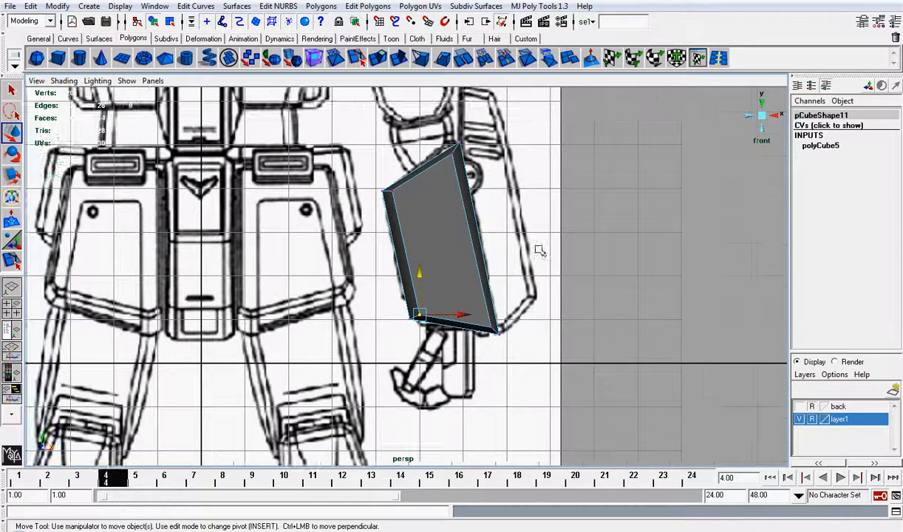
scroll(539, 252, up, 1)
click(64, 82)
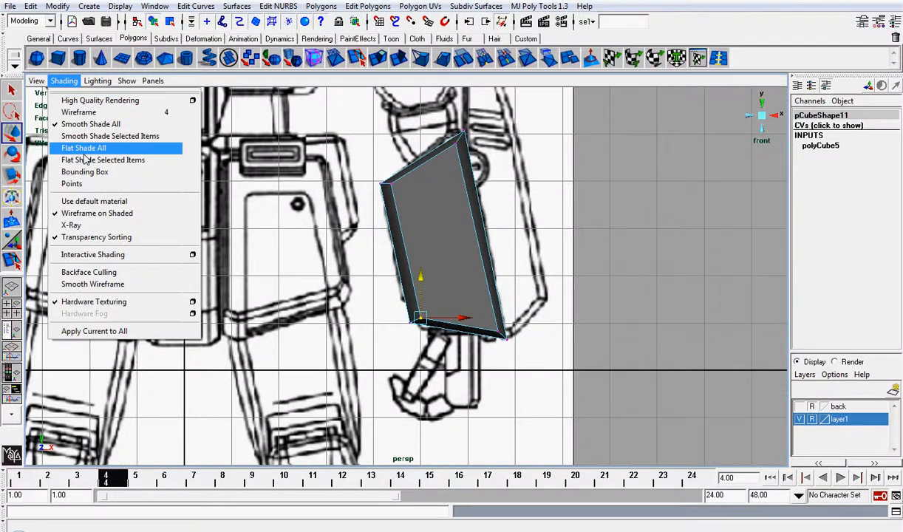
click(89, 213)
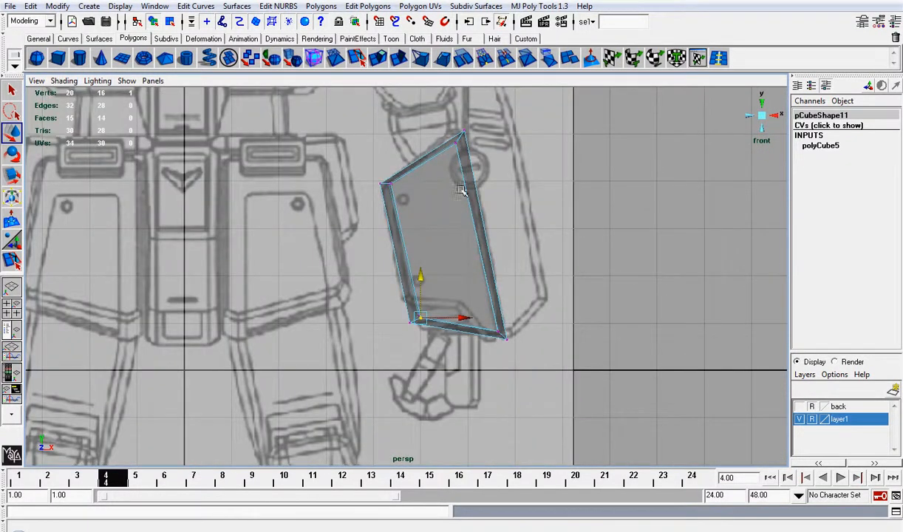
Insert a lengthwise edge loop through the panel, meeting the lower edge just past the corner of the drawing's wrist cutout
scroll(465, 196, up, 2)
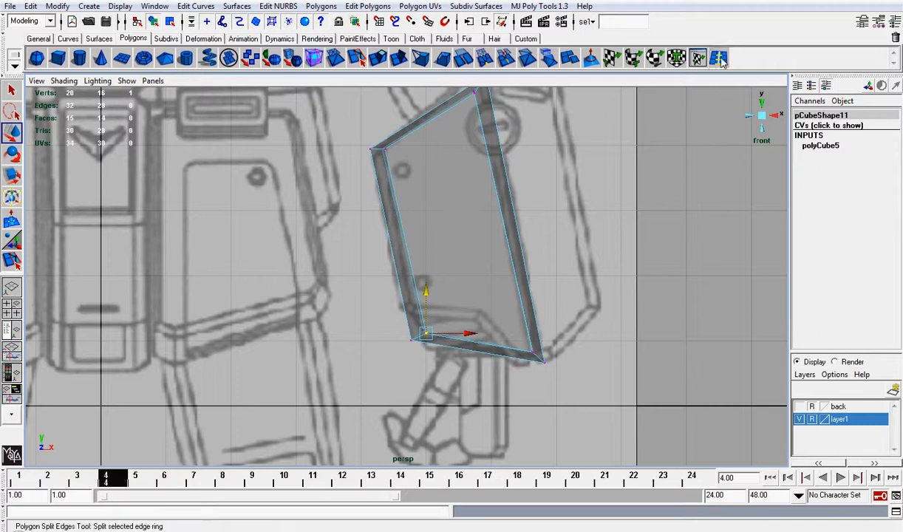
click(698, 57)
drag(475, 345, 493, 348)
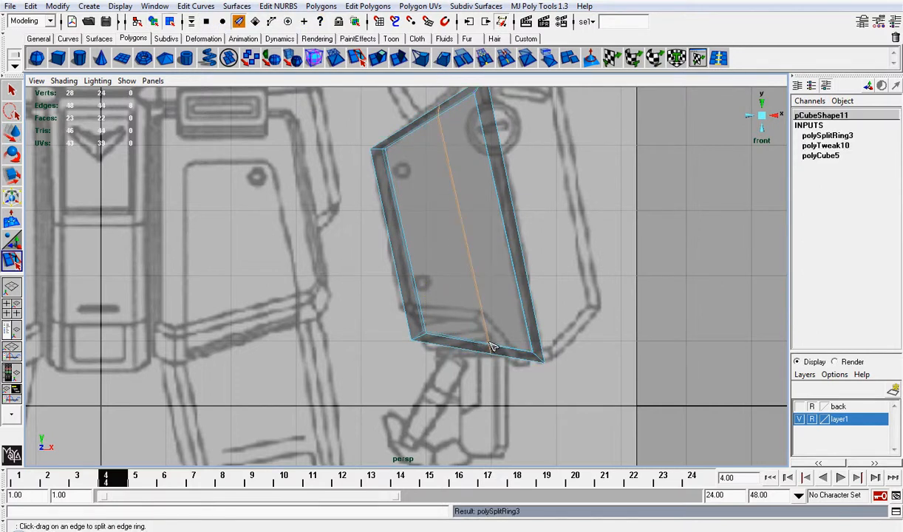
key(w)
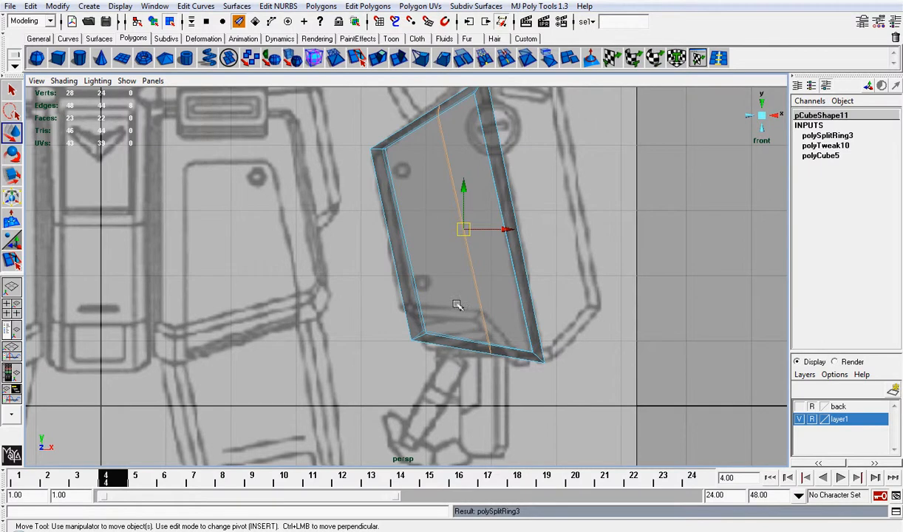
Insert a crosswise edge loop near the panel's lower end, along the upper line of the wrist cutout
click(698, 62)
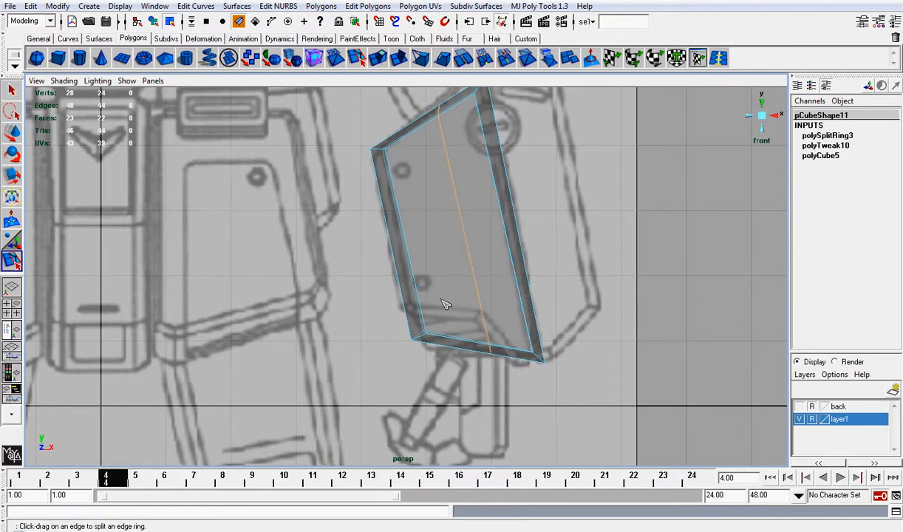
drag(419, 307, 421, 309)
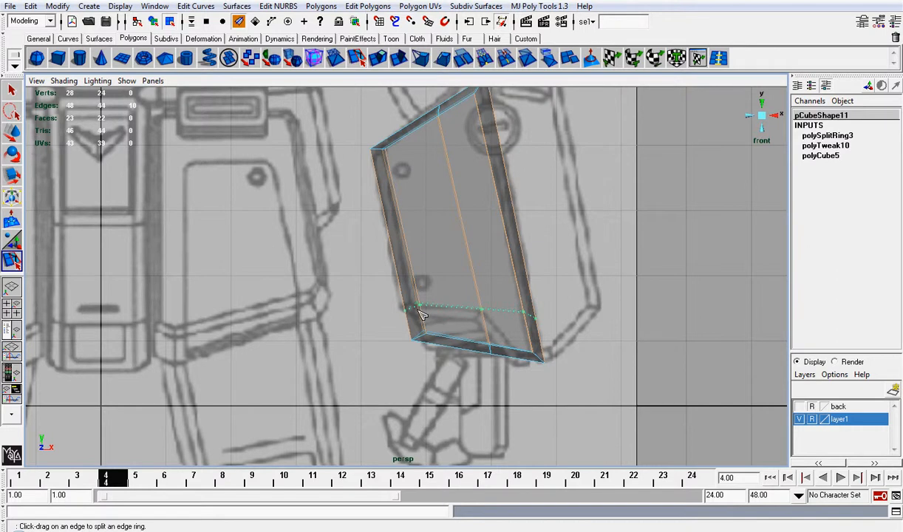
drag(419, 312, 419, 313)
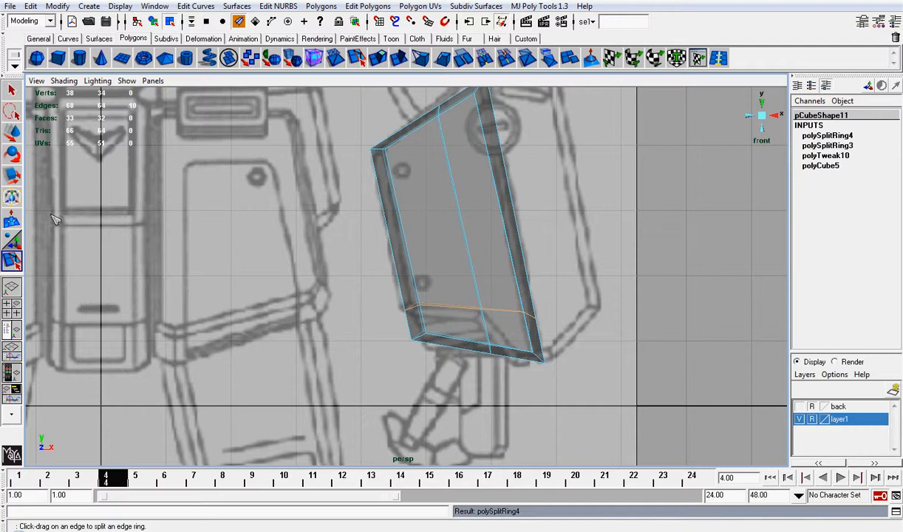
key(w)
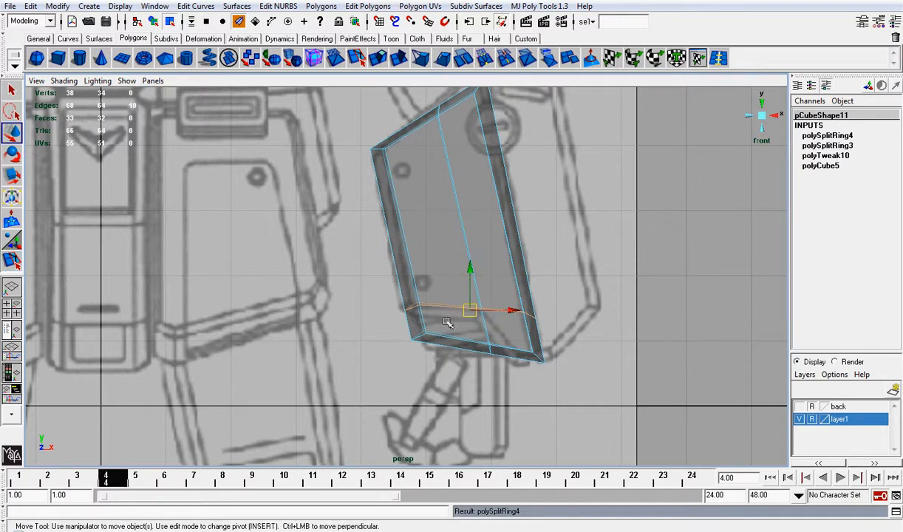
Delete the faces of the lower inner corner, below the crosswise loop, to open the wrist cutout
right_drag(447, 323, 417, 323)
drag(402, 314, 477, 368)
key(Delete)
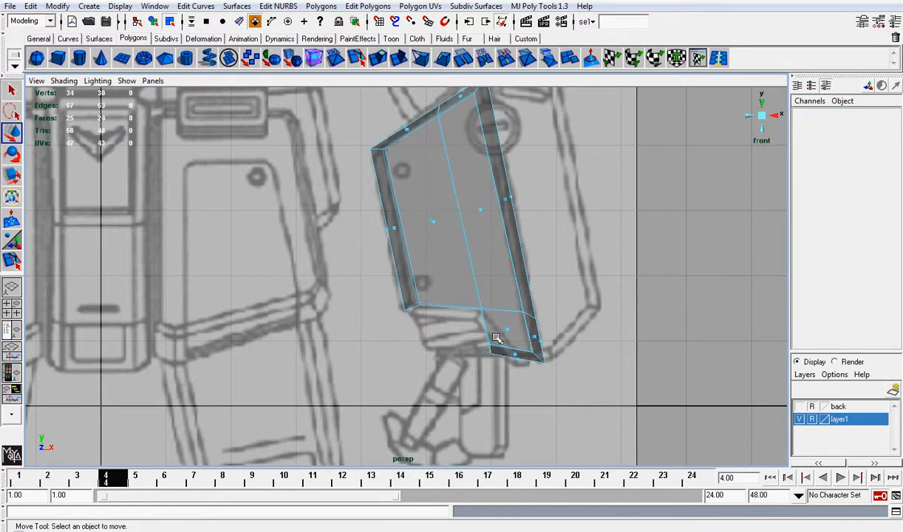
Turn off X-Ray shading and hide the layer1 reference drawings to expose the open cutout
scroll(338, 234, up, 3)
click(64, 81)
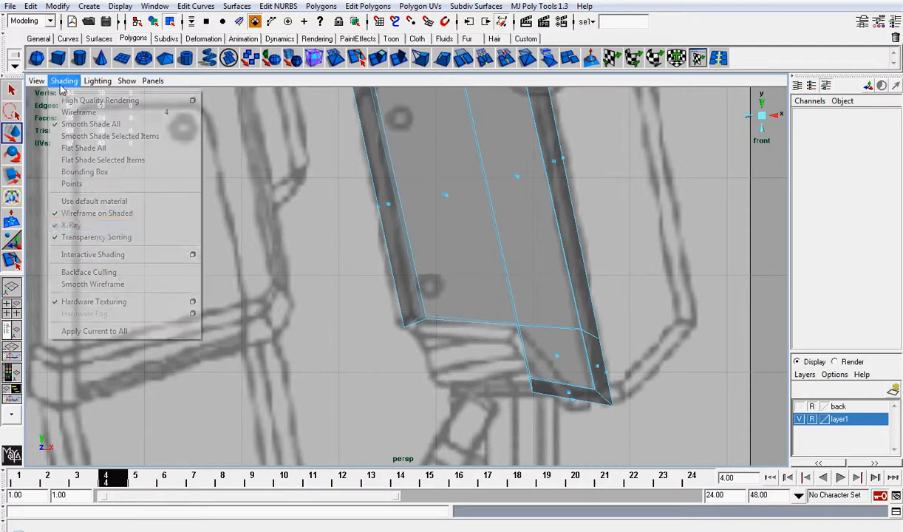
click(71, 225)
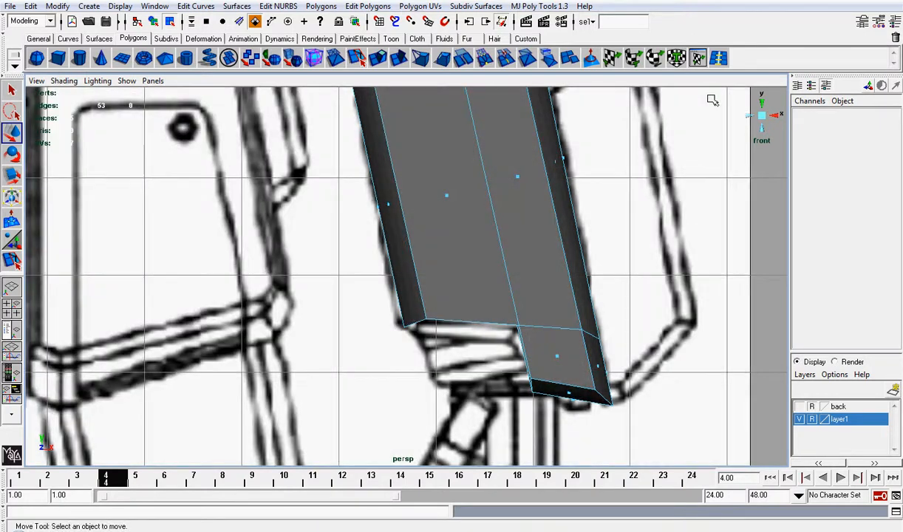
click(765, 119)
scroll(666, 175, up, 5)
alt+drag(665, 175, 596, 208)
click(799, 419)
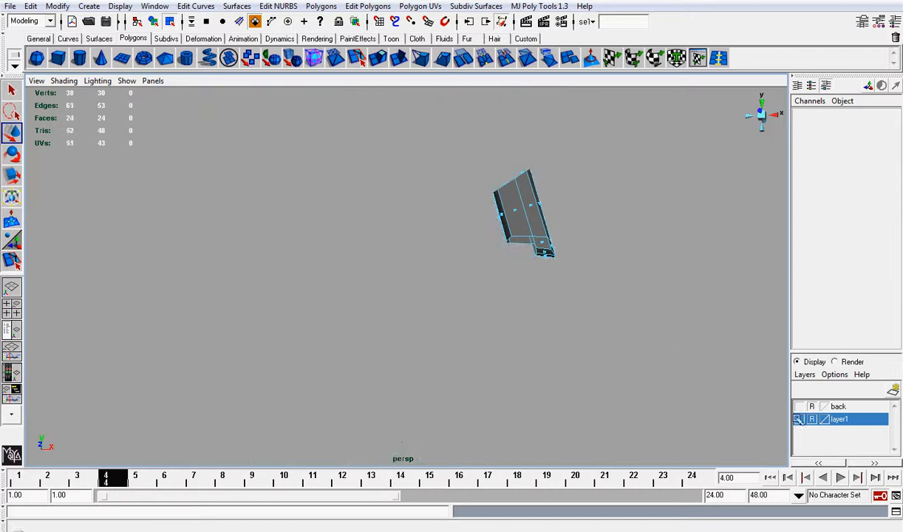
Frame the panel's lower vertices and append a polygon bridging the middle upper and lower border edges of the cutout
right_drag(534, 222, 488, 212)
drag(488, 211, 625, 308)
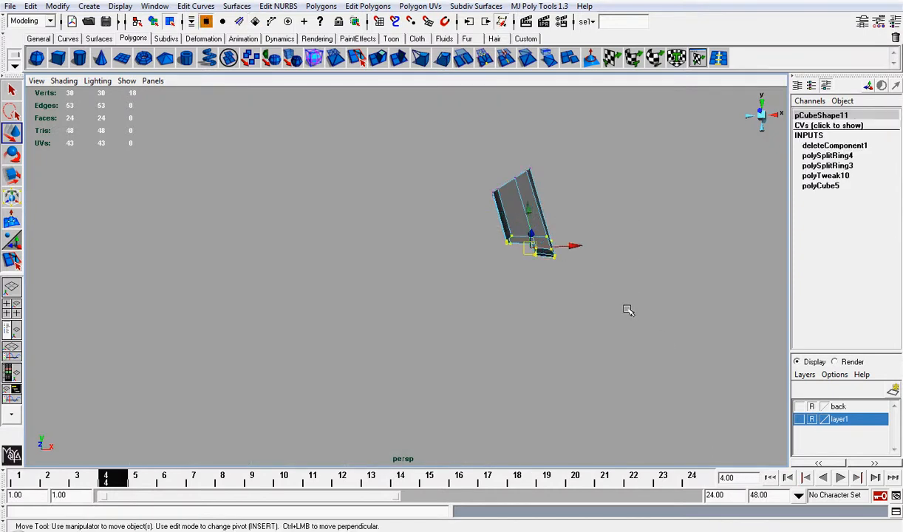
scroll(616, 304, up, 3)
key(f)
alt+drag(488, 224, 559, 232)
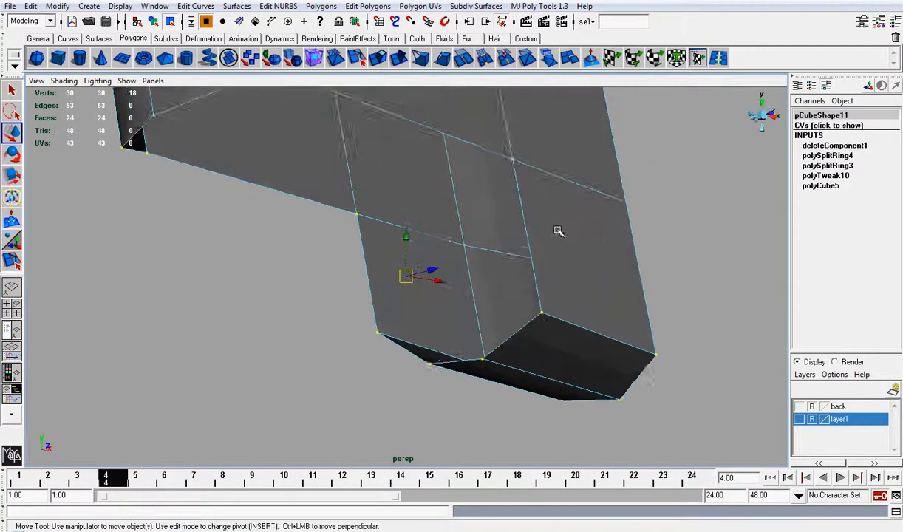
scroll(543, 221, down, 2)
click(321, 6)
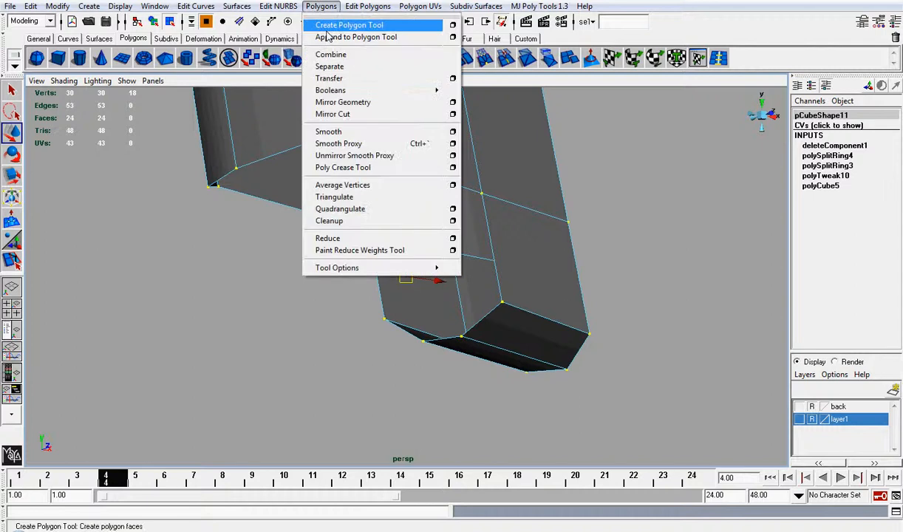
click(343, 36)
alt+drag(416, 159, 540, 196)
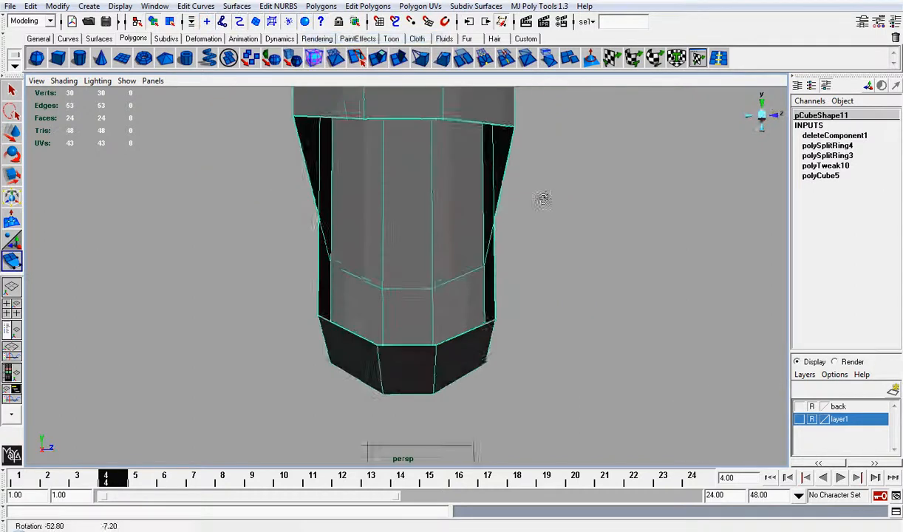
click(418, 129)
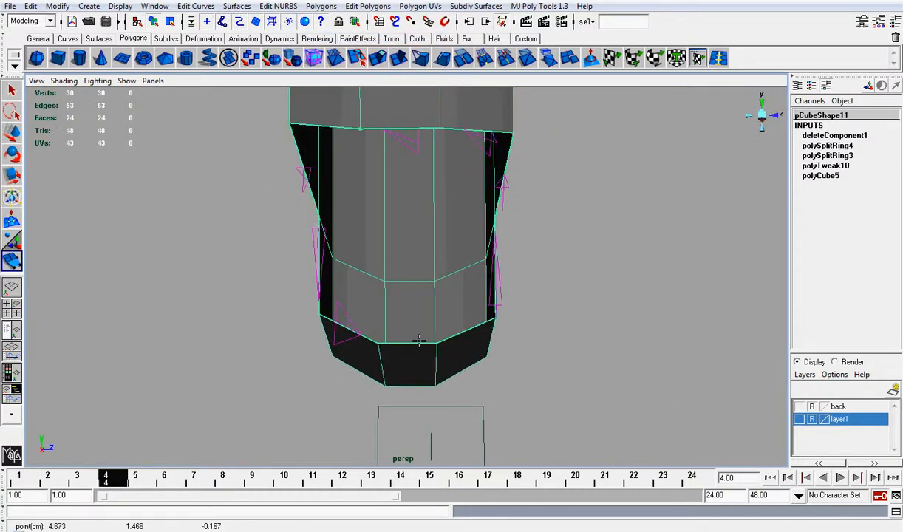
click(418, 342)
key(Return)
Append a polygon bridging the upper and lower border edges beside the first bridged face of the wrist cutout
mouse_move(419, 213)
alt+mouse_down()
mouse_move(371, 230)
mouse_move(424, 225)
alt+mouse_up()
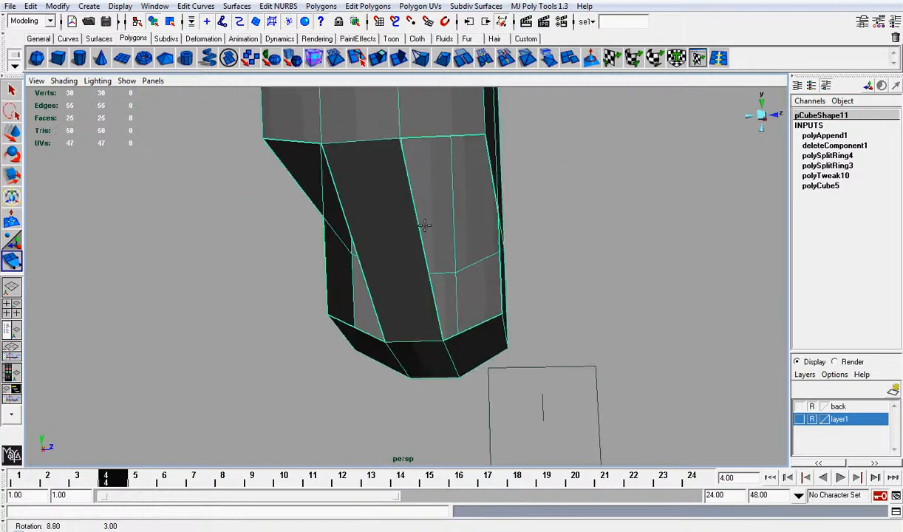
click(450, 136)
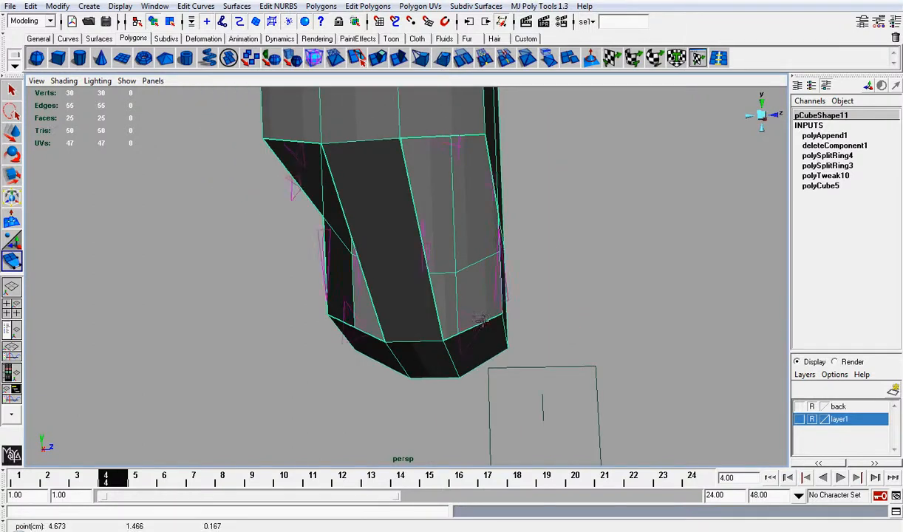
click(481, 320)
alt+drag(494, 299, 432, 317)
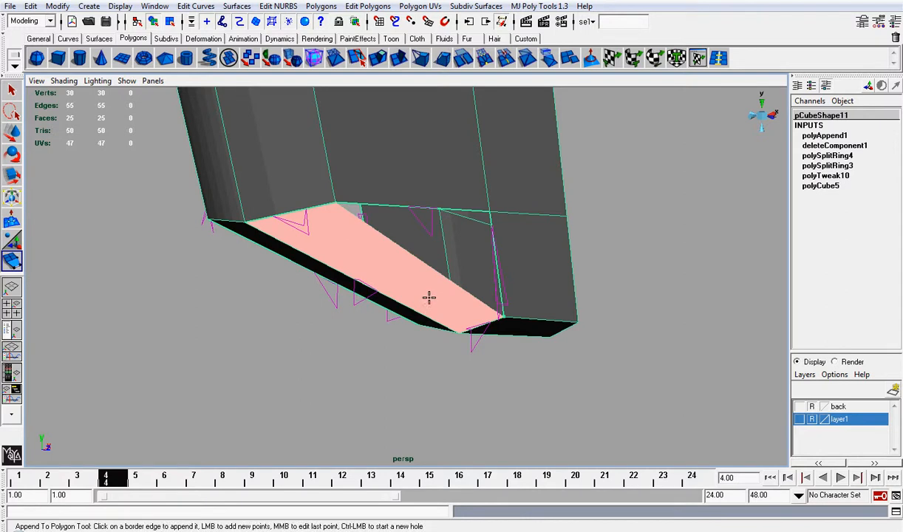
scroll(428, 298, down, 2)
alt+drag(432, 260, 363, 235)
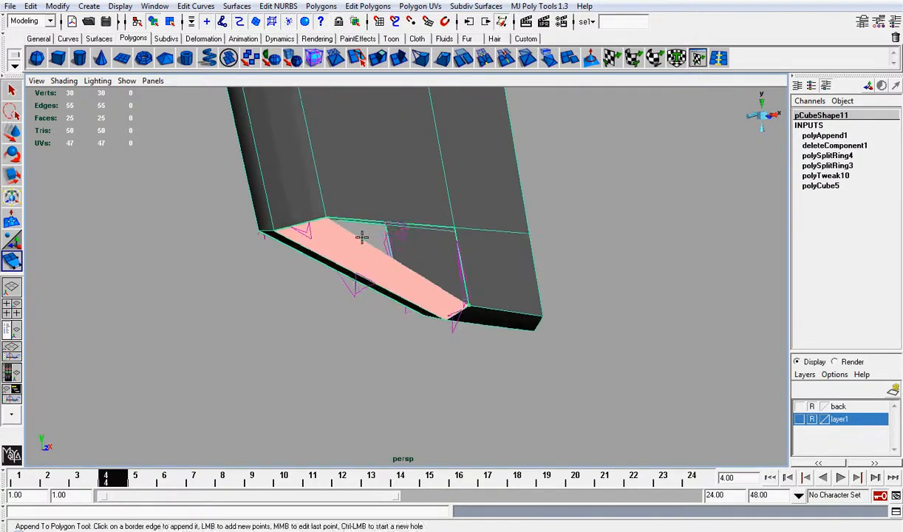
key(Return)
Append a triangular polygon closing the remaining side opening of the wrist cutout
click(456, 230)
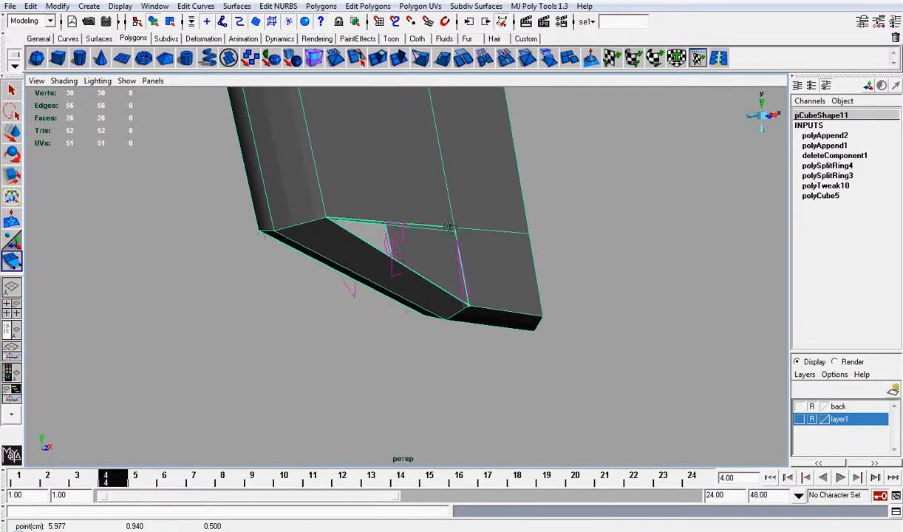
click(430, 220)
key(Return)
alt+drag(446, 216, 444, 236)
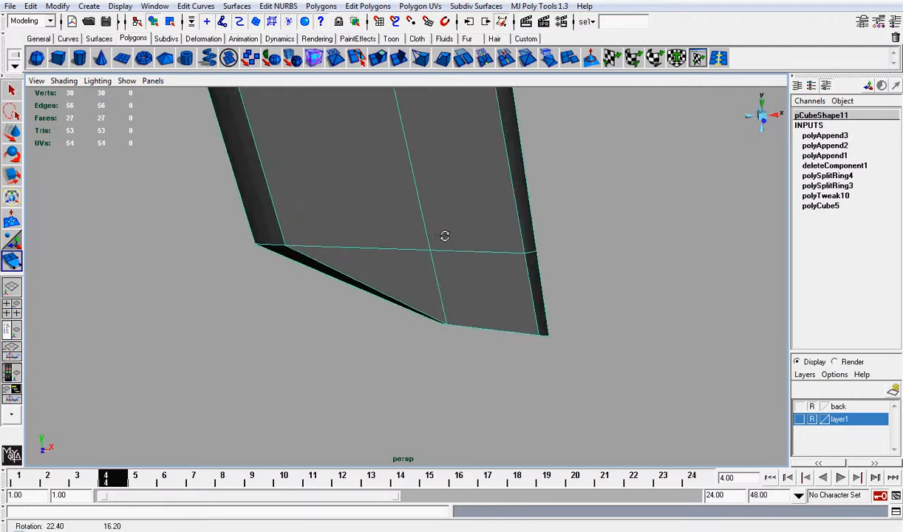
Undo the appended polygons, the hiding of layer1 and the face deletion, back to the panel with its crosswise loop
scroll(444, 235, down, 5)
key(ctrl+z)
key(ctrl+z)
key(ctrl+z)
key(ctrl+z)
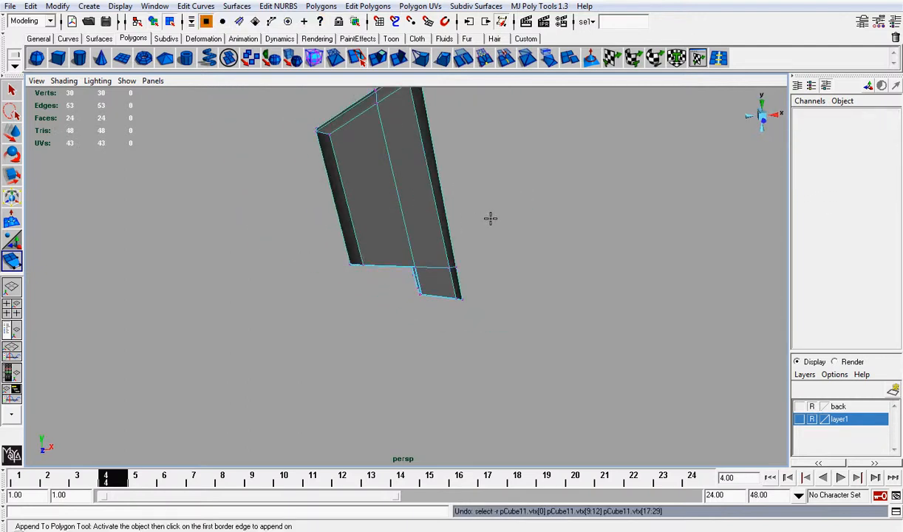
key(ctrl+z)
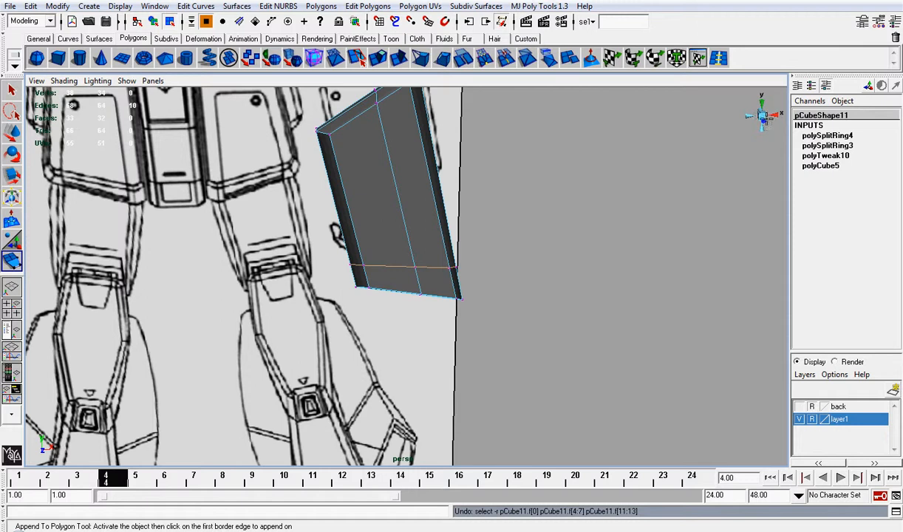
Switch to the front view and turn on X-Ray shading to see the reference drawing through the panel's lower end
key(w)
click(751, 116)
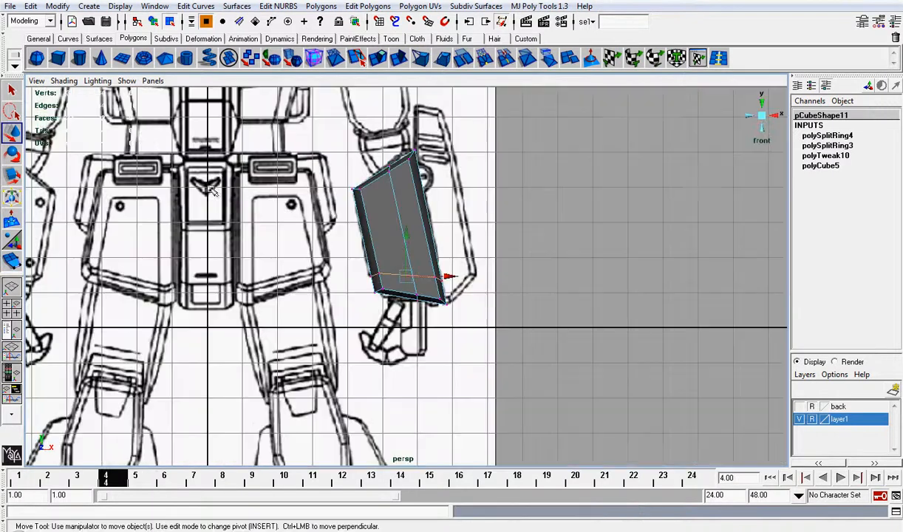
click(63, 81)
click(74, 225)
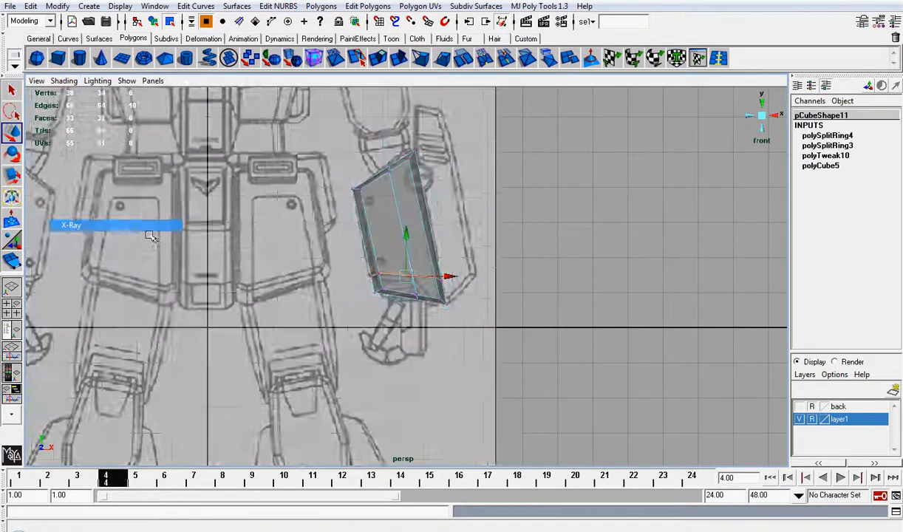
scroll(405, 267, up, 3)
scroll(405, 268, up, 2)
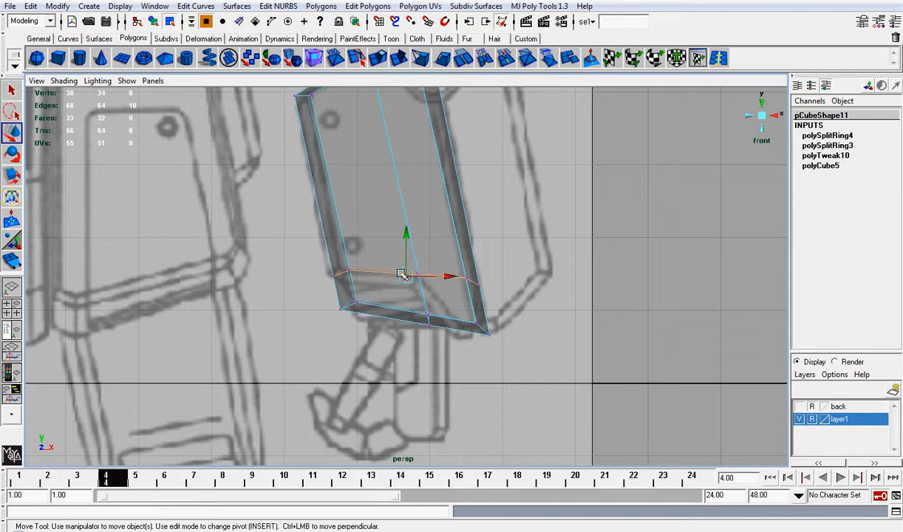
Move the vertices of the panel's lower inner corner up and slightly inward to the corner in the reference drawing
right_drag(401, 275, 363, 271)
drag(313, 238, 415, 342)
drag(345, 255, 337, 214)
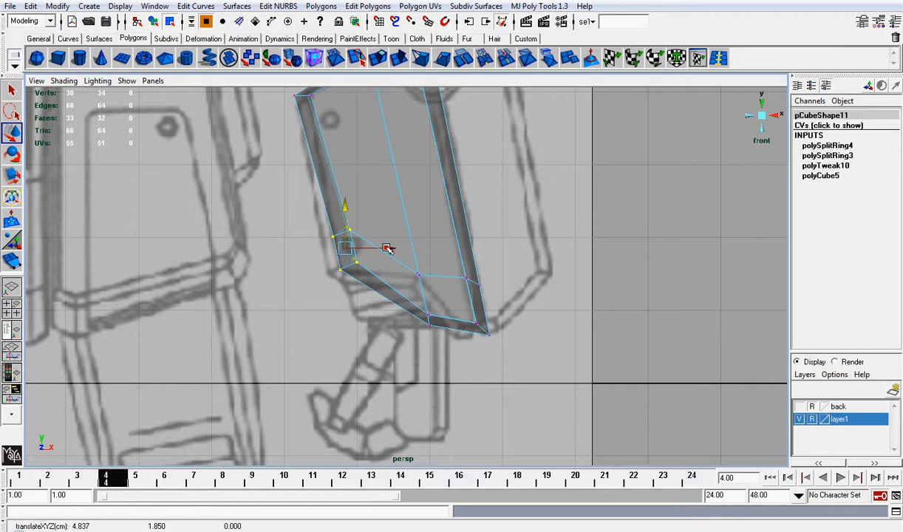
click(388, 249)
key(ctrl+z)
drag(397, 250, 385, 251)
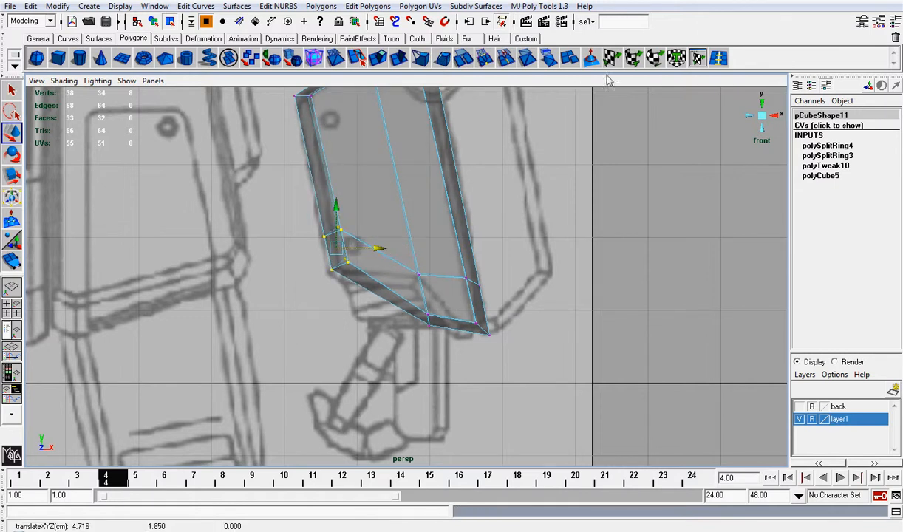
Insert a lengthwise edge loop close to the middle loop, on its inner side
click(696, 58)
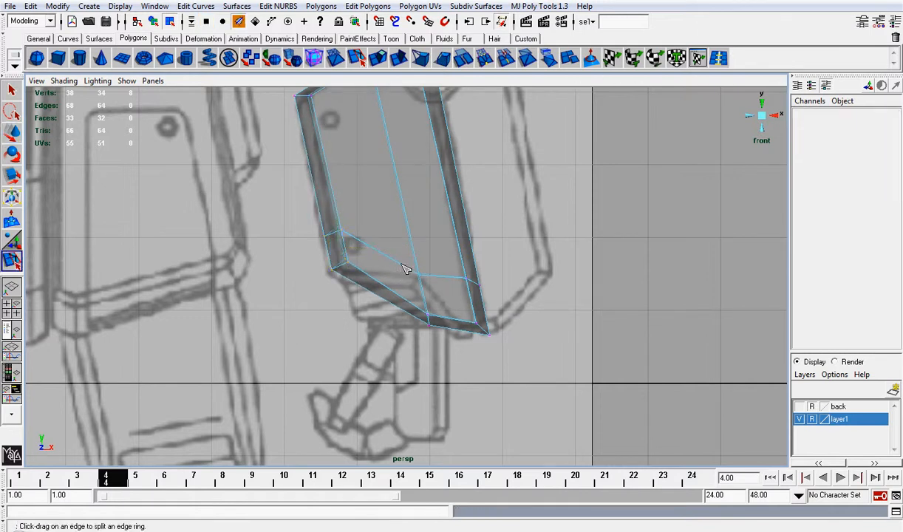
drag(405, 269, 411, 267)
key(w)
Raise the new loop's lower vertices to the cutout line and lower the inner corner vertices slightly to level the cutout's upper edge
right_drag(418, 286, 384, 286)
mouse_move(400, 257)
mouse_down()
mouse_move(415, 278)
mouse_move(424, 330)
mouse_move(410, 259)
mouse_move(392, 232)
mouse_move(408, 259)
mouse_up()
drag(313, 220, 370, 283)
drag(336, 209, 336, 217)
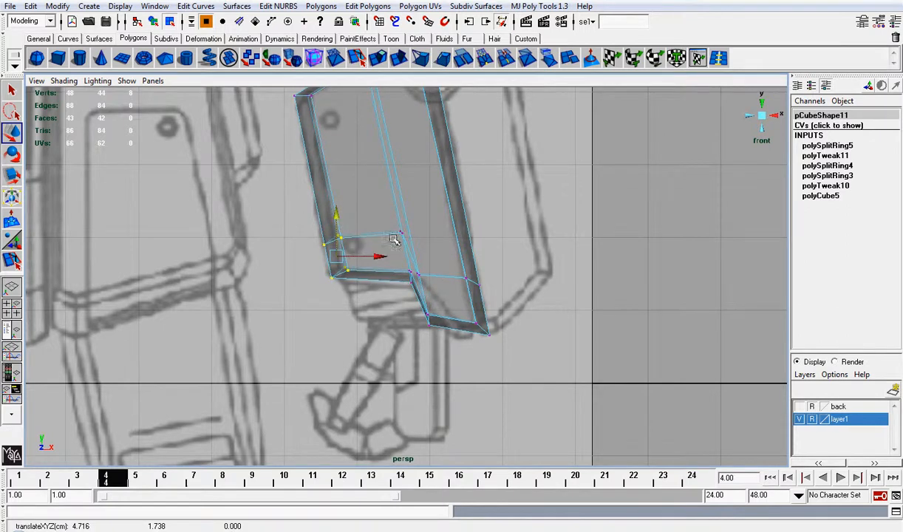
Scale down the vertices at the panel's lower outer end and move them onto the narrow tip in the reference drawing
alt+middle_drag(471, 260, 427, 258)
scroll(429, 263, up, 2)
scroll(430, 264, up, 2)
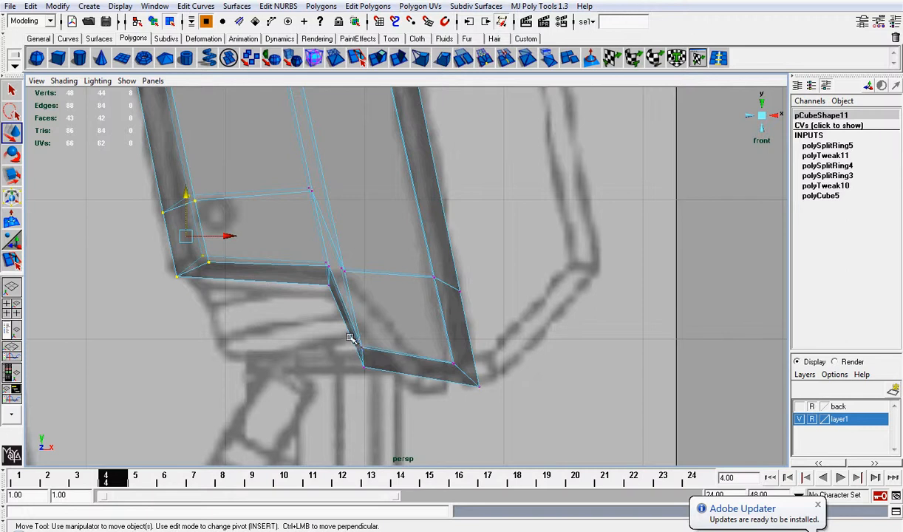
drag(350, 338, 492, 398)
drag(425, 373, 447, 365)
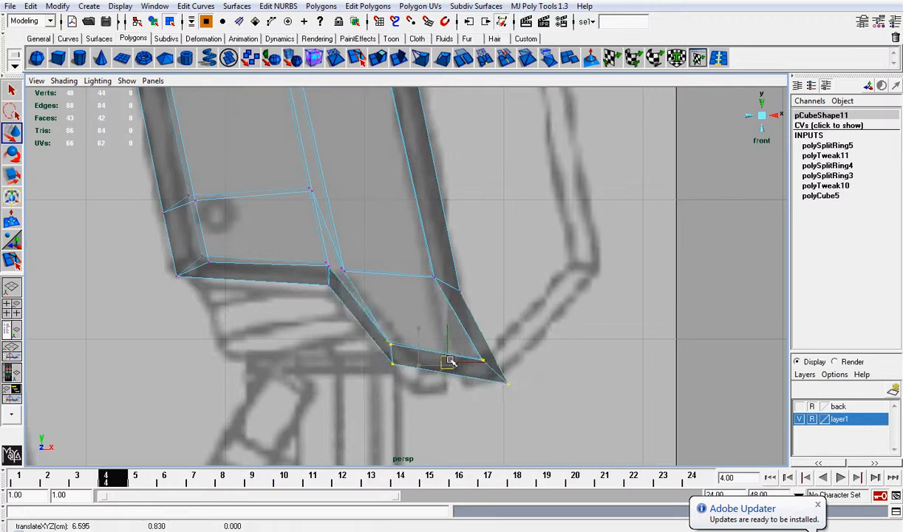
key(ctrl+z)
key(r)
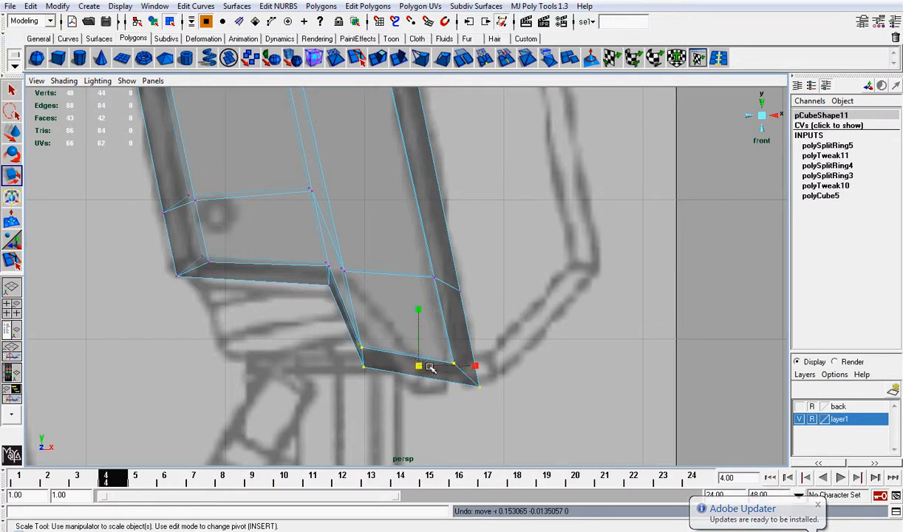
drag(421, 366, 446, 385)
key(w)
click(512, 315)
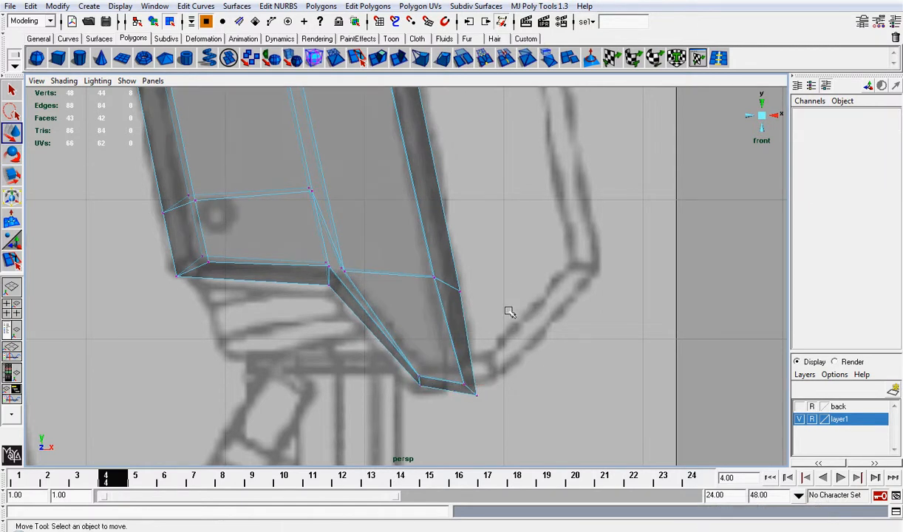
Turn off X-Ray shading to check the whole panel against the reference drawing
alt+right_drag(508, 313, 343, 189)
scroll(354, 165, up, 2)
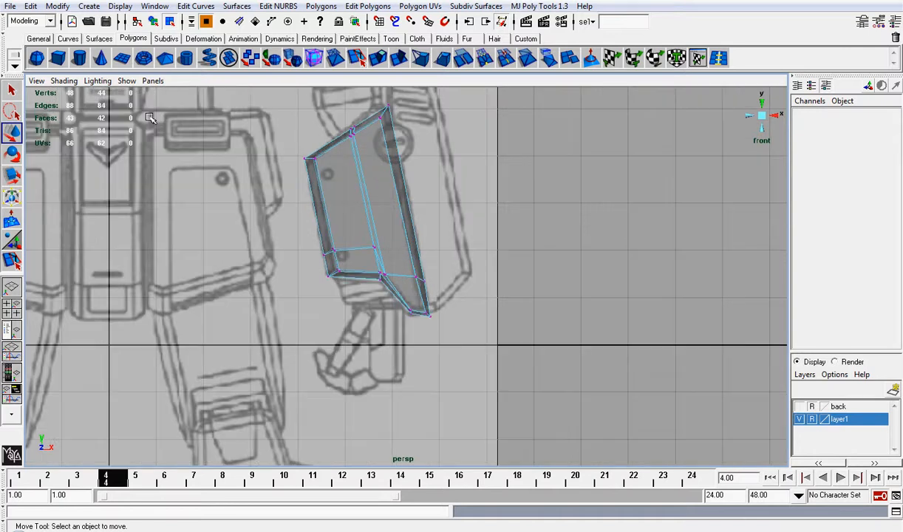
click(64, 80)
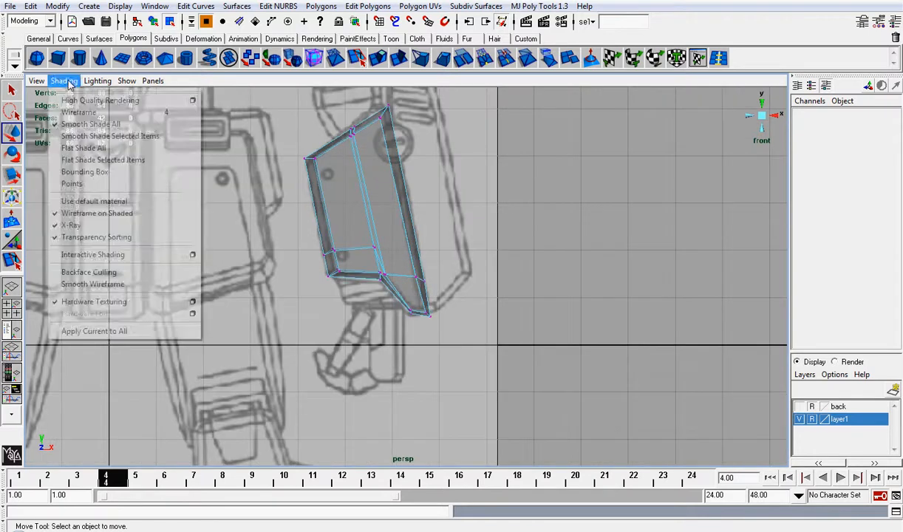
click(105, 224)
Raise the outer vertices of the crosswise loop level with its inner ones and shift them slightly inward to the panel's outline
scroll(447, 190, up, 3)
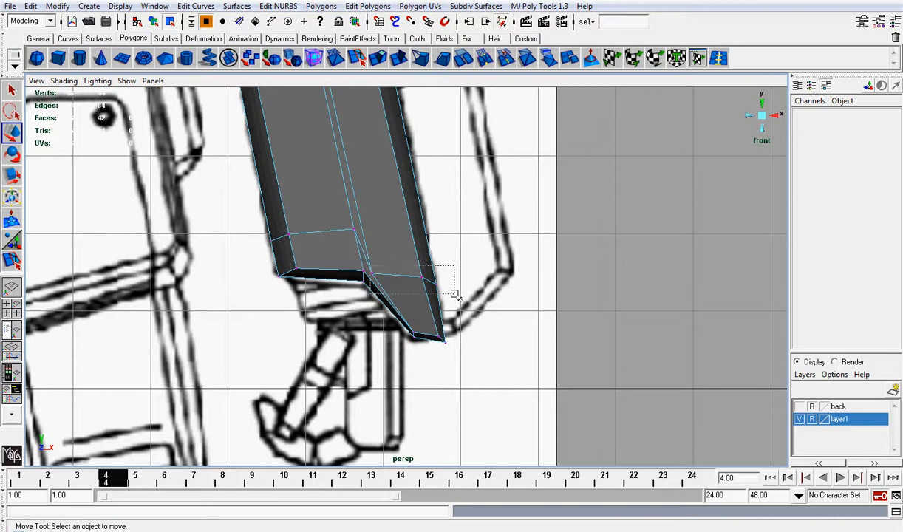
click(428, 280)
drag(400, 241, 399, 194)
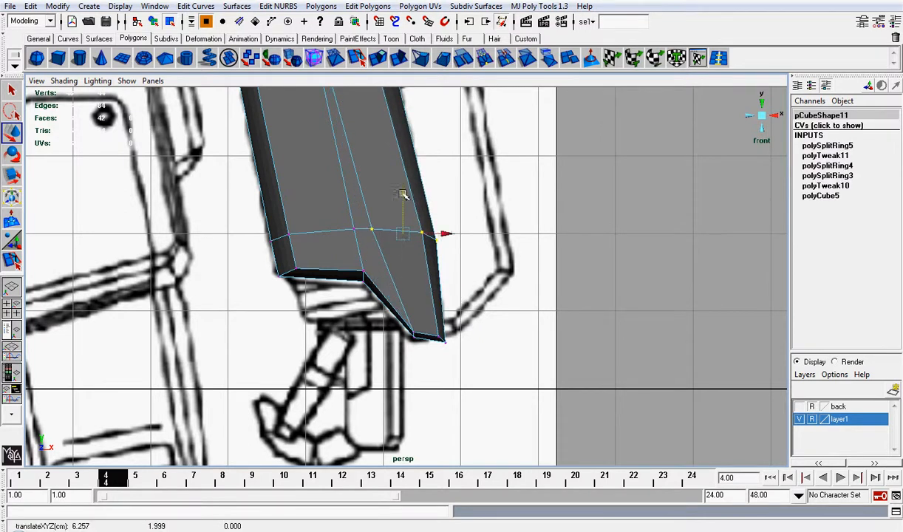
drag(444, 237, 439, 236)
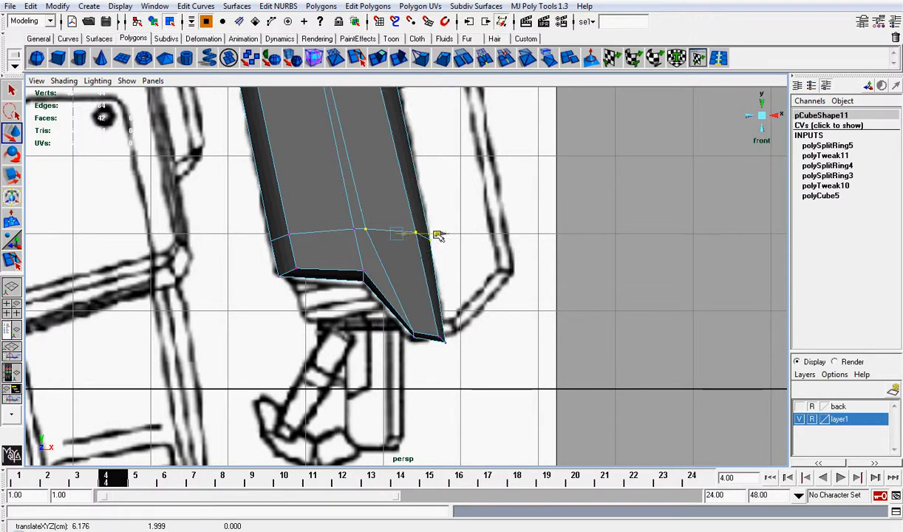
click(491, 218)
Move the middle lengthwise loop's top vertices outward and slightly up along the panel's slanted upper edge
scroll(491, 218, down, 4)
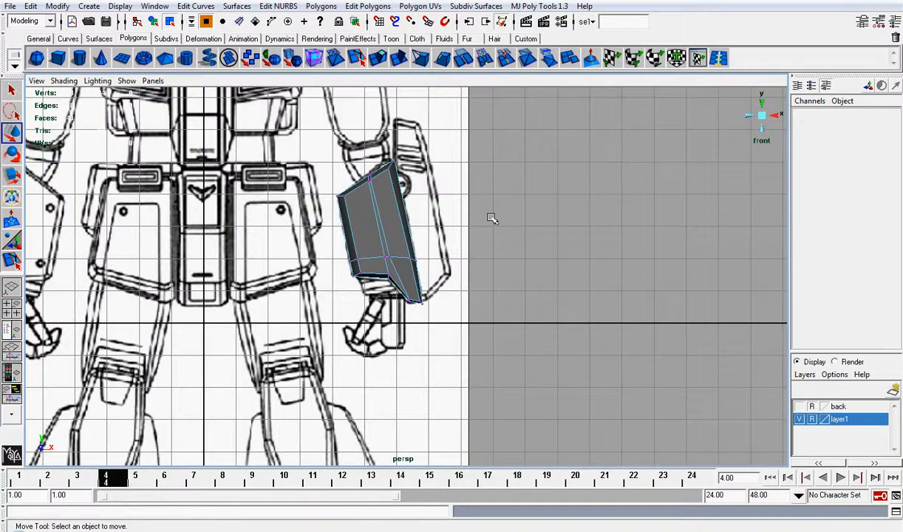
scroll(491, 218, up, 3)
scroll(492, 218, up, 1)
alt+middle_drag(431, 195, 434, 284)
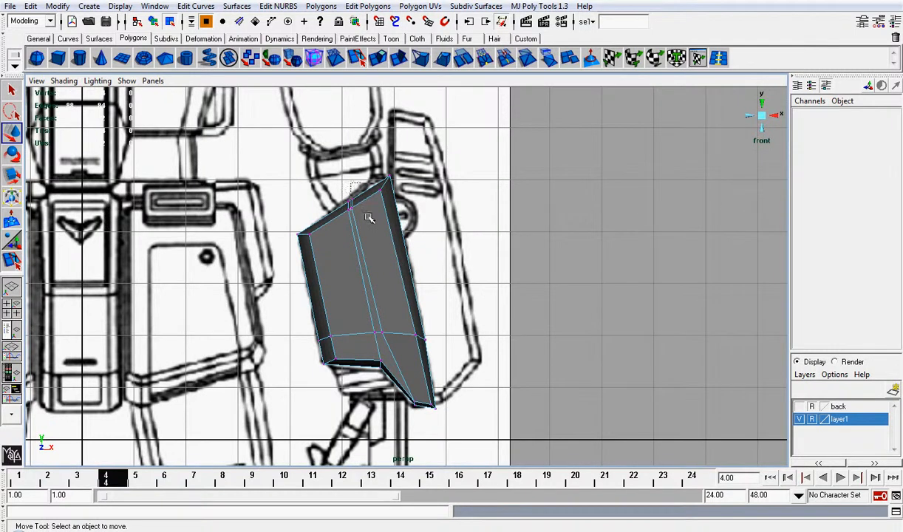
drag(368, 217, 411, 202)
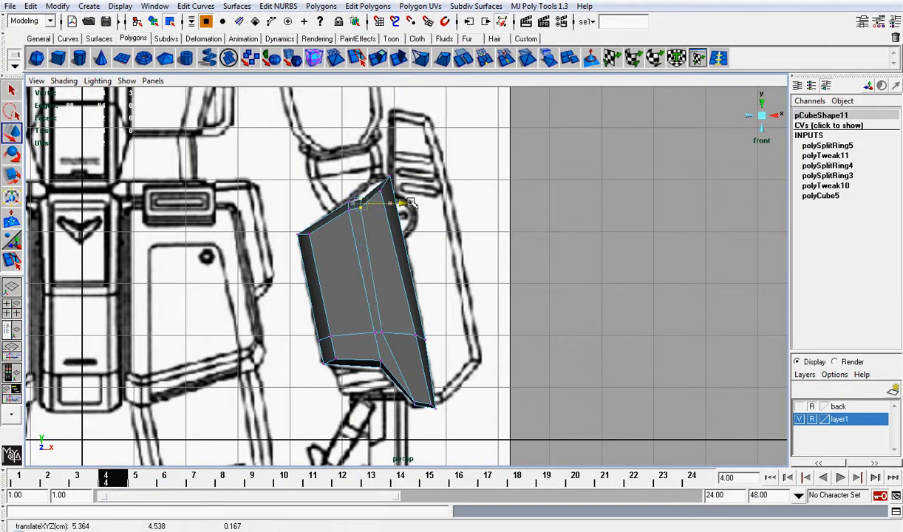
drag(365, 172, 363, 163)
scroll(403, 181, up, 2)
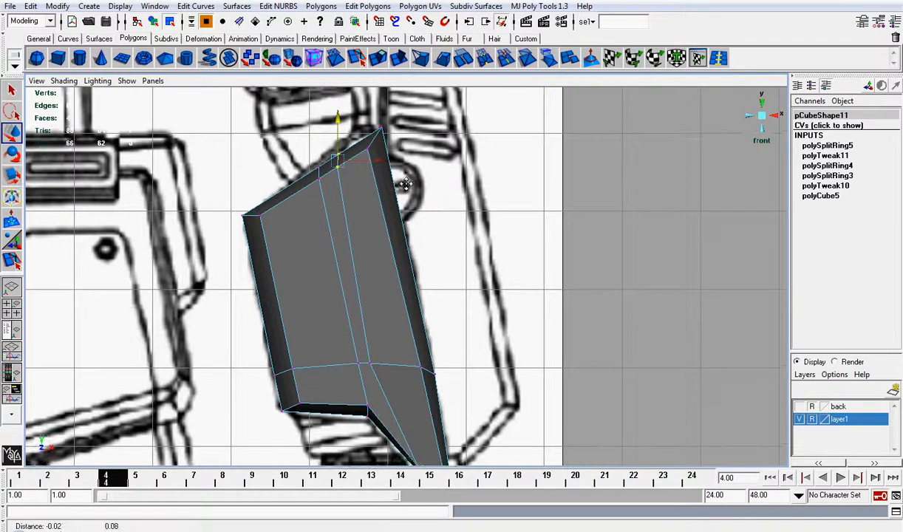
scroll(404, 181, up, 1)
Raise the vertices of the panel's upper outer corner slightly to match the reference drawing
click(393, 151)
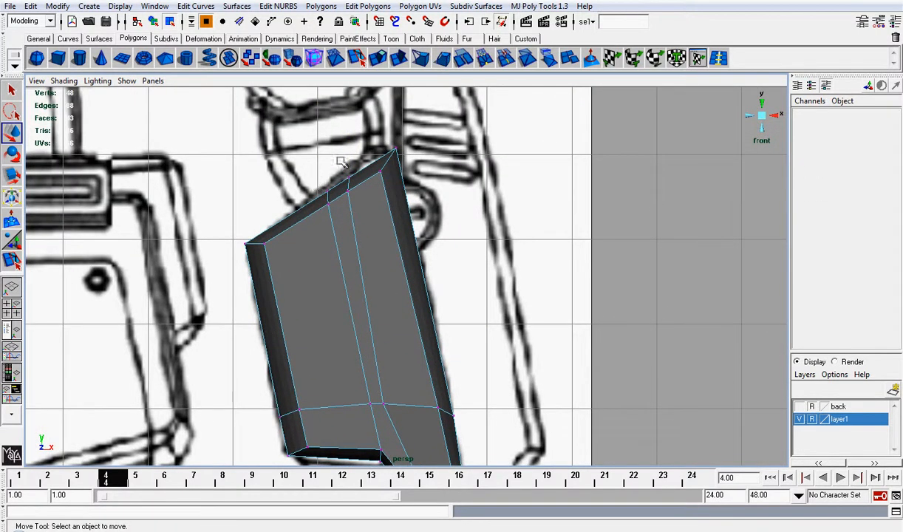
drag(371, 138, 410, 168)
drag(389, 125, 390, 119)
click(509, 195)
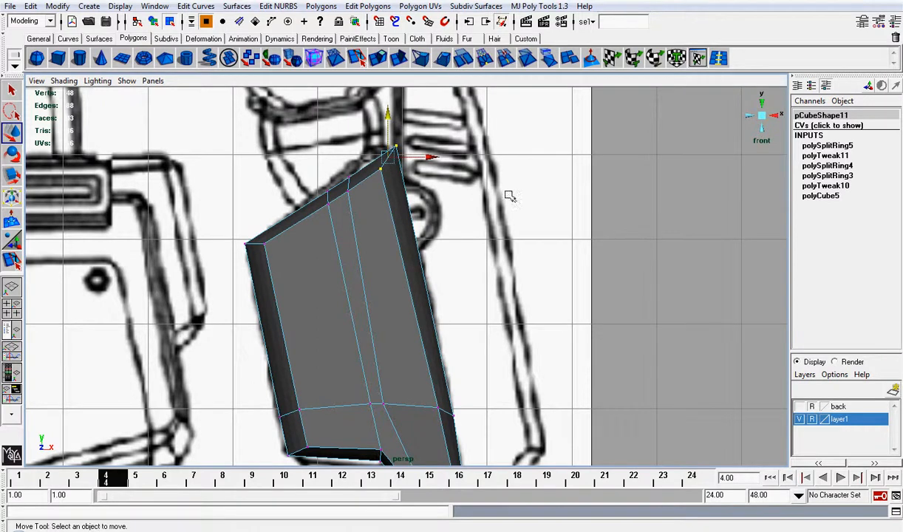
Move the vertices where the middle lengthwise loop meets the crosswise loop outward to widen the gap between the two lengthwise loops
alt+middle_drag(379, 342, 384, 271)
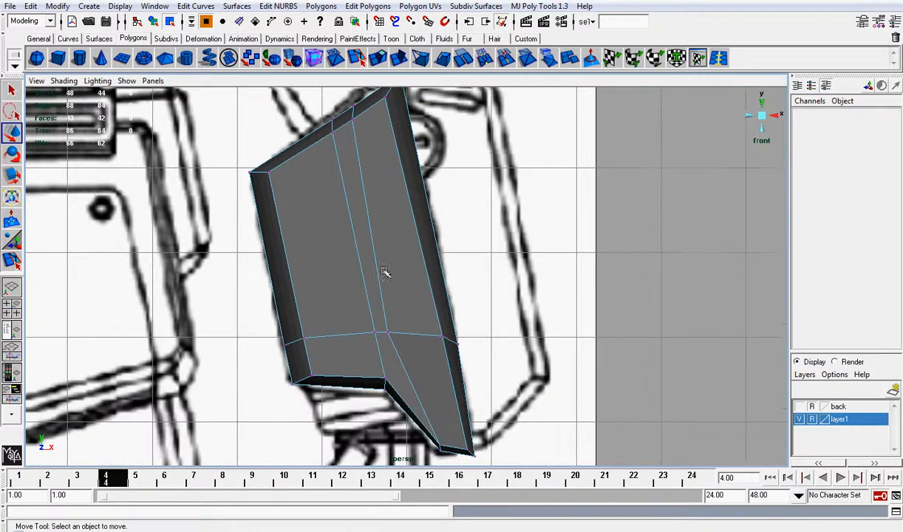
click(386, 333)
drag(422, 332, 448, 329)
scroll(444, 310, down, 3)
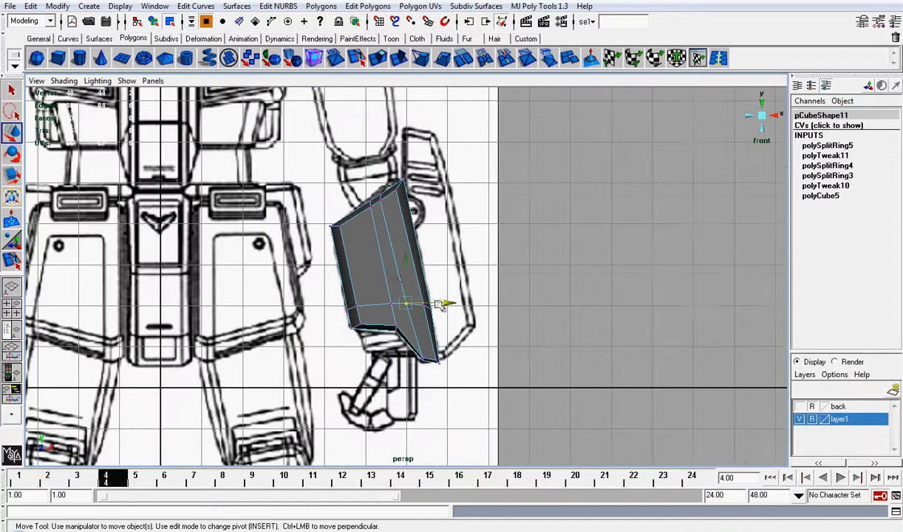
Return the panel to object mode and save the scene, and hide the layer1 reference drawings in a perspective view
right_drag(393, 247, 394, 235)
click(393, 235)
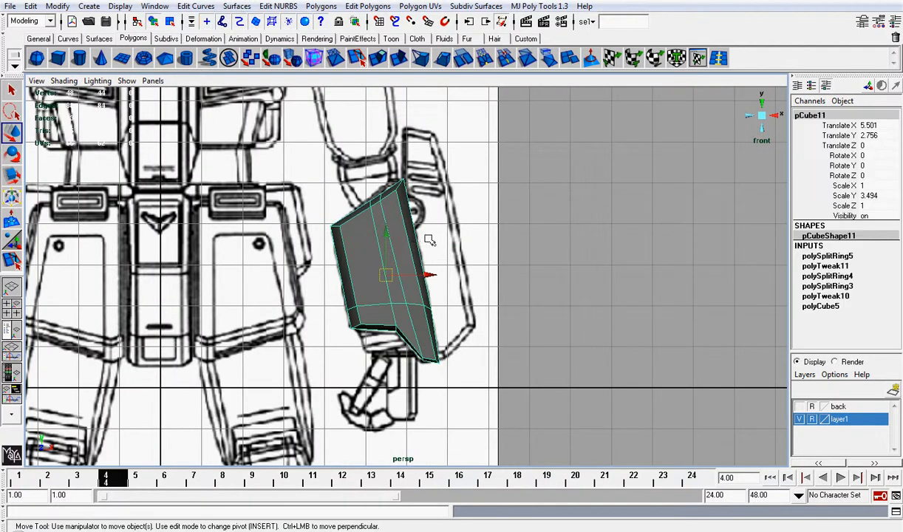
key(q)
key(ctrl+s)
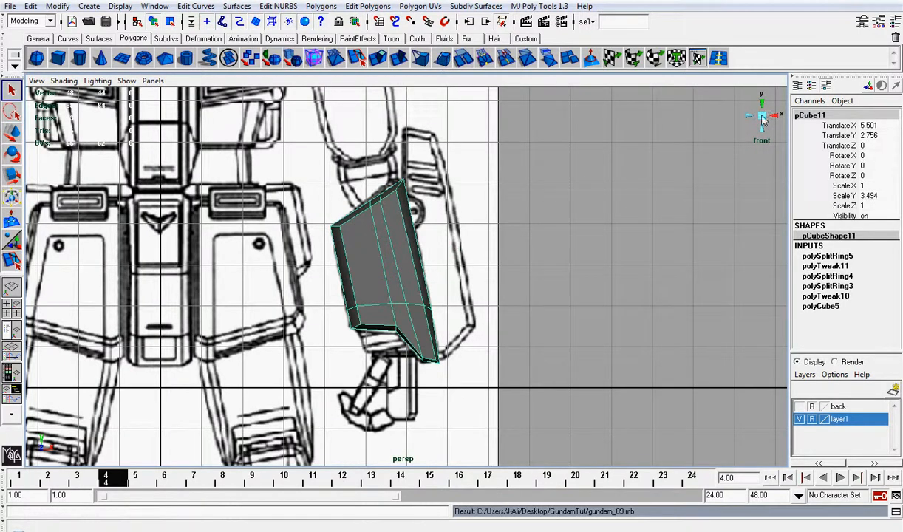
alt+drag(763, 122, 468, 205)
click(799, 419)
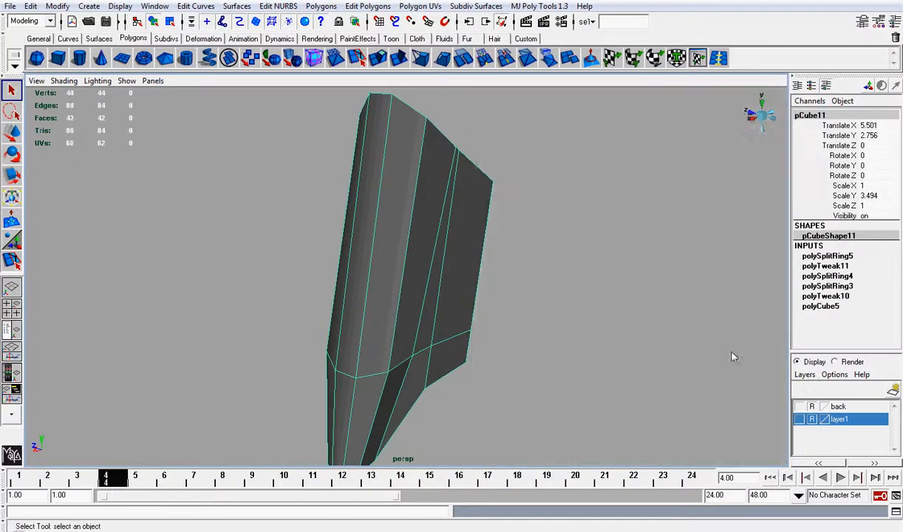
Move the middle lengthwise loop's top vertex on the panel's back face outward and up along the slanted upper edge to match the front
alt+drag(734, 359, 543, 247)
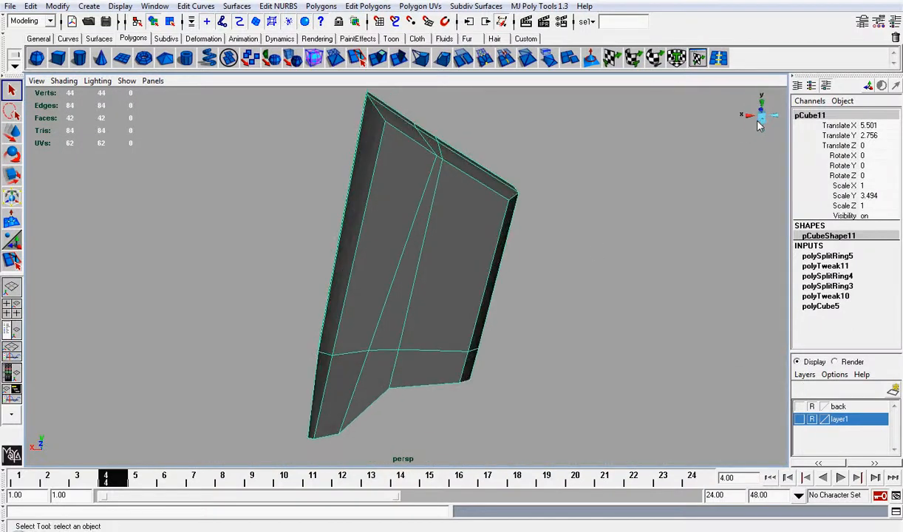
alt+drag(762, 126, 422, 152)
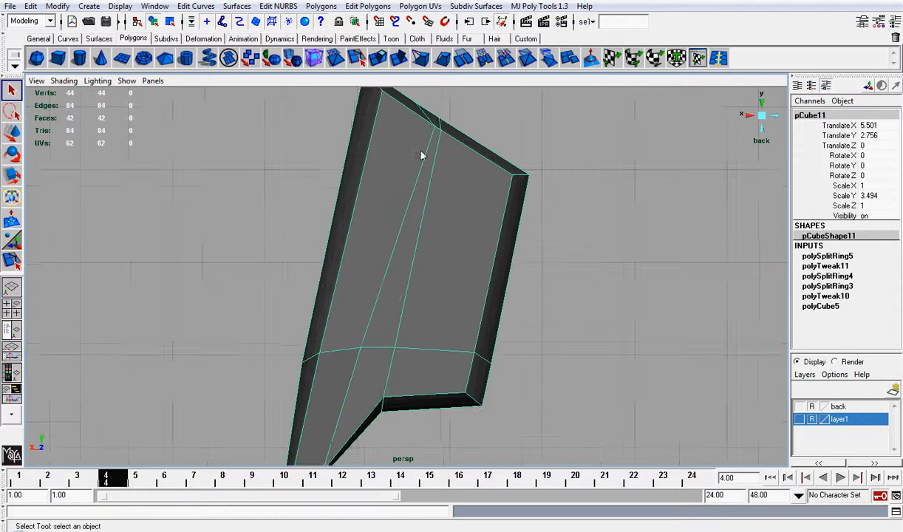
right_drag(420, 150, 402, 152)
alt+drag(426, 149, 460, 201)
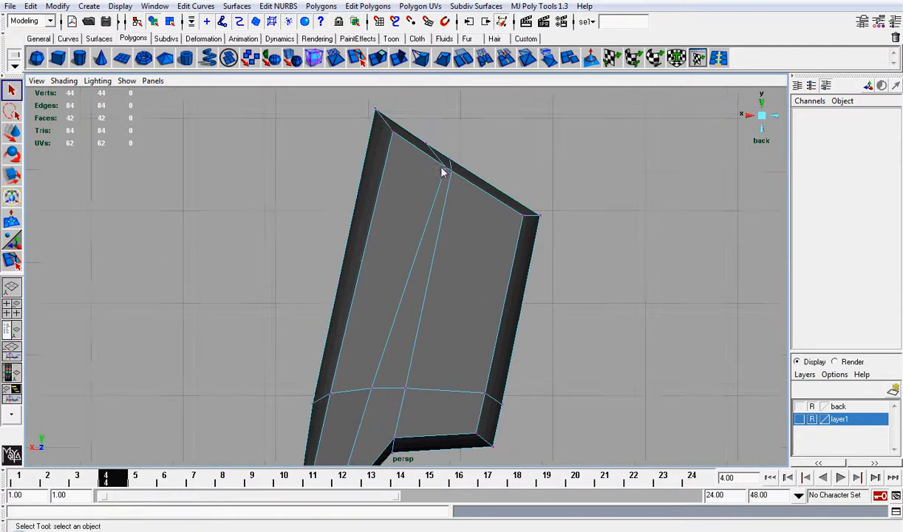
click(456, 172)
key(w)
drag(424, 172, 404, 169)
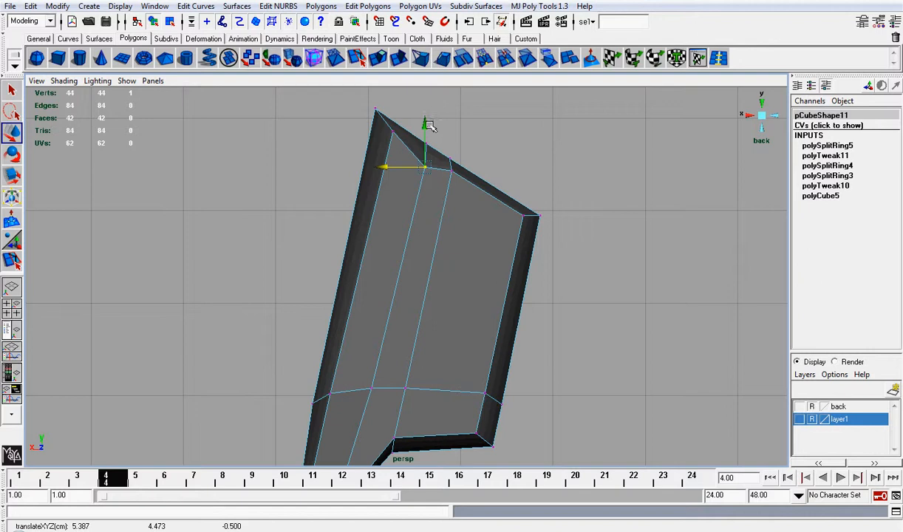
drag(427, 122, 425, 110)
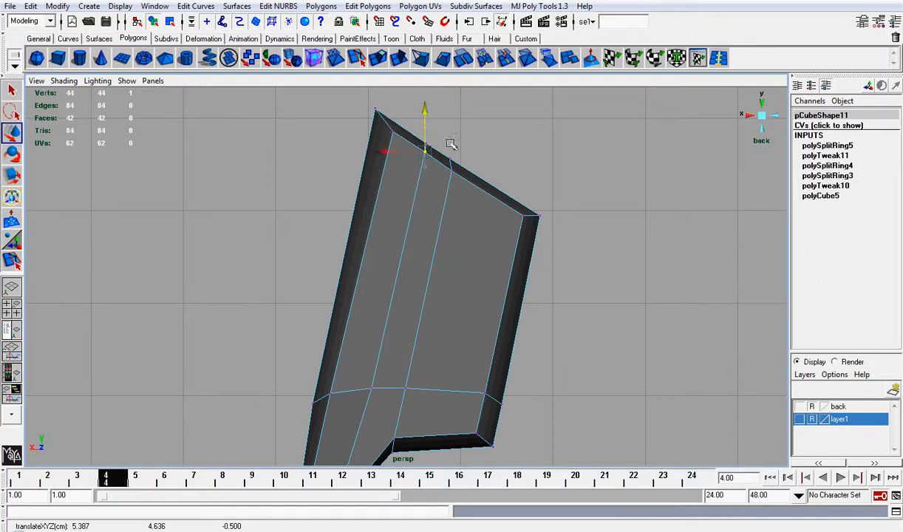
alt+right_drag(451, 144, 589, 175)
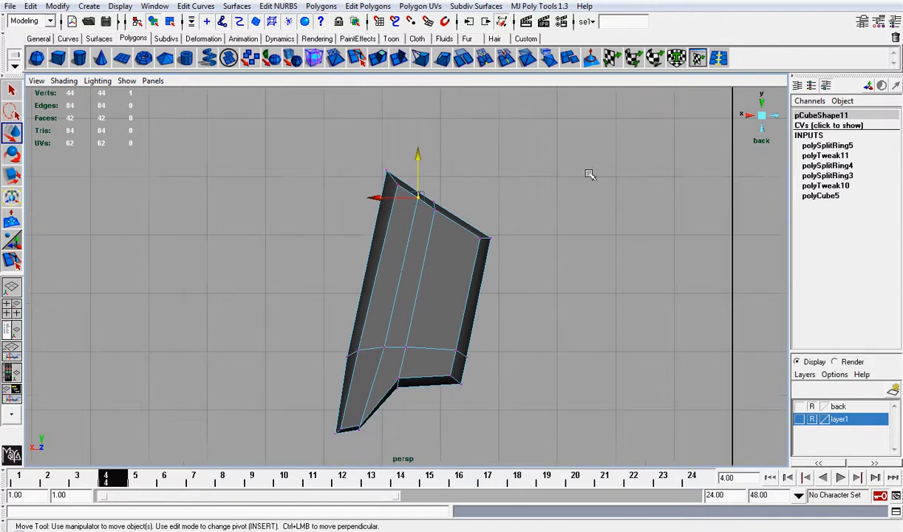
Show the layer1 reference drawings in the front view and unhide all hidden robot parts
click(745, 116)
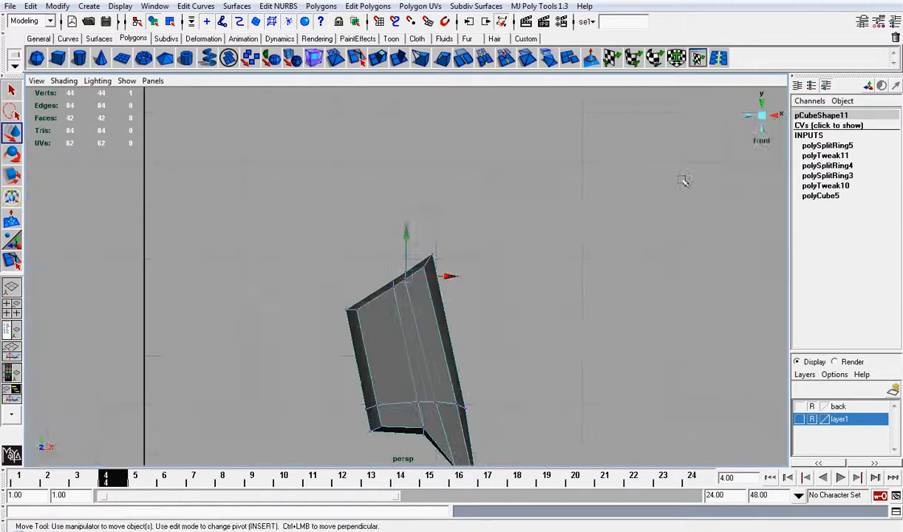
click(798, 419)
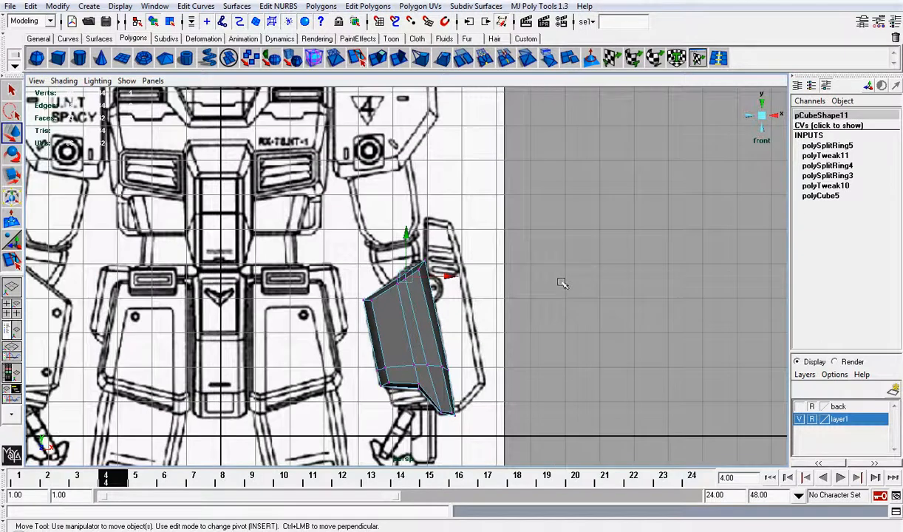
alt+right_drag(562, 283, 533, 268)
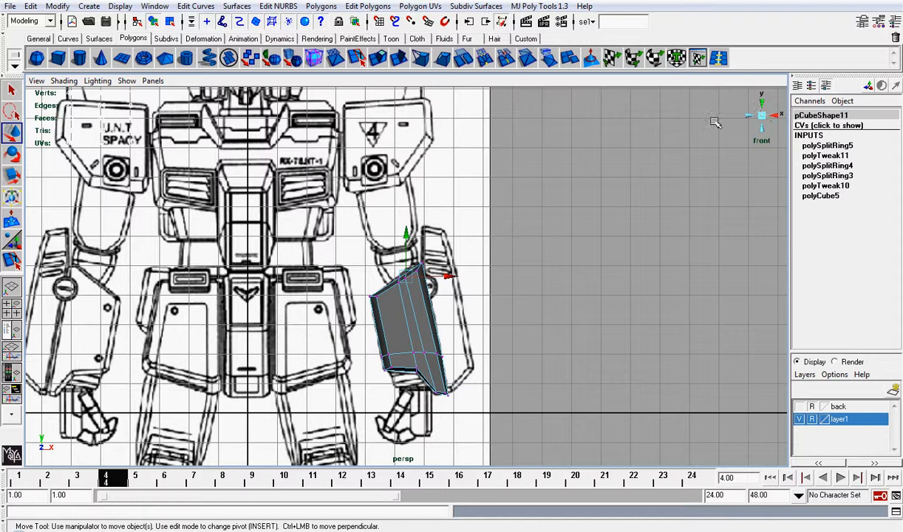
click(120, 7)
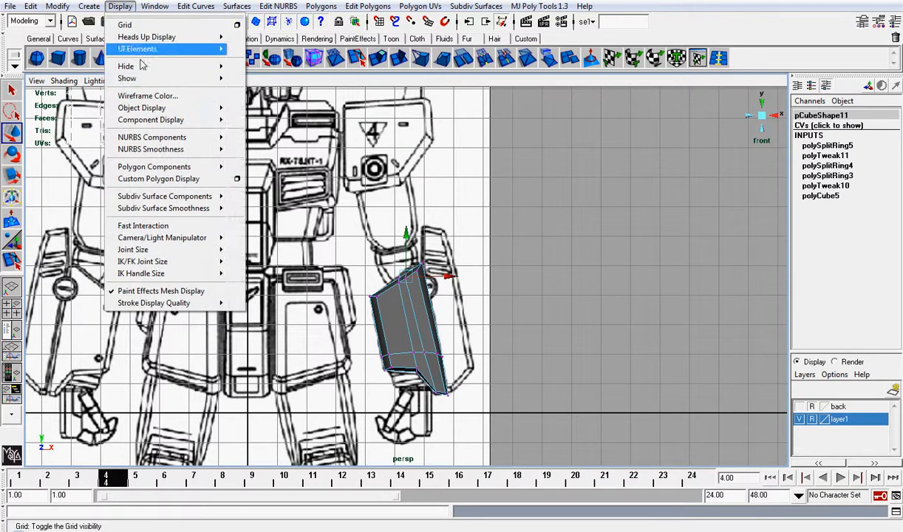
mouse_move(148, 77)
click(245, 119)
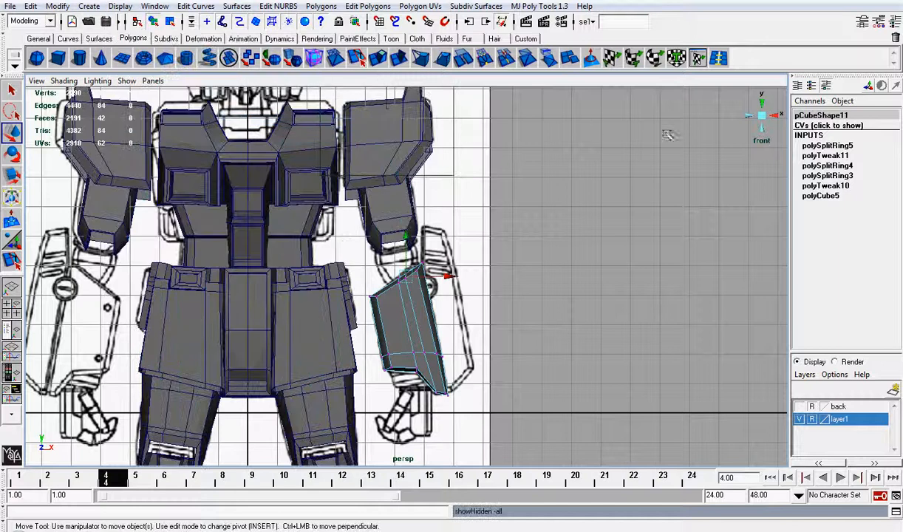
click(764, 118)
scroll(635, 136, down, 8)
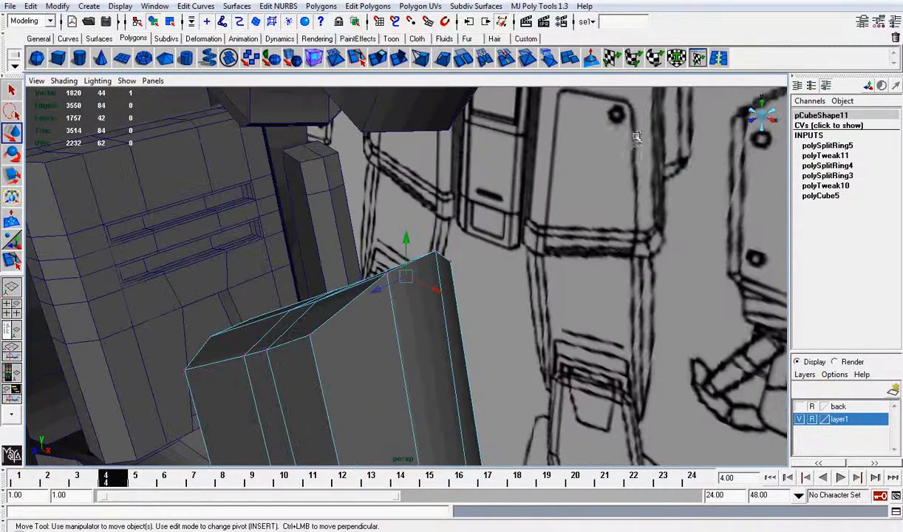
alt+drag(544, 192, 521, 256)
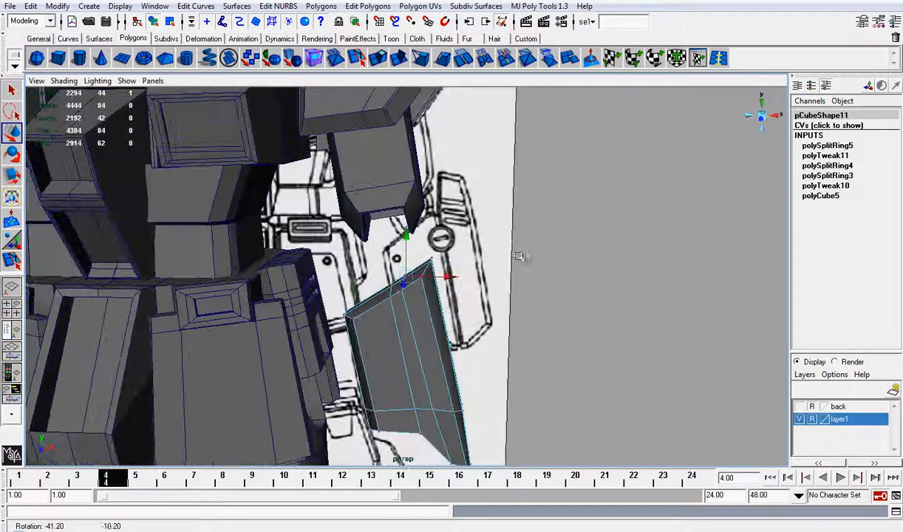
Select the inner bevel vertices along the panel's slanted upper edge and raise them slightly to narrow the bevel
click(769, 119)
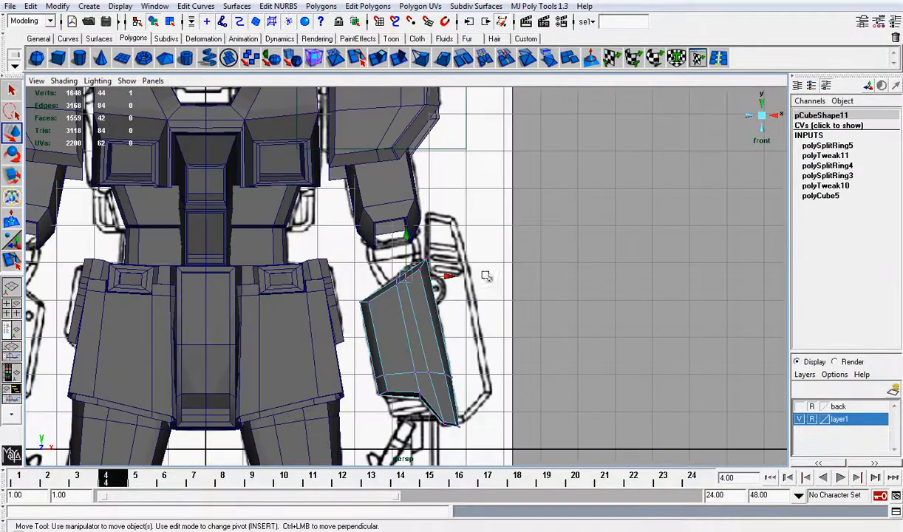
right_drag(427, 278, 413, 275)
scroll(411, 273, up, 4)
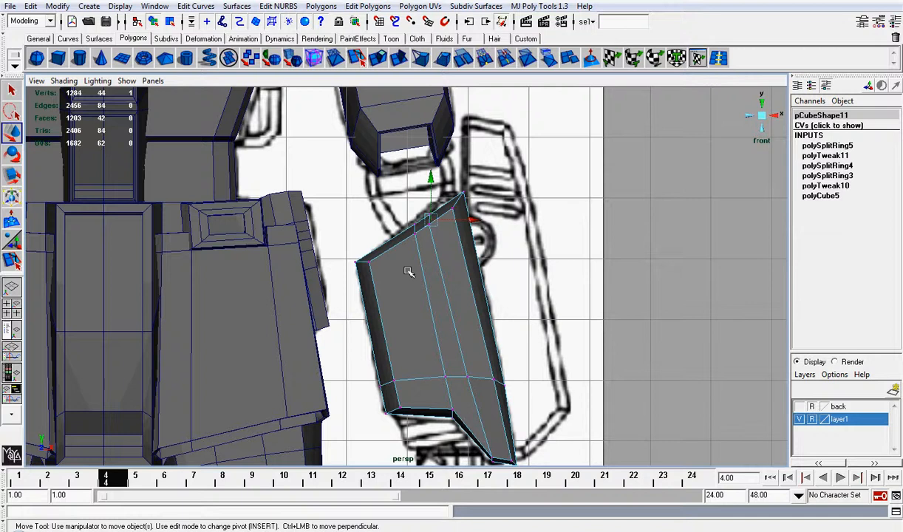
scroll(420, 288, up, 4)
drag(336, 217, 415, 259)
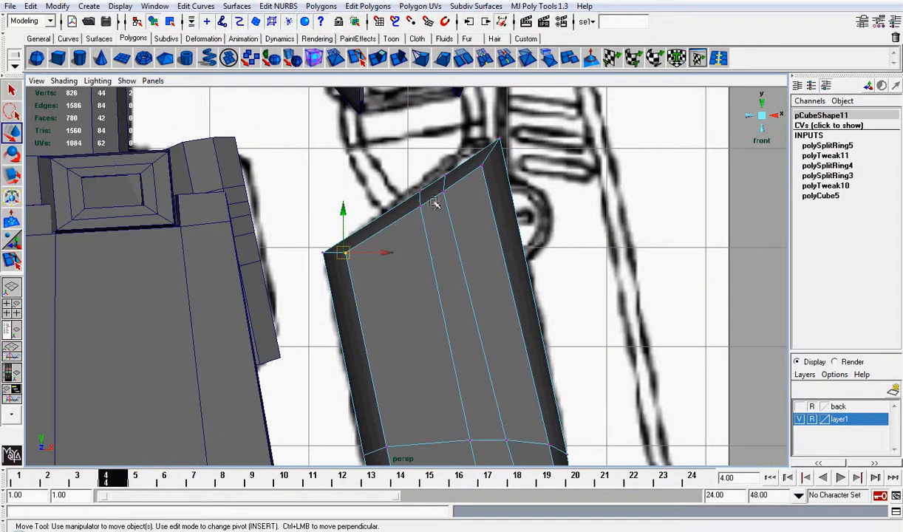
shift+drag(470, 154, 510, 184)
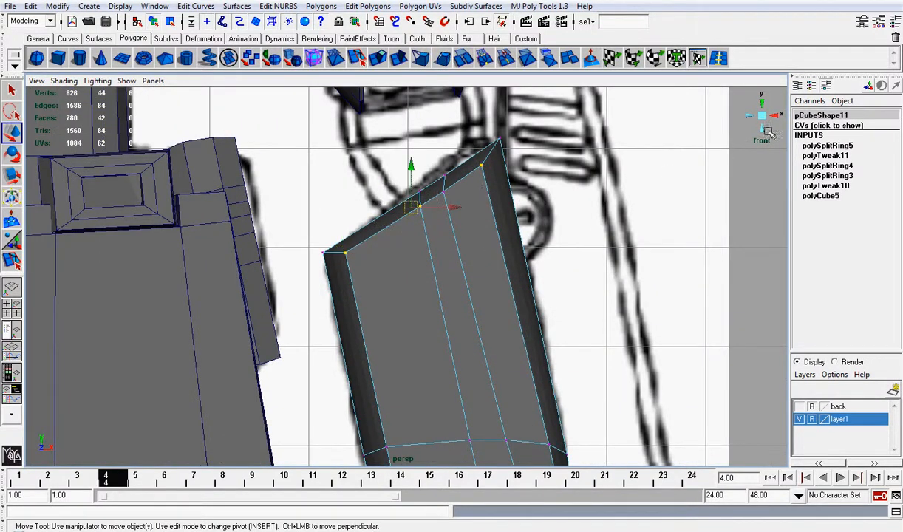
alt+drag(769, 122, 613, 284)
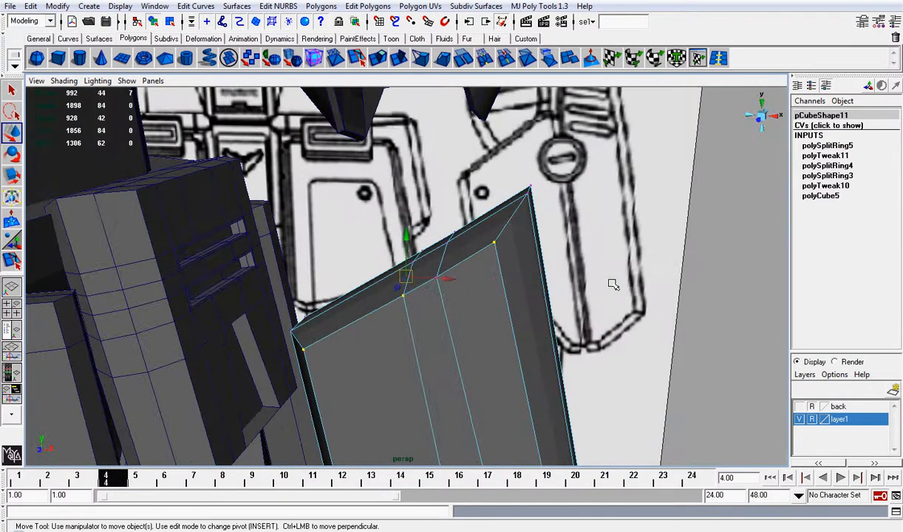
click(759, 122)
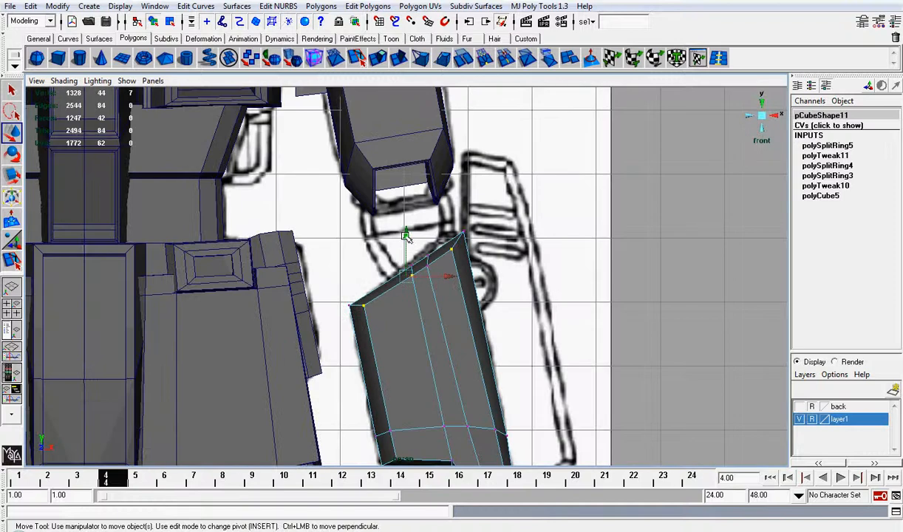
click(406, 235)
drag(406, 241, 403, 231)
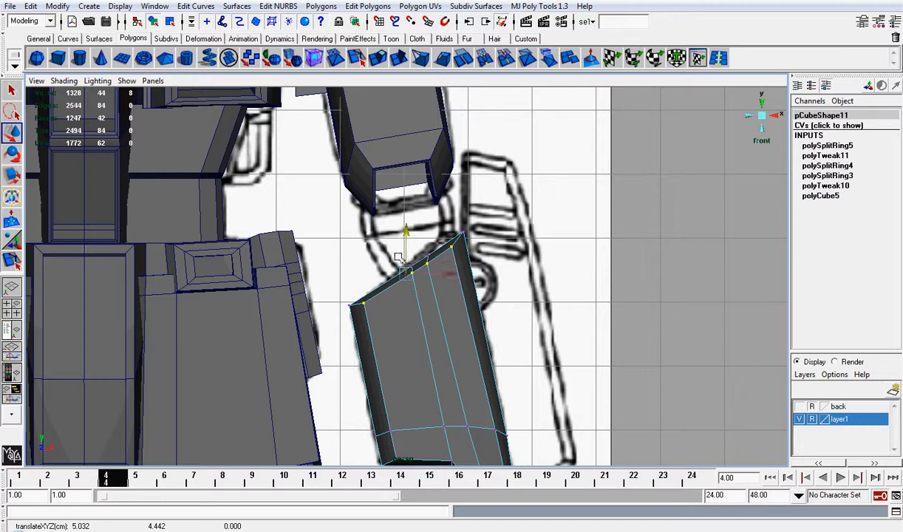
drag(413, 276, 412, 274)
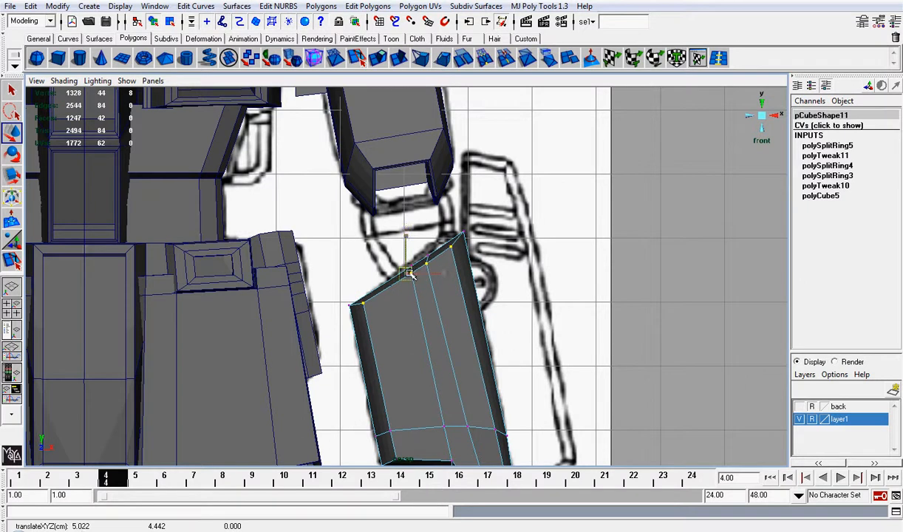
Raise all vertices along the panel's slanted upper edge slightly, and return the panel to object mode
drag(329, 243, 558, 319)
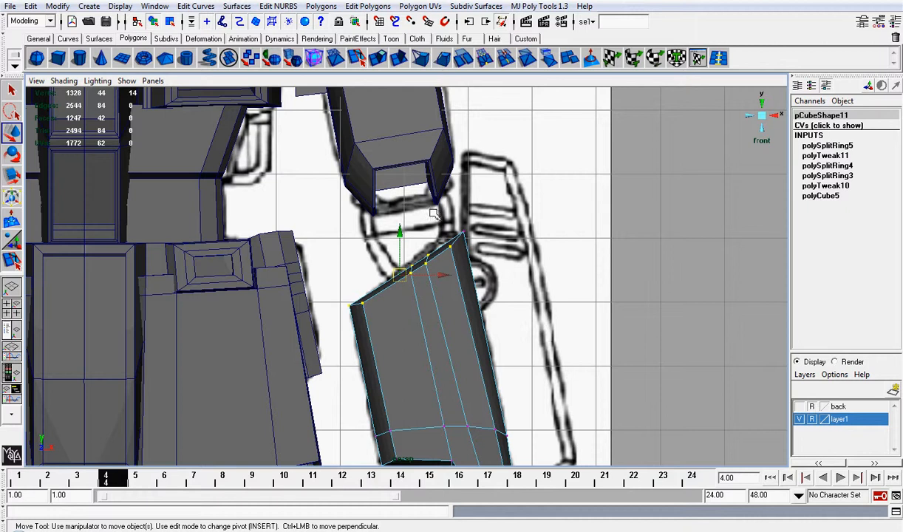
shift+drag(454, 202, 554, 271)
drag(409, 226, 404, 220)
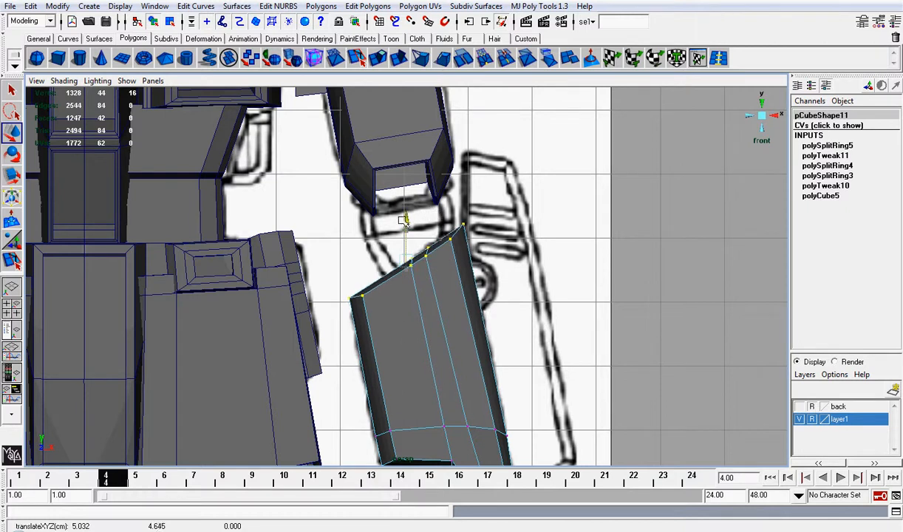
click(610, 205)
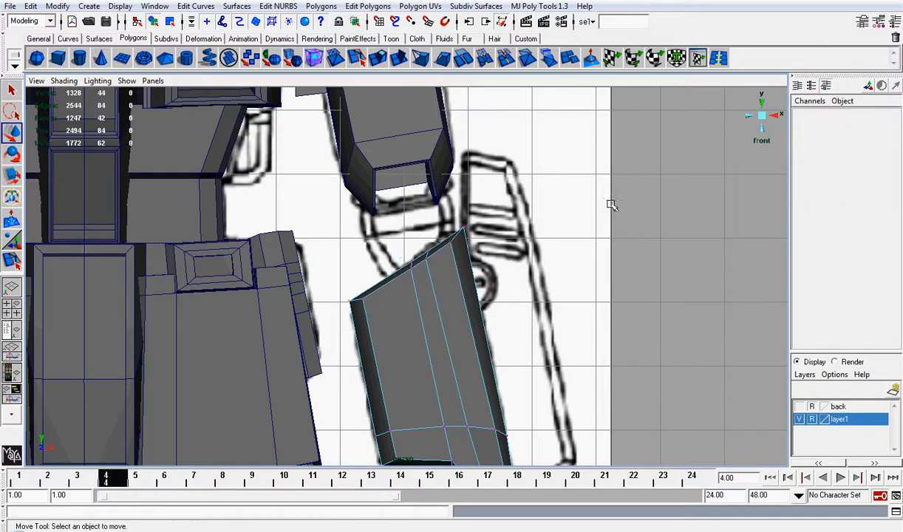
click(765, 119)
scroll(582, 231, up, 3)
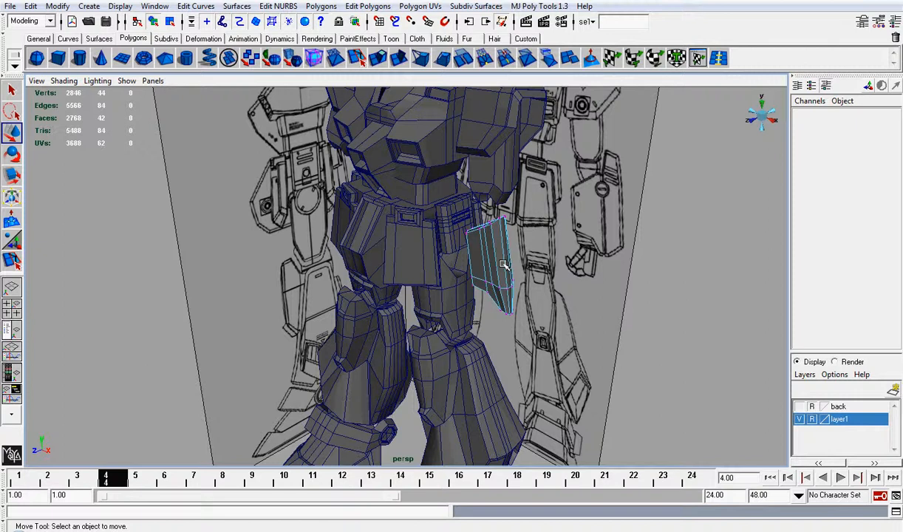
right_drag(504, 265, 522, 247)
Widen the forearm panel front to back by scaling it to 1.758 along Z
alt+right_drag(526, 249, 573, 252)
alt+drag(573, 252, 570, 221)
alt+drag(559, 211, 598, 229)
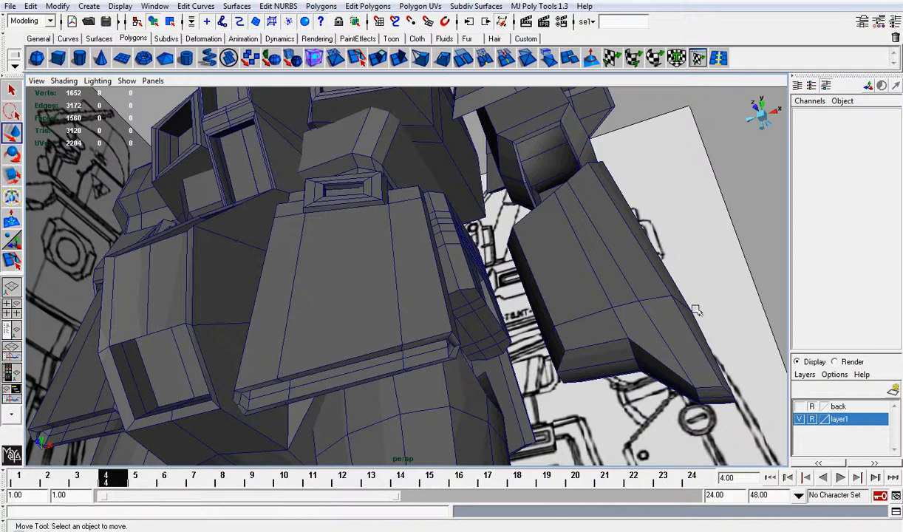
mouse_move(695, 310)
alt+mouse_down()
mouse_move(618, 242)
mouse_move(584, 266)
mouse_move(499, 296)
mouse_move(476, 294)
mouse_move(530, 301)
mouse_move(468, 295)
alt+mouse_up()
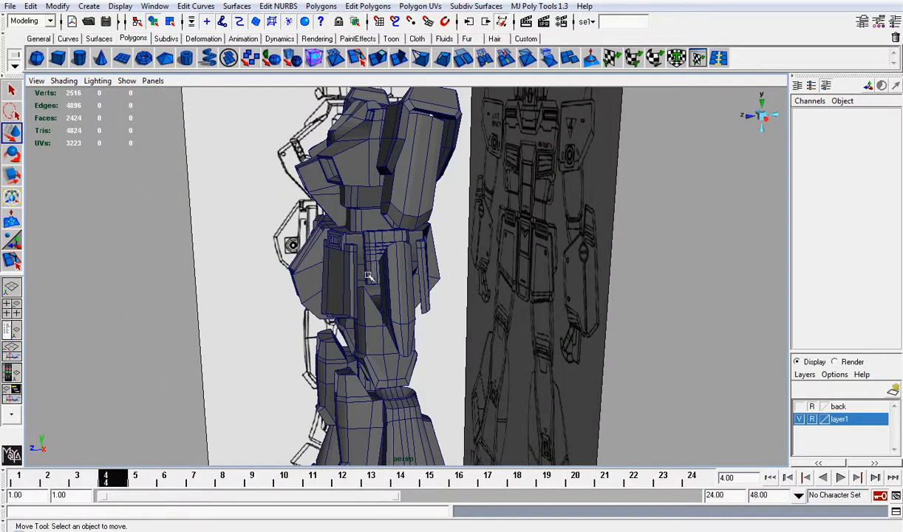
key(q)
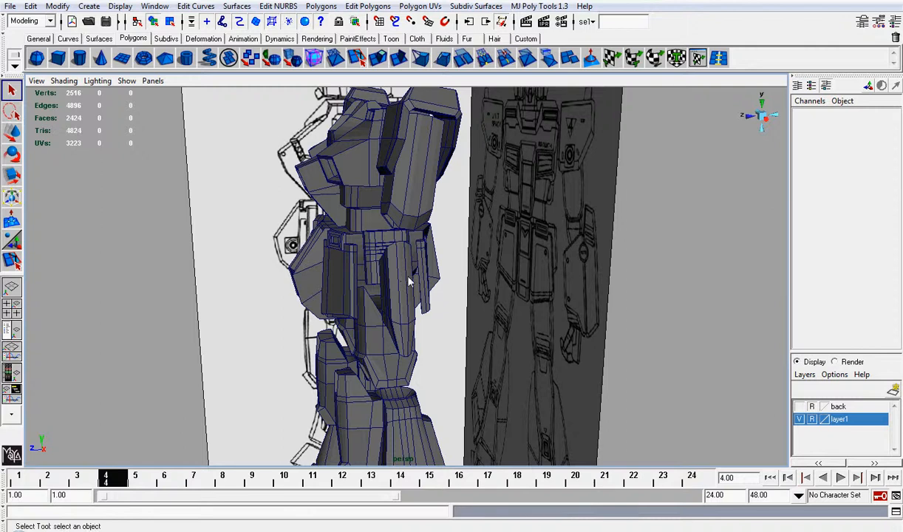
click(408, 282)
scroll(449, 297, up, 2)
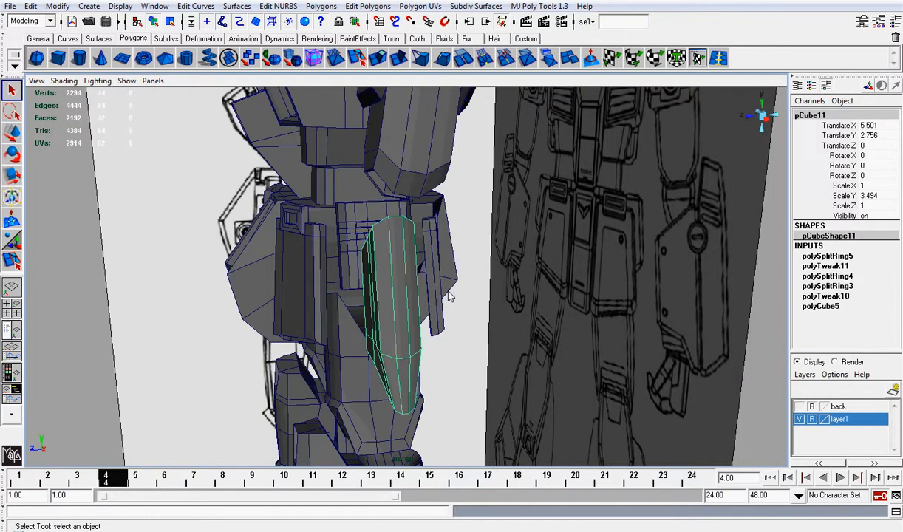
key(r)
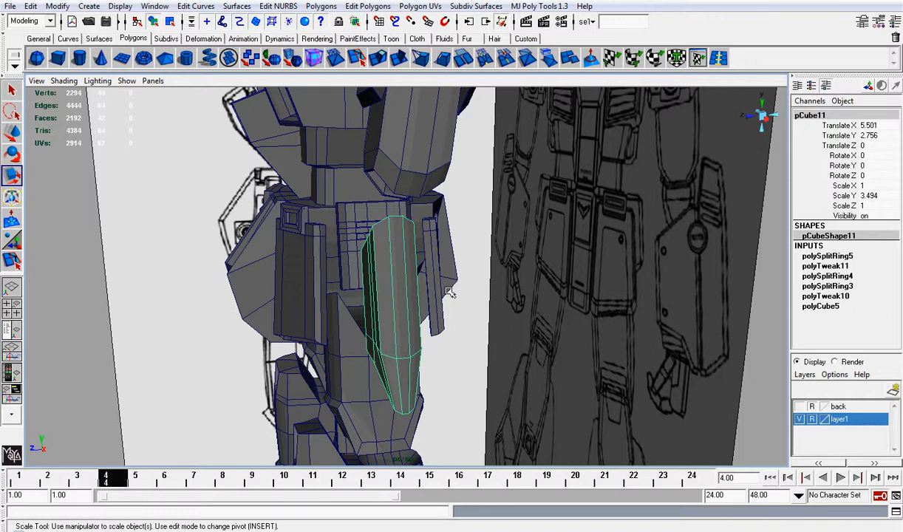
drag(338, 317, 570, 307)
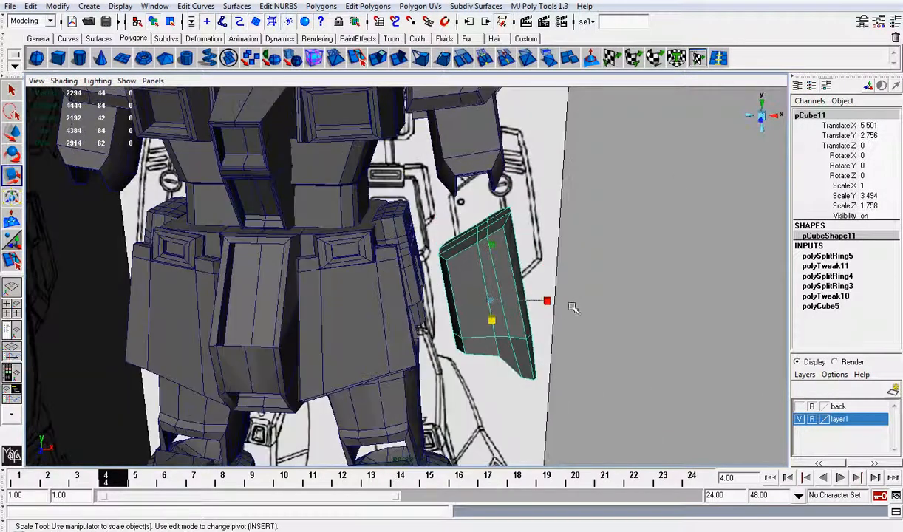
Select the outer of the forearm panel's two lengthwise edge loops and try deleting it, both with and without its vertices
click(782, 116)
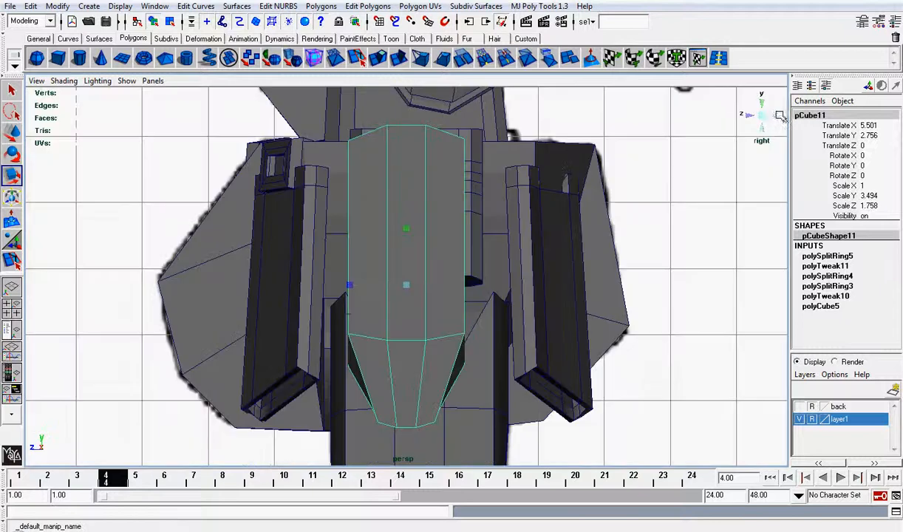
click(746, 115)
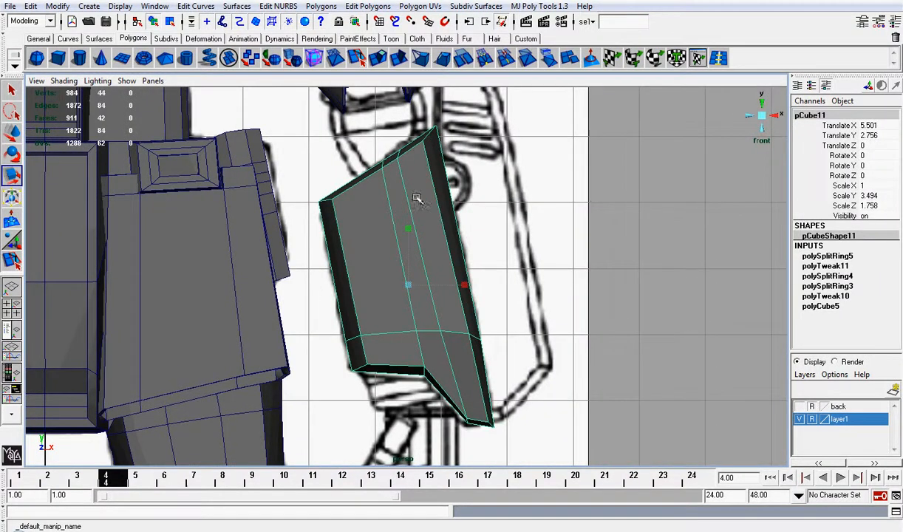
right_drag(402, 197, 407, 180)
click(404, 185)
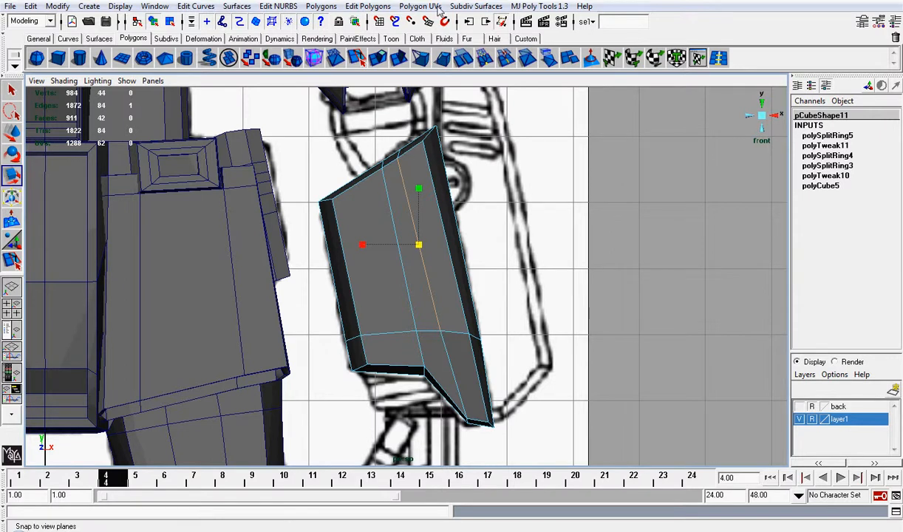
click(476, 5)
mouse_move(539, 6)
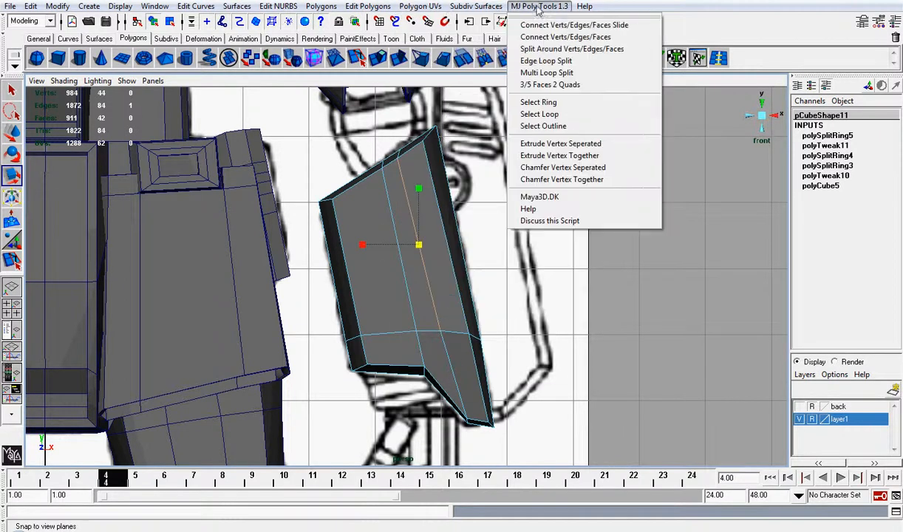
click(559, 113)
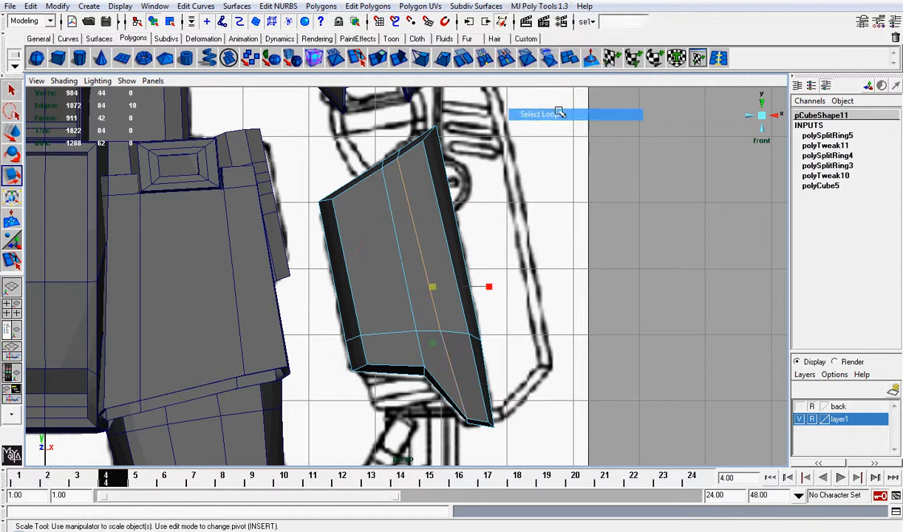
click(367, 6)
click(416, 297)
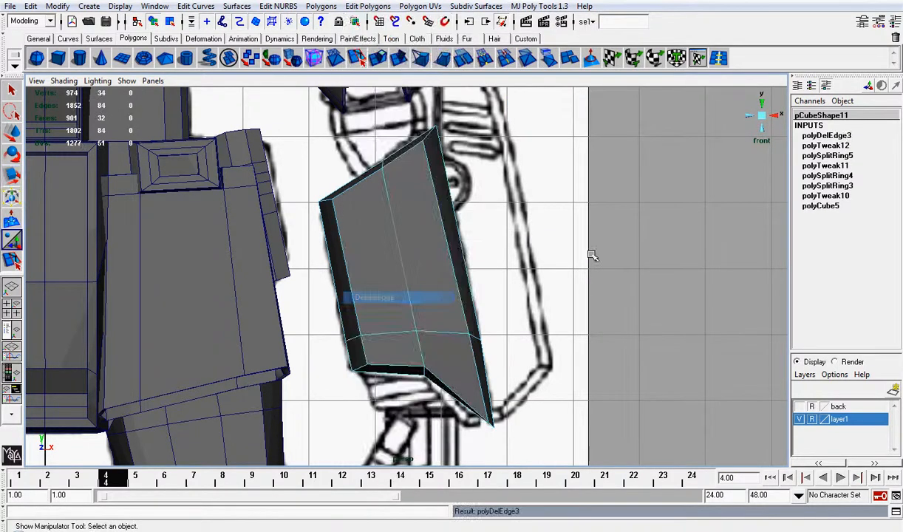
key(ctrl+z)
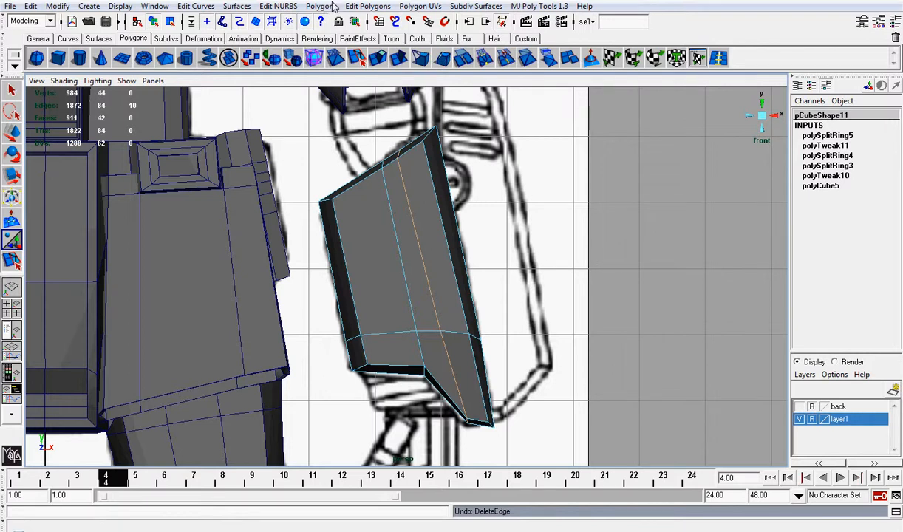
key(Delete)
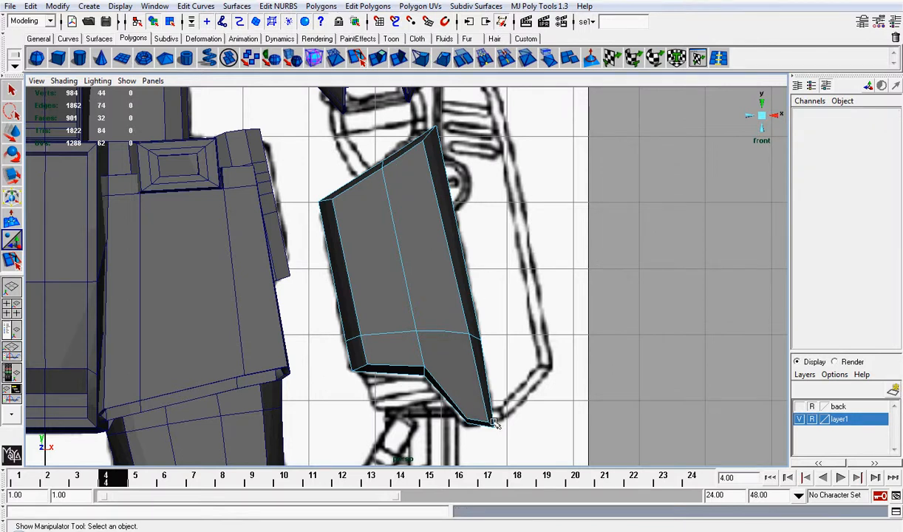
key(ctrl+z)
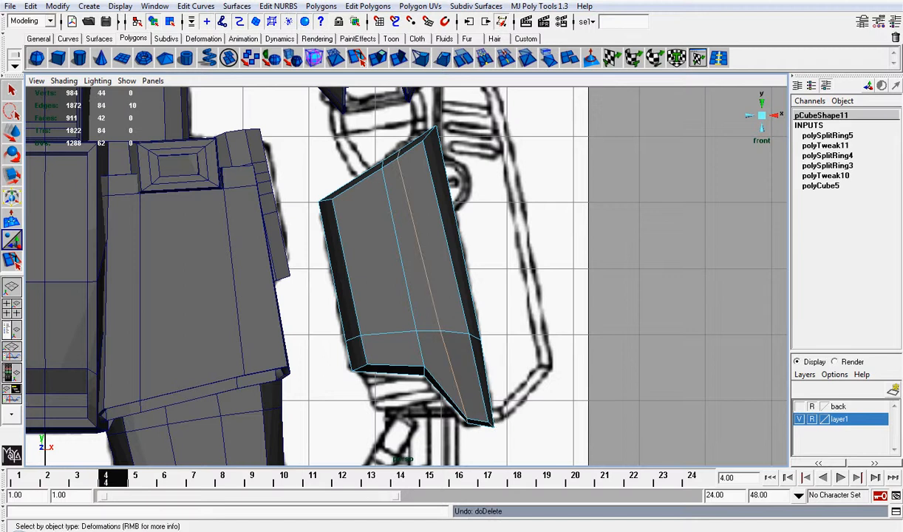
Try removing the outer lengthwise loop with Delete Edge and moving the notch vertices on the panel's lower edge down to its tip
click(321, 6)
mouse_move(367, 5)
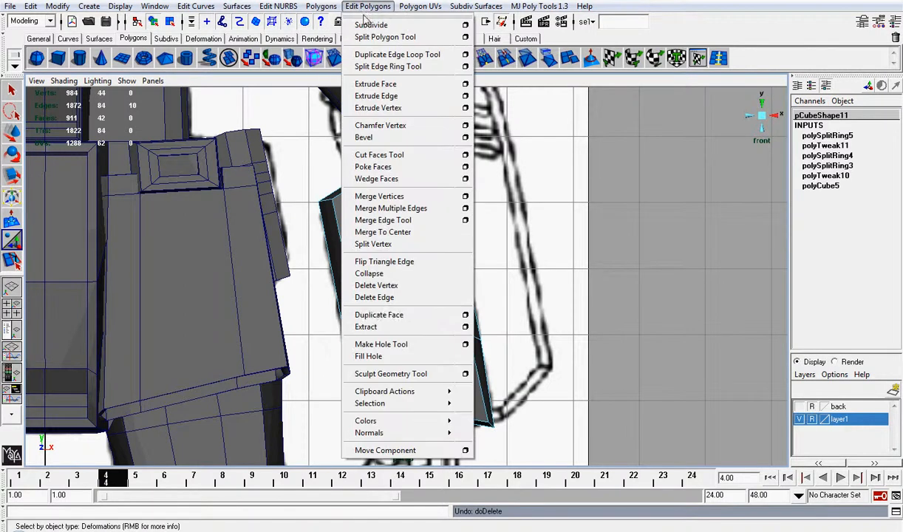
click(414, 297)
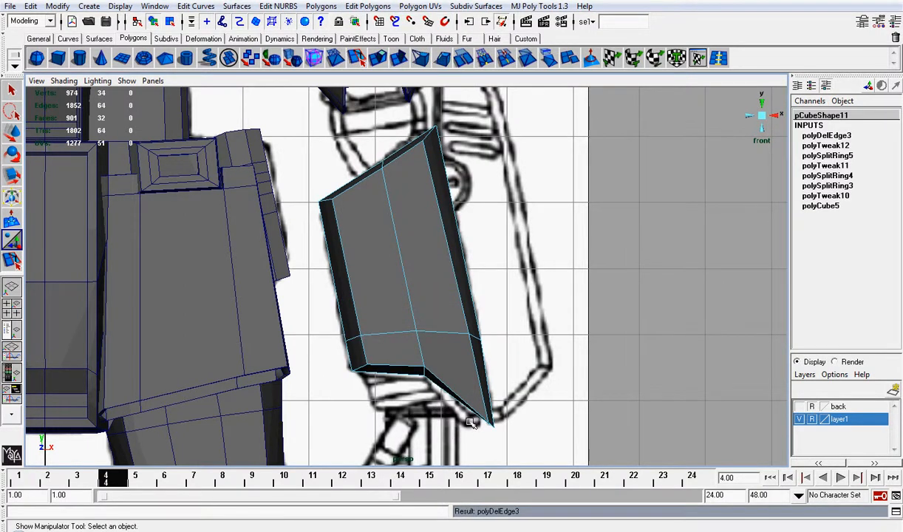
right_drag(429, 367, 389, 359)
drag(389, 359, 463, 422)
key(w)
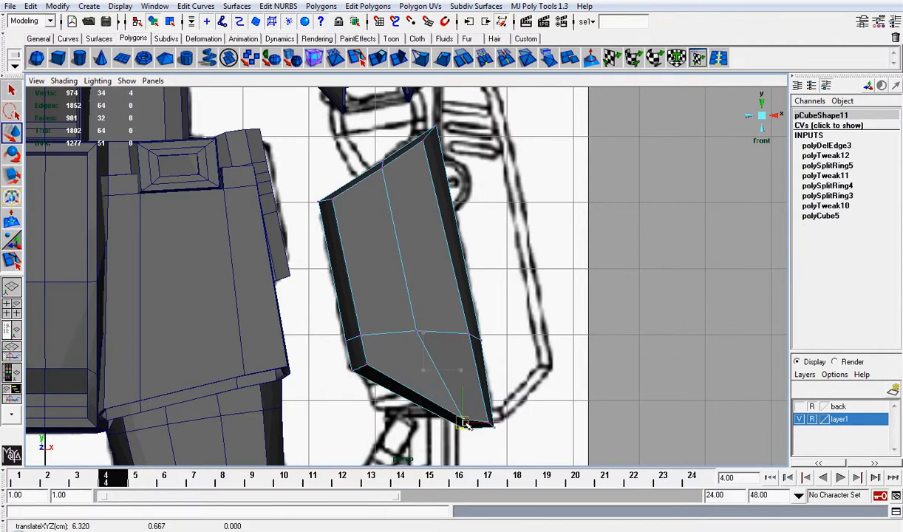
Undo the vertex move and the edge loop deletion, return the panel to object mode and deselect it
key(ctrl+z)
key(ctrl+z)
key(ctrl+z)
key(ctrl+z)
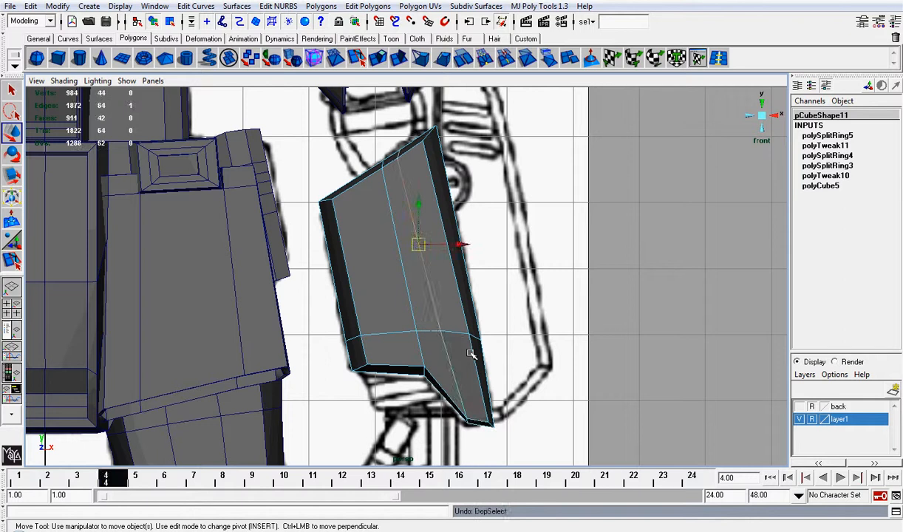
right_drag(429, 311, 479, 296)
click(628, 153)
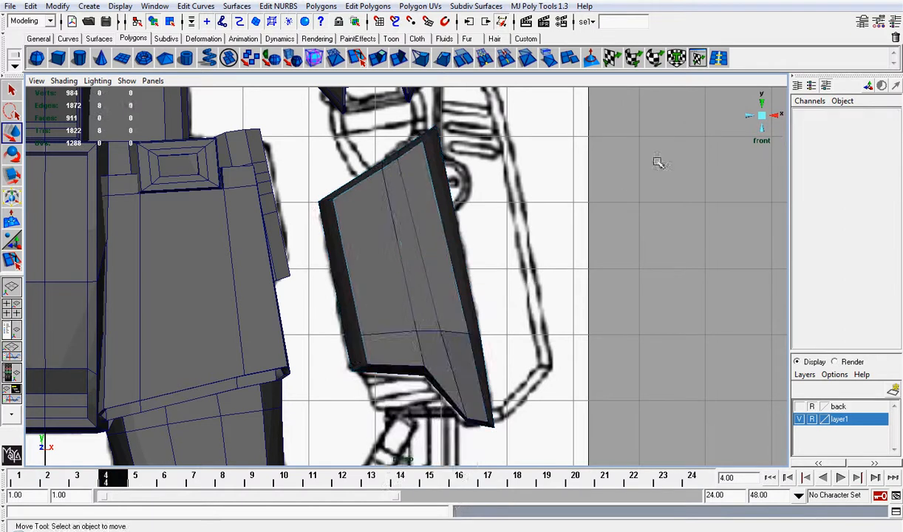
Select the vertices at the forearm panel's lower tip, flatten them to one height and widen them front to back
click(761, 116)
scroll(573, 221, up, 5)
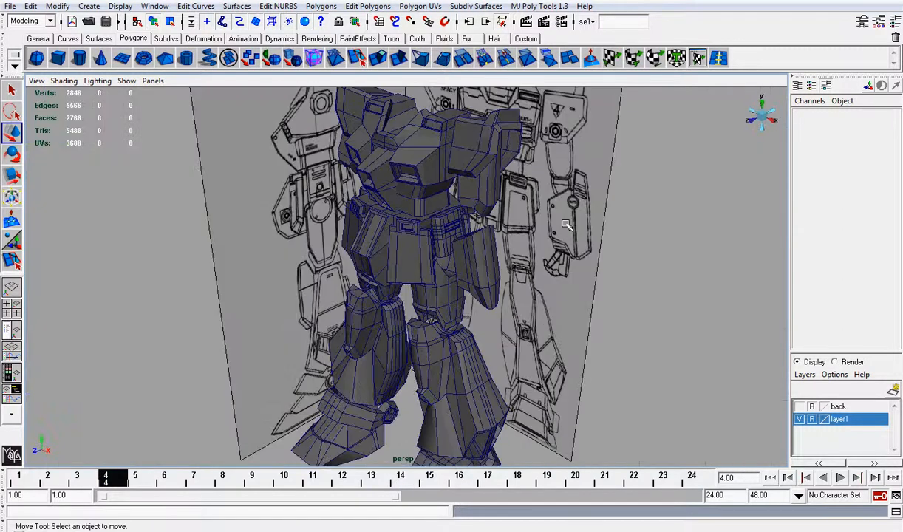
alt+drag(569, 226, 479, 260)
scroll(485, 307, up, 5)
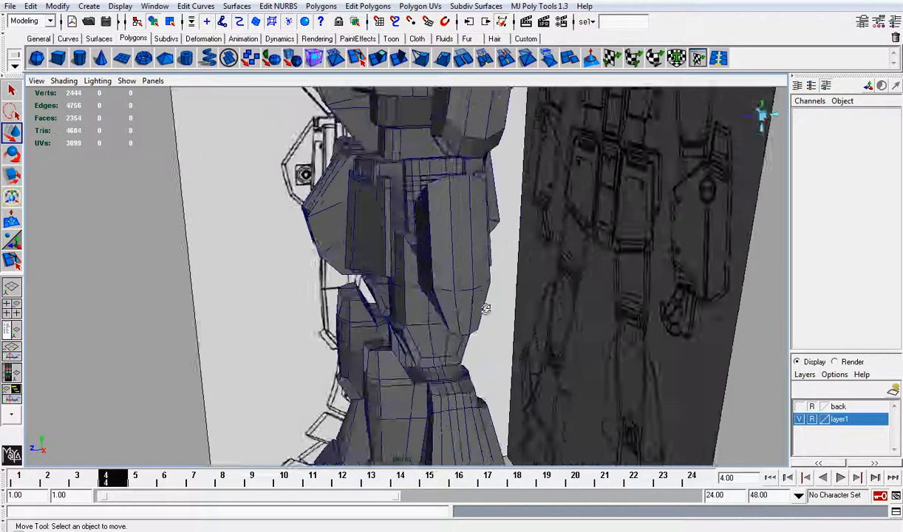
alt+drag(485, 308, 465, 313)
right_drag(398, 344, 361, 342)
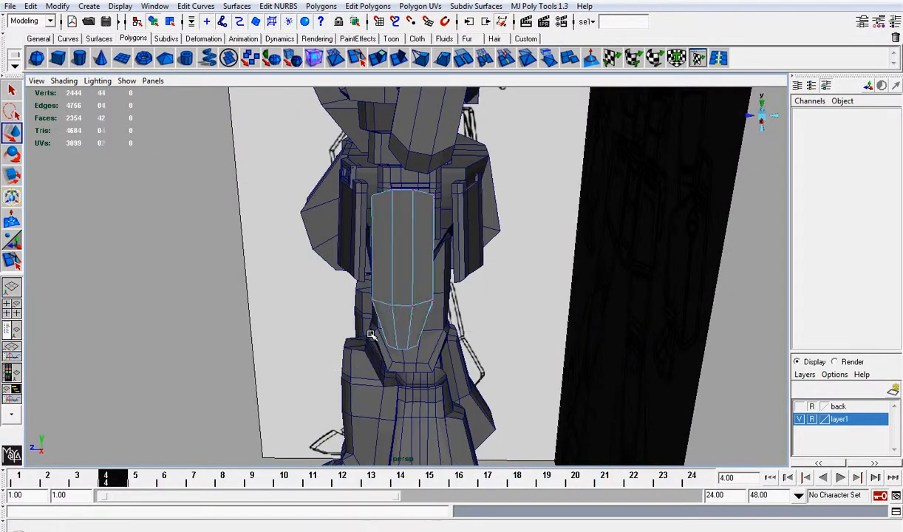
drag(371, 334, 621, 227)
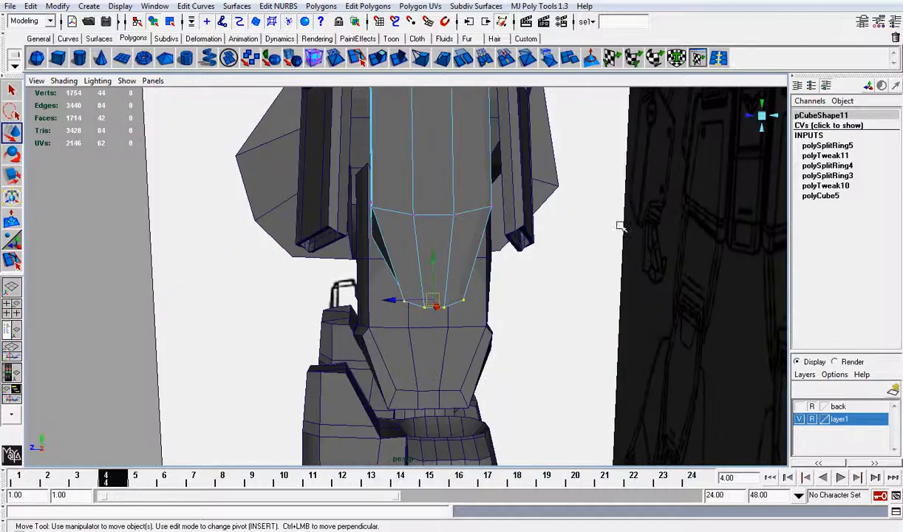
click(762, 118)
click(770, 120)
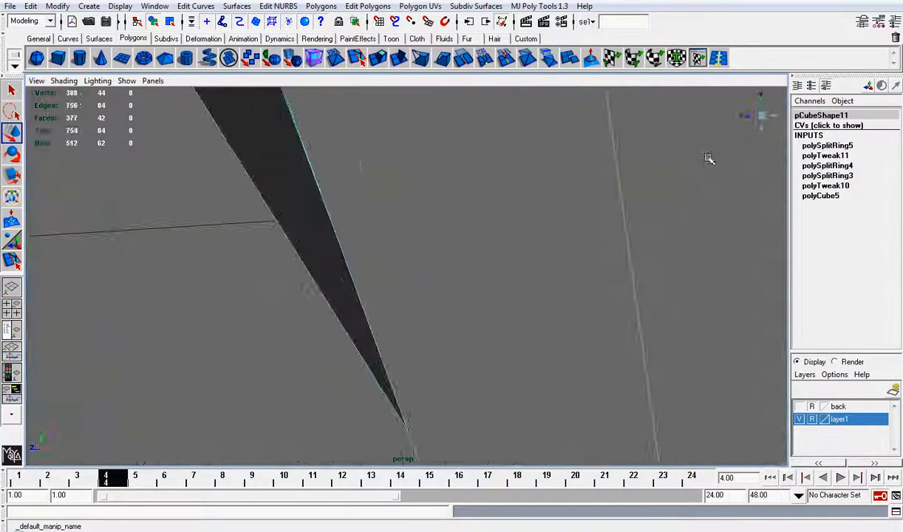
click(763, 118)
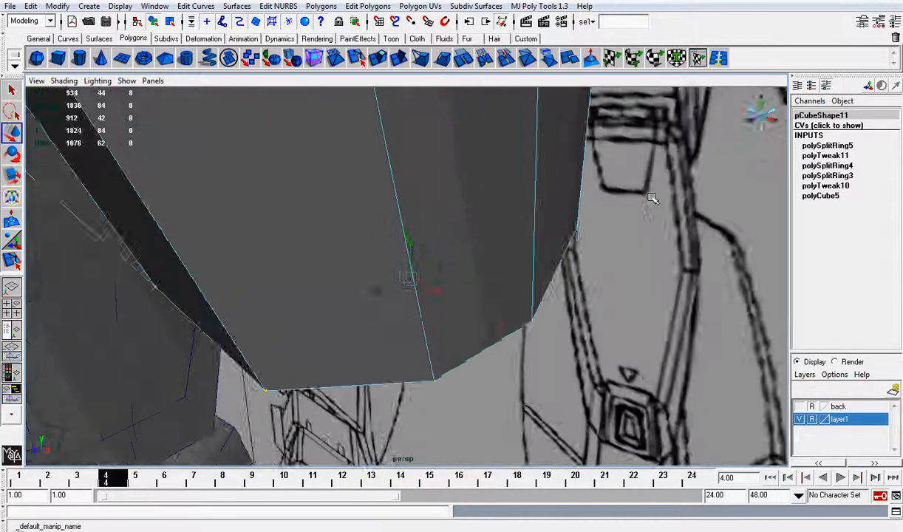
scroll(651, 197, down, 4)
alt+drag(651, 197, 713, 82)
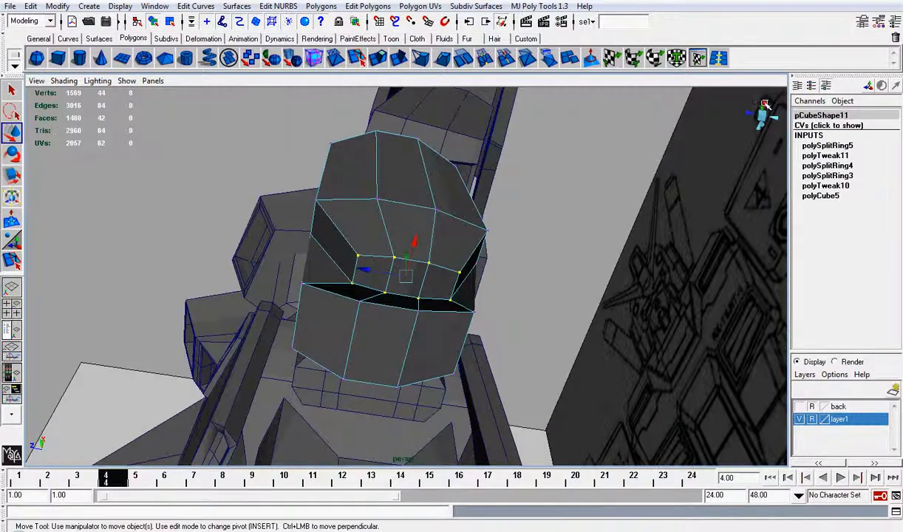
click(765, 104)
click(778, 113)
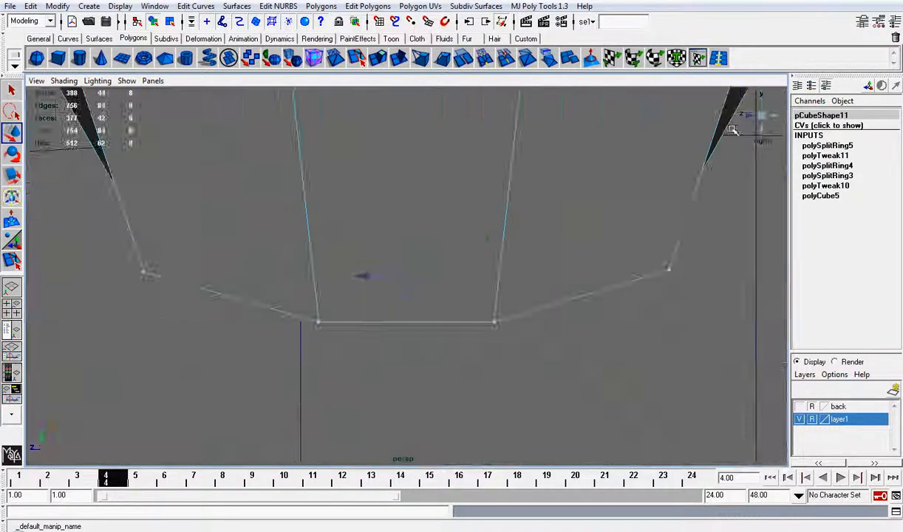
key(r)
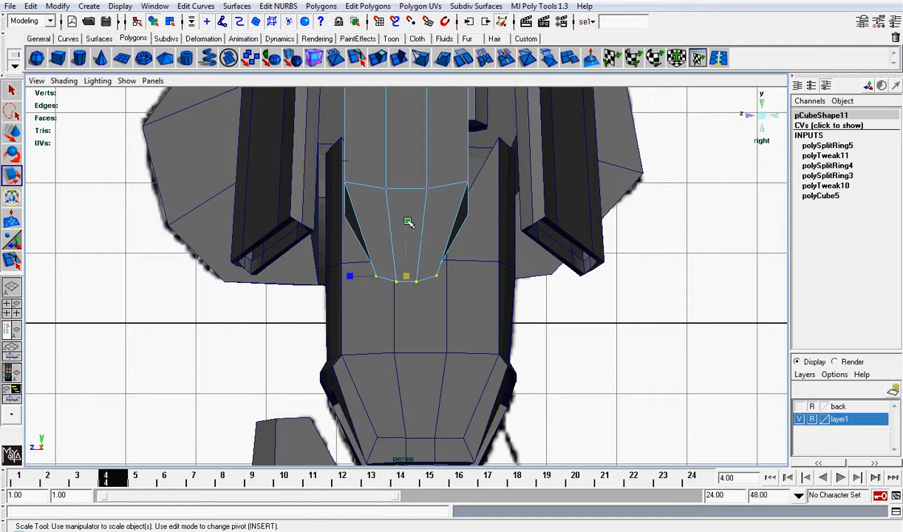
mouse_move(408, 222)
mouse_down()
mouse_move(410, 255)
mouse_move(413, 231)
mouse_up()
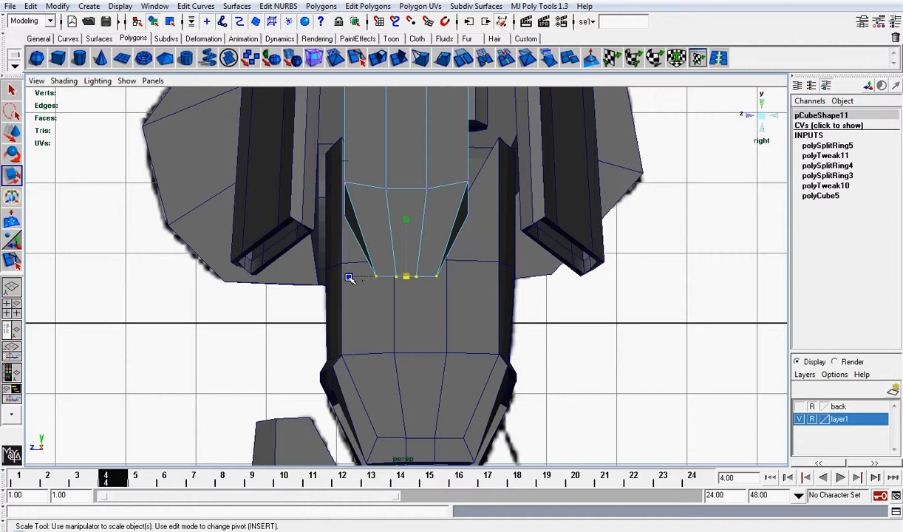
drag(350, 278, 326, 274)
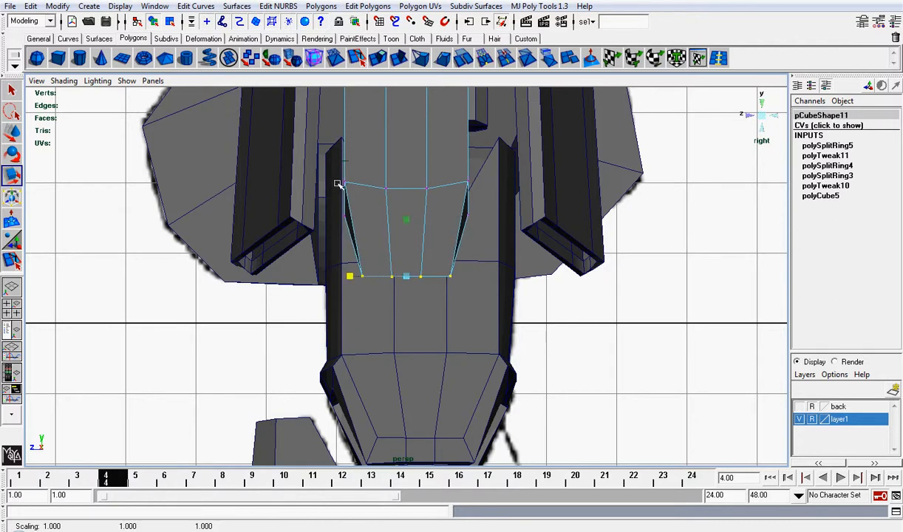
Level the horizontal row of vertices above the panel's tip by scaling it vertically, and return the panel to object mode
double_click(449, 187)
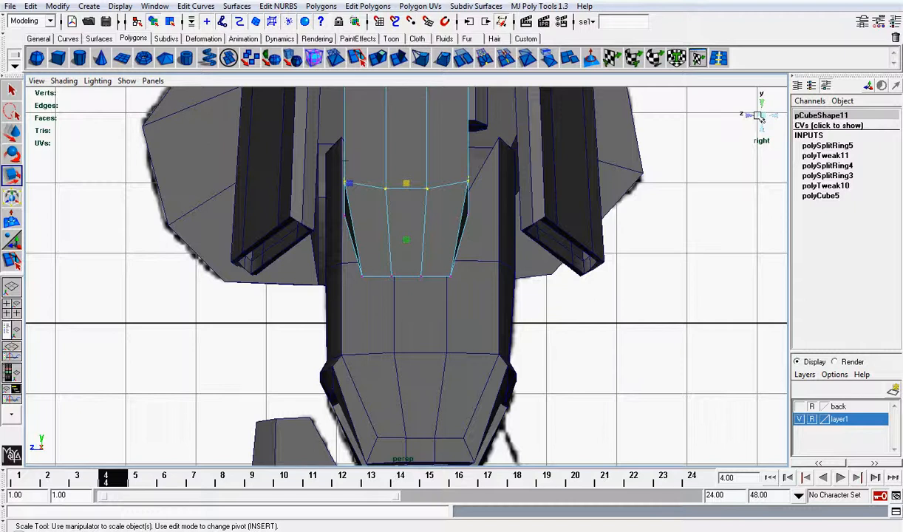
alt+drag(761, 119, 462, 307)
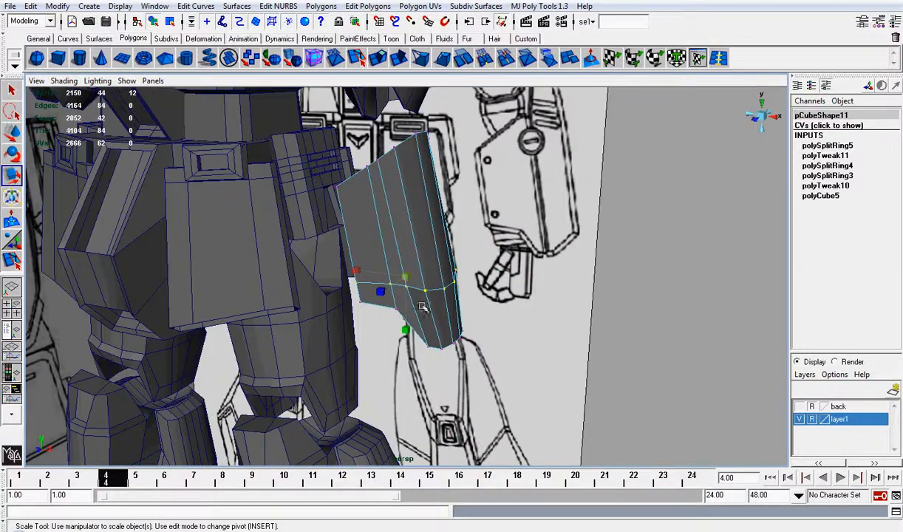
drag(406, 329, 412, 284)
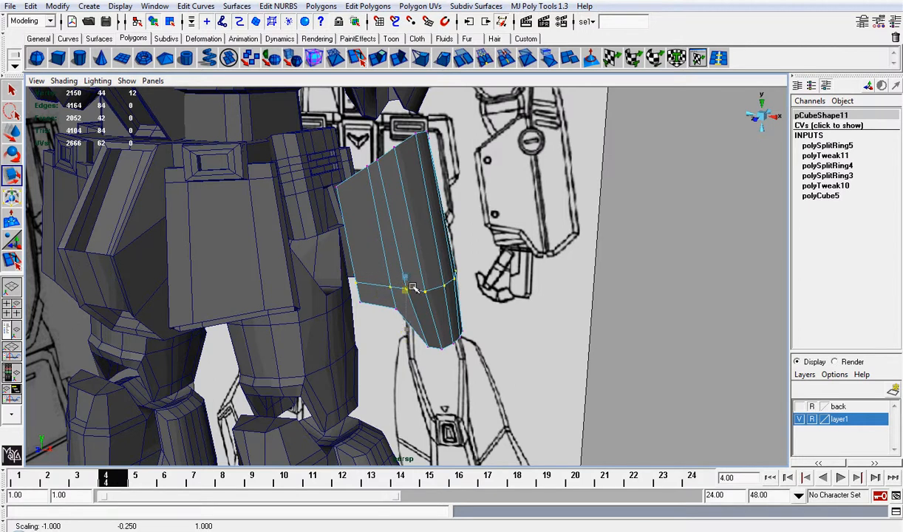
drag(409, 334, 411, 300)
alt+drag(481, 296, 505, 300)
click(484, 287)
right_drag(424, 237, 473, 222)
click(492, 223)
Clear the selection, switch to the Select tool and save the gundam_09.mb scene
alt+drag(493, 224, 646, 252)
click(629, 249)
scroll(626, 248, down, 4)
key(q)
key(ctrl+s)
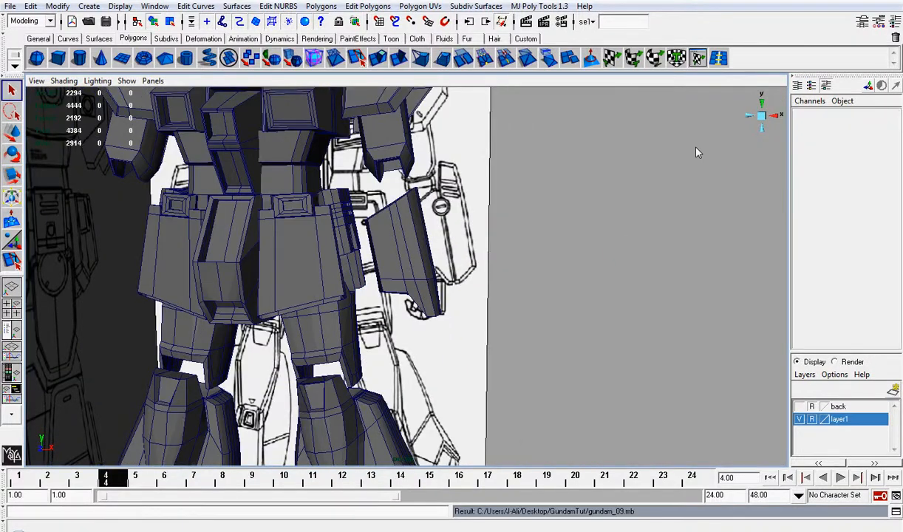
Create a default polygon cylinder at the origin, with the front view framed on the forearm reference
key(a)
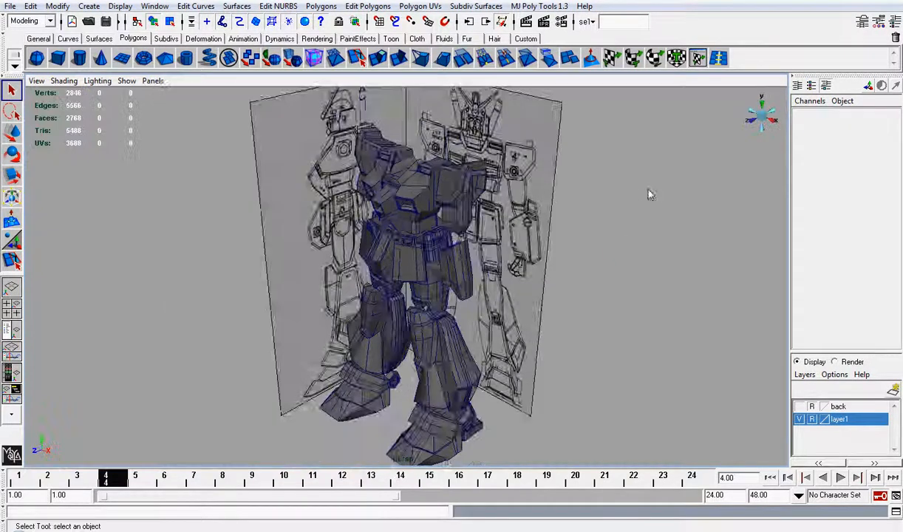
alt+drag(649, 196, 584, 203)
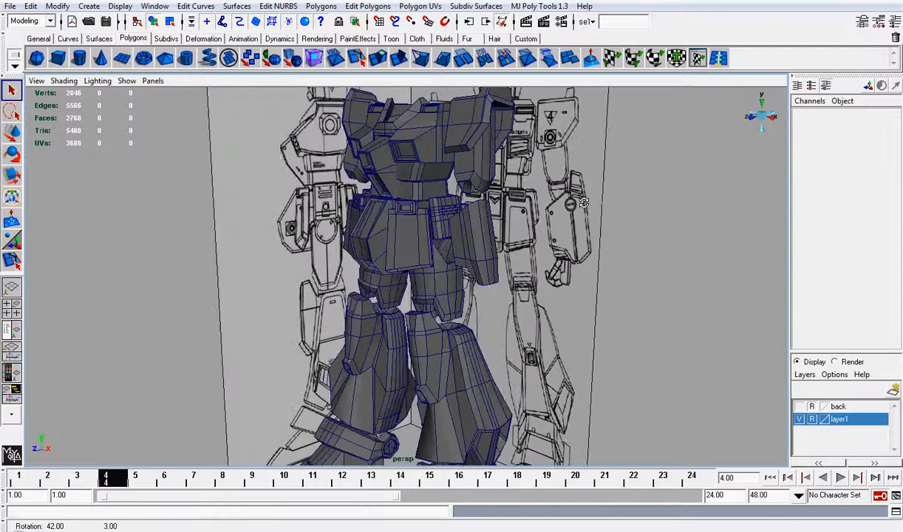
click(771, 123)
scroll(628, 188, up, 5)
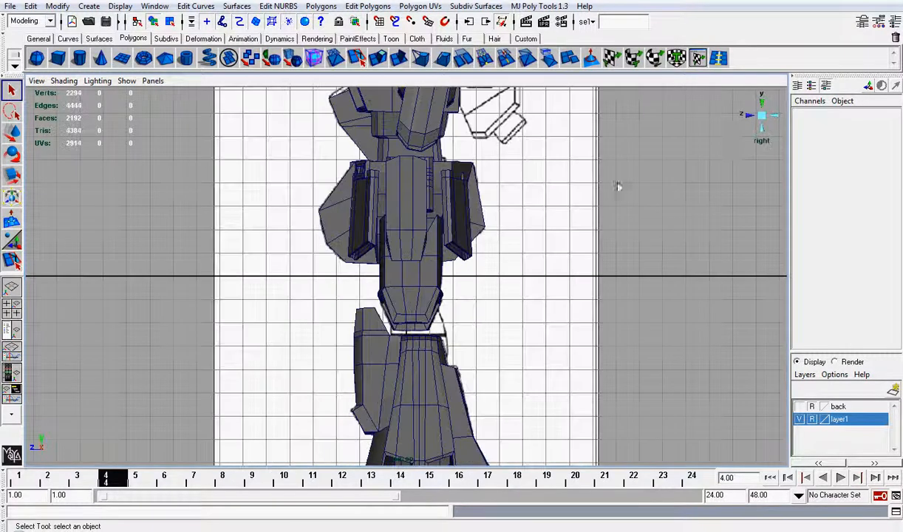
click(751, 118)
scroll(637, 188, up, 6)
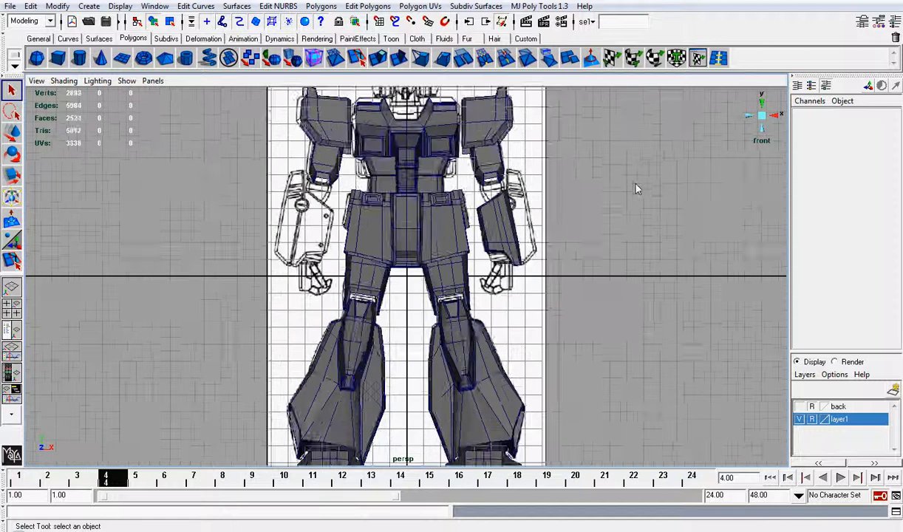
alt+middle_drag(625, 190, 493, 250)
scroll(493, 250, up, 2)
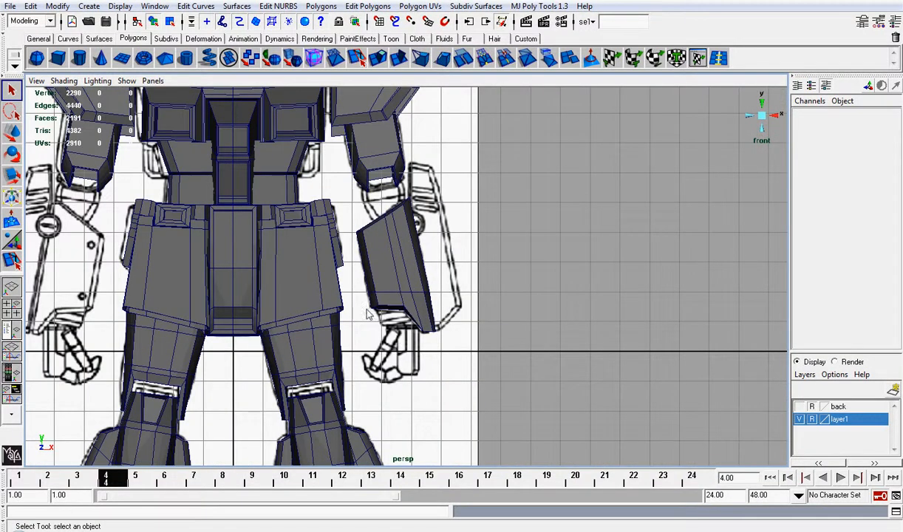
click(79, 58)
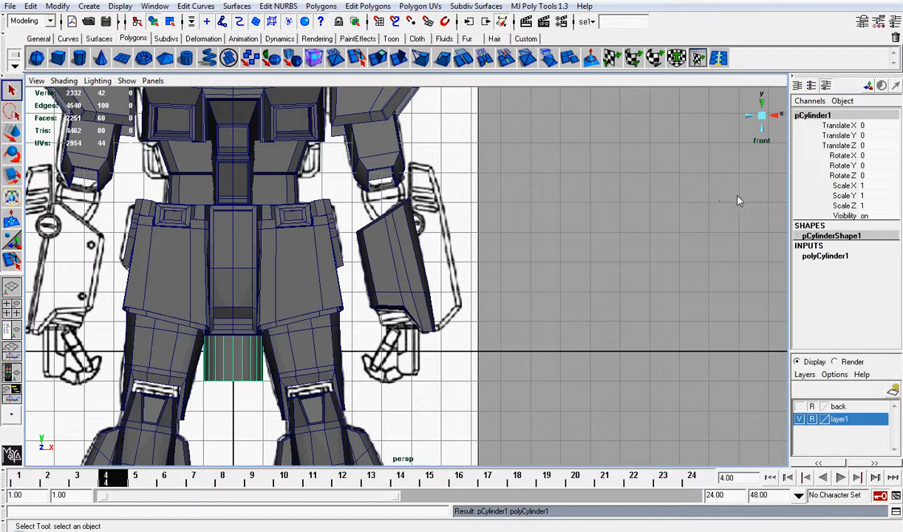
Set the cylinder's axis subdivisions to 8 and move it onto the lower forearm at X 6.173, Y 1.833
click(826, 256)
click(841, 287)
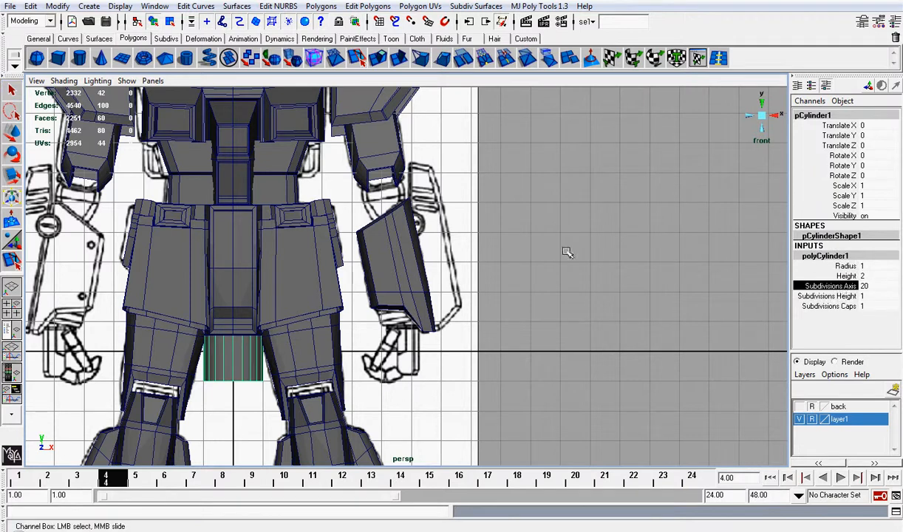
middle_drag(567, 253, 493, 246)
key(w)
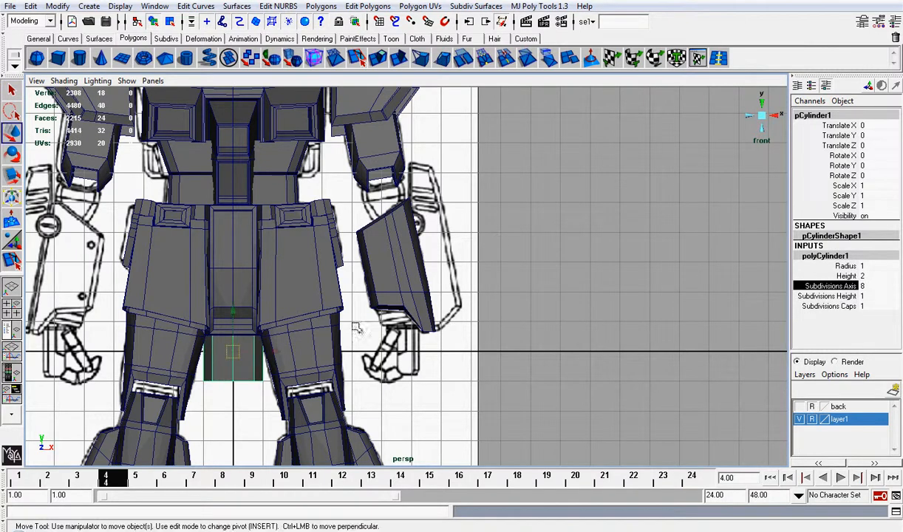
drag(235, 353, 424, 299)
scroll(455, 291, up, 3)
scroll(455, 292, up, 1)
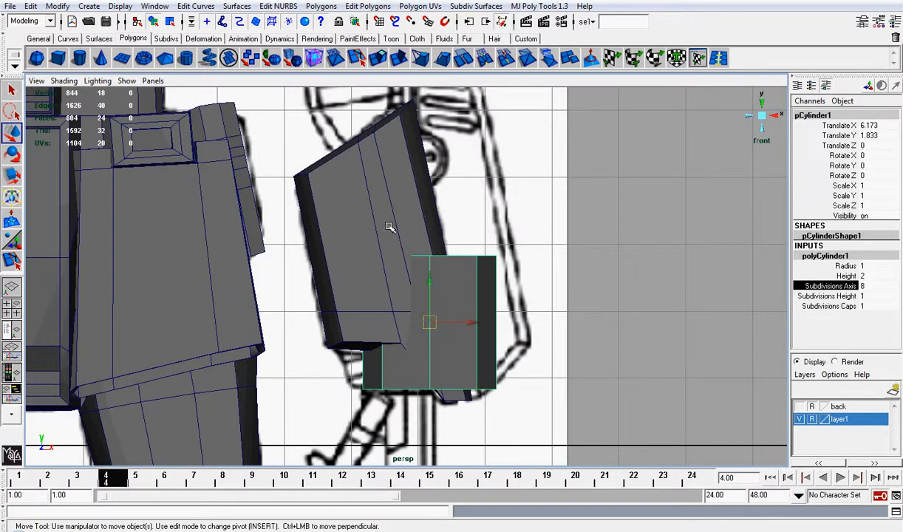
Select all the robot's body parts except the forearm panel and the new cylinder, and hide them
scroll(389, 228, down, 5)
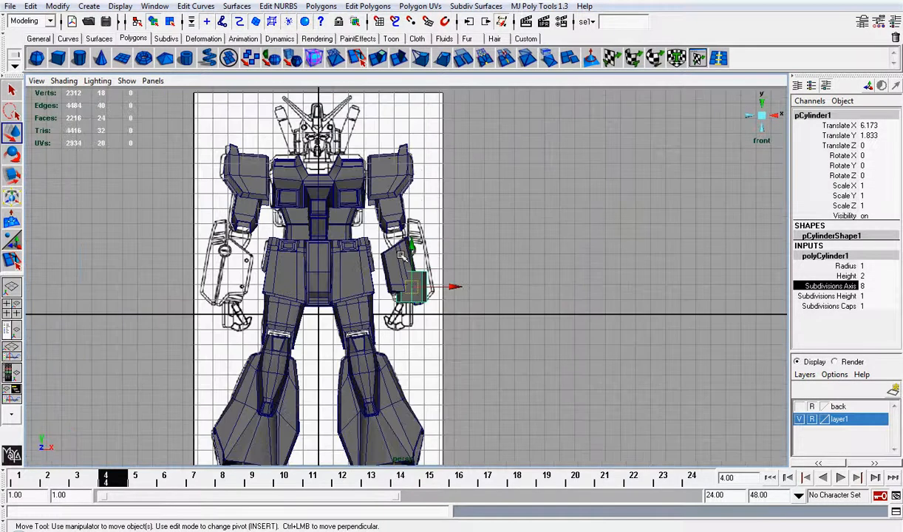
click(387, 246)
shift+drag(161, 146, 473, 443)
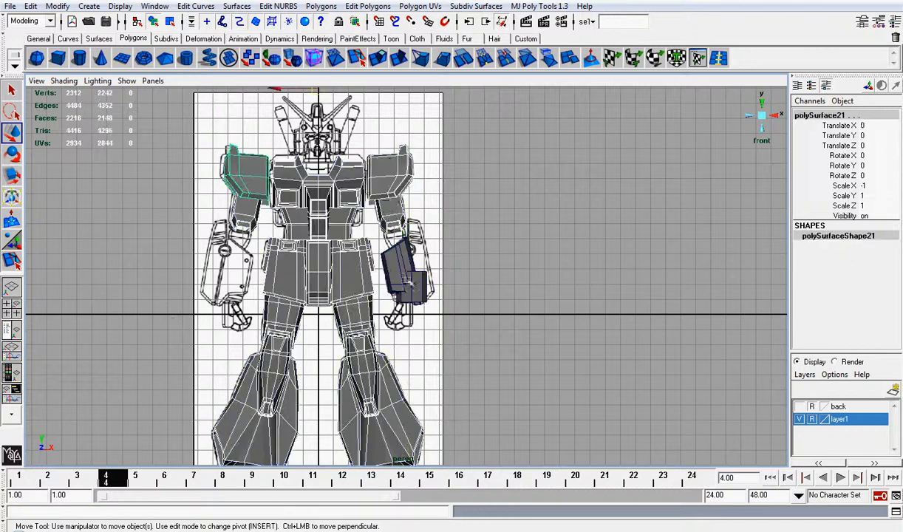
key(ctrl+h)
scroll(380, 194, up, 8)
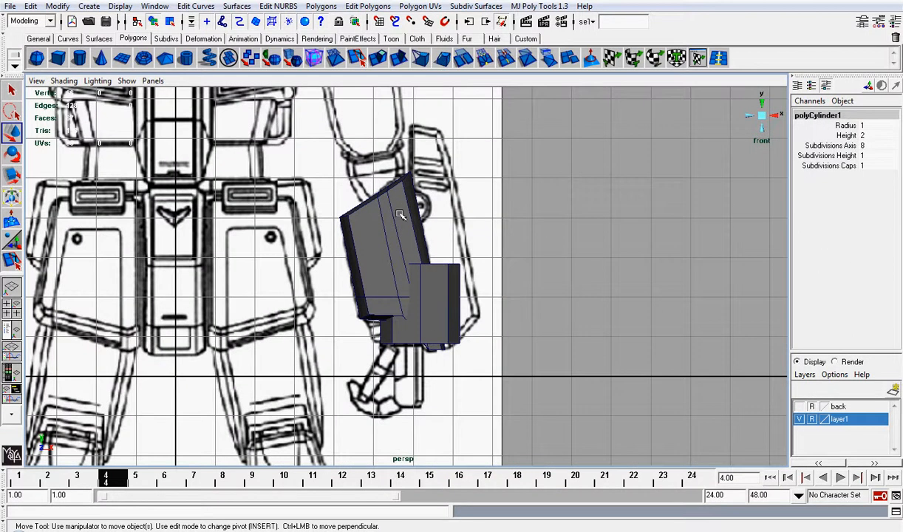
Select the cylinder and scale it uniformly to 0.709
click(388, 209)
click(454, 272)
scroll(454, 285, up, 3)
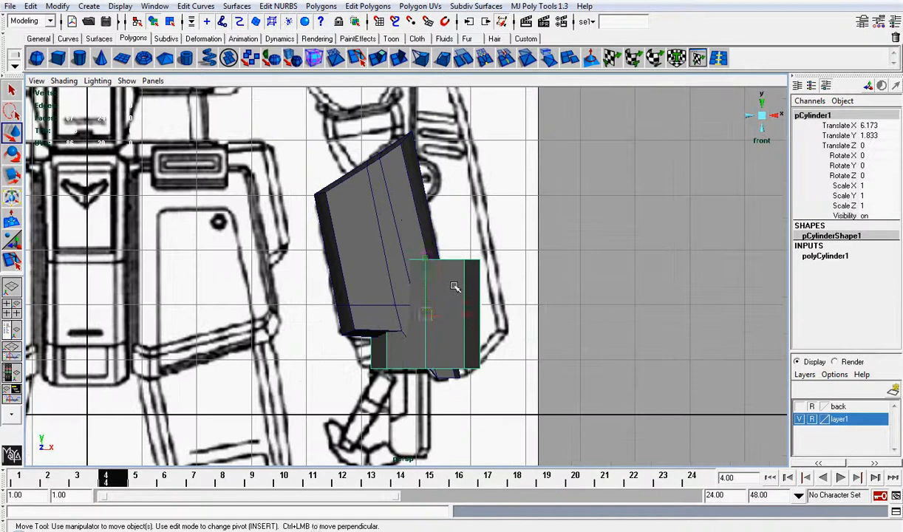
key(r)
mouse_move(427, 315)
mouse_down()
mouse_move(408, 317)
mouse_move(427, 317)
mouse_up()
Rotate the cylinder 12.291 degrees about Z and move it to X 5.401, Y 1.665 at the forearm's wrist end
key(e)
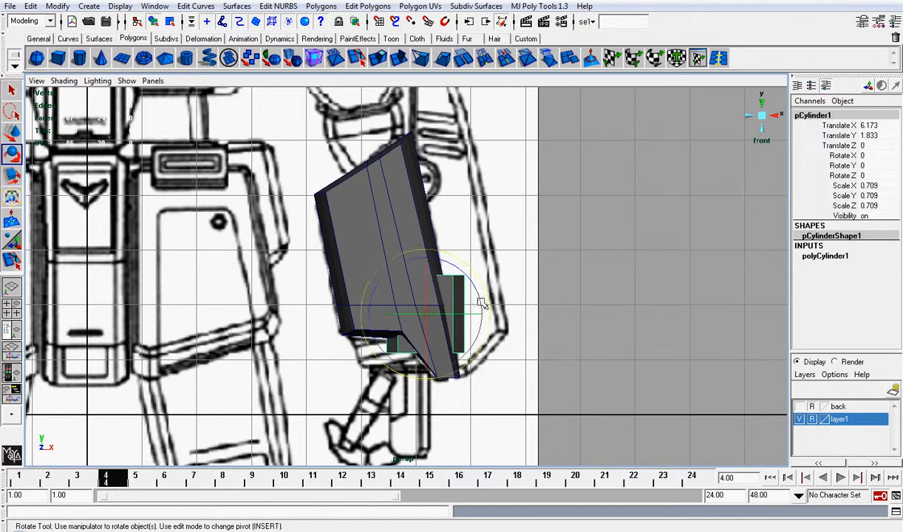
drag(484, 303, 423, 312)
key(w)
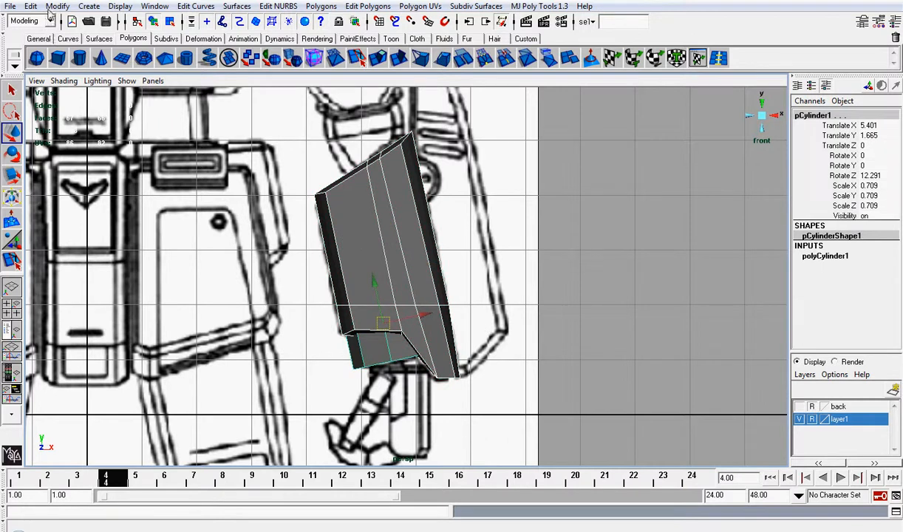
Freeze the transformations of the cylinder and forearm panel, and move the panel 4.407 along X, clear of the reference
click(53, 6)
click(103, 55)
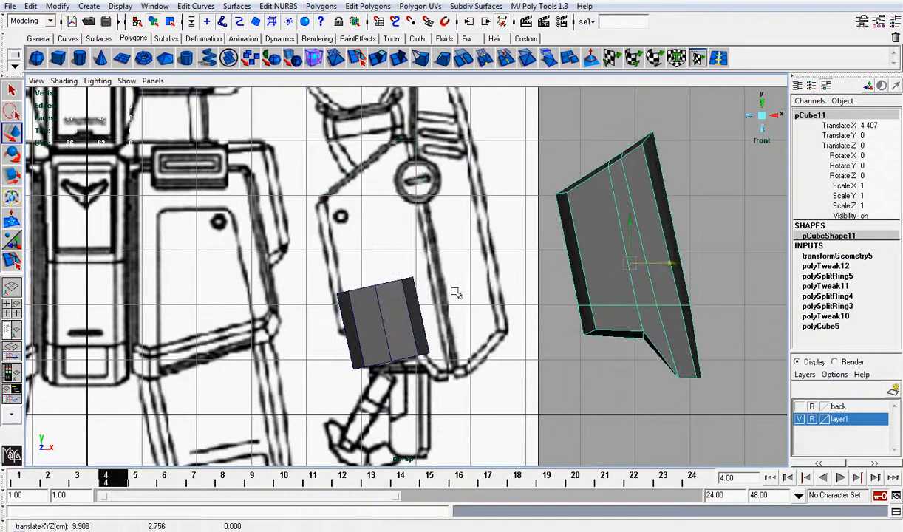
click(404, 316)
Turn on X-Ray shading and nudge the cylinder slightly along X to line up with the forearm reference
click(64, 80)
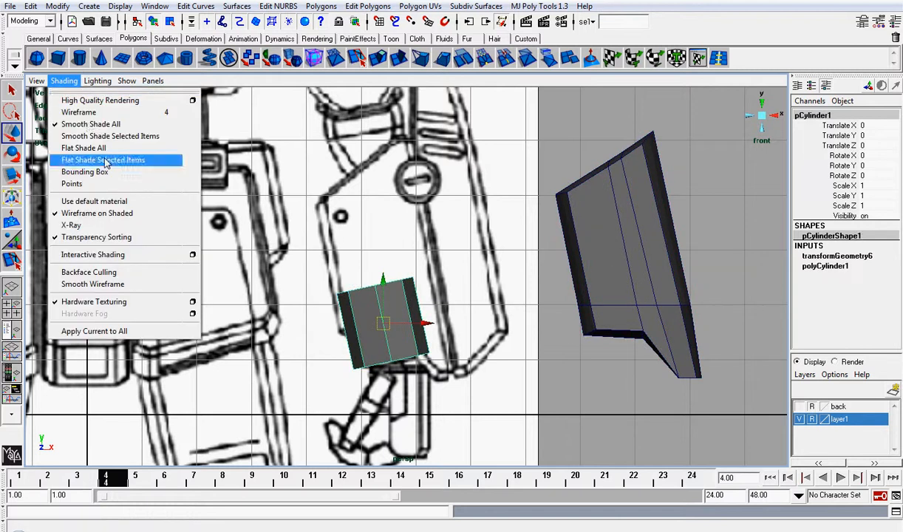
click(71, 225)
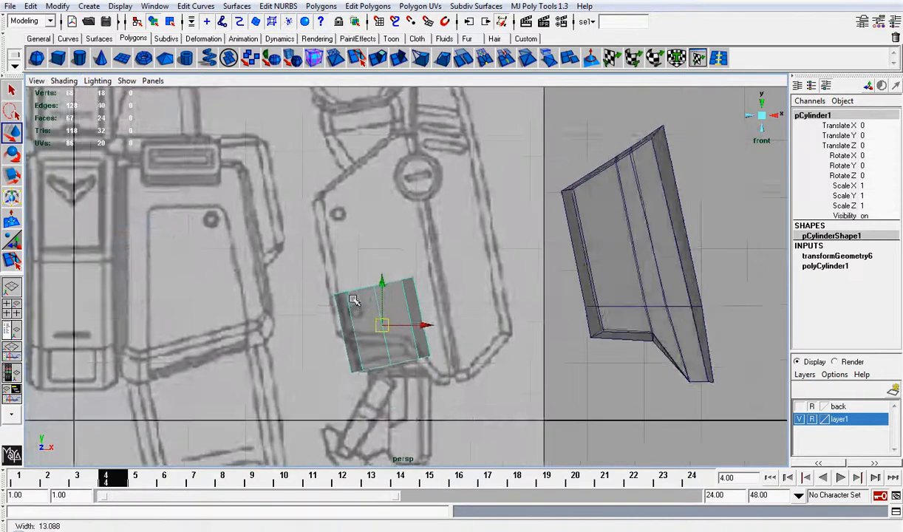
scroll(385, 281, up, 3)
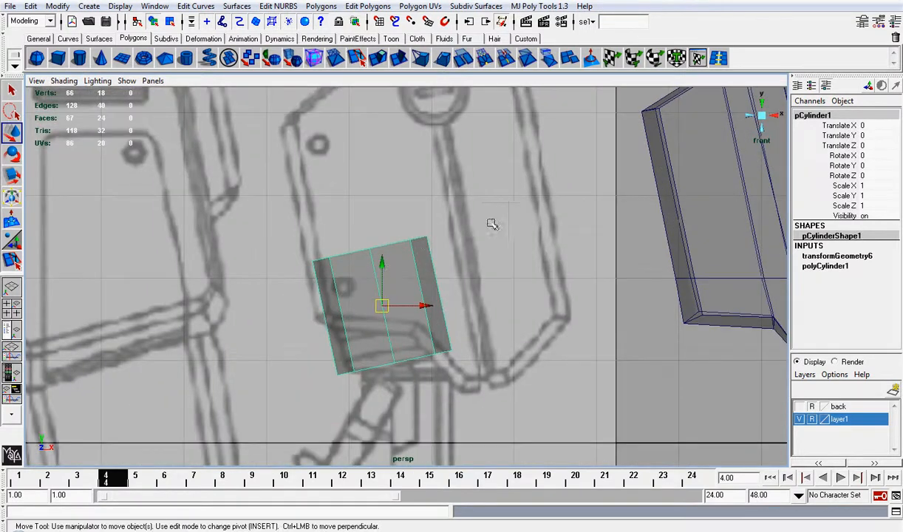
drag(425, 306, 431, 305)
Insert three edge loops around the lower end of the cylinder with the Split Edge Ring tool
click(678, 57)
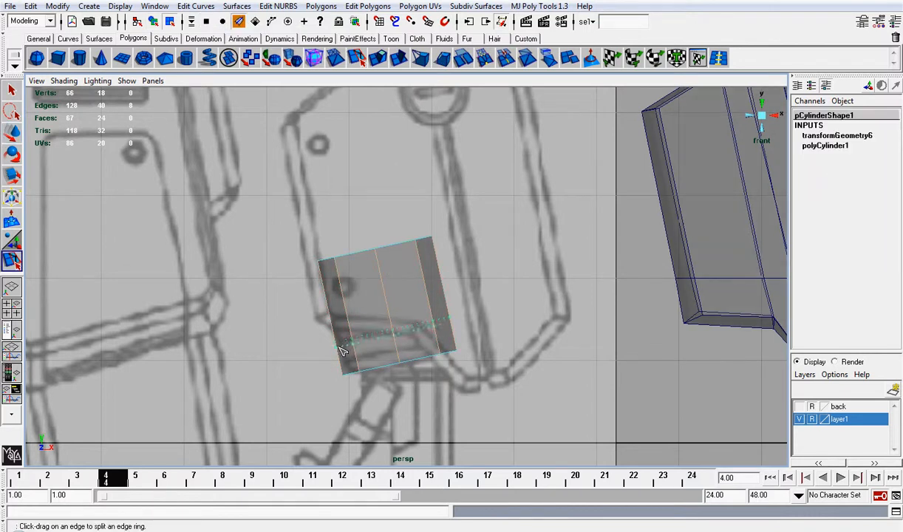
drag(342, 355, 343, 362)
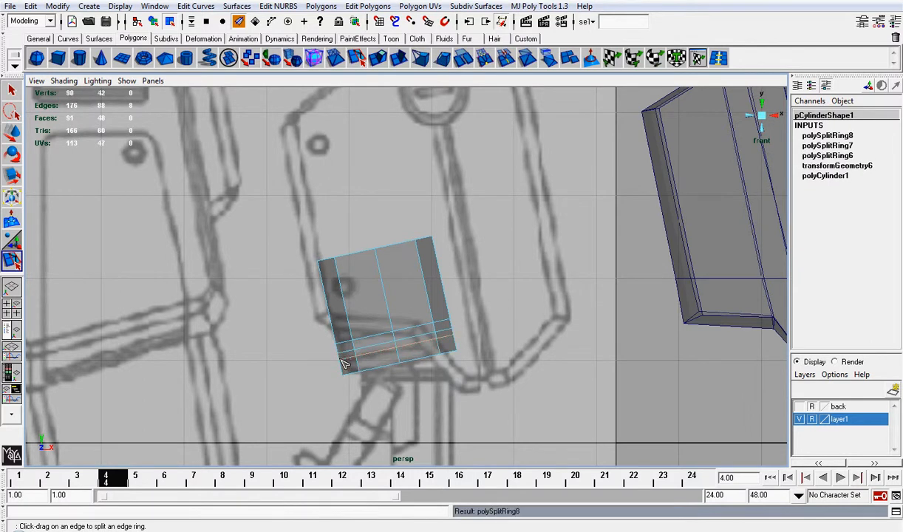
Try to insert a fourth edge loop just above the three at the cylinder's lower end
drag(336, 331, 336, 325)
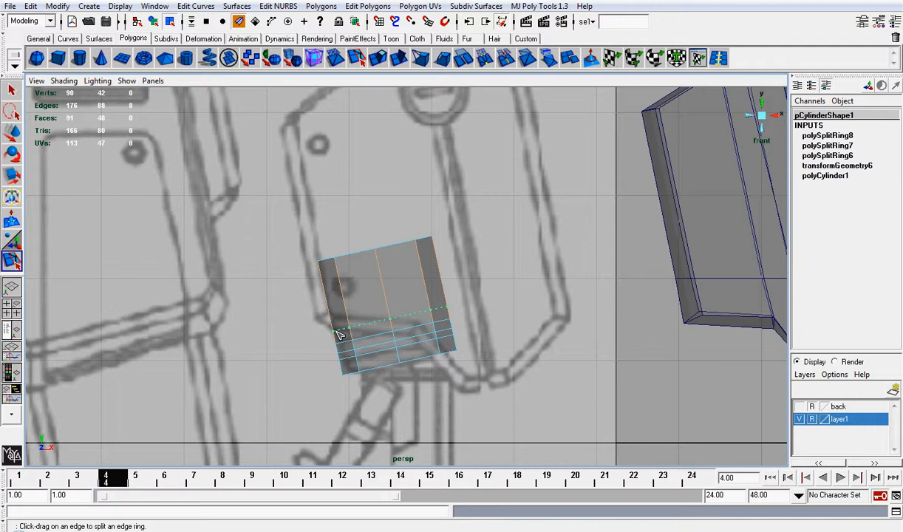
drag(339, 335, 337, 332)
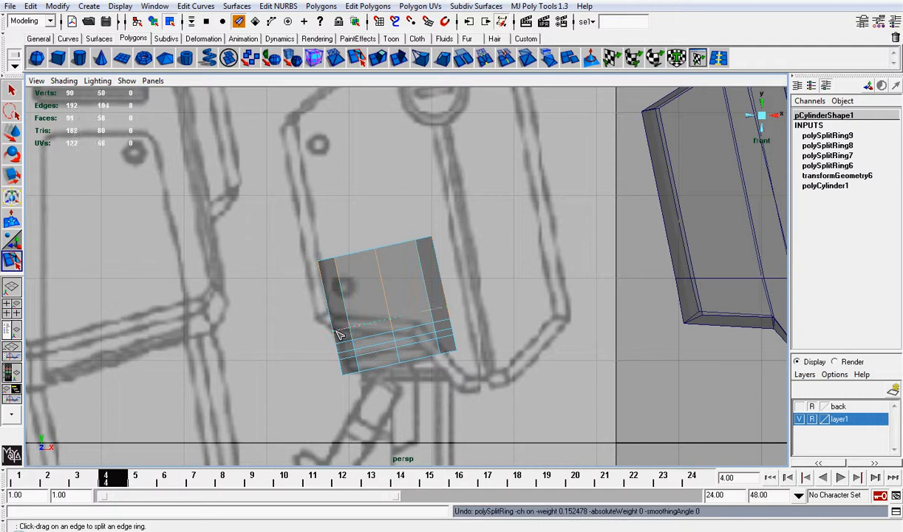
click(9, 151)
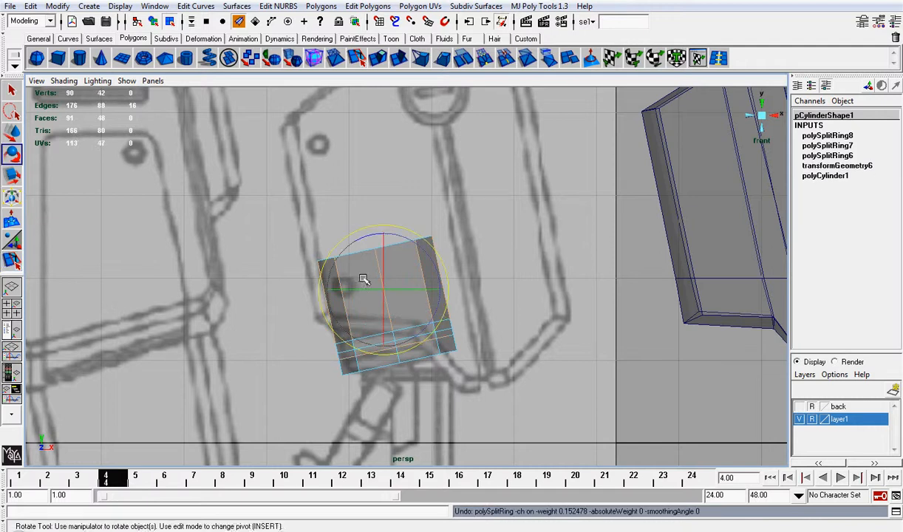
click(502, 300)
right_drag(355, 342, 356, 369)
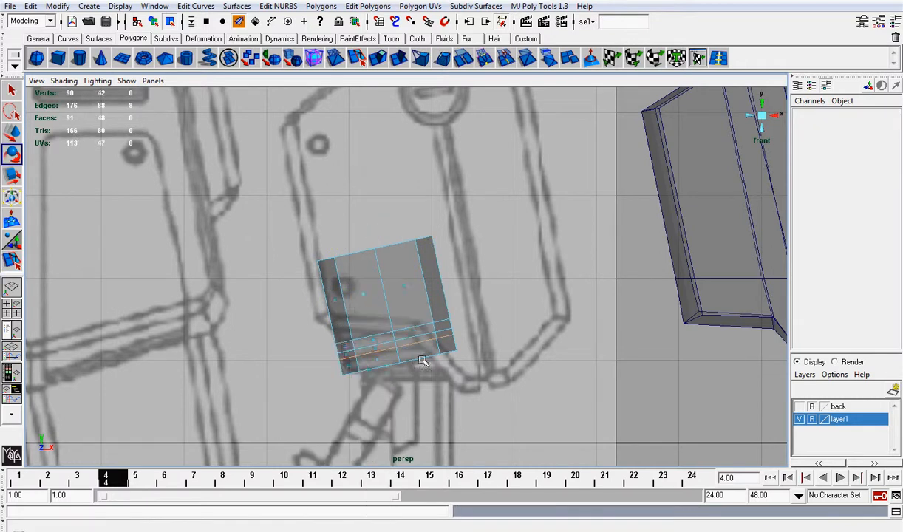
scroll(428, 361, up, 2)
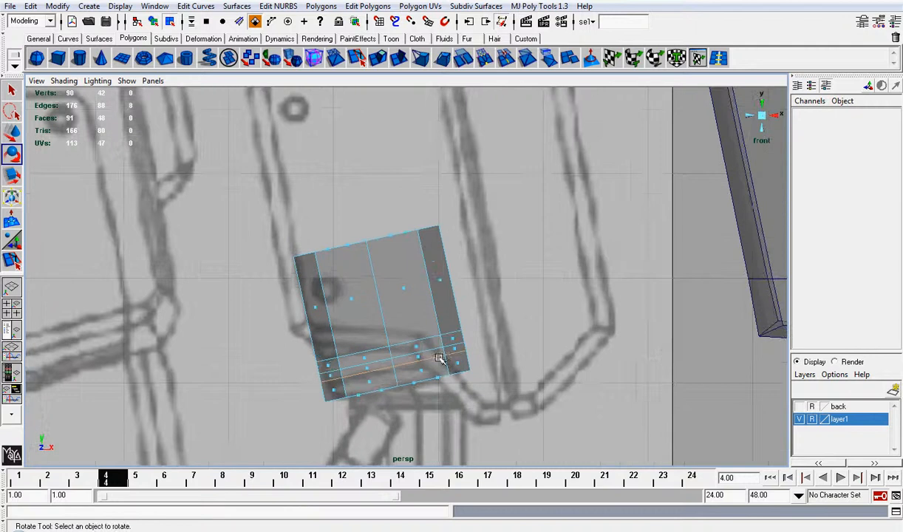
click(337, 367)
key(q)
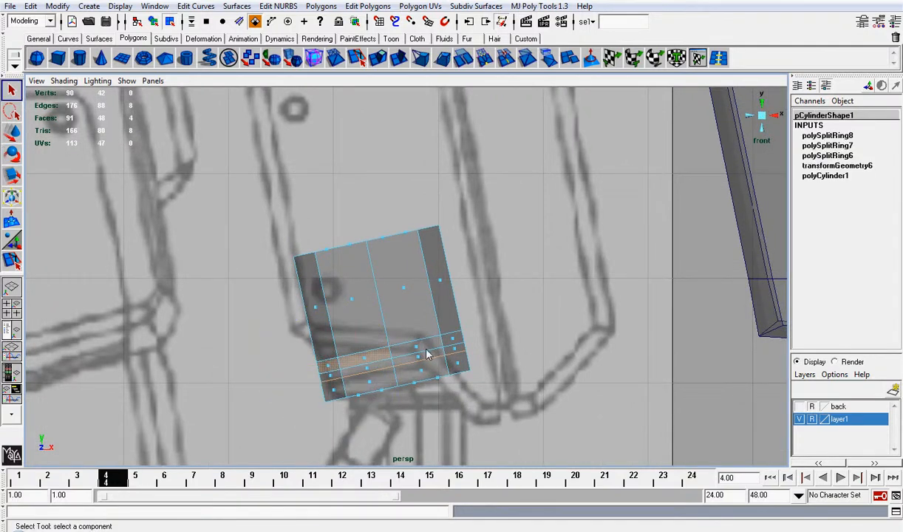
shift+drag(426, 349, 411, 341)
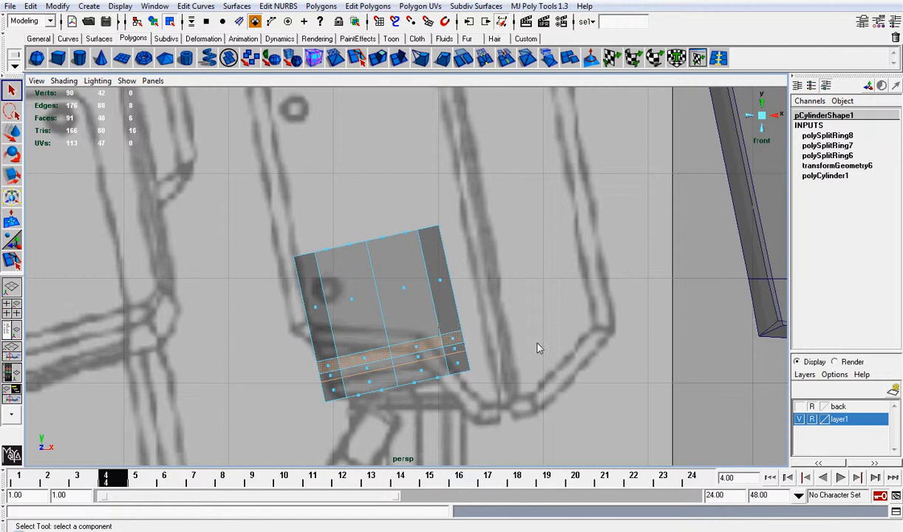
click(429, 368)
key(F10)
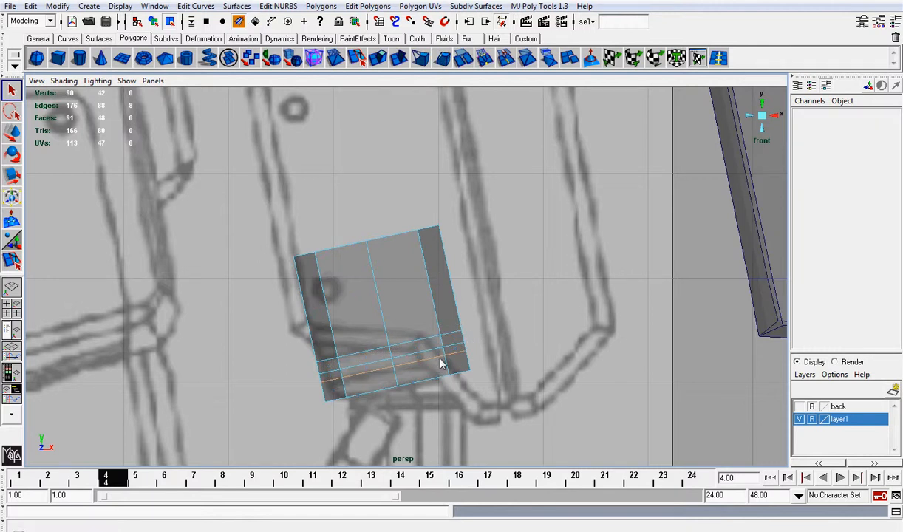
drag(287, 333, 529, 377)
click(427, 368)
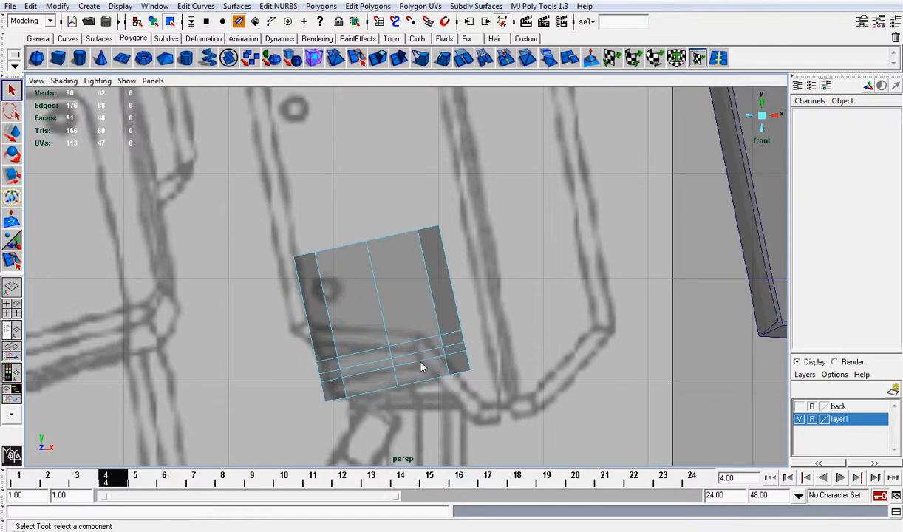
Select the lowest inserted edge loop with Select Loop and move it down closer to the cylinder's bottom rim
right_drag(420, 367, 347, 367)
click(334, 385)
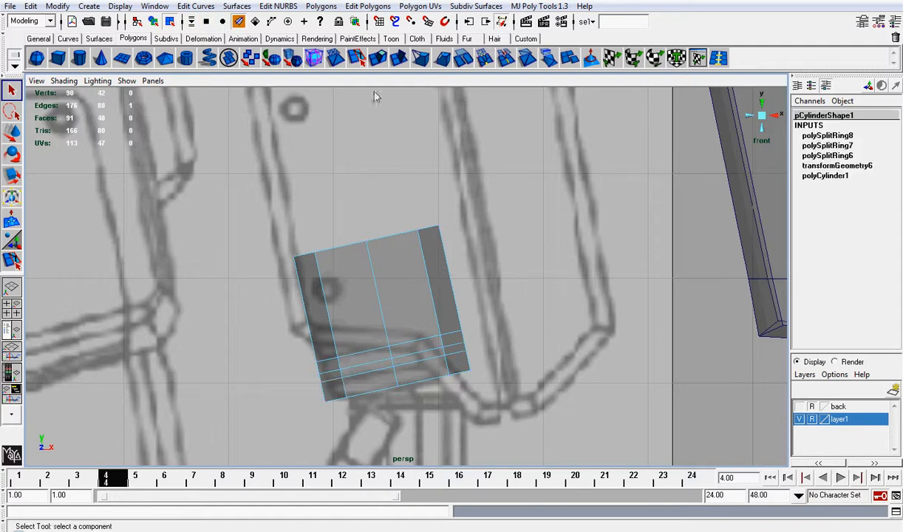
click(538, 6)
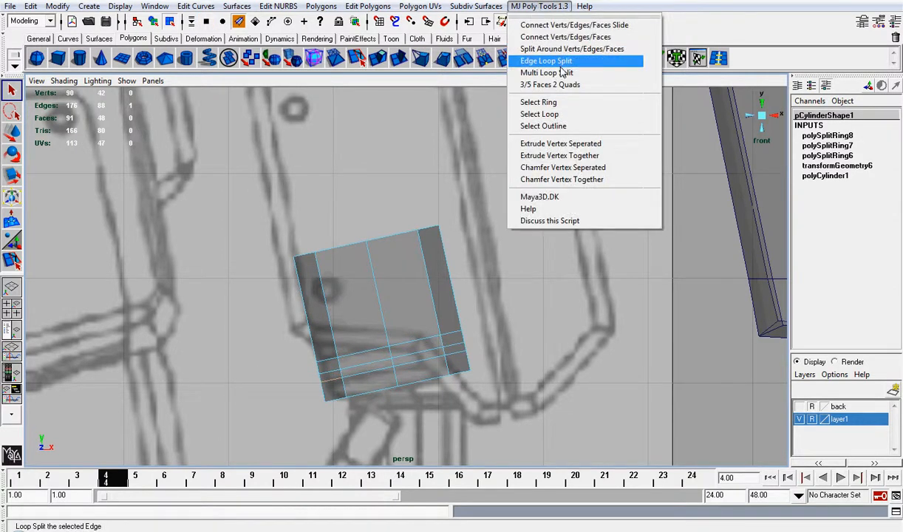
click(560, 117)
key(w)
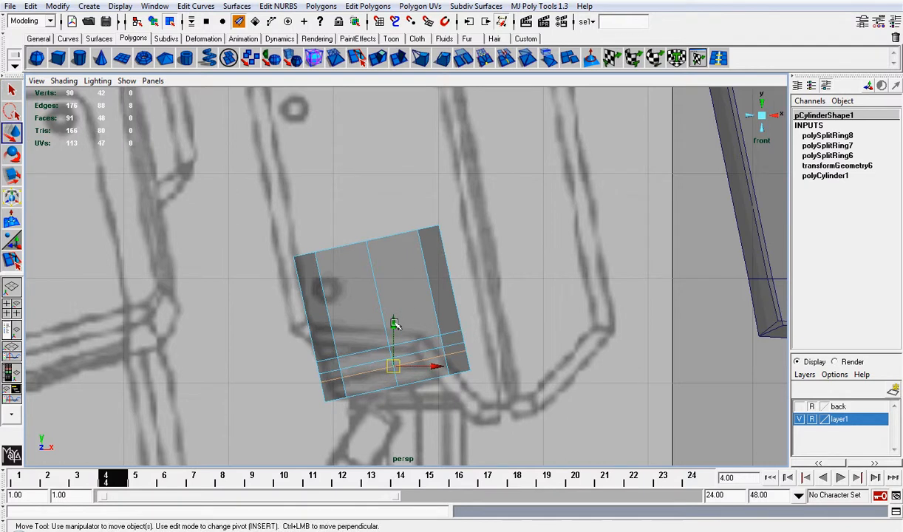
drag(395, 323, 397, 335)
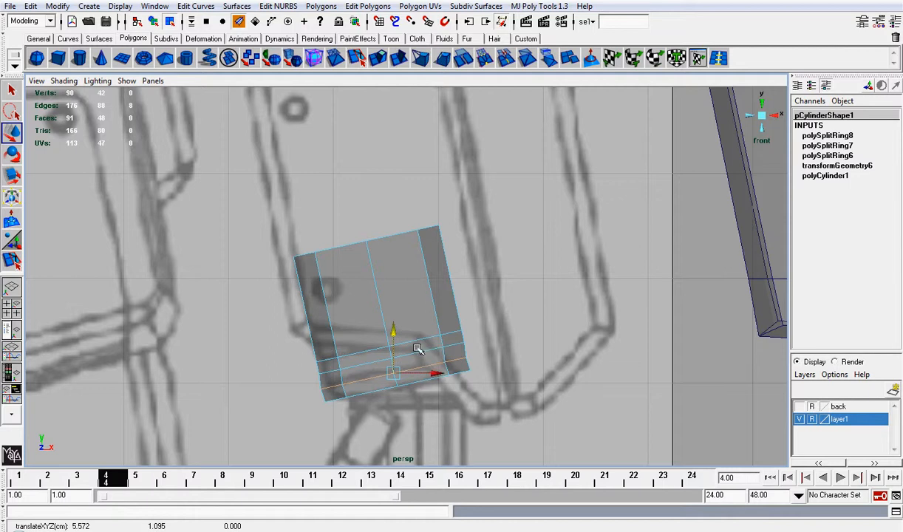
drag(439, 380, 437, 374)
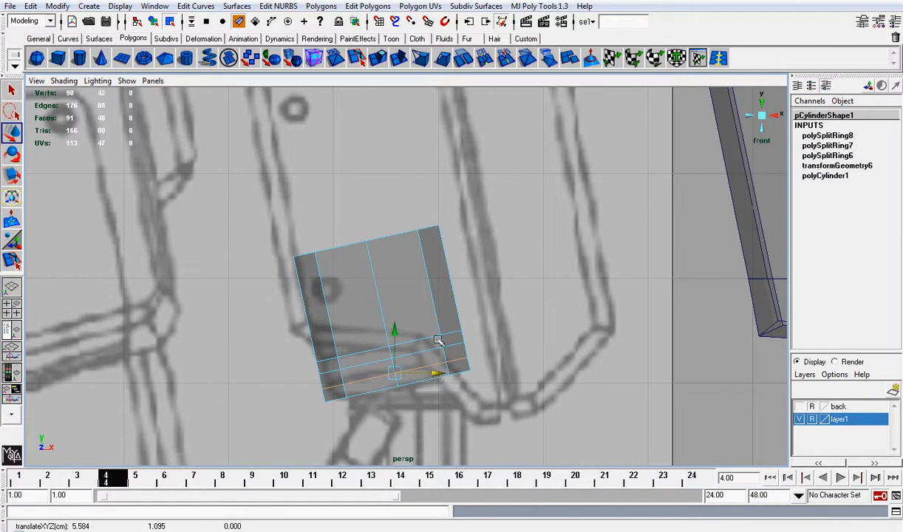
Select the ring of faces between the upper two inserted edge loops, all around the cylinder
right_drag(439, 338, 441, 368)
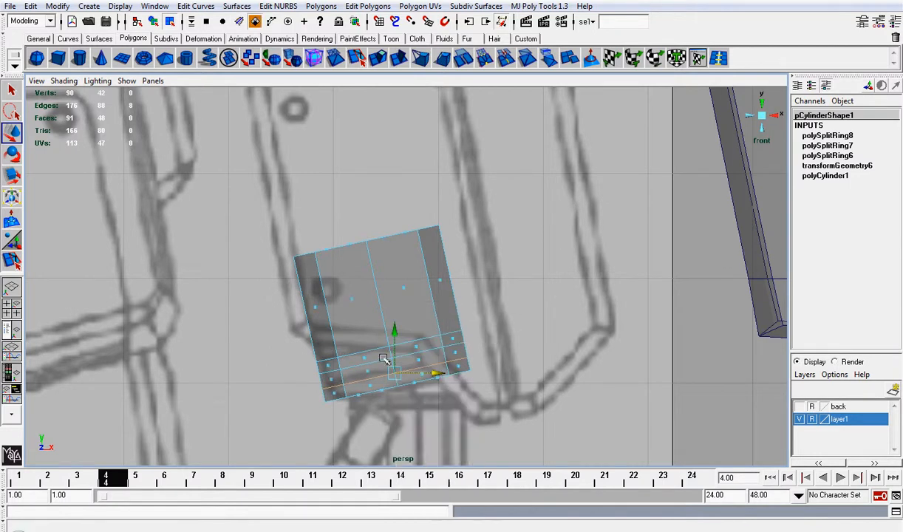
drag(379, 366, 380, 366)
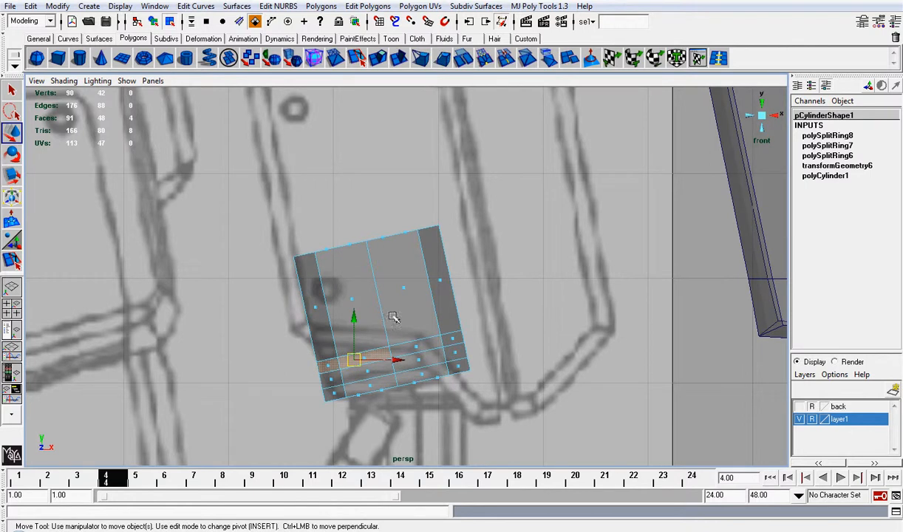
shift+drag(463, 347, 437, 355)
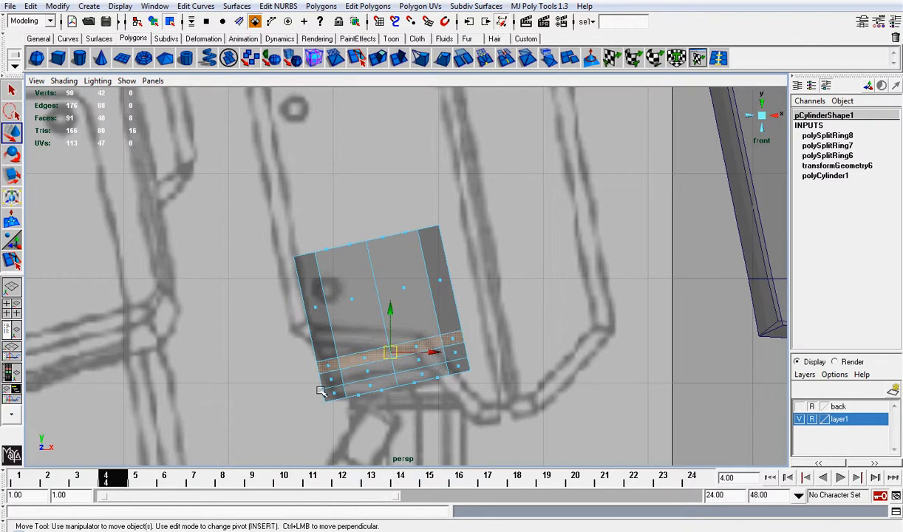
Add the front faces of the cylinder's lowest band to the existing face selection
scroll(374, 393, up, 2)
alt+middle_drag(375, 392, 376, 259)
scroll(376, 259, up, 2)
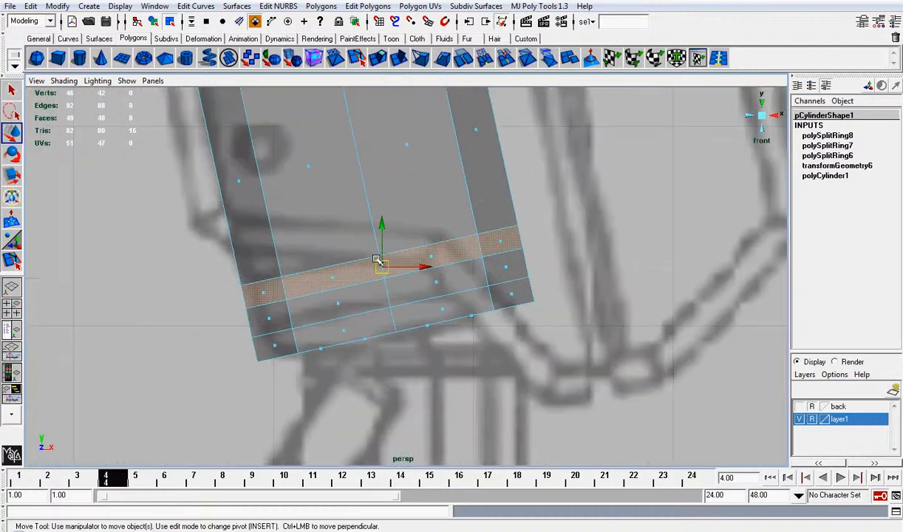
shift+click(275, 345)
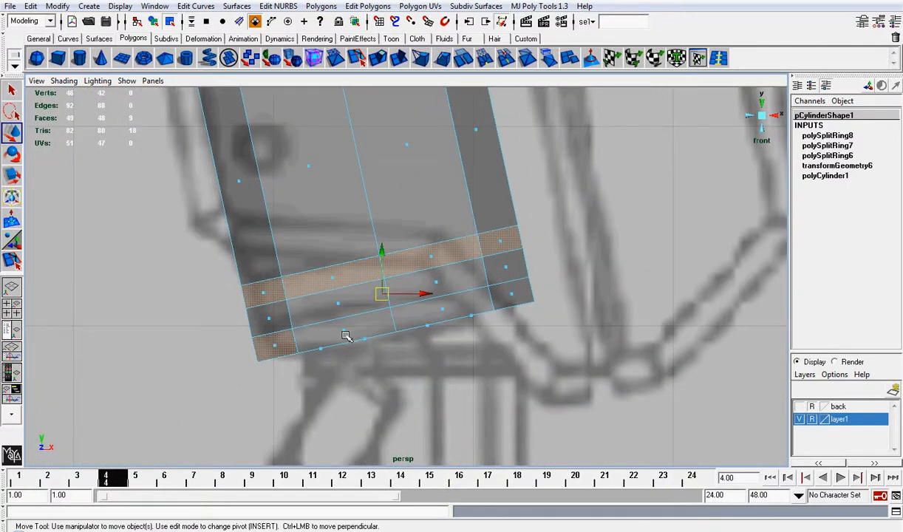
shift+click(346, 332)
shift+click(451, 309)
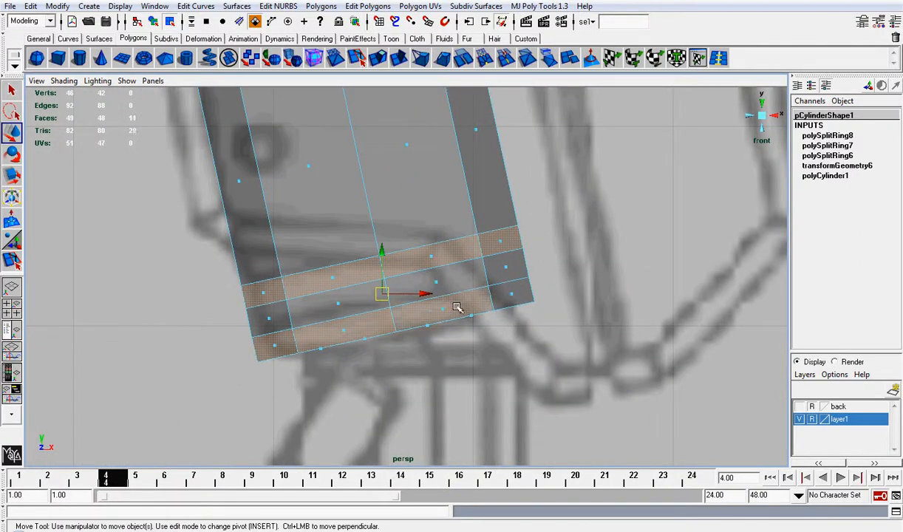
shift+click(528, 286)
key(ctrl+z)
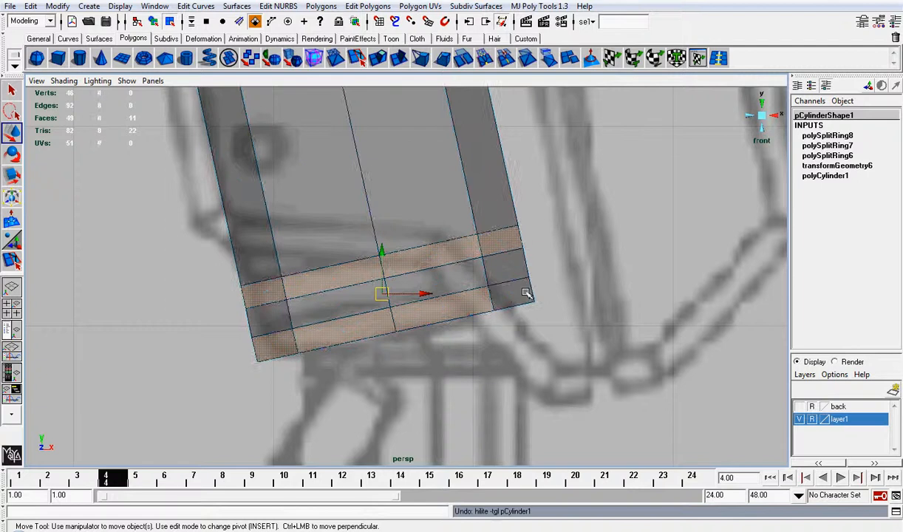
shift+click(514, 295)
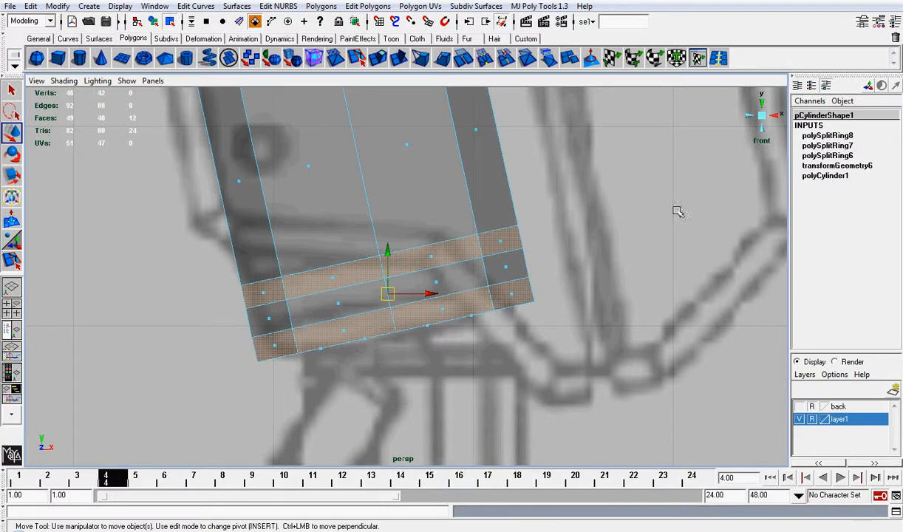
Add the remaining side and rear faces of the lowest band so both rings are fully selected, and return to the front view
click(760, 122)
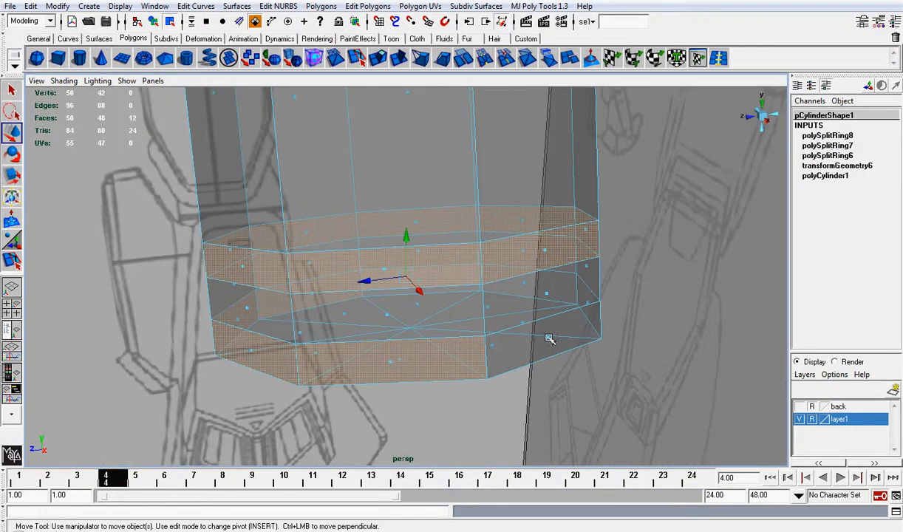
shift+click(549, 339)
alt+drag(627, 301, 520, 334)
shift+click(595, 332)
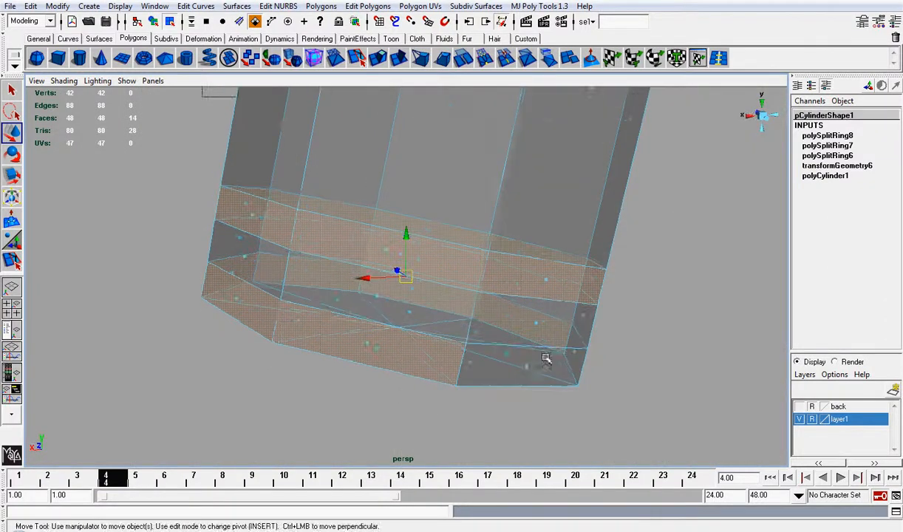
shift+click(544, 358)
scroll(562, 340, down, 4)
alt+drag(586, 318, 438, 316)
shift+click(450, 322)
alt+drag(459, 318, 742, 190)
click(755, 123)
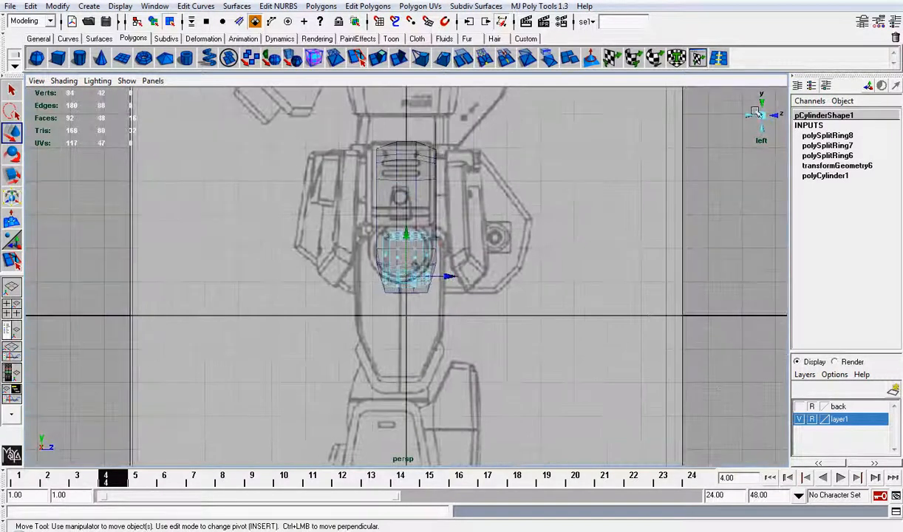
click(748, 115)
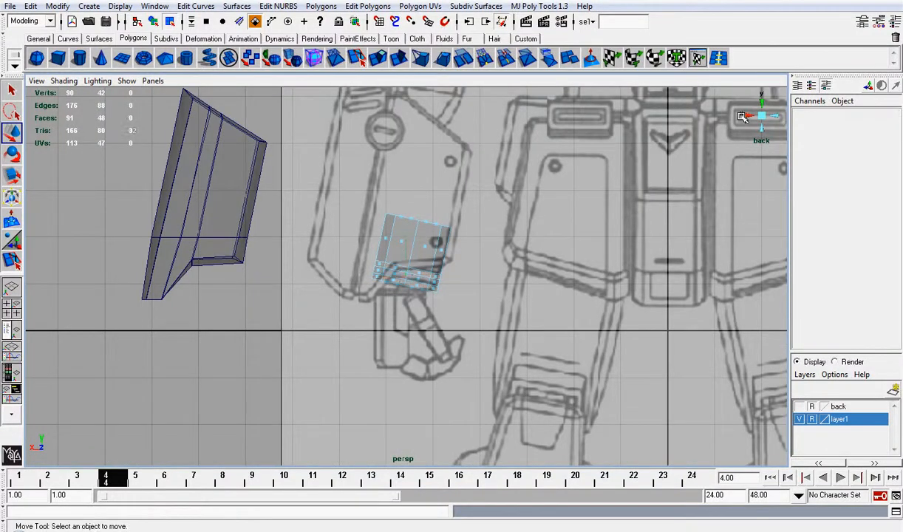
click(741, 118)
click(741, 117)
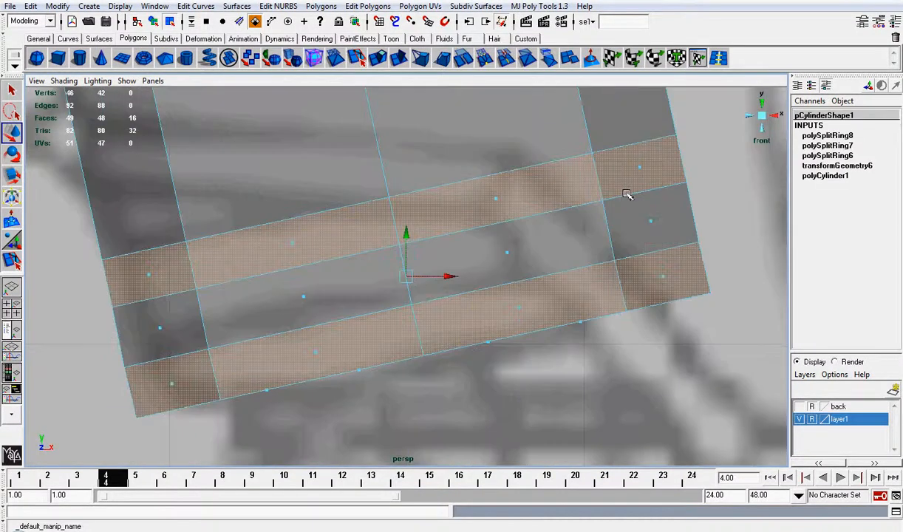
Extrude the two selected face rings and scale them inward uniformly to about 0.967 using world axes
click(374, 55)
scroll(467, 208, up, 5)
scroll(466, 208, up, 3)
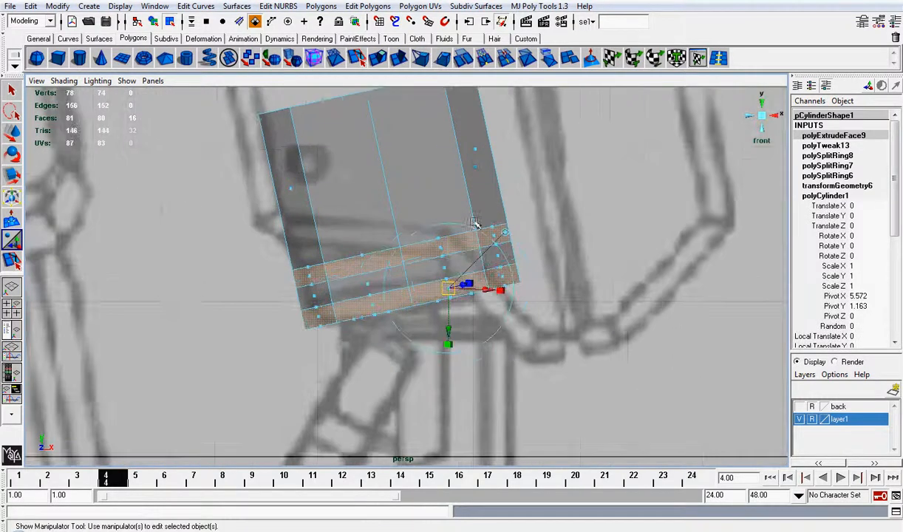
mouse_move(493, 290)
mouse_down()
mouse_move(479, 290)
mouse_move(488, 292)
mouse_up()
key(ctrl+z)
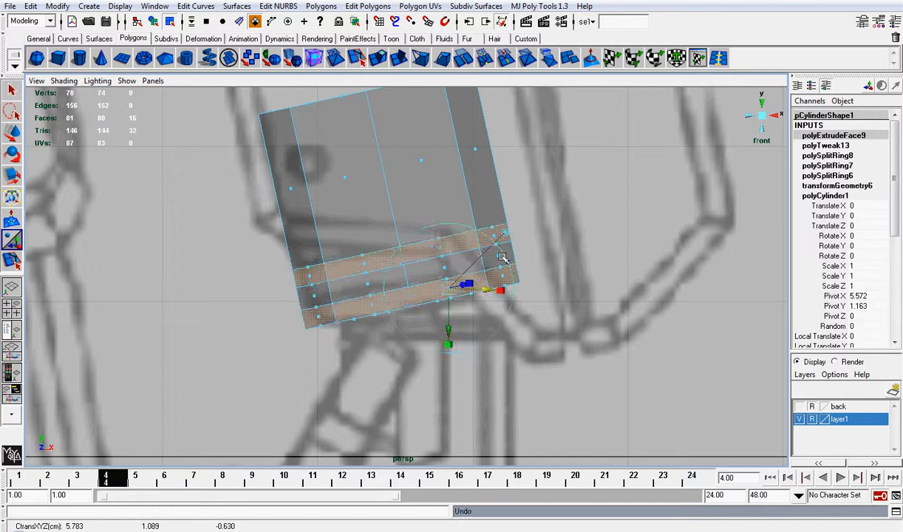
click(502, 233)
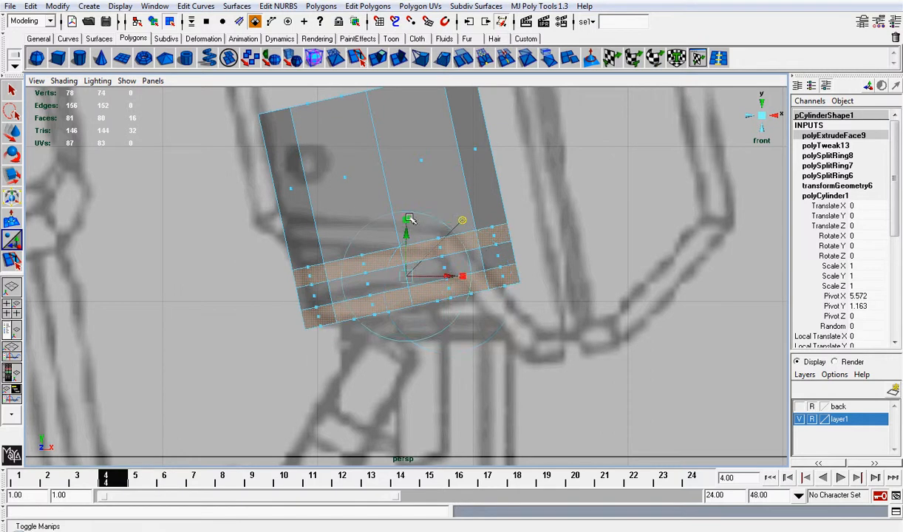
drag(409, 277, 409, 277)
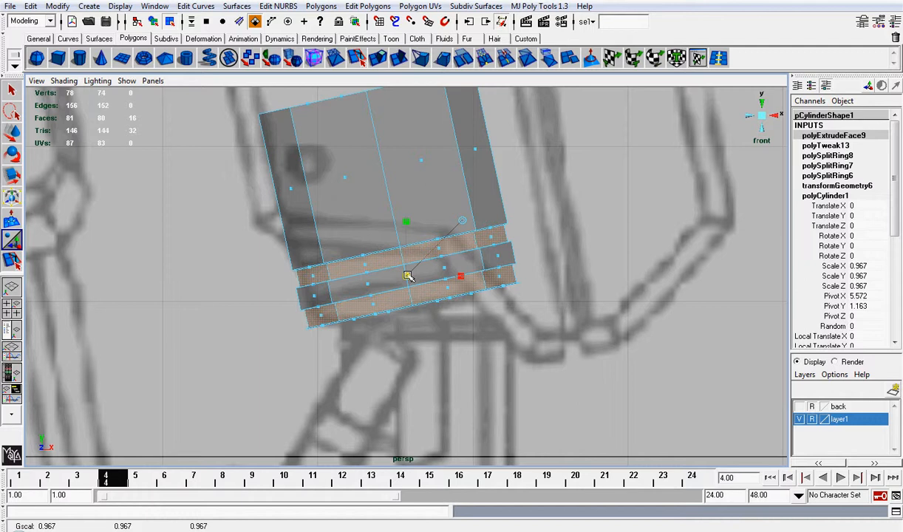
Move the two extruded face rings slightly down
scroll(409, 277, up, 3)
key(r)
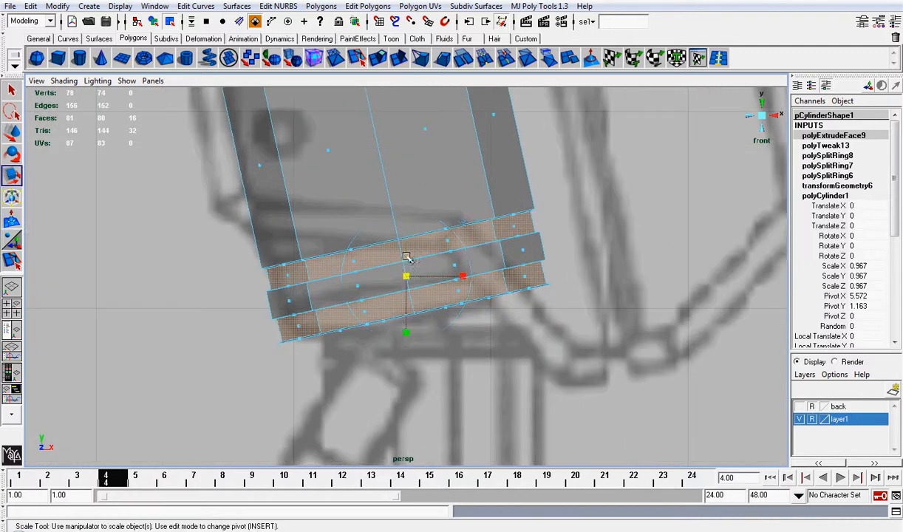
drag(407, 332, 407, 318)
key(ctrl+z)
key(w)
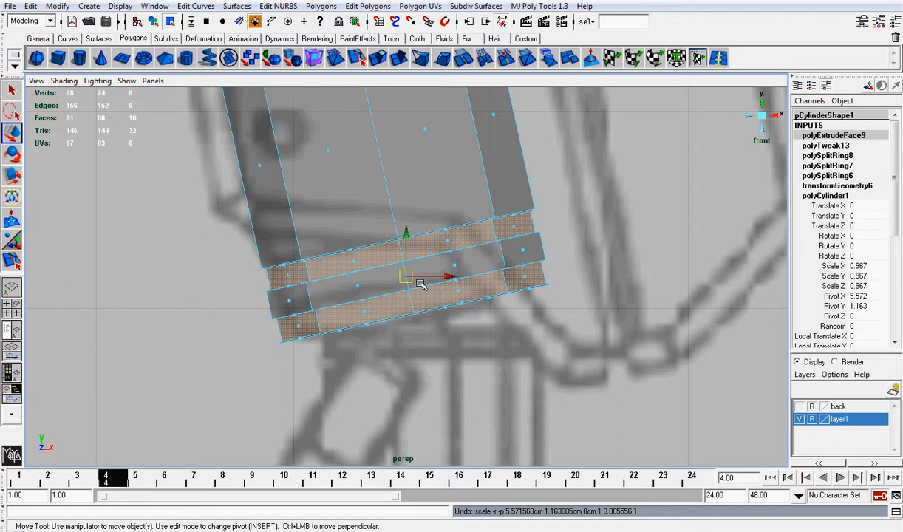
drag(407, 234, 408, 238)
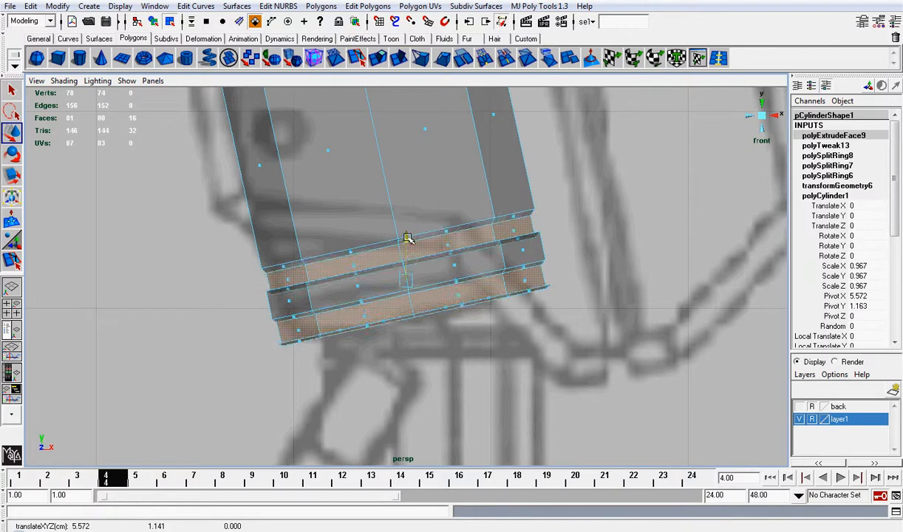
Turn off X-ray shading and clear the face selection on the cylinder
click(63, 81)
click(116, 227)
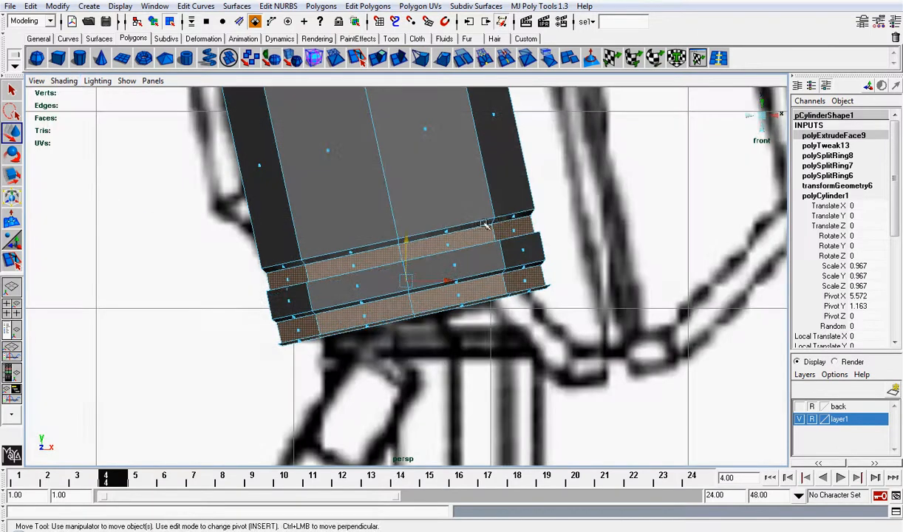
click(762, 116)
alt+drag(493, 258, 539, 304)
click(595, 363)
alt+drag(595, 363, 566, 294)
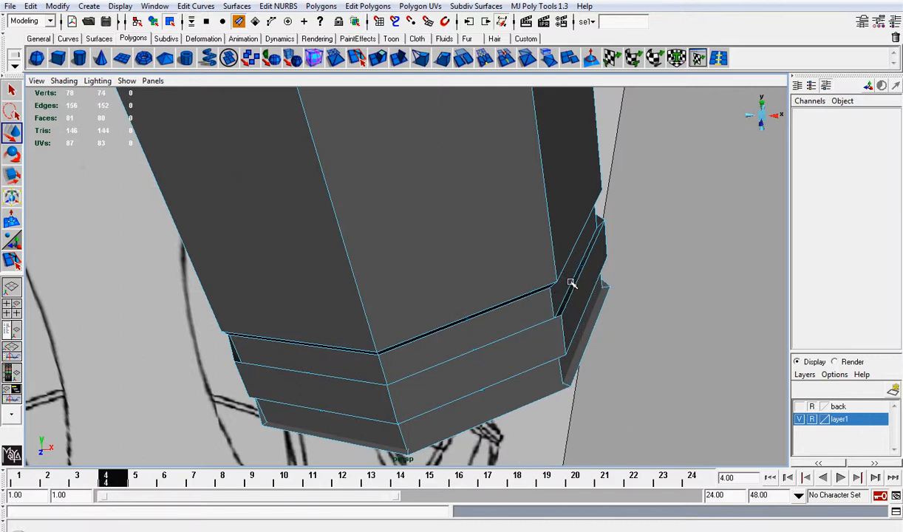
Select the lower inner edge loop of the upper groove with Select Loop and adjust its height
click(571, 281)
click(540, 6)
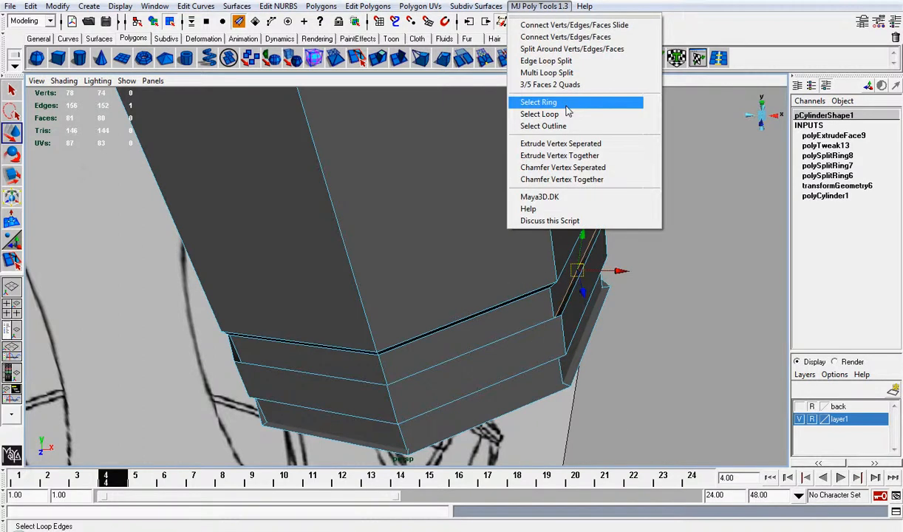
click(550, 112)
alt+drag(502, 174, 462, 170)
drag(403, 218, 437, 244)
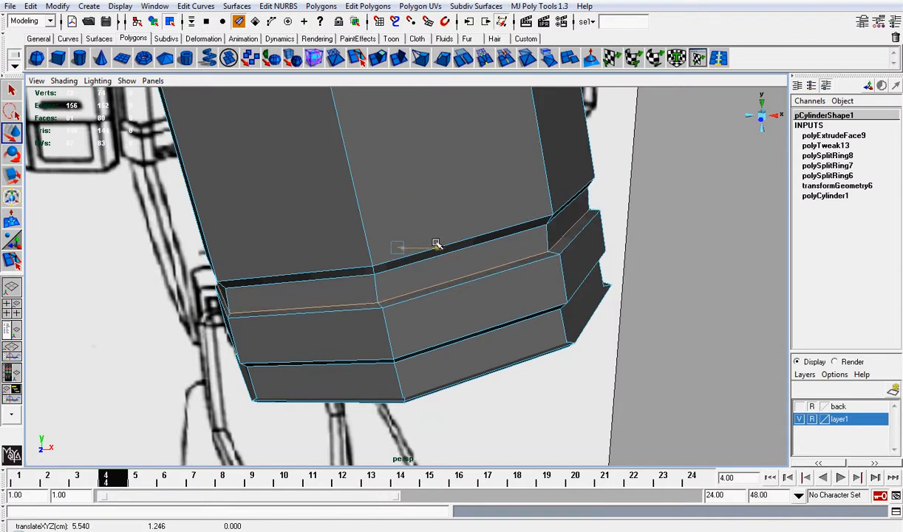
alt+drag(352, 225, 373, 207)
alt+drag(449, 371, 527, 331)
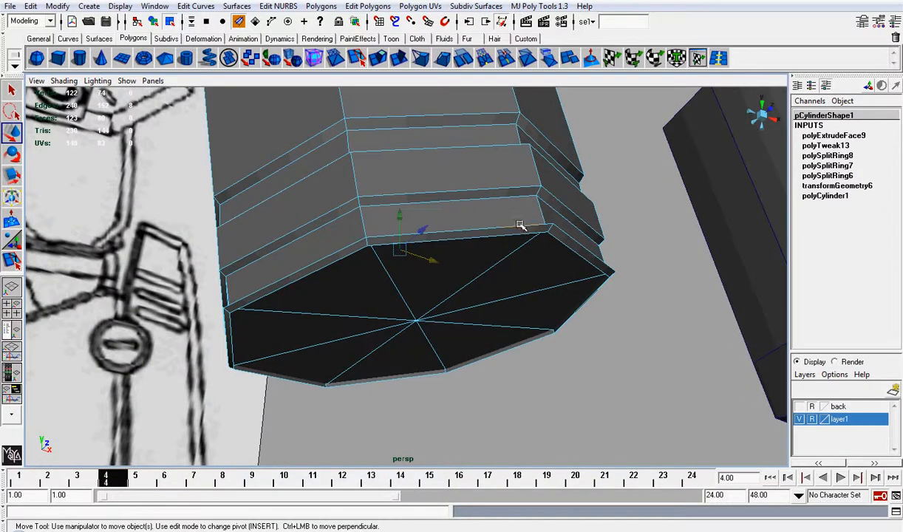
Select the inner edge loop at the cylinder's bottom rim with Select Loop and try adjusting its height
alt+drag(520, 225, 473, 174)
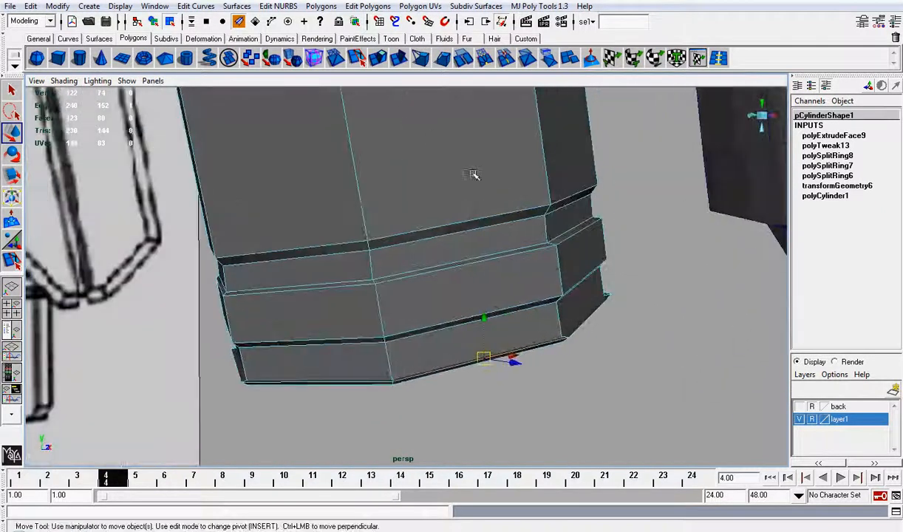
click(436, 7)
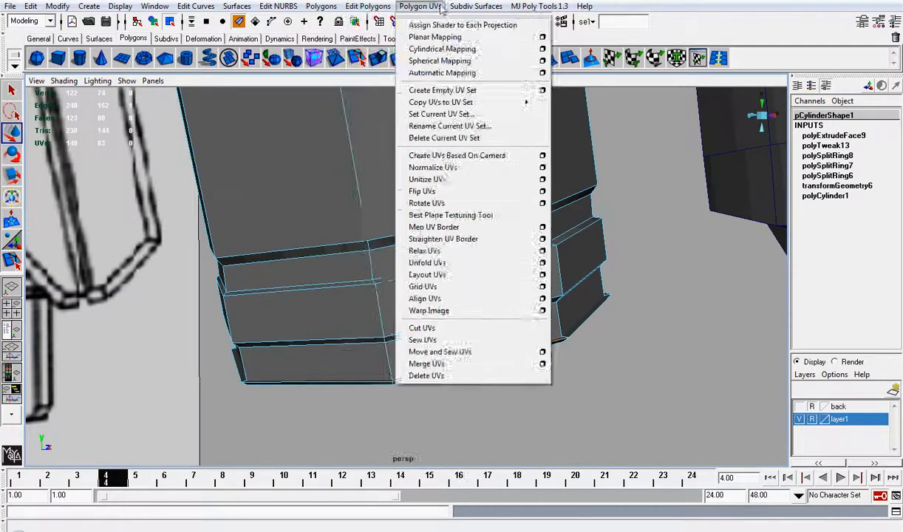
click(543, 114)
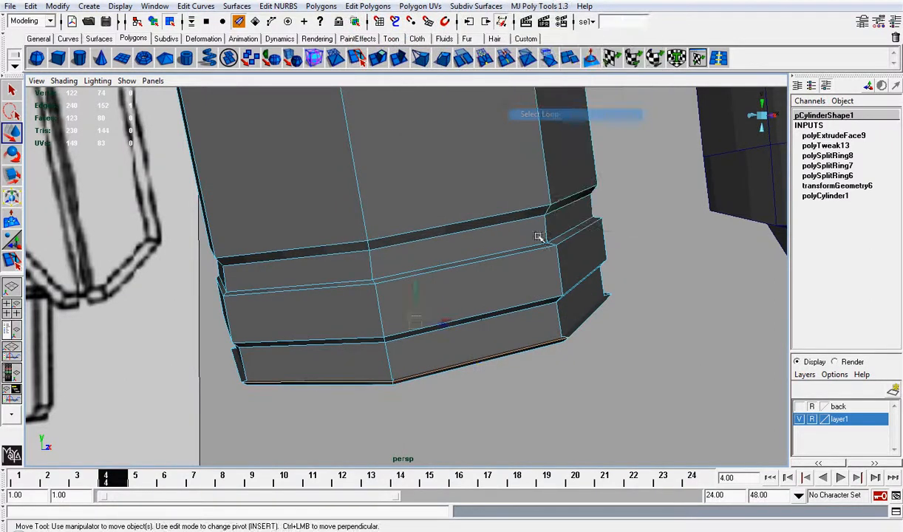
drag(416, 286, 427, 318)
alt+right_drag(428, 318, 502, 193)
Set the armour panel's Translate X to 0 to check how the cylinder fits inside it
click(769, 143)
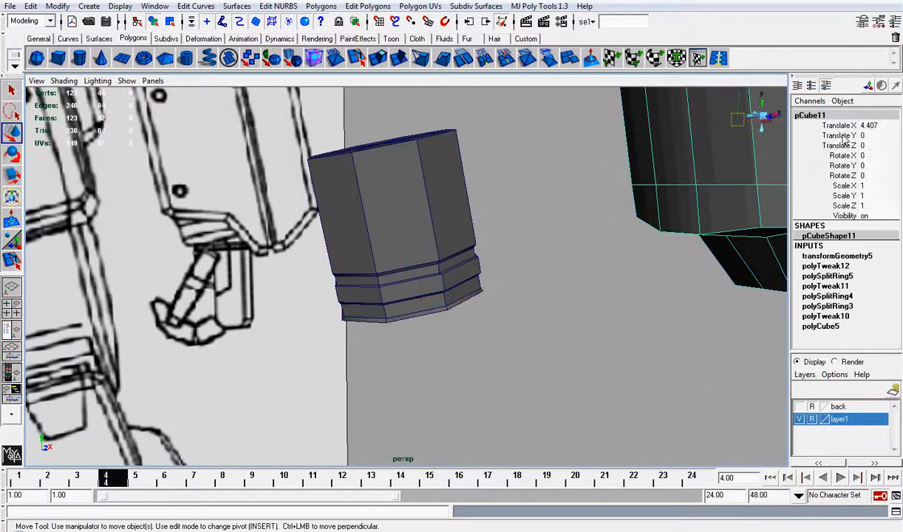
click(870, 125)
text(0)
key(Return)
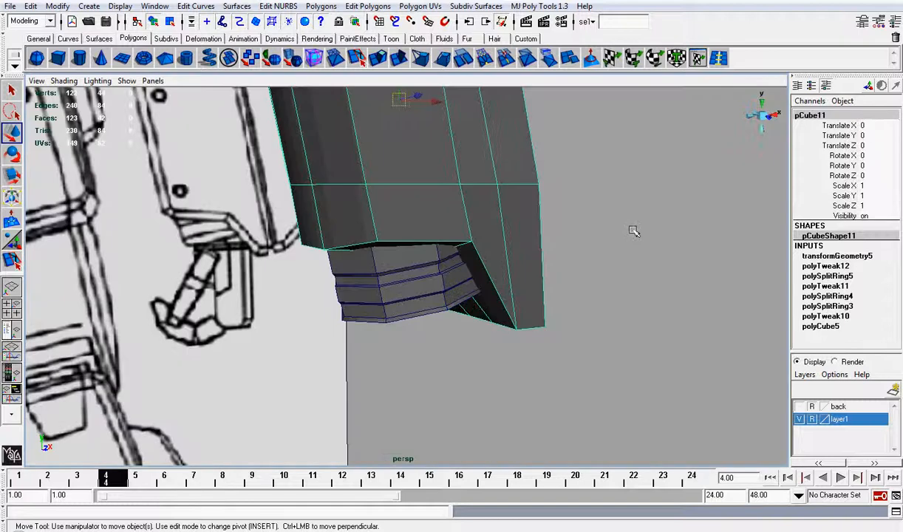
click(627, 226)
mouse_move(542, 241)
alt+mouse_down()
mouse_move(510, 258)
mouse_move(561, 252)
mouse_move(521, 250)
alt+mouse_up()
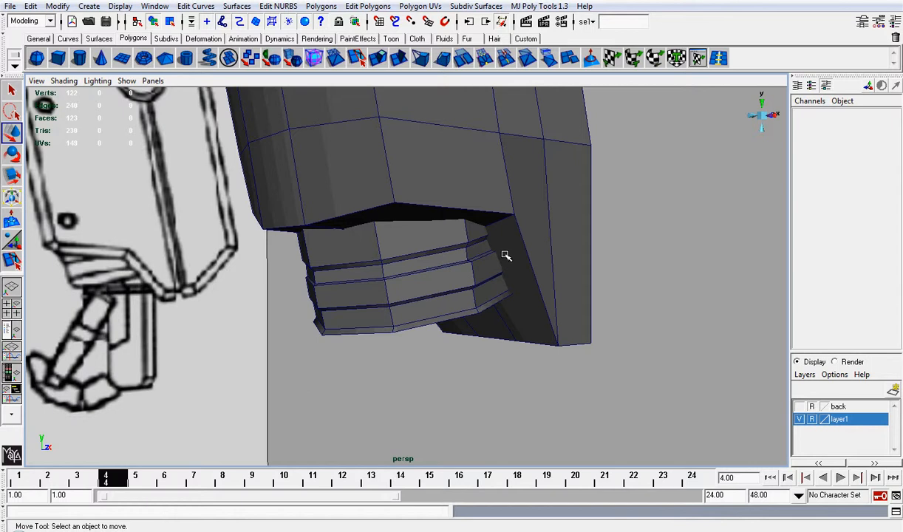
Undo the armour panel's shift and go back to the cylinder's bottom edge loop selection
key(ctrl+z)
key(ctrl+z)
key(ctrl+z)
key(ctrl+z)
key(ctrl+z)
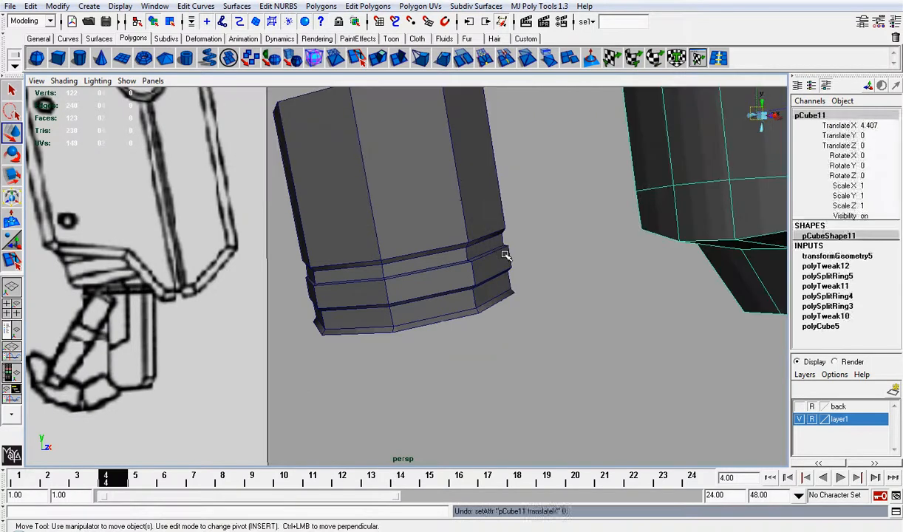
Try to move the selected bottom edge loop slightly down
scroll(506, 256, up, 3)
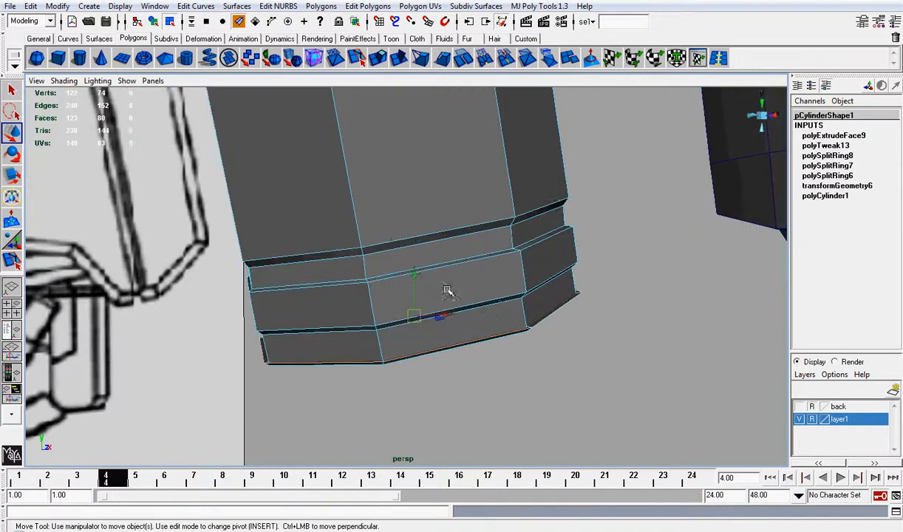
drag(415, 277, 420, 283)
key(ctrl+z)
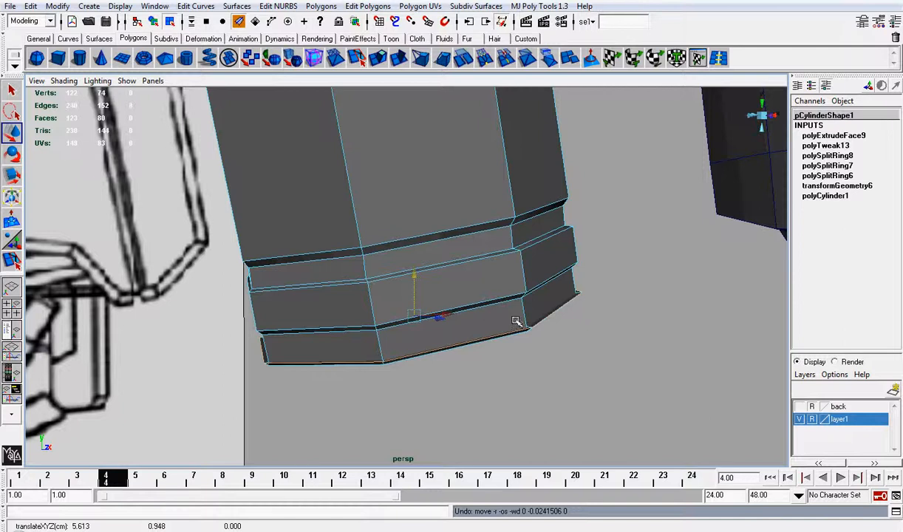
Reselect the inner edge loop at the bottom rim with Select Loop and raise it slightly above the outer rim
alt+drag(534, 305, 549, 272)
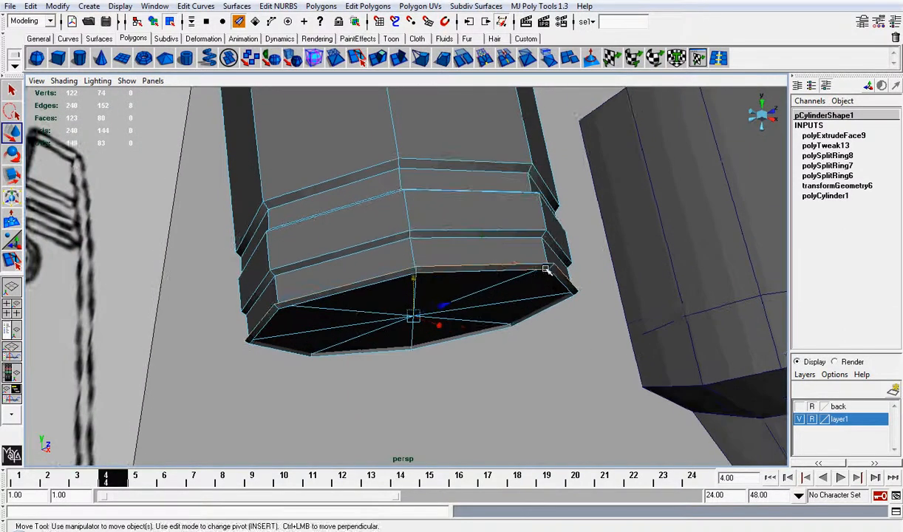
click(545, 271)
click(538, 6)
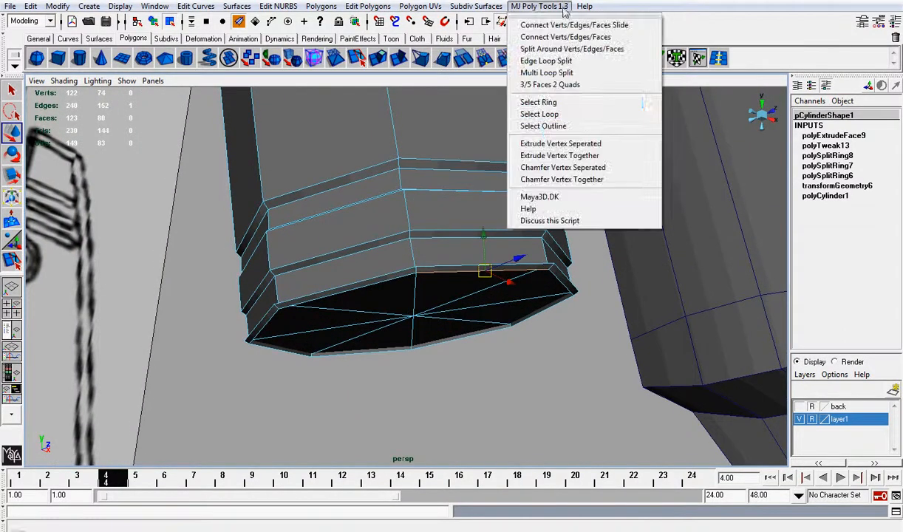
click(587, 117)
alt+drag(576, 289, 415, 273)
click(415, 278)
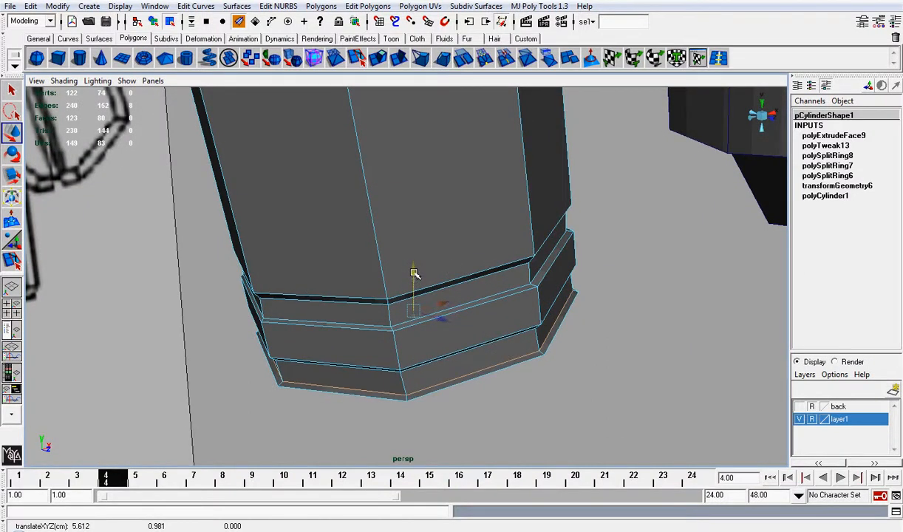
scroll(448, 267, down, 6)
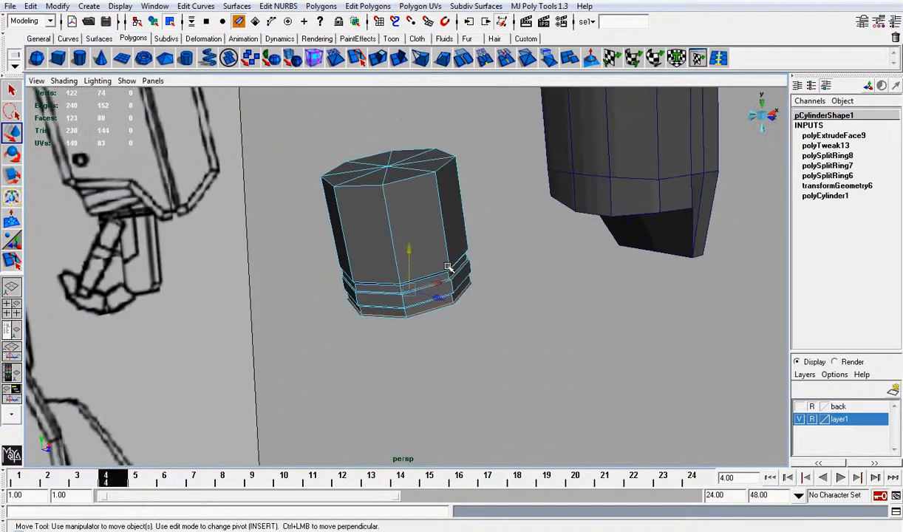
Switch the cylinder to vertex editing and snap the front outer bottom-rim vertices onto the matching vertices of the raised inner loop
mouse_move(438, 266)
alt+mouse_down()
mouse_move(409, 256)
mouse_move(432, 255)
mouse_move(405, 250)
mouse_move(423, 249)
alt+mouse_up()
scroll(482, 252, up, 5)
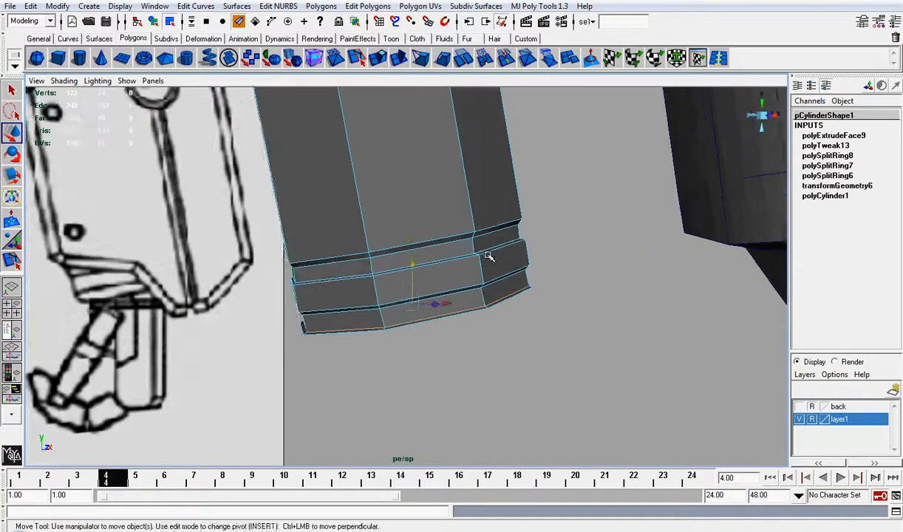
mouse_move(488, 254)
alt+mouse_down()
mouse_move(509, 250)
mouse_move(501, 277)
alt+mouse_up()
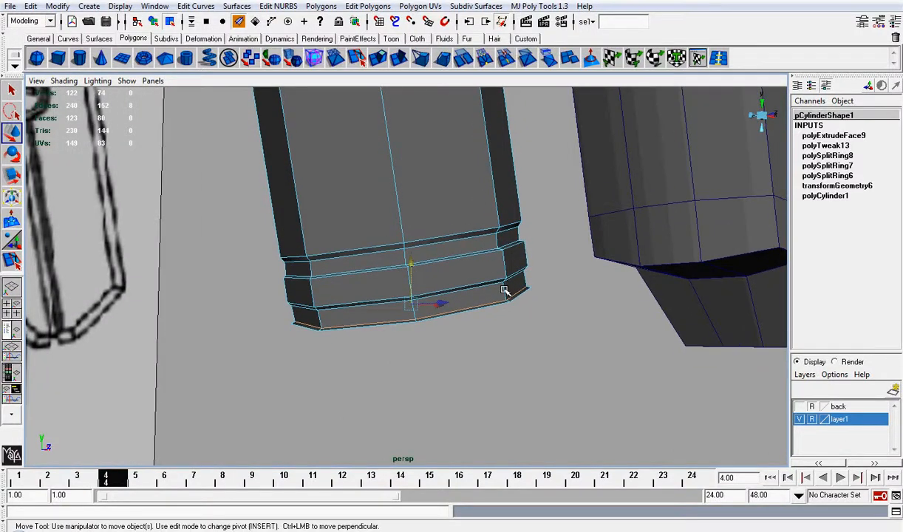
right_drag(504, 291, 484, 289)
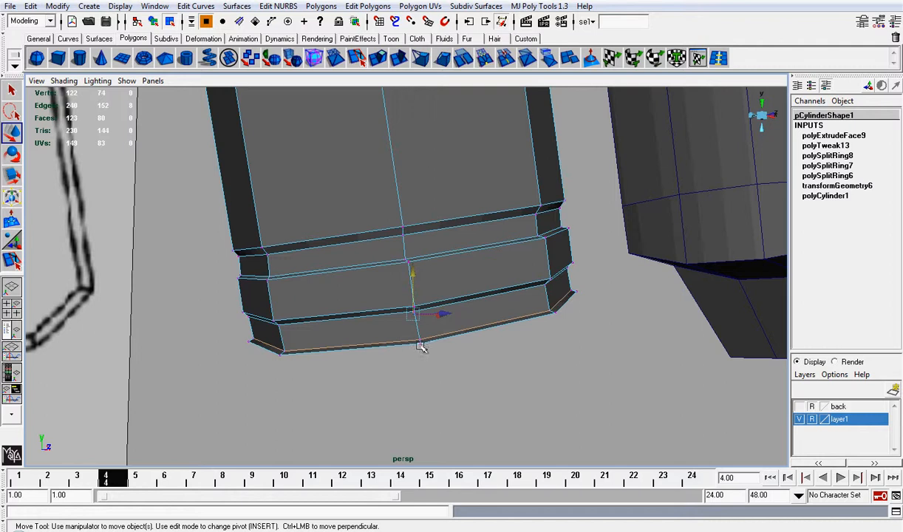
click(422, 344)
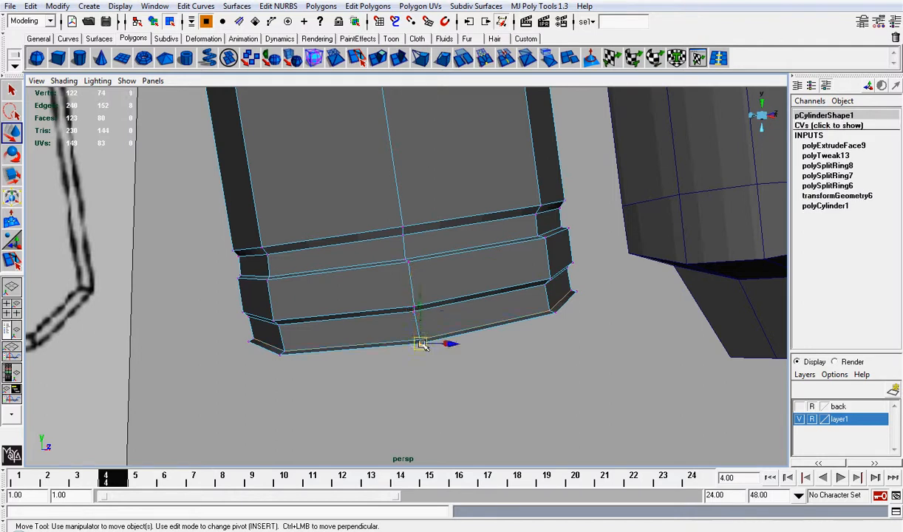
drag(422, 344, 420, 341)
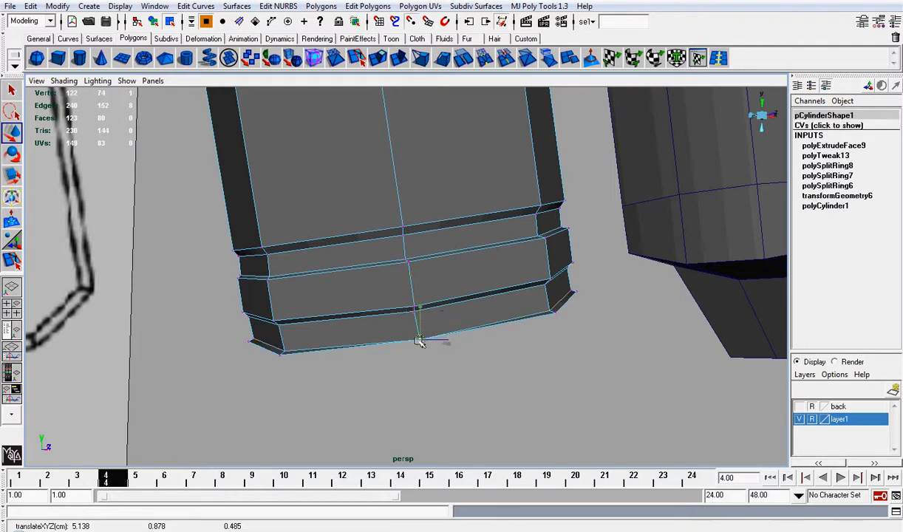
click(556, 314)
drag(556, 314, 571, 290)
click(577, 292)
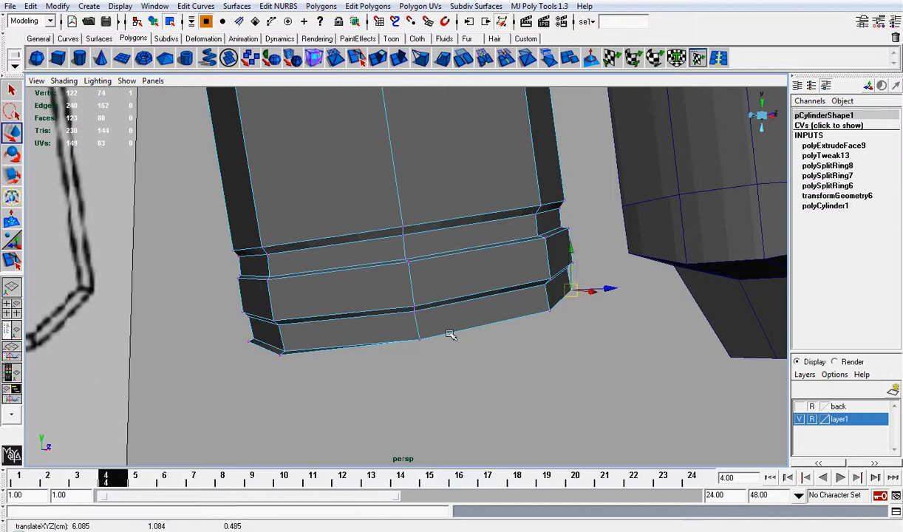
Snap the remaining outer bottom-rim vertices around the back of the cylinder onto their matching inner-loop vertices
click(280, 355)
drag(282, 357, 383, 357)
click(354, 378)
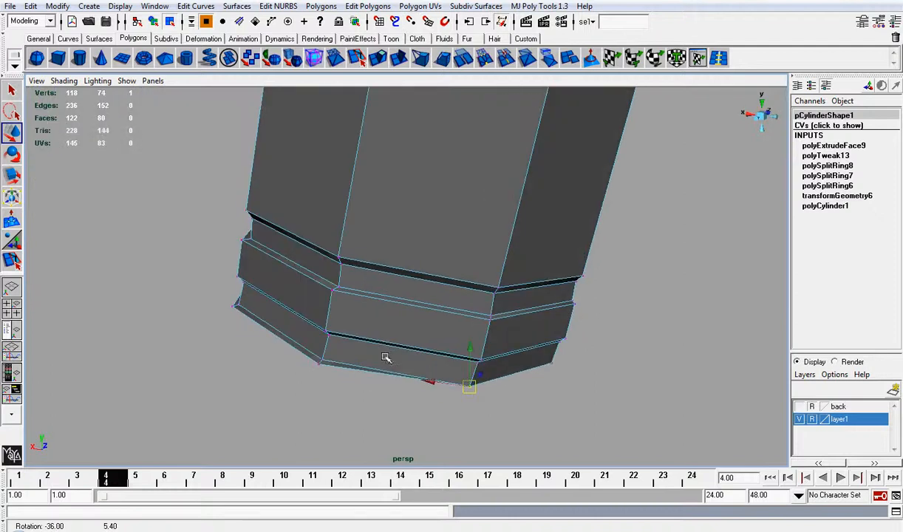
click(320, 367)
drag(320, 367, 321, 362)
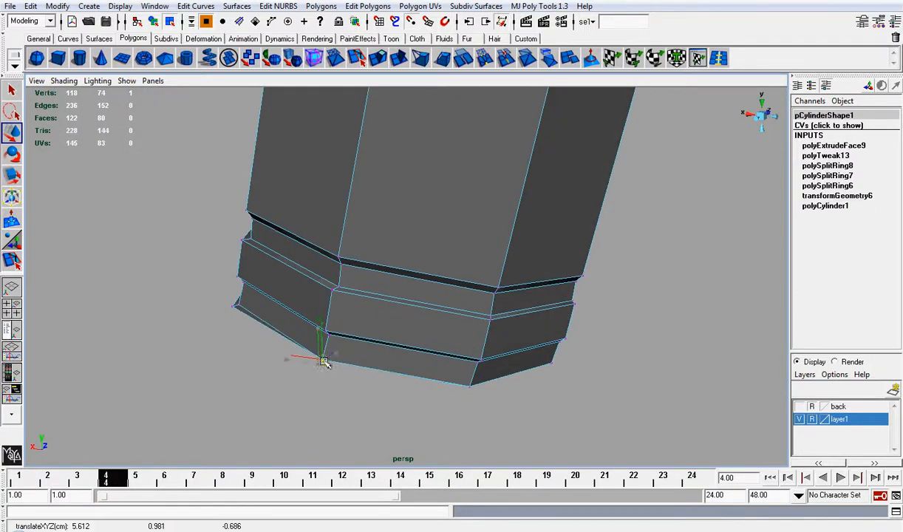
alt+drag(210, 341, 313, 333)
click(354, 346)
click(299, 339)
Select all vertices of the cylinder's grooved lower section and merge the overlapping ones
scroll(329, 285, down, 5)
right_drag(362, 251, 314, 248)
drag(473, 314, 337, 247)
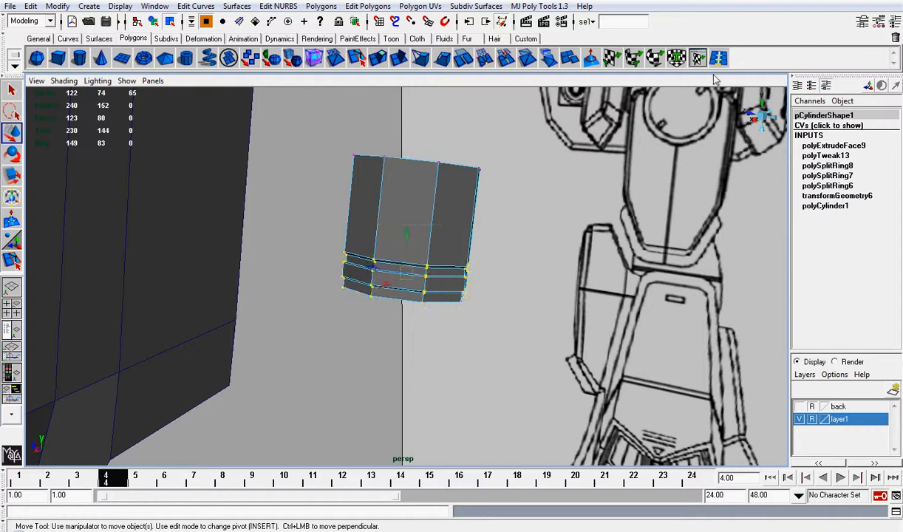
click(464, 58)
scroll(540, 207, up, 3)
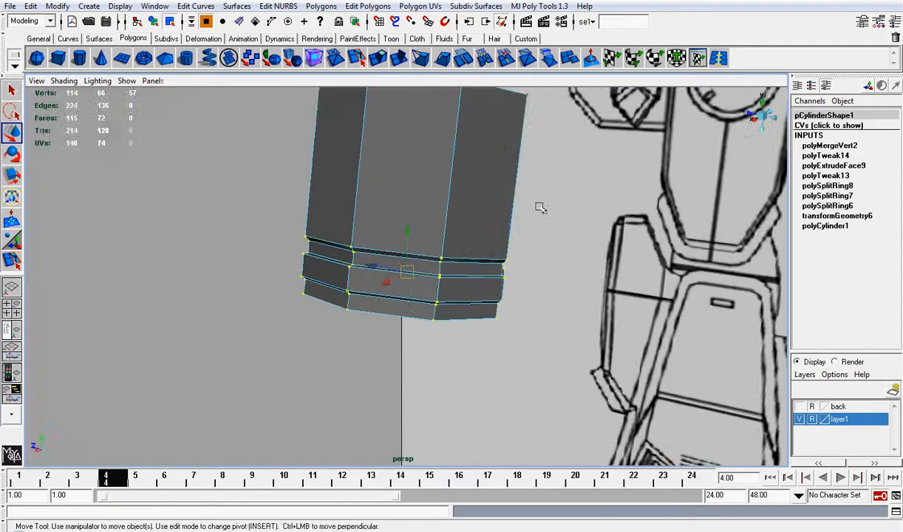
click(541, 208)
Insert an edge loop around the cylinder a short distance above the upper groove
click(677, 58)
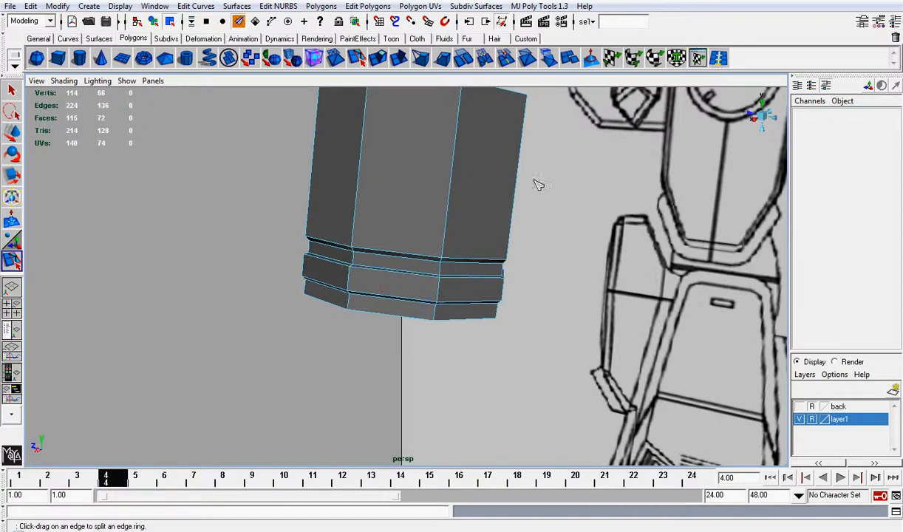
drag(448, 225, 444, 247)
click(12, 132)
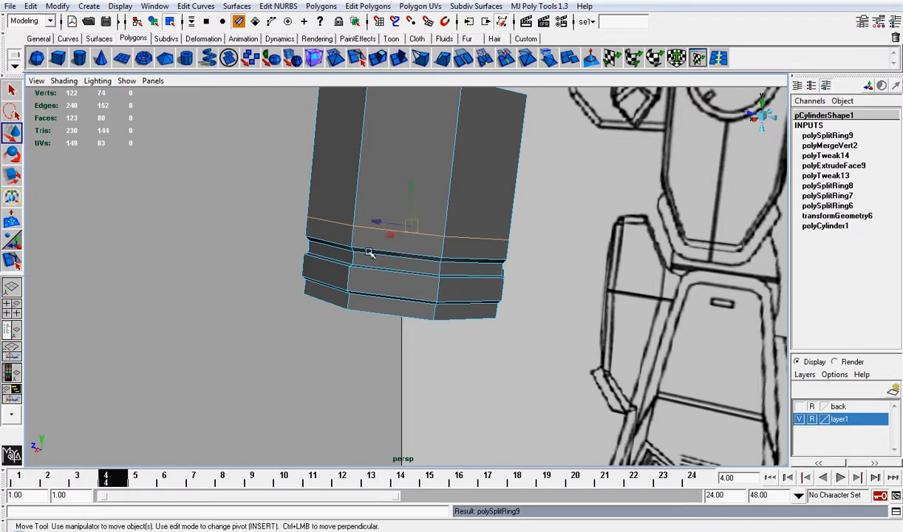
Switch to face selection and select the band of faces between the new edge loop and the upper groove, around the cylinder
scroll(366, 230, up, 2)
right_click(357, 210)
right_drag(357, 210, 360, 240)
drag(239, 185, 326, 225)
shift+drag(425, 232, 427, 231)
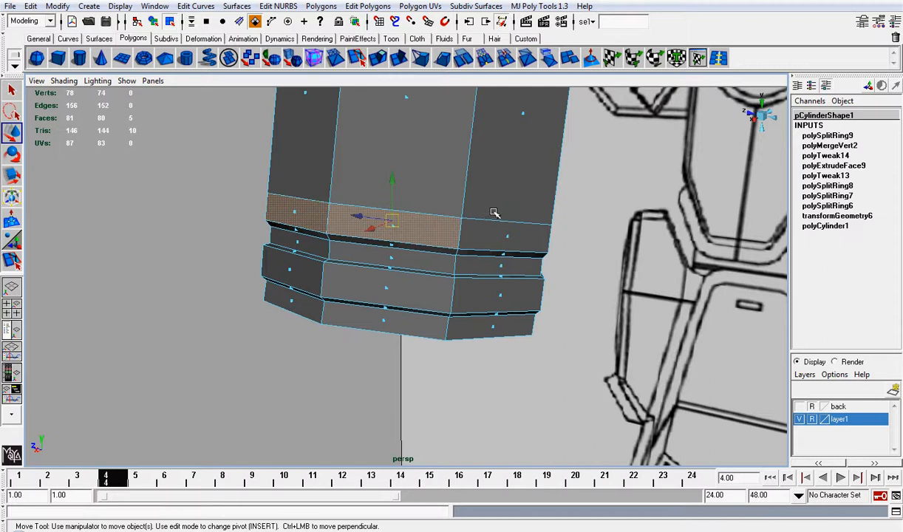
shift+drag(531, 239, 346, 232)
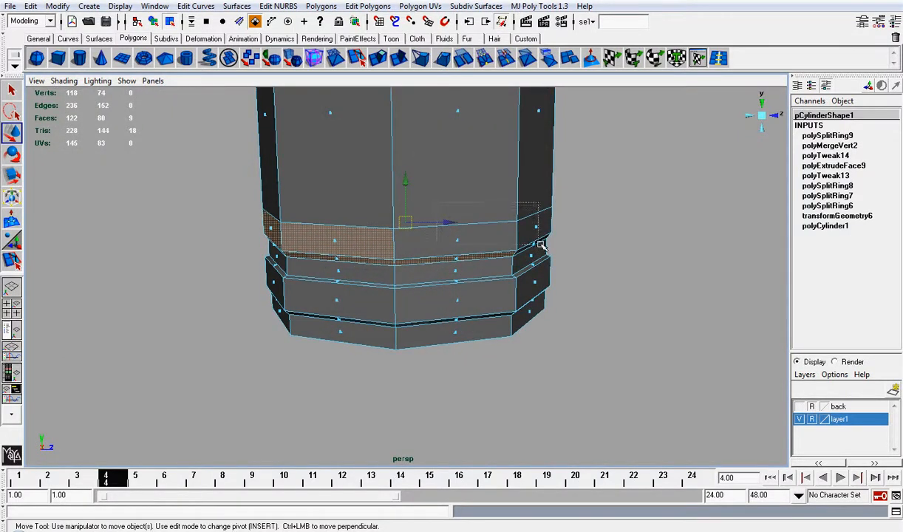
Select only the full ring of faces directly above the lower bands of the cylinder, deselecting the extra ledge and band faces
shift+drag(542, 244, 527, 252)
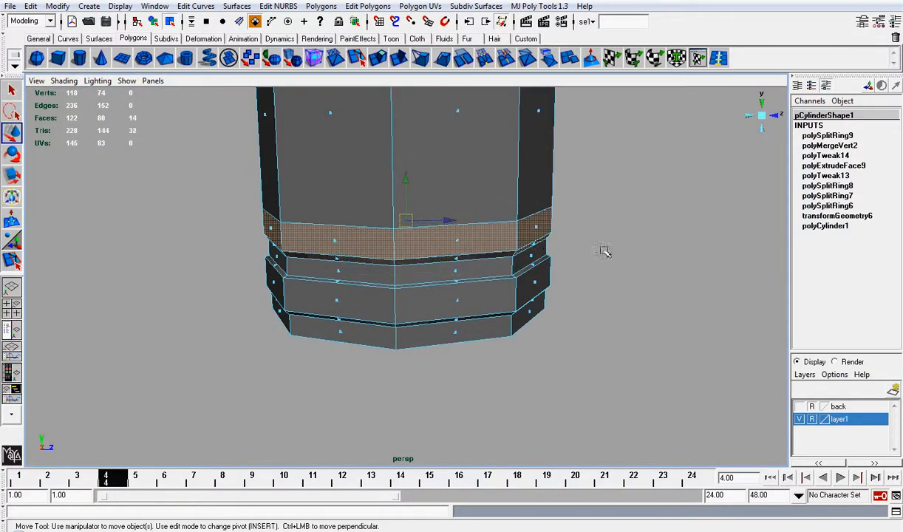
mouse_move(603, 253)
alt+mouse_down()
mouse_move(480, 259)
mouse_move(440, 273)
alt+mouse_up()
middle_drag(400, 255, 535, 298)
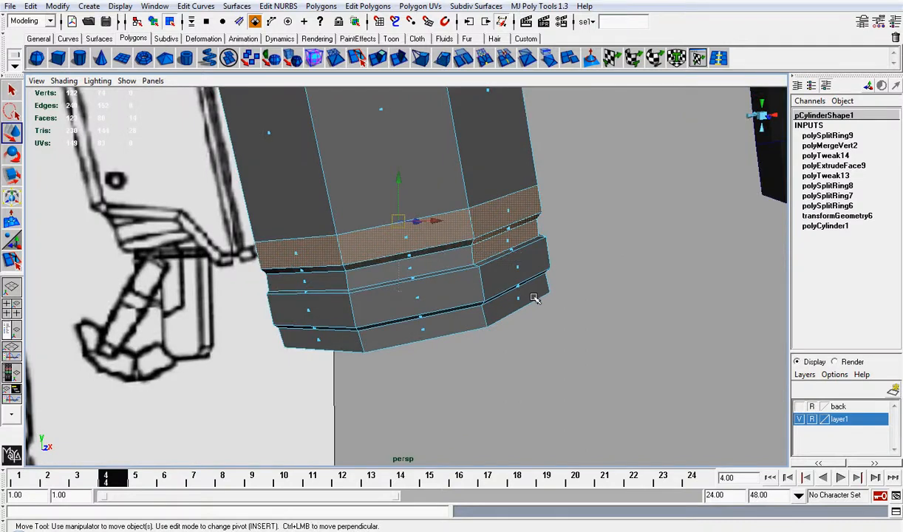
middle_drag(563, 271, 510, 227)
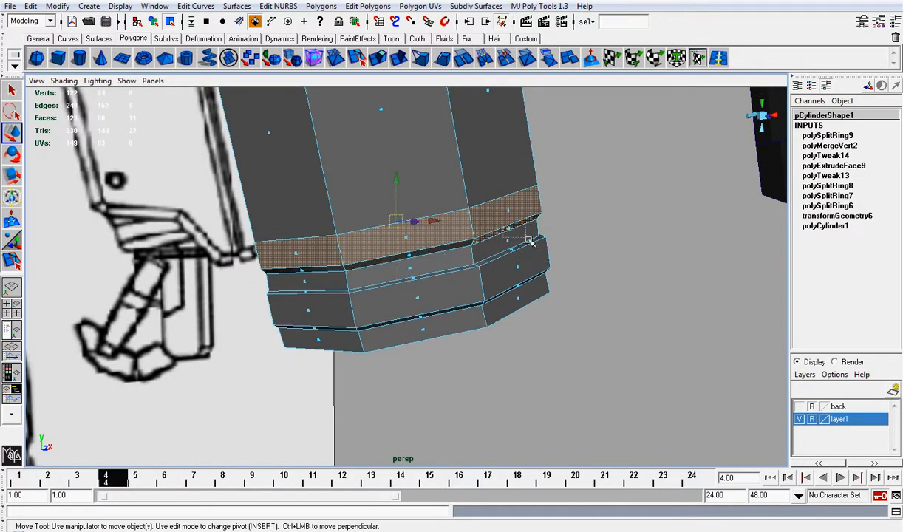
alt+drag(529, 242, 385, 277)
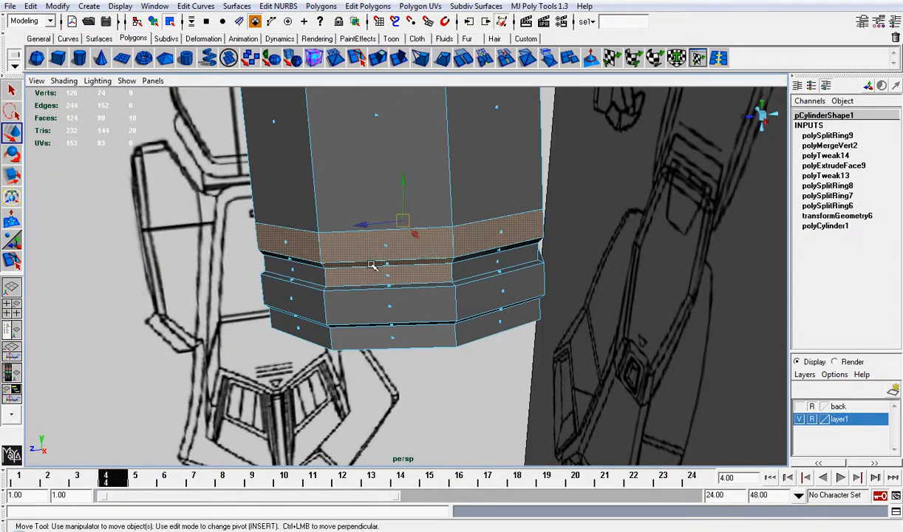
ctrl+click(403, 279)
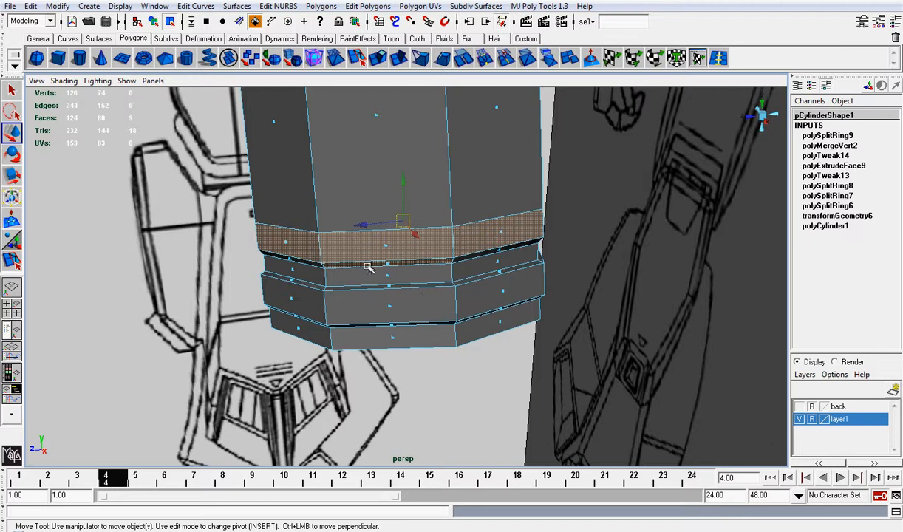
ctrl+drag(422, 292, 424, 294)
alt+drag(522, 249, 211, 237)
Extrude the selected face ring and scale it uniformly to 0.95 to form a recessed groove around the cylinder
click(361, 58)
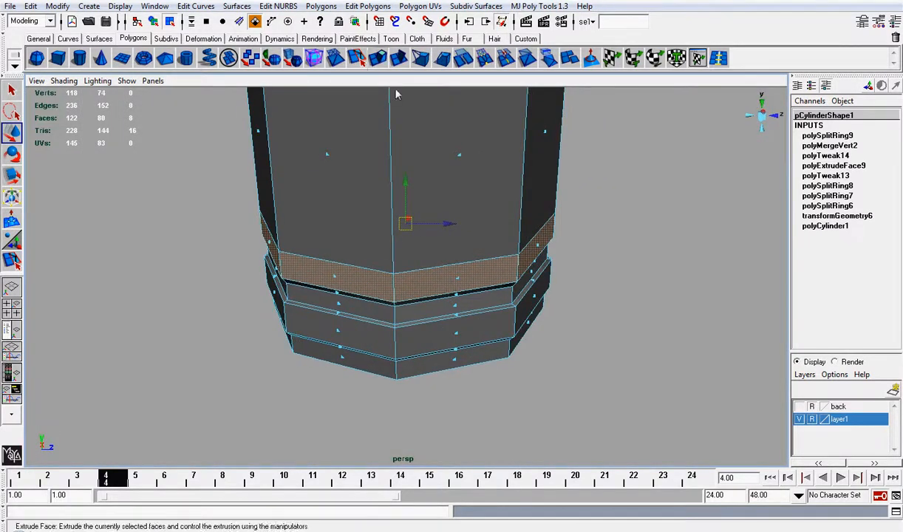
click(393, 220)
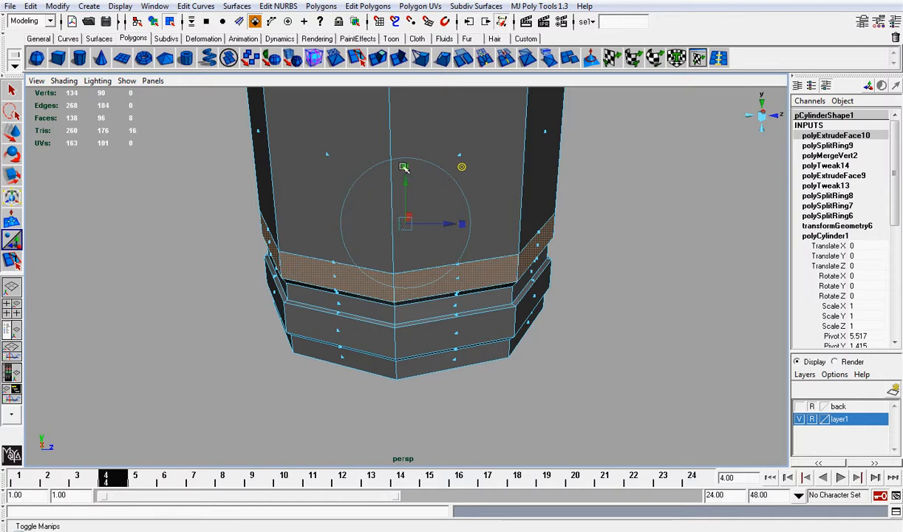
click(404, 167)
drag(408, 224, 402, 225)
Scale the recessed face ring vertically to about 0.89 and move it slightly down
alt+drag(459, 255, 481, 231)
key(r)
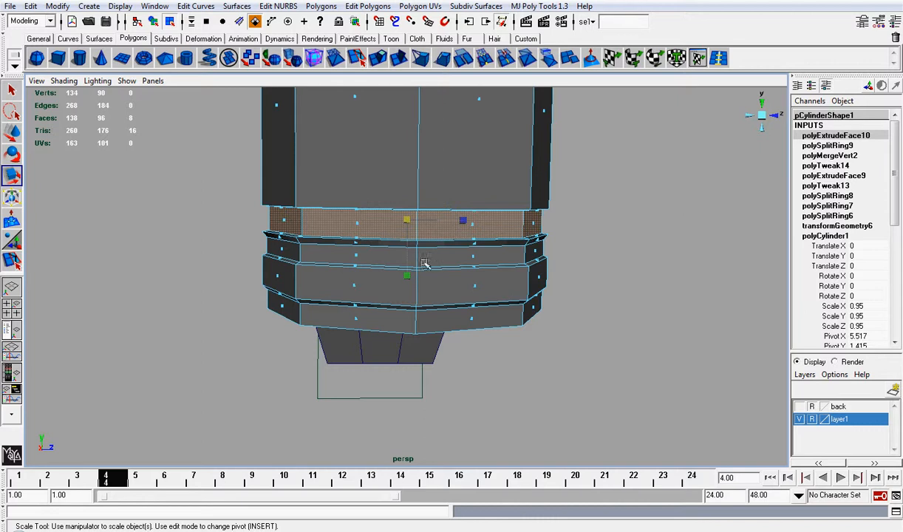
drag(409, 276, 409, 270)
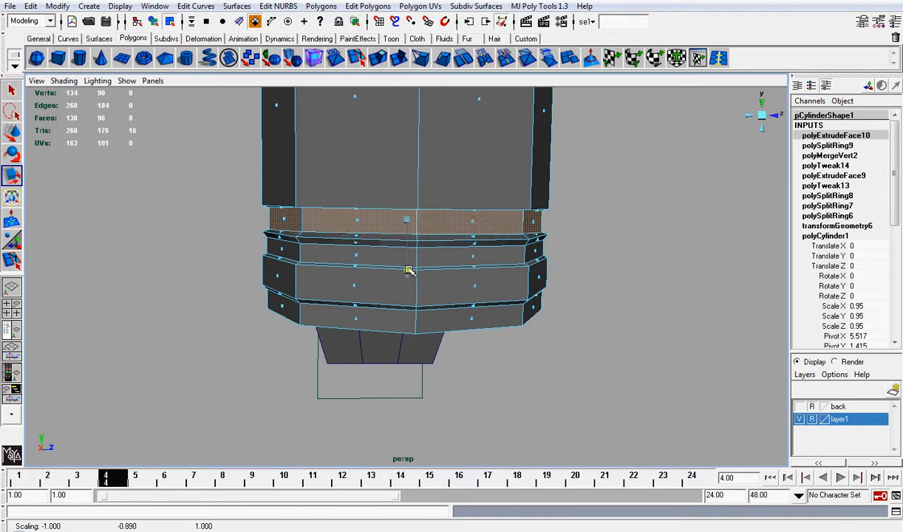
alt+right_drag(409, 270, 420, 250)
key(w)
drag(407, 166, 407, 169)
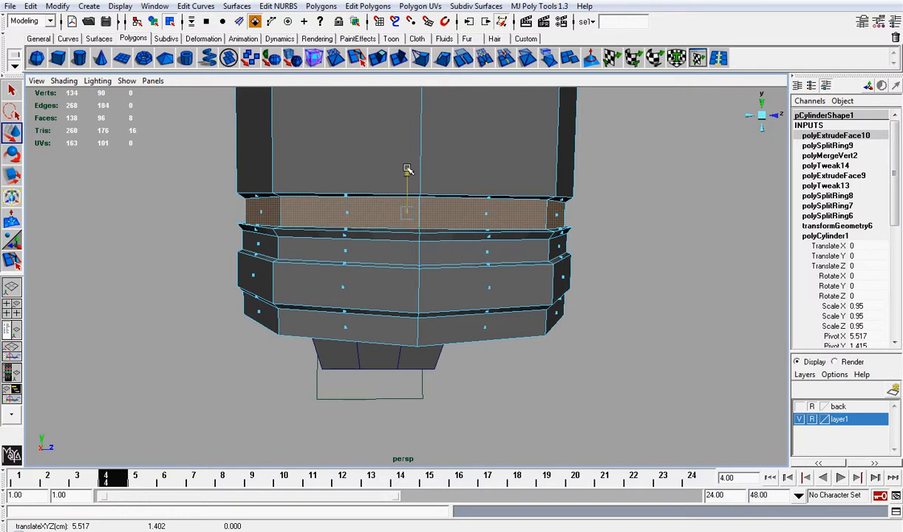
Try to flatten the recessed face ring further by scaling it vertically, and undo each attempt
key(r)
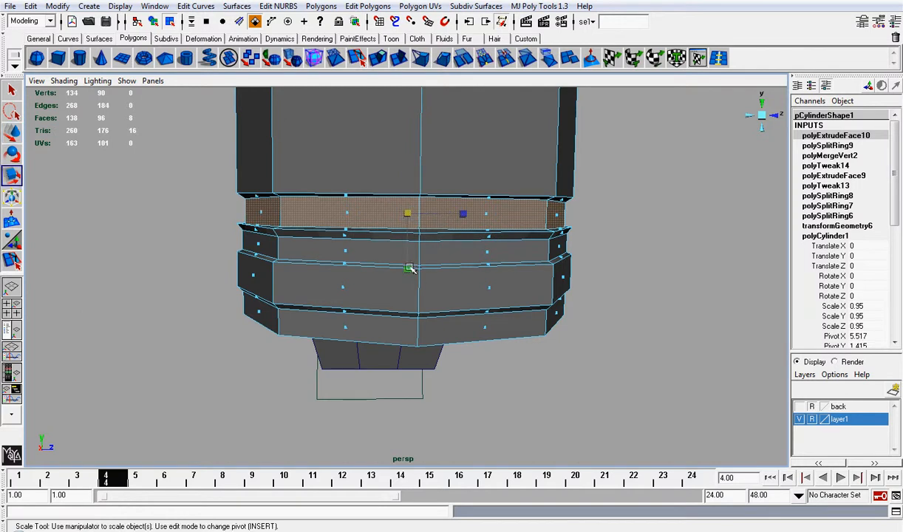
drag(411, 269, 411, 264)
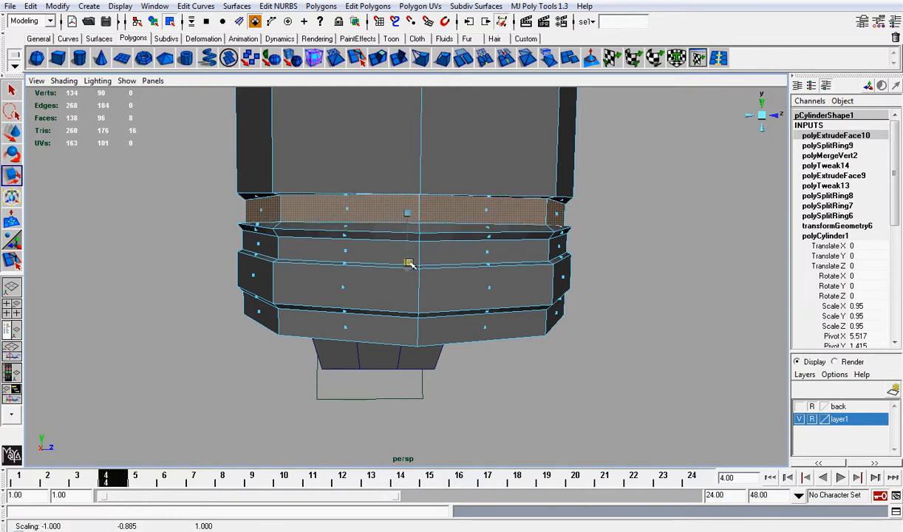
key(ctrl+z)
alt+drag(421, 205, 435, 222)
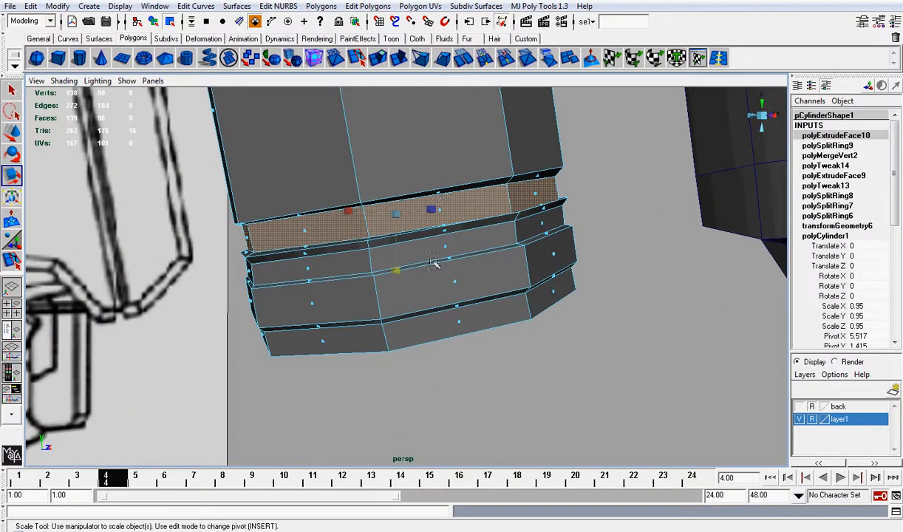
drag(399, 271, 400, 264)
key(ctrl+z)
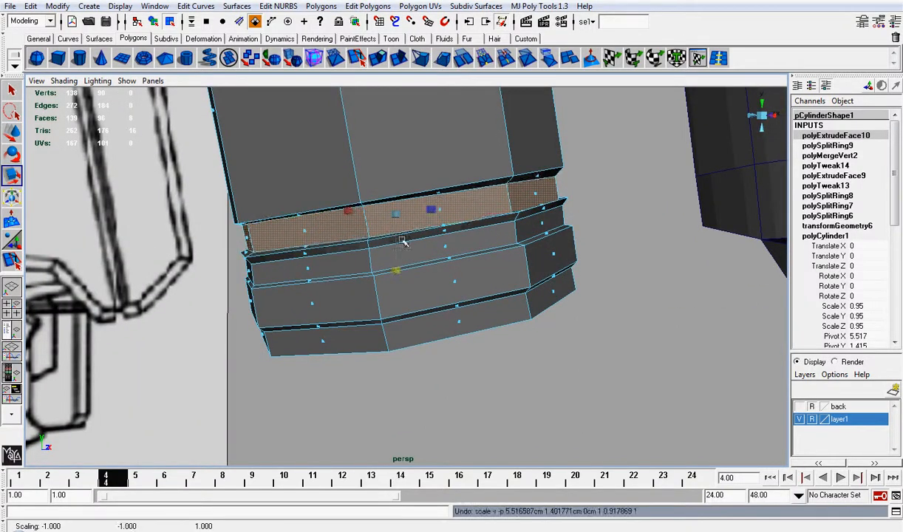
Select the edge loop along the groove's upper rim and move it up to bevel the transition into the main body
right_drag(502, 188, 545, 171)
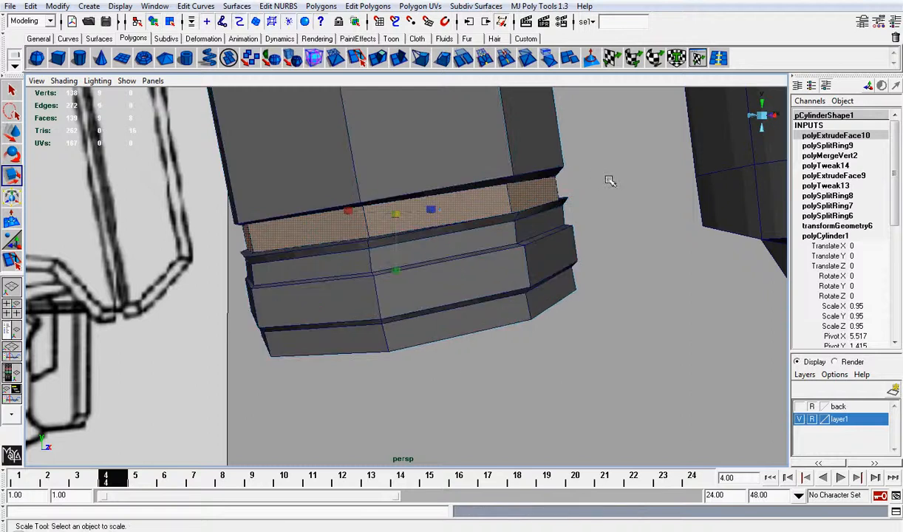
click(606, 181)
alt+drag(482, 187, 545, 197)
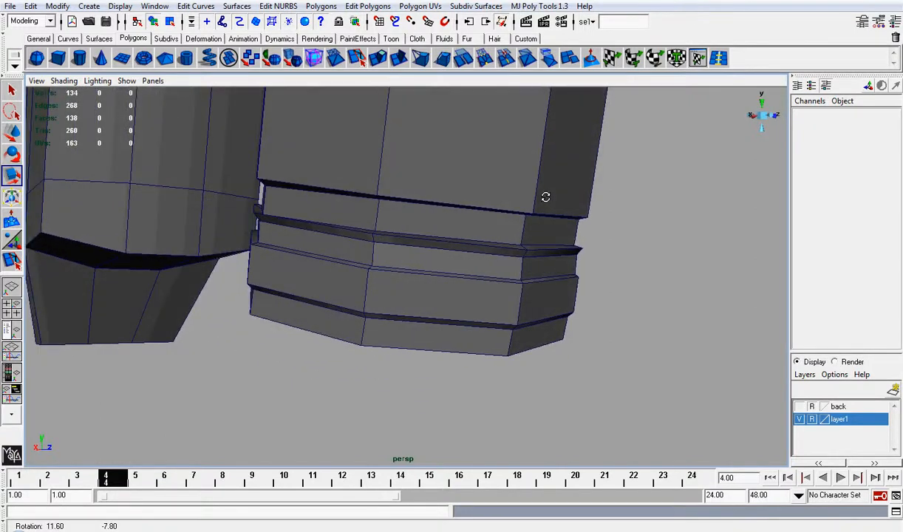
right_drag(499, 208, 496, 195)
click(500, 208)
click(460, 7)
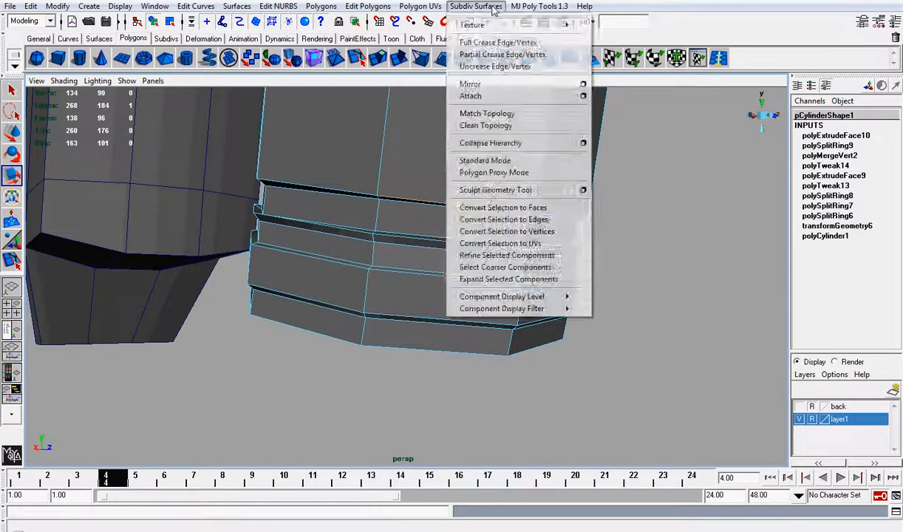
mouse_move(540, 6)
click(560, 115)
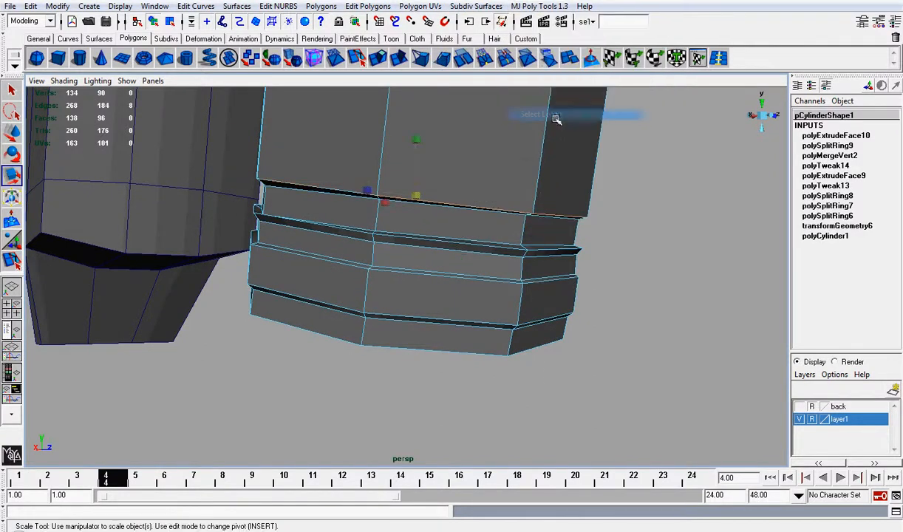
key(w)
drag(419, 160, 417, 151)
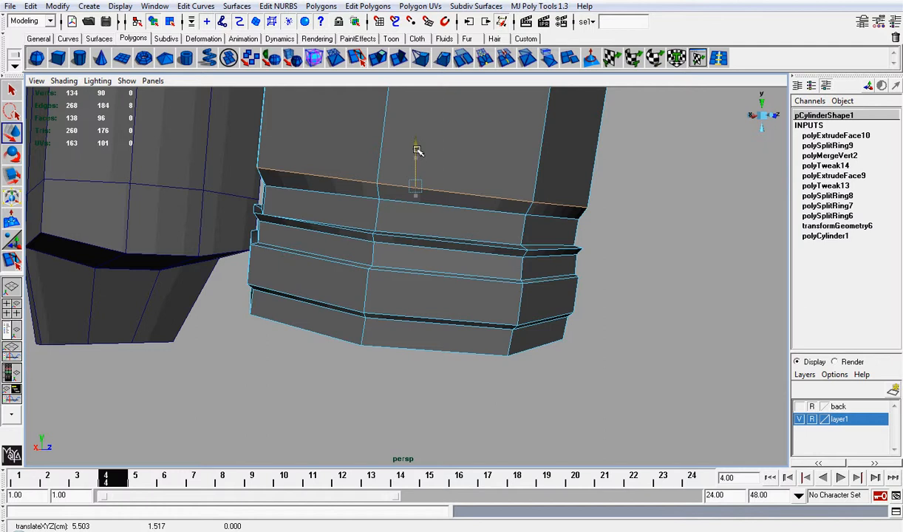
Hide layer1, show the cylinder's grooved end in the front view and clear the edge selection
key(e)
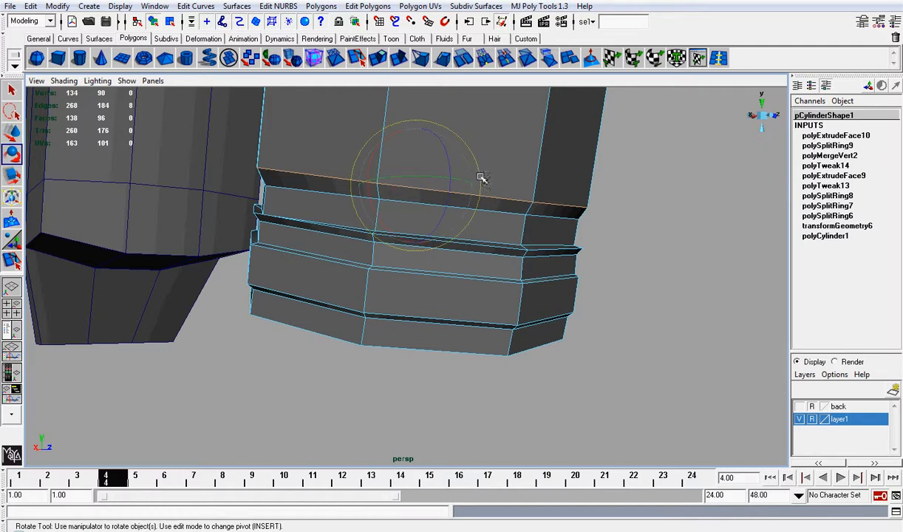
click(756, 114)
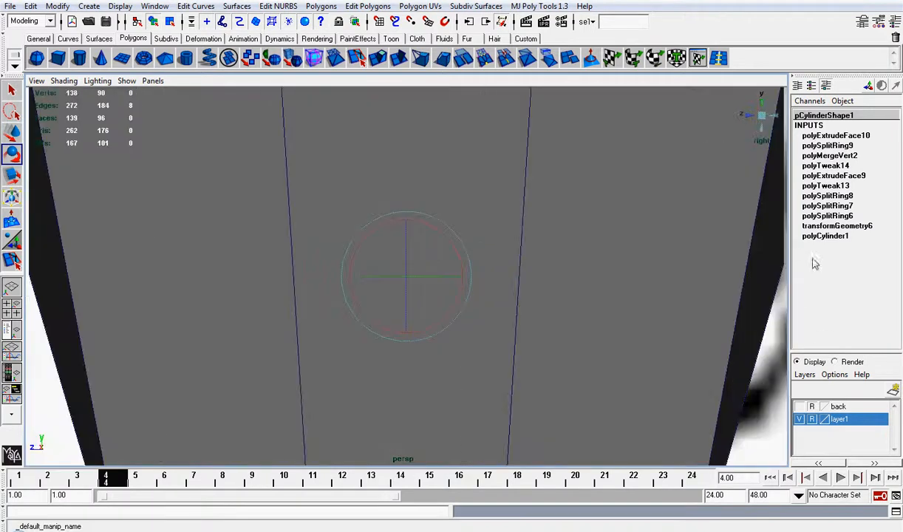
click(799, 419)
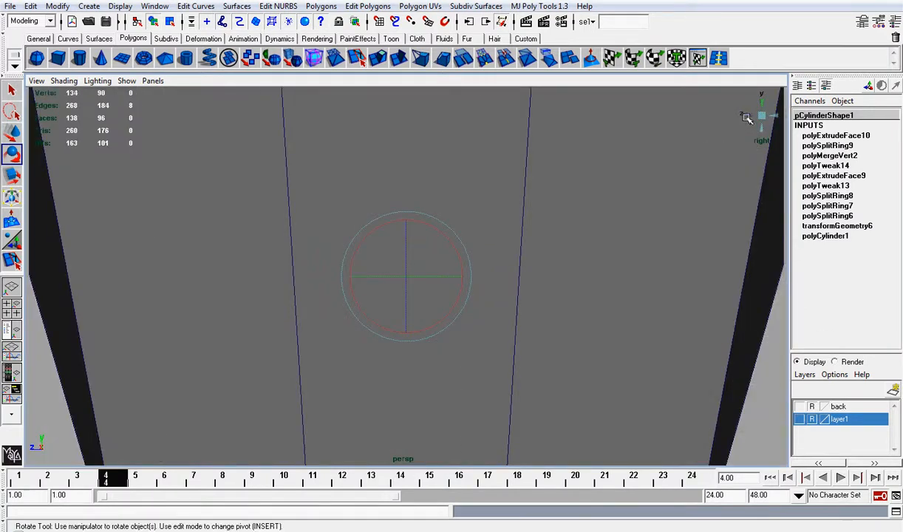
click(749, 115)
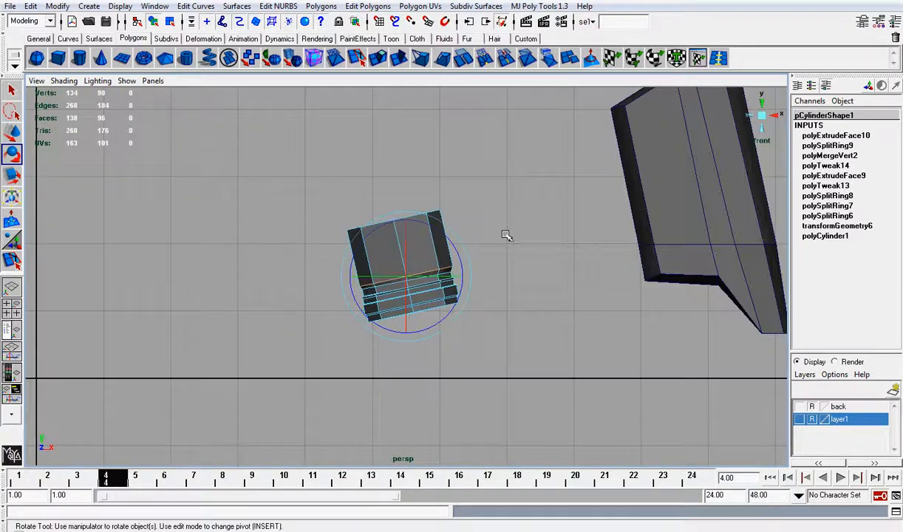
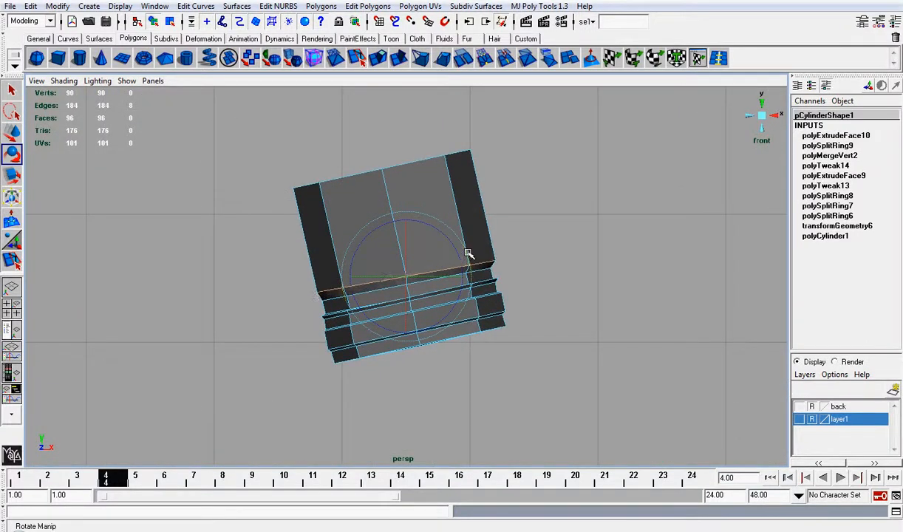
scroll(499, 265, up, 3)
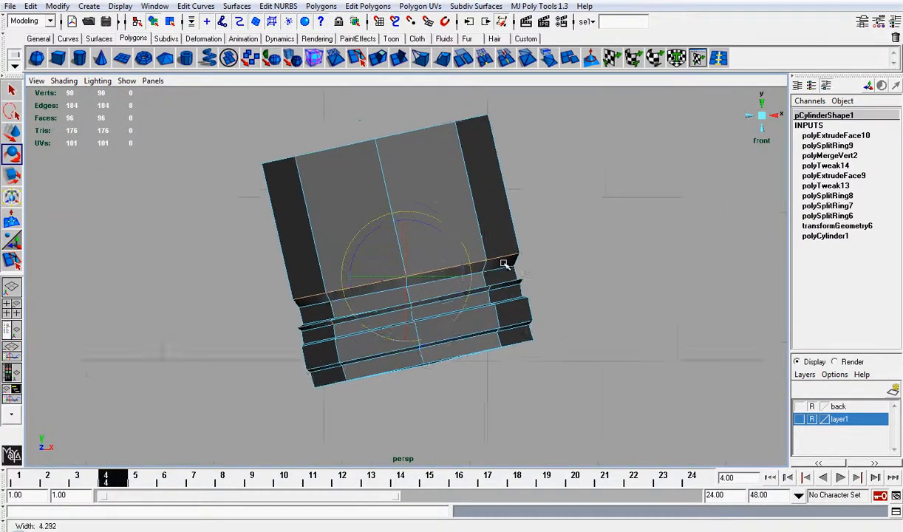
click(577, 254)
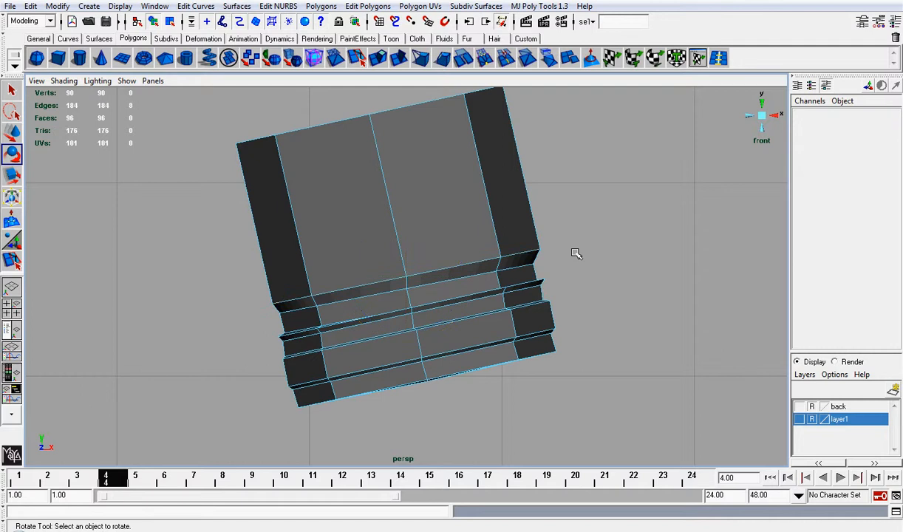
scroll(575, 254, up, 3)
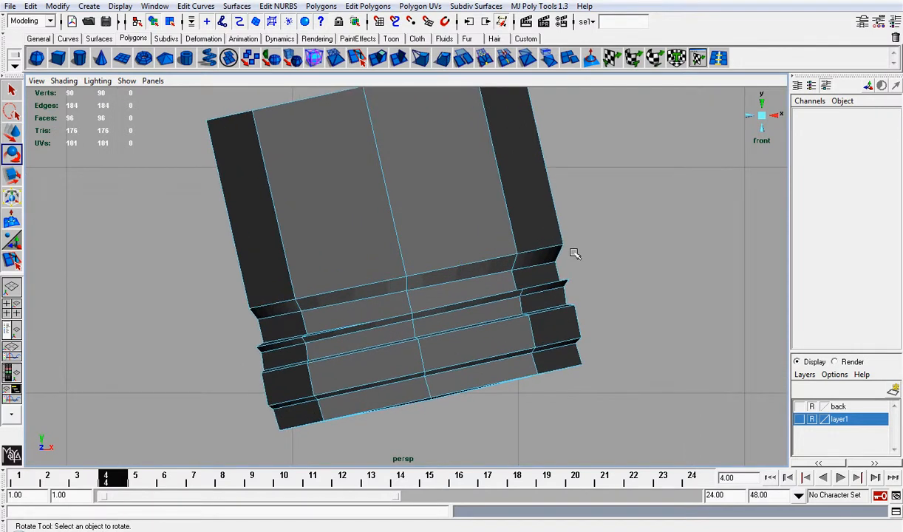
scroll(575, 253, up, 1)
scroll(575, 253, up, 1)
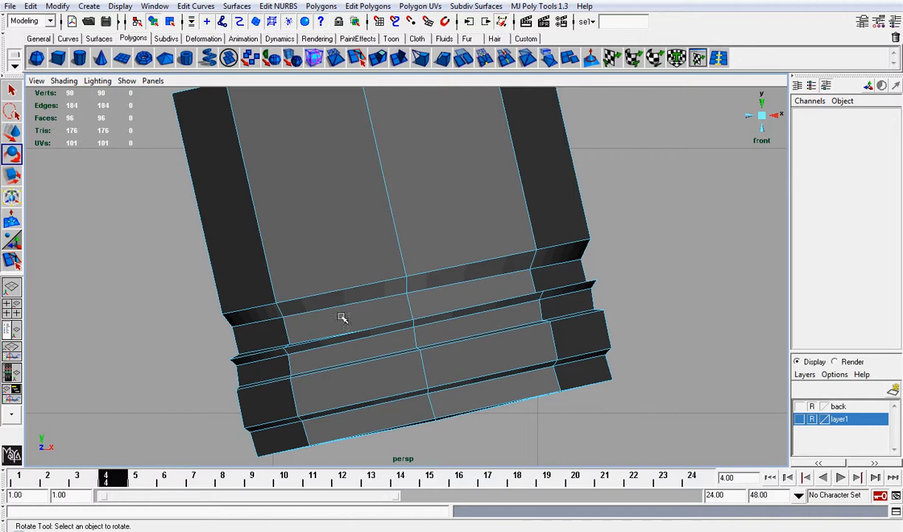
Move the protruding left corner vertex of the thin ridge below the groove inward, flush with the band beneath it
right_drag(270, 353, 235, 362)
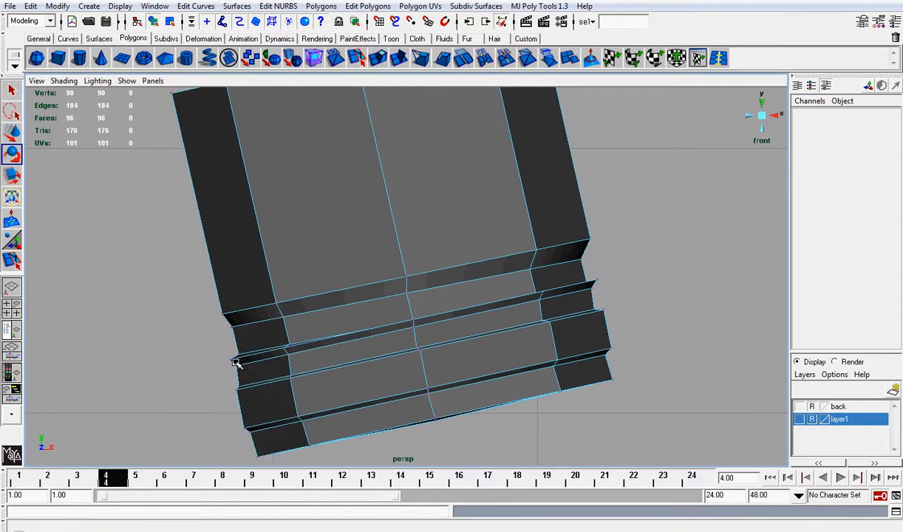
click(231, 359)
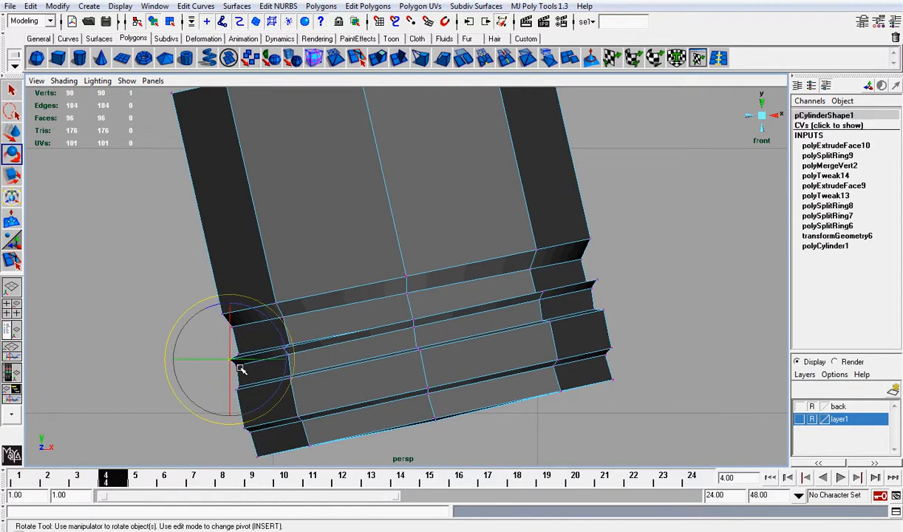
key(w)
drag(234, 359, 289, 356)
Try to move the next two vertices along the ridge's upper edge downward, check them in perspective, and undo both moves
click(286, 348)
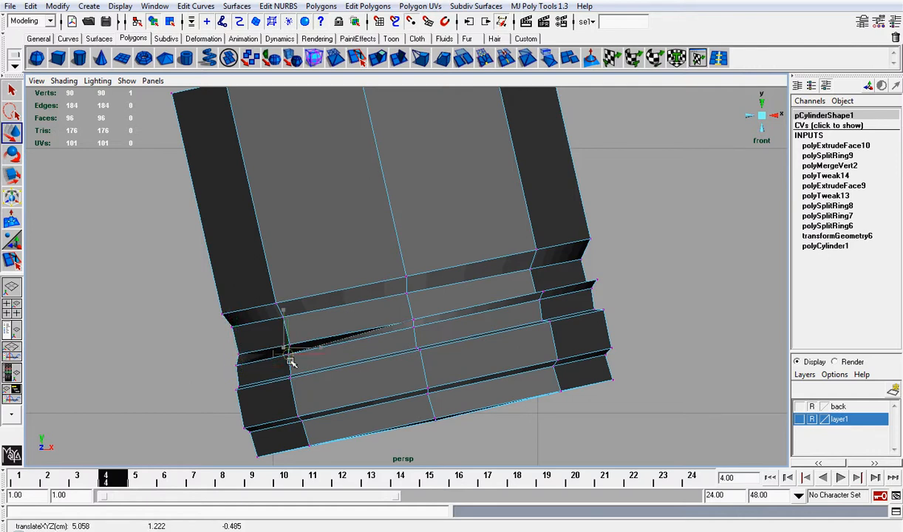
click(415, 320)
drag(414, 320, 416, 329)
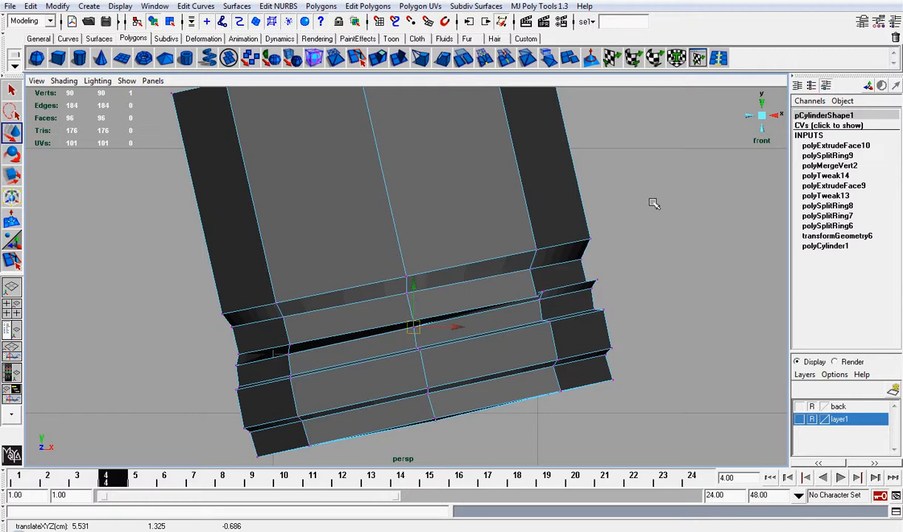
click(771, 109)
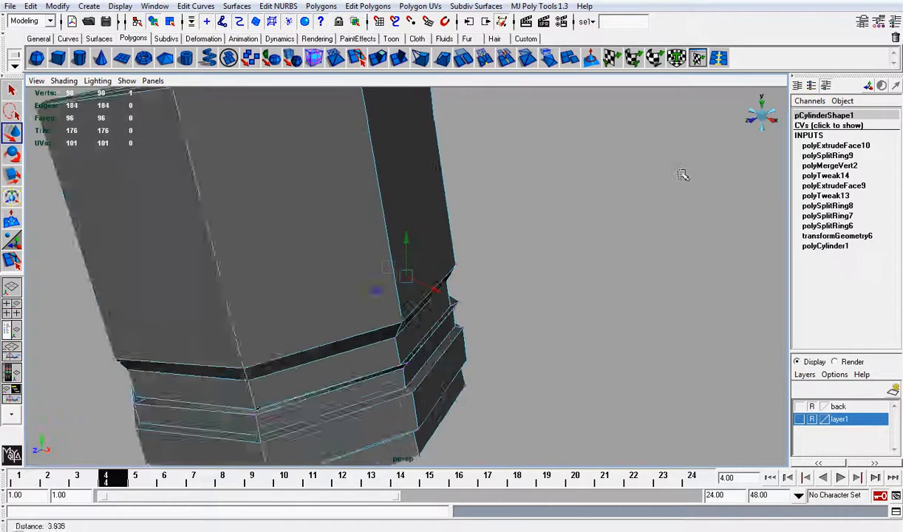
alt+drag(426, 252, 411, 239)
key(ctrl+z)
key(ctrl+z)
key(ctrl+z)
Snap the two front corner vertices on the thin ridge's upper edge onto the vertices directly below them
scroll(453, 235, up, 2)
mouse_move(358, 261)
mouse_down()
mouse_move(369, 267)
mouse_move(356, 266)
mouse_up()
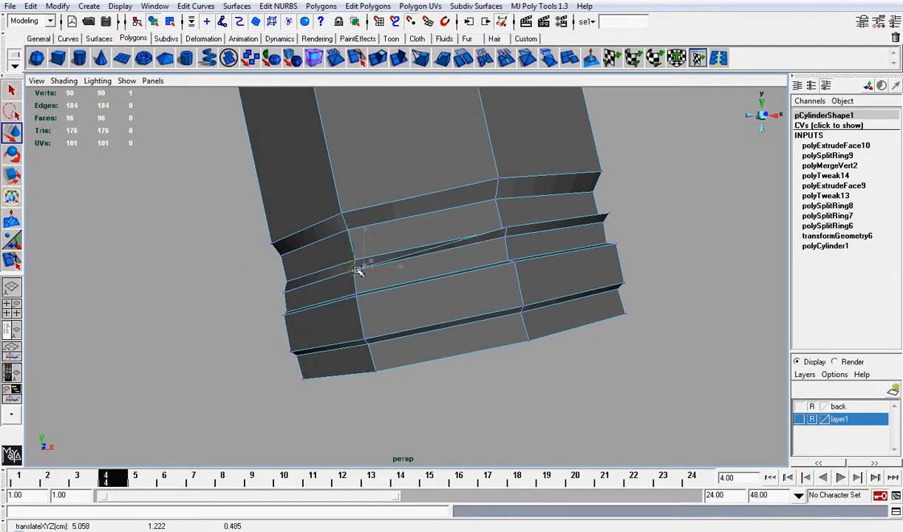
click(505, 228)
drag(507, 228, 544, 283)
click(521, 260)
key(ctrl+z)
alt+right_drag(531, 284, 572, 284)
alt+middle_drag(573, 283, 560, 251)
drag(580, 319, 566, 332)
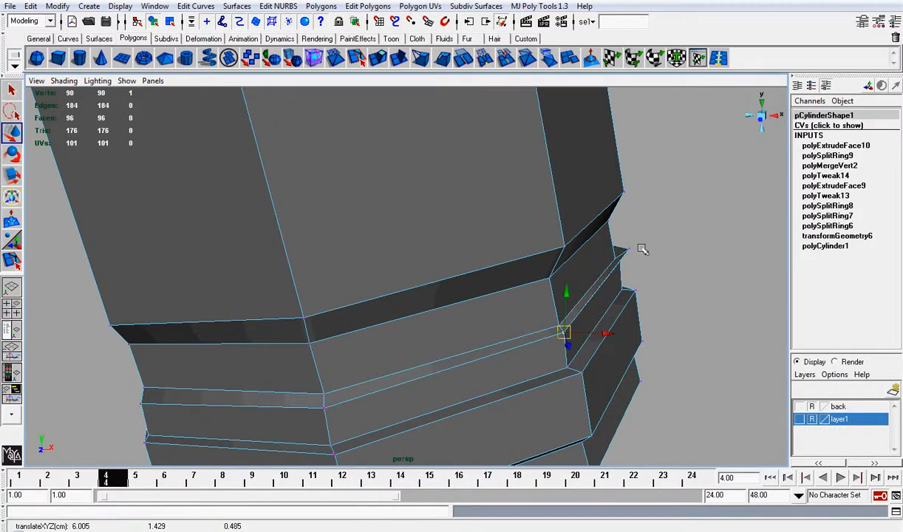
Snap the next two ridge vertices around the side of the cylinder onto the matching vertices below them
alt+drag(642, 250, 546, 255)
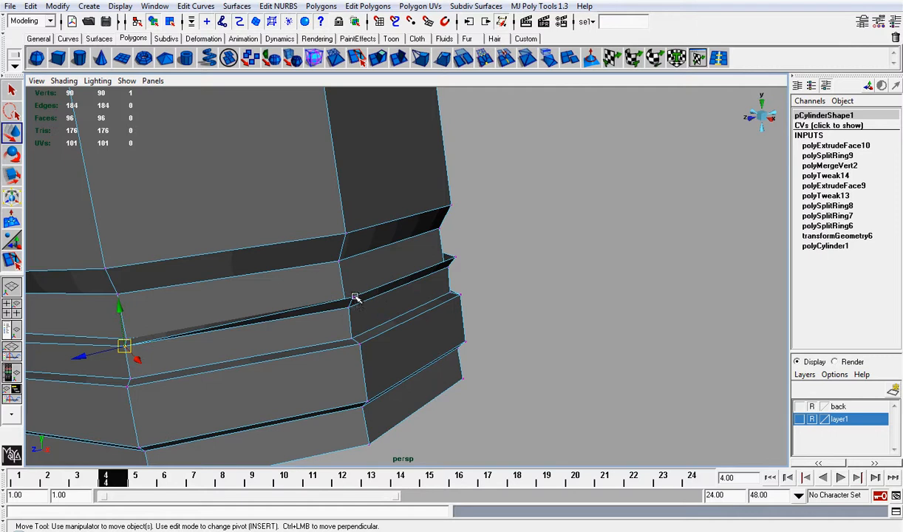
click(354, 297)
drag(354, 297, 353, 308)
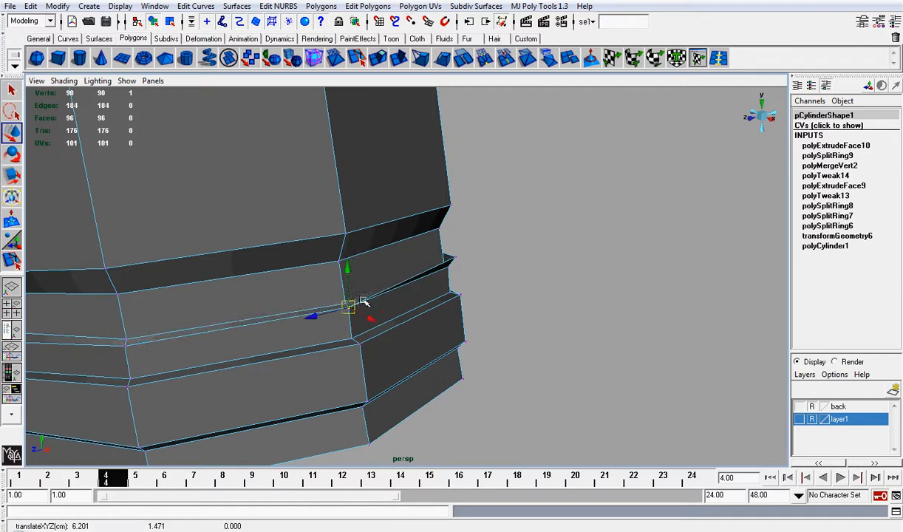
alt+drag(461, 250, 336, 303)
click(334, 296)
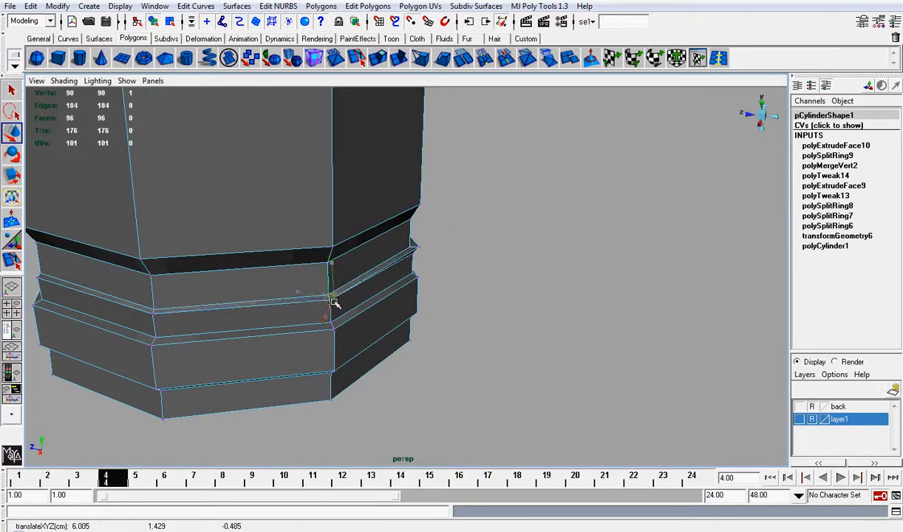
Snap the remaining protruding ridge vertices at the back of the cylinder onto their matching neighbouring vertices
click(419, 247)
key(f)
alt+drag(420, 267, 338, 238)
alt+drag(450, 263, 396, 289)
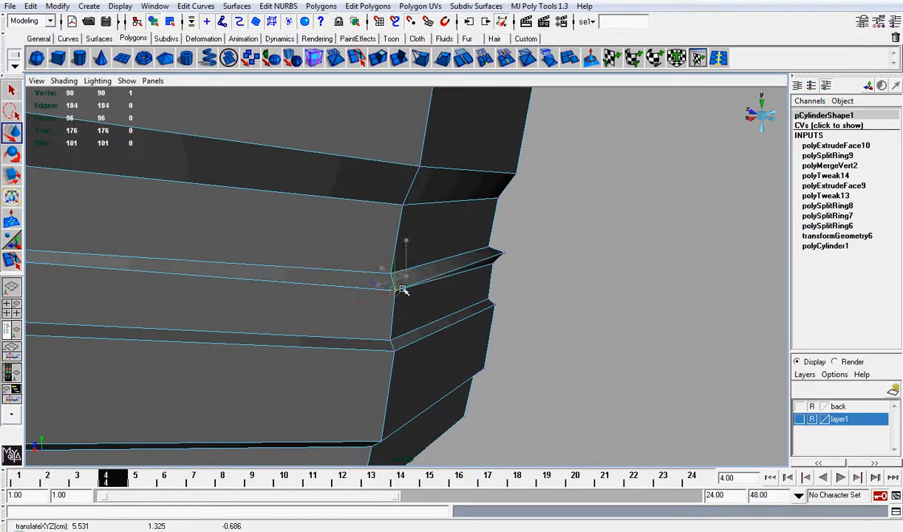
click(503, 253)
drag(503, 253, 476, 231)
Merge the overlapping vertices across the cylinder's grooved lower end and return to object mode
drag(357, 180, 751, 434)
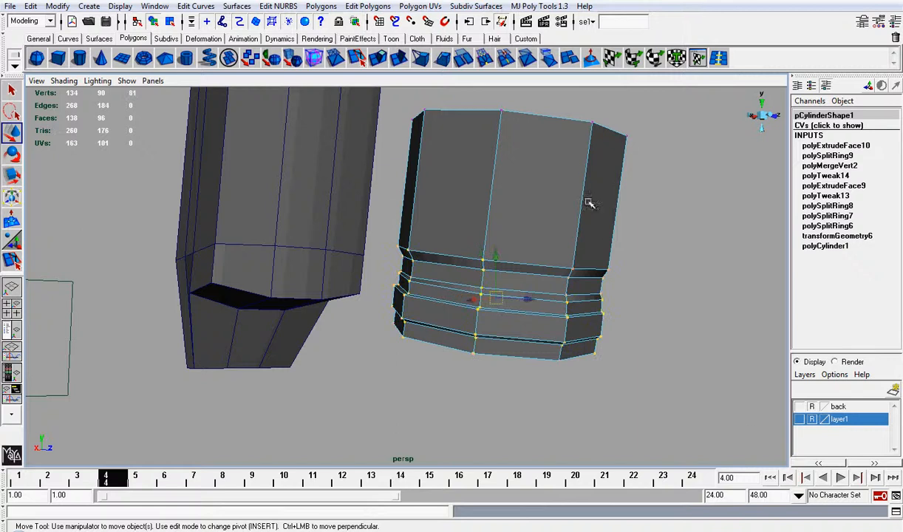
click(484, 59)
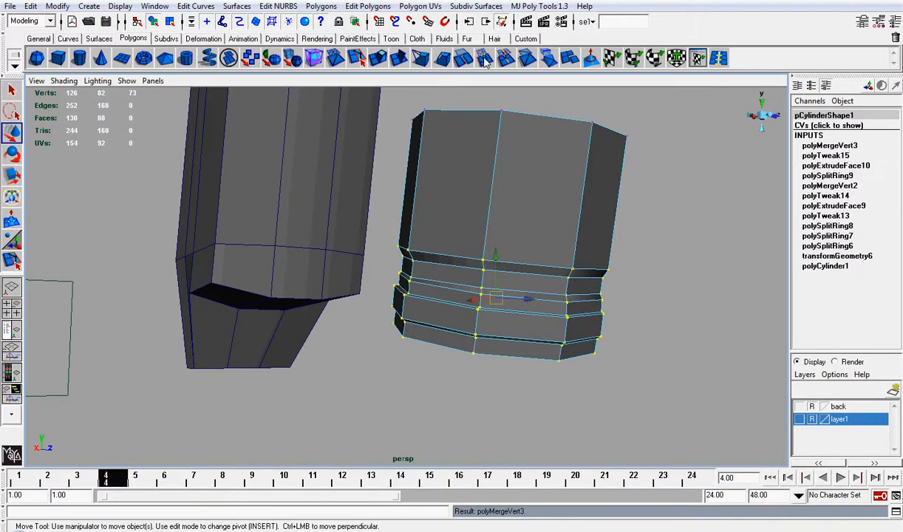
right_drag(557, 244, 580, 231)
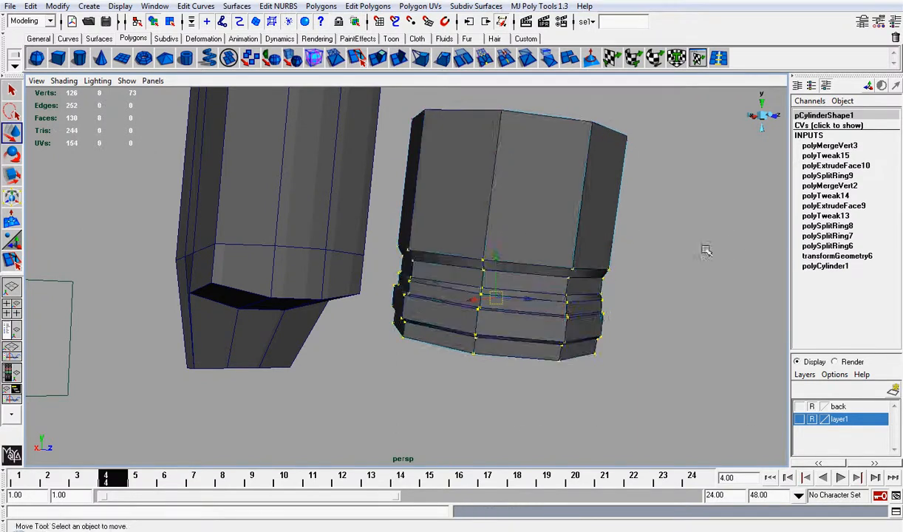
alt+drag(705, 250, 777, 194)
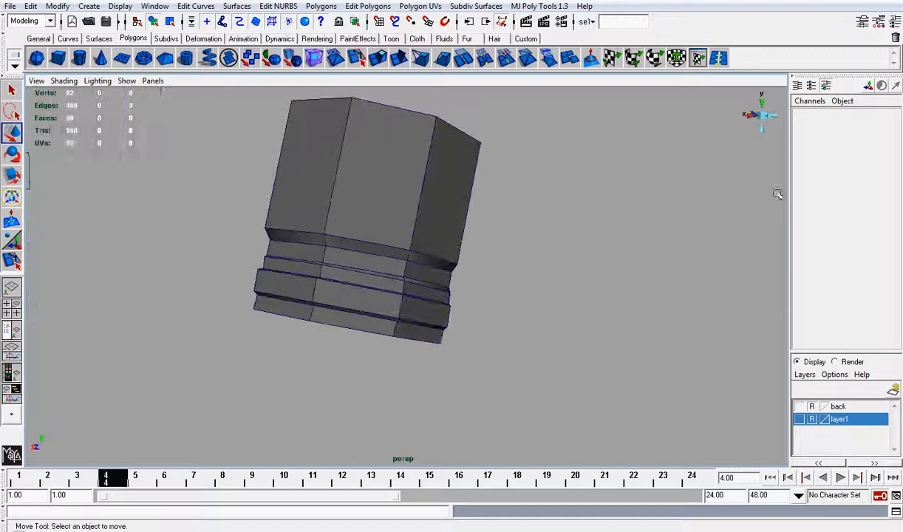
Set the forearm shell's Translate X to 0 to place it over the cylinder, and show layer1
click(748, 116)
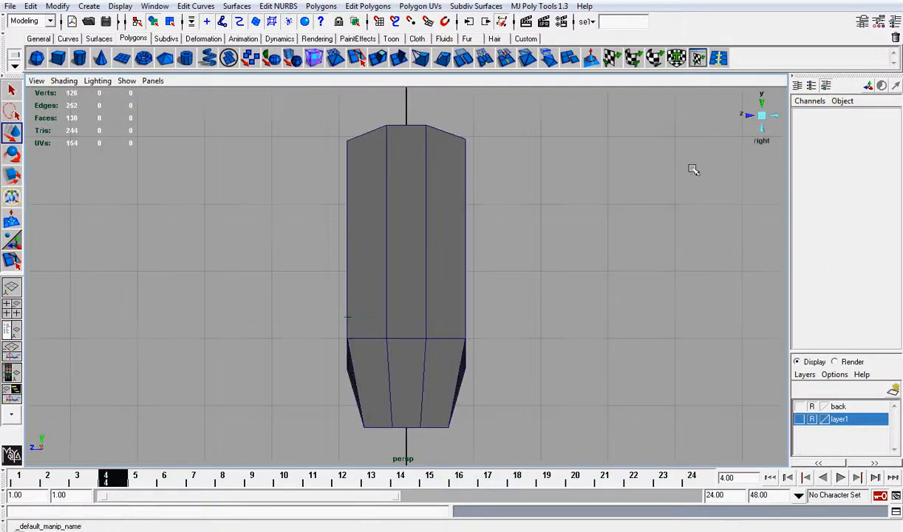
click(750, 114)
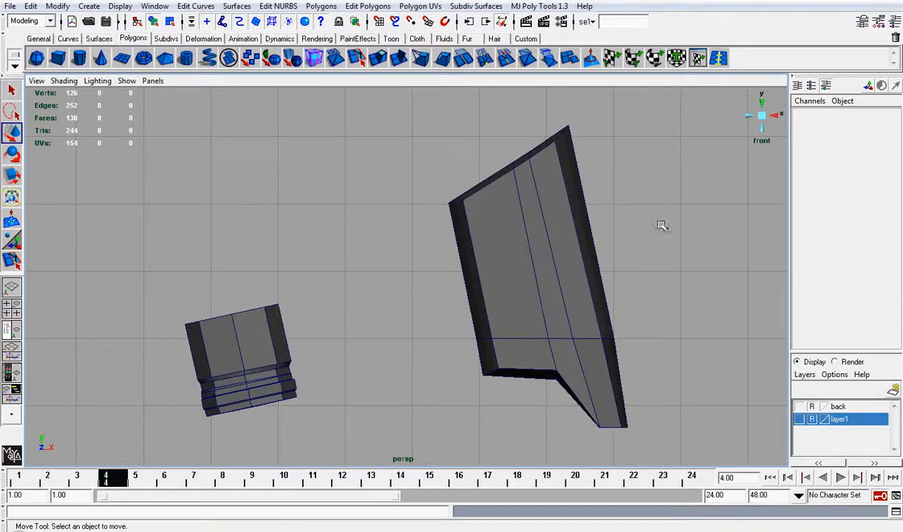
drag(663, 225, 566, 278)
double_click(878, 125)
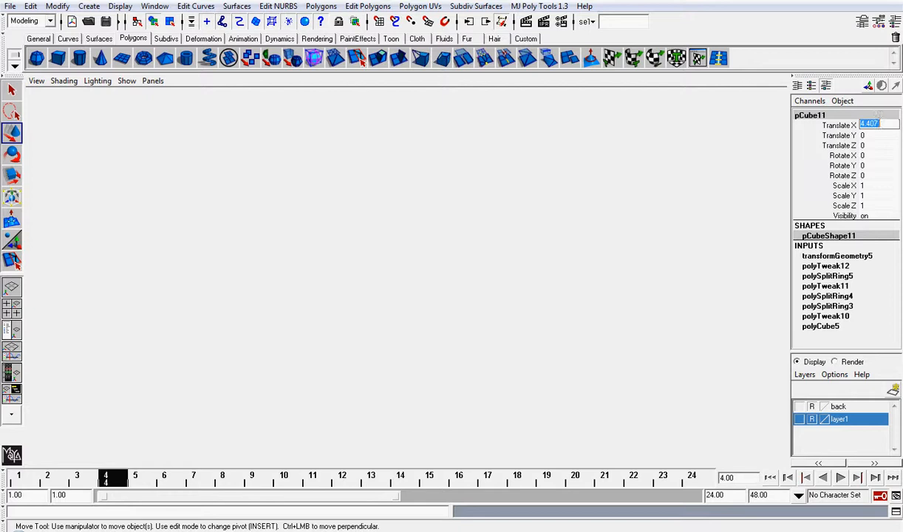
text(0)
key(Return)
click(583, 222)
scroll(583, 222, up, 2)
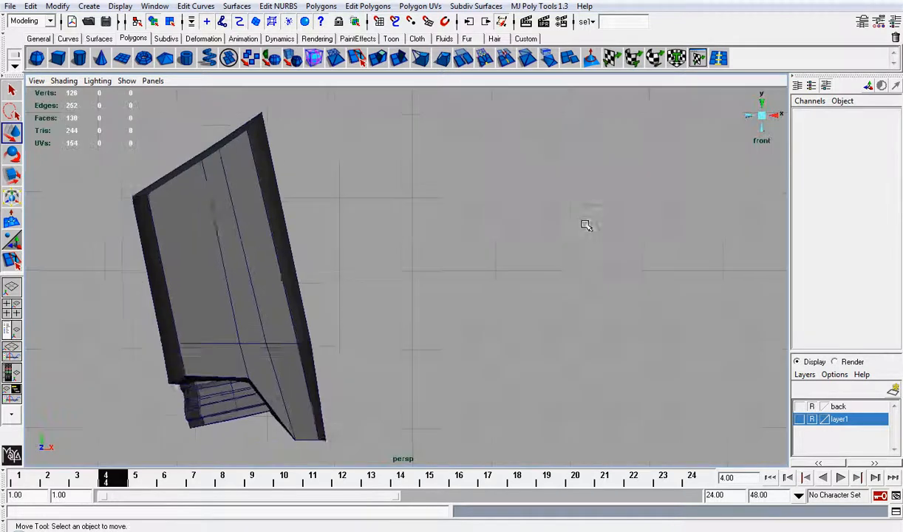
click(800, 419)
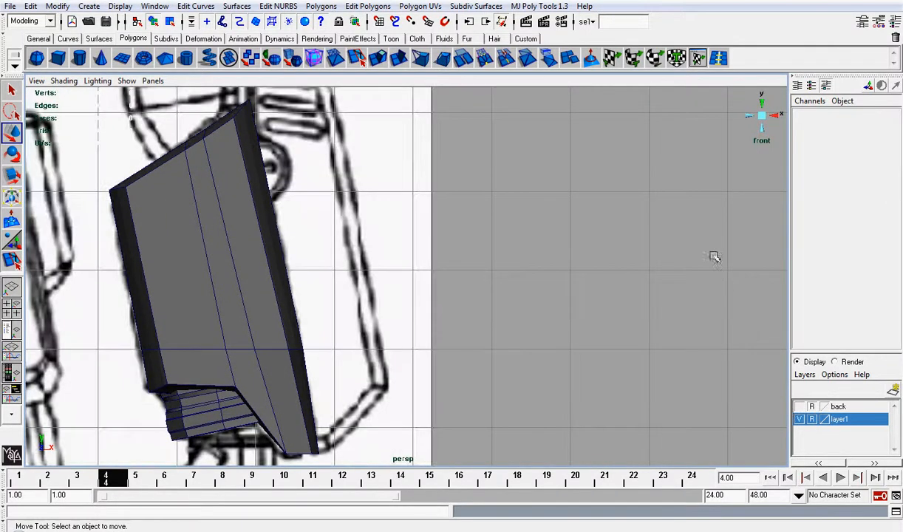
Freeze the transformations of the forearm shell and cylinder together, and delete all construction history
click(169, 340)
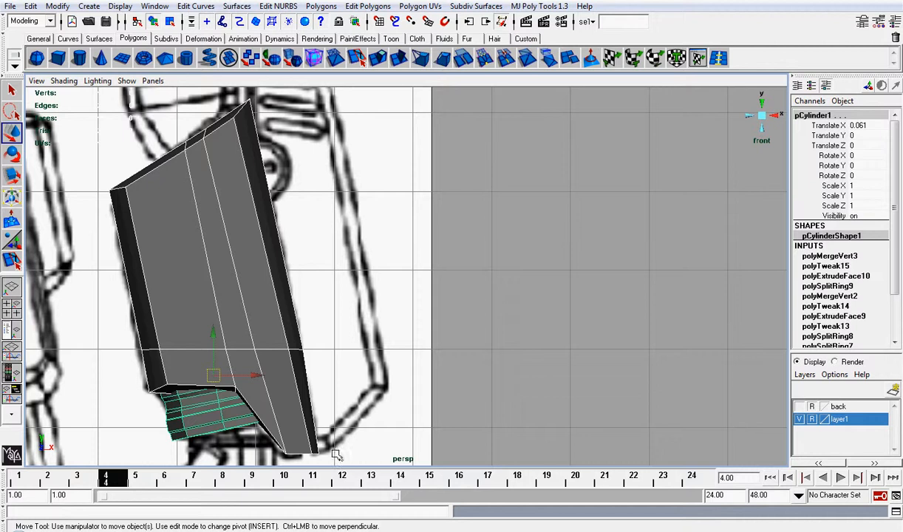
click(55, 7)
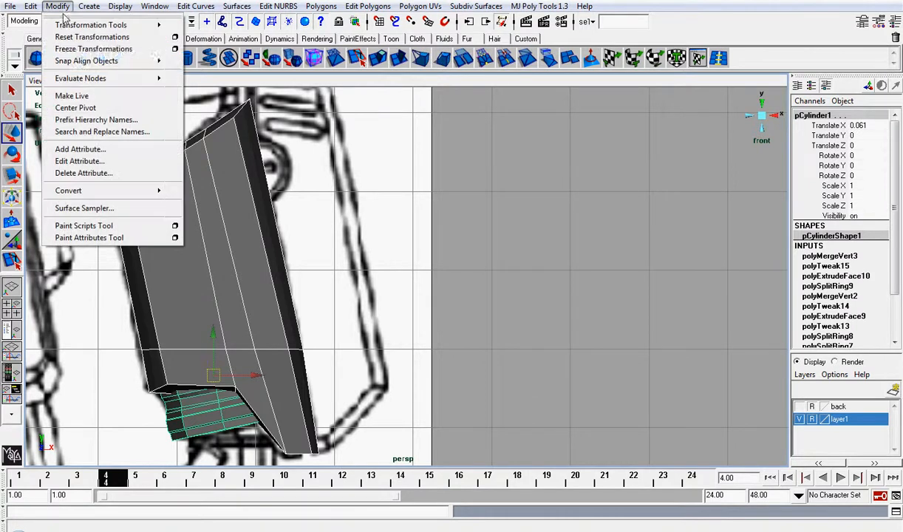
click(74, 53)
click(31, 7)
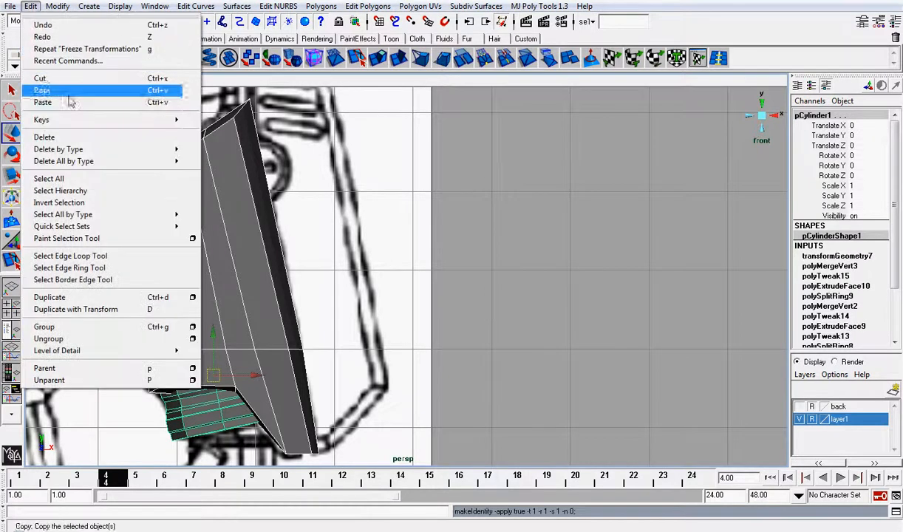
mouse_move(167, 164)
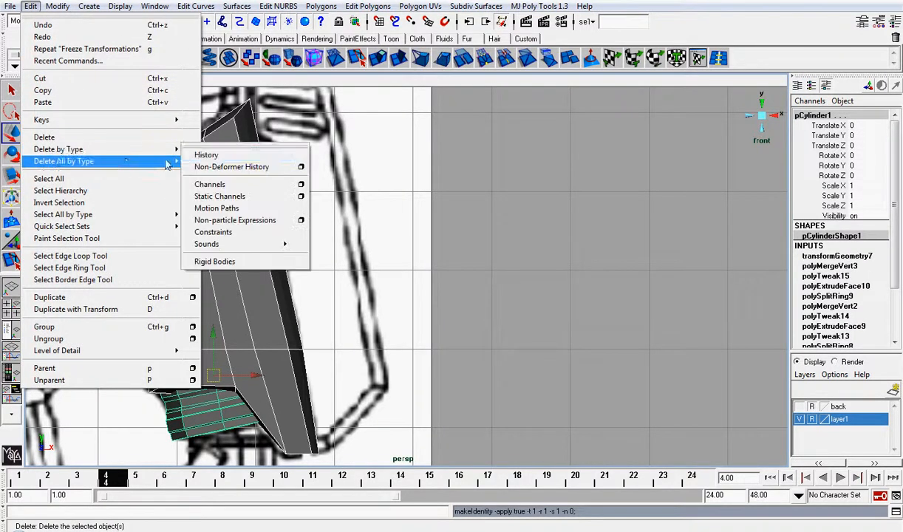
click(207, 155)
scroll(586, 158, down, 3)
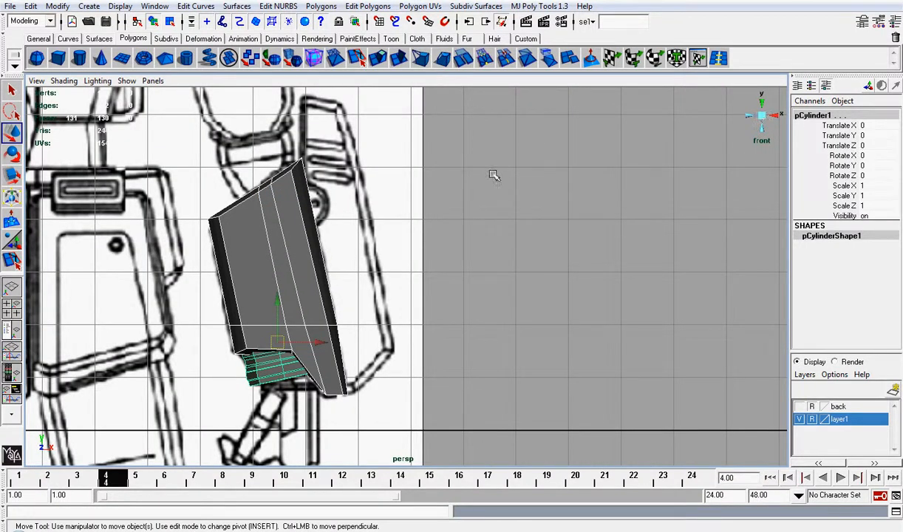
Duplicate the forearm shell in the front view and move the copy sideways to Translate X 3.382
click(779, 115)
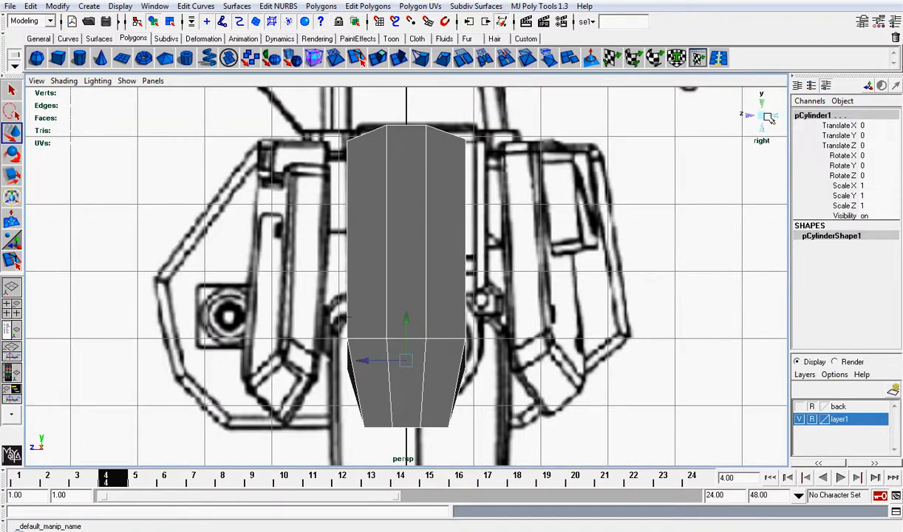
click(746, 117)
click(441, 247)
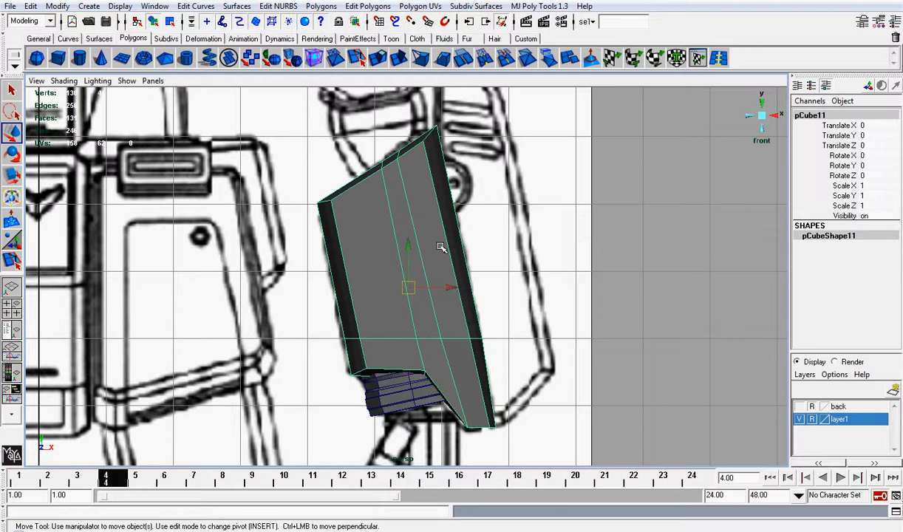
key(ctrl+d)
drag(461, 291, 685, 274)
click(762, 115)
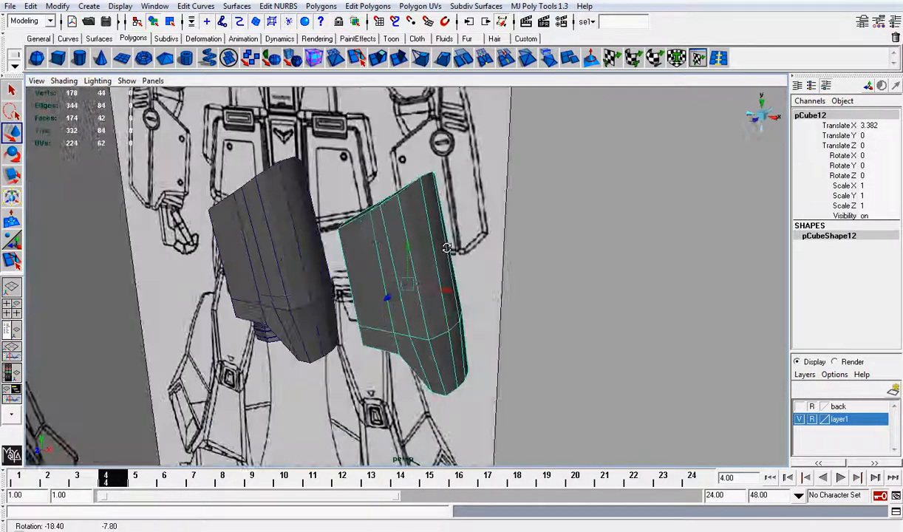
Delete the duplicate shell's faces except the outer side strip, and reselect the strip as an object
key(F8)
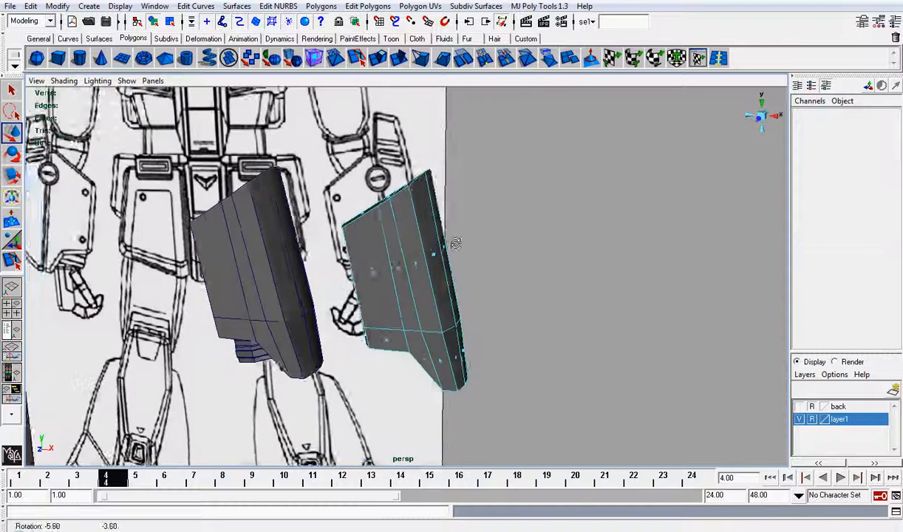
drag(478, 280, 508, 360)
alt+drag(544, 332, 581, 336)
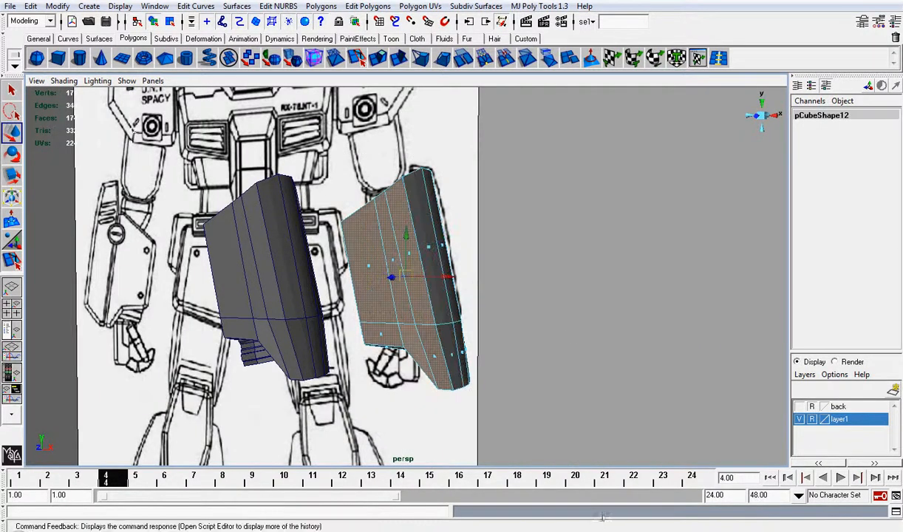
key(Delete)
right_drag(441, 292, 488, 279)
click(442, 296)
Reset the side strip's Translate X to 0, and offset it outward from the shell to Translate X 0.093
double_click(879, 126)
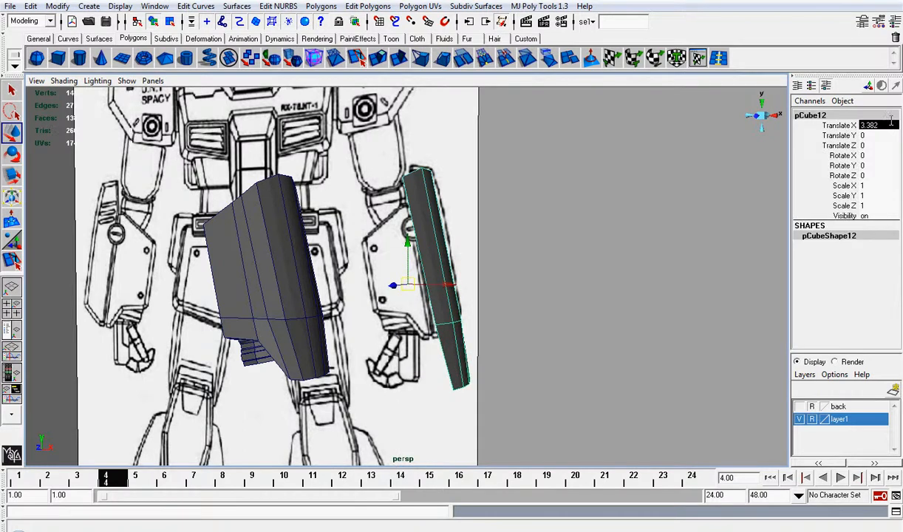
text(0)
key(Return)
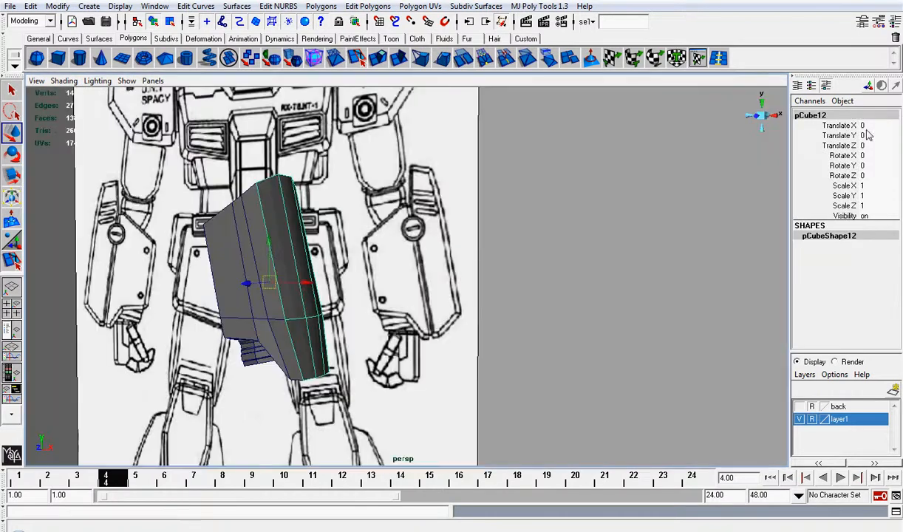
click(751, 117)
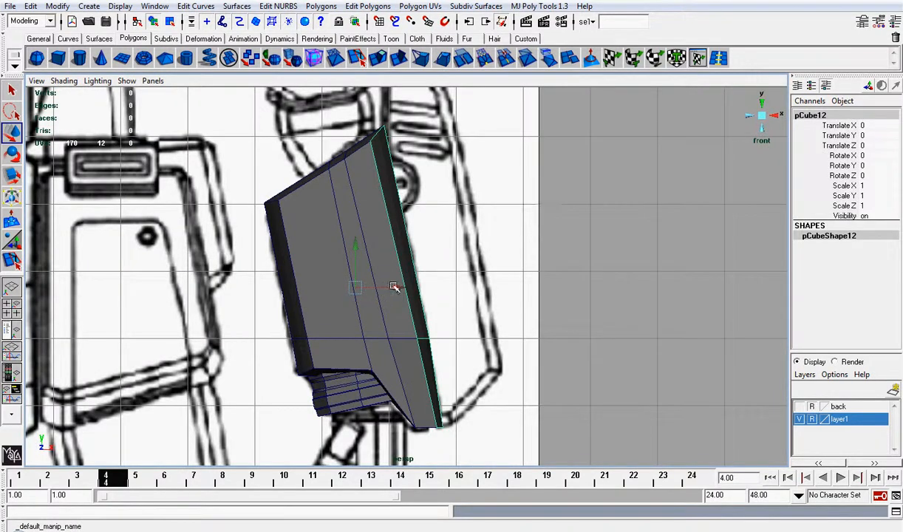
mouse_move(394, 287)
mouse_down()
mouse_move(427, 288)
mouse_move(412, 289)
mouse_up()
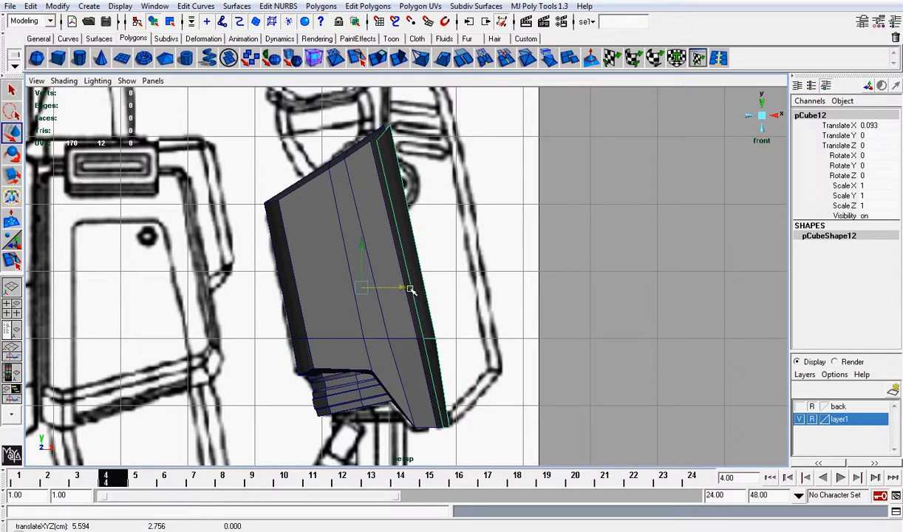
Extrude all faces of the side strip and move them outward in X to the forearm's outer outline
right_drag(409, 225, 413, 253)
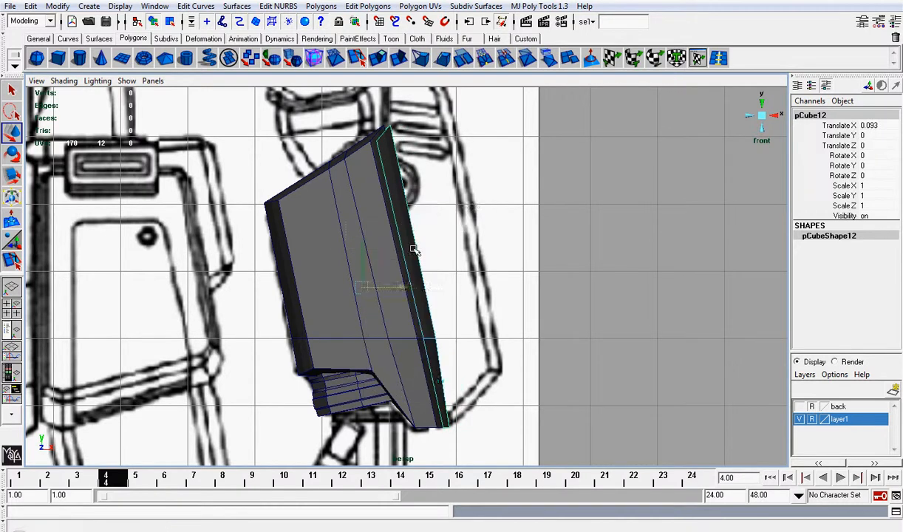
drag(394, 199, 563, 340)
drag(309, 118, 521, 447)
click(378, 58)
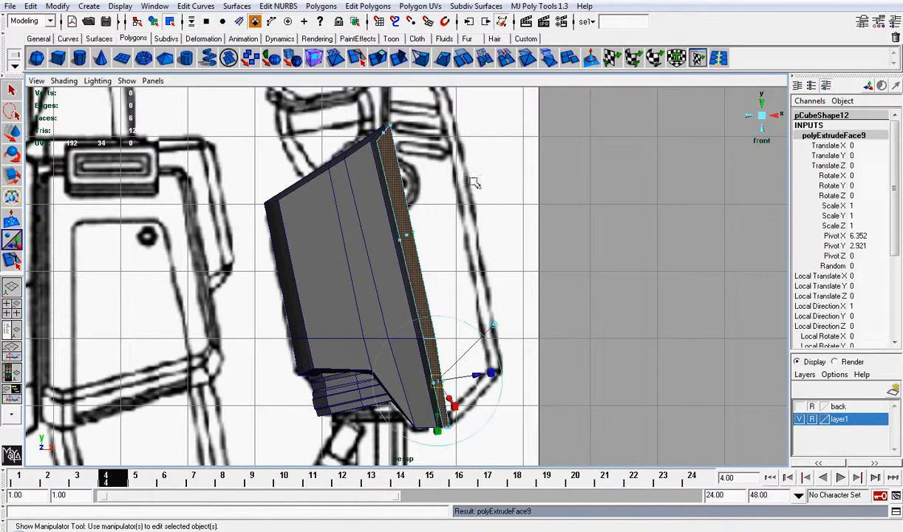
key(w)
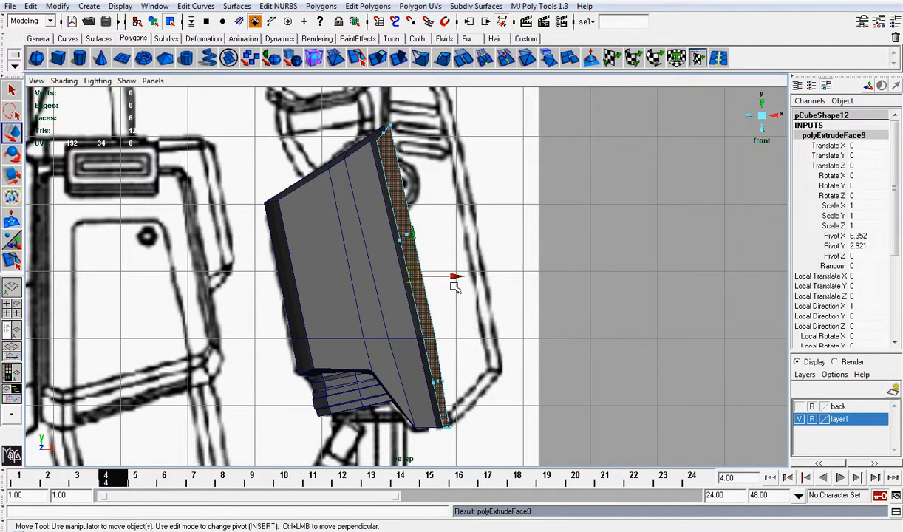
drag(453, 287, 516, 274)
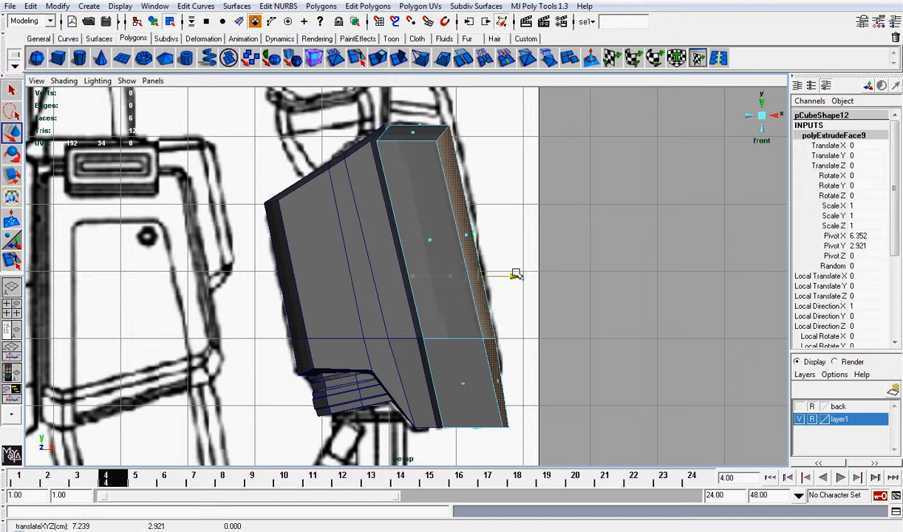
Turn on X-Ray shading to see the reference drawing through the forearm parts
click(64, 80)
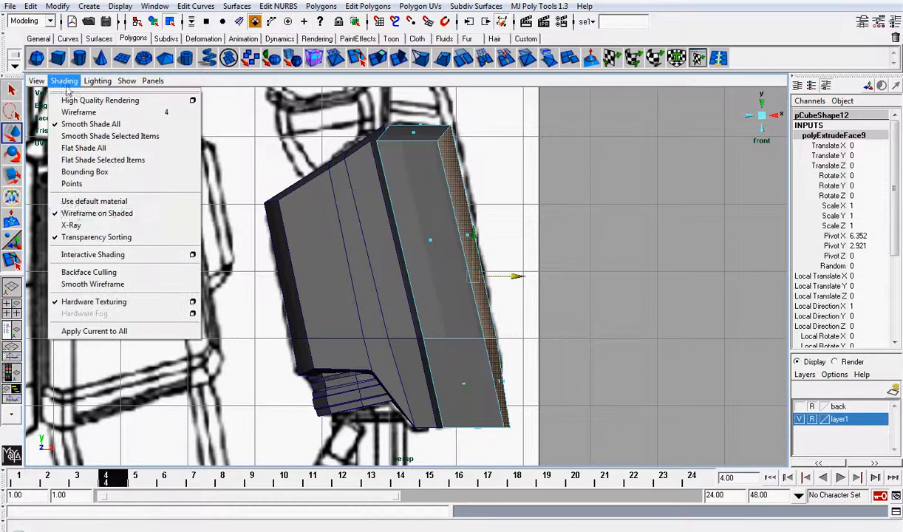
click(98, 225)
alt+middle_drag(435, 260, 424, 269)
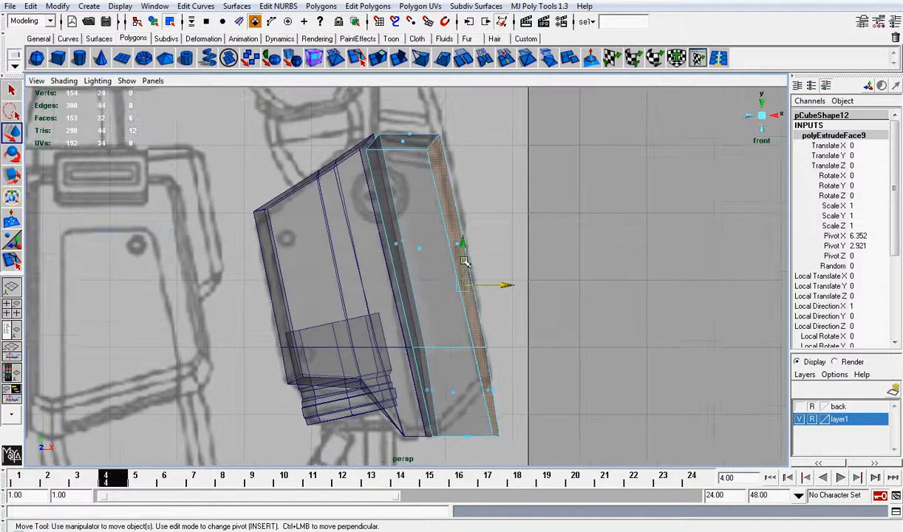
Move the outer armour block's outer faces upward and slightly inward in X to follow the forearm's outline in the reference
drag(464, 261, 441, 185)
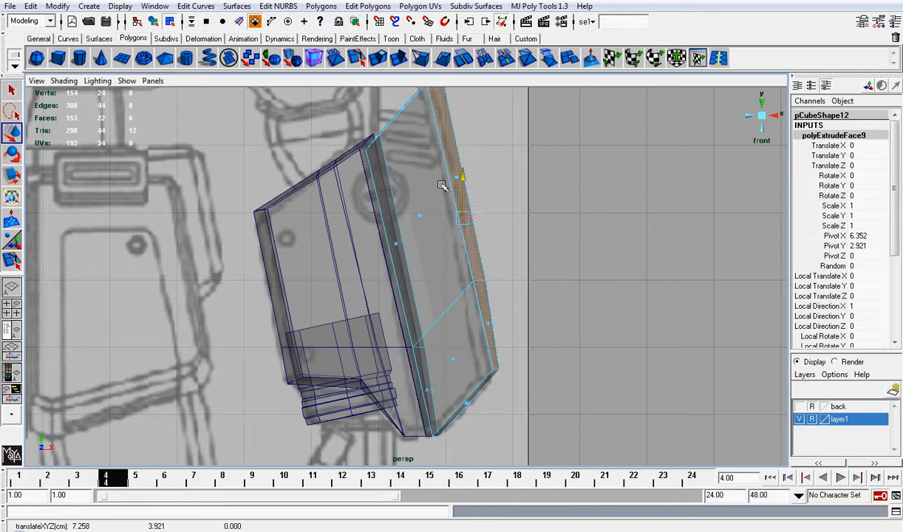
mouse_move(513, 217)
mouse_down()
mouse_move(500, 216)
mouse_move(507, 220)
mouse_up()
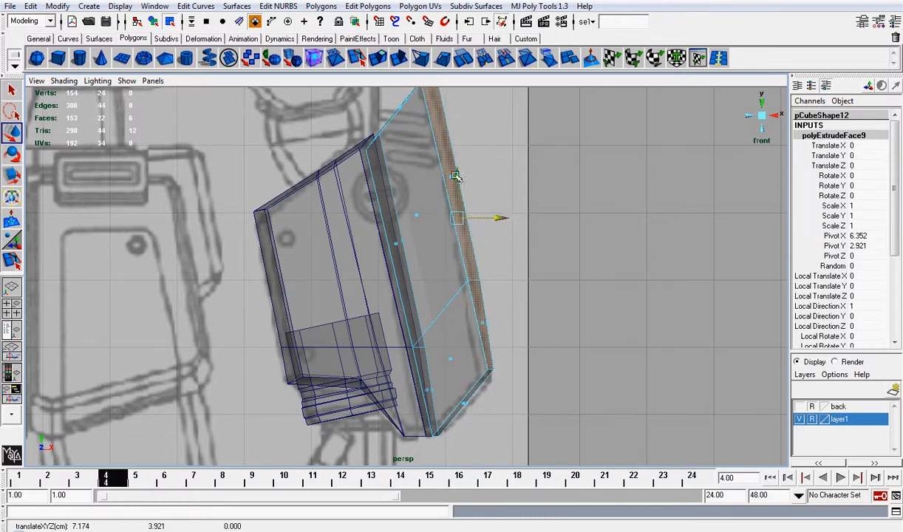
alt+middle_drag(462, 179, 507, 231)
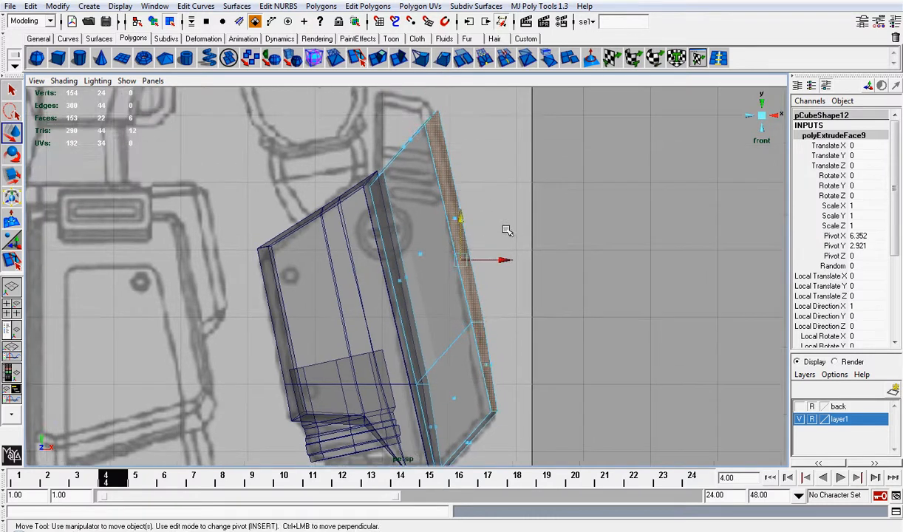
alt+middle_drag(466, 202, 480, 235)
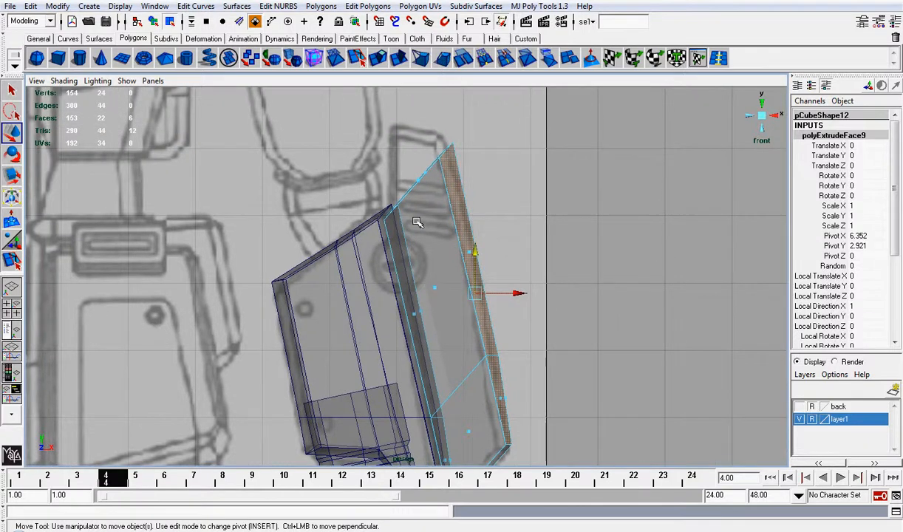
Raise the block's inner top vertices to the reference's upper edge, level the outer top vertices with them, and shift both sets inward in X
right_drag(418, 221, 377, 219)
drag(349, 171, 414, 257)
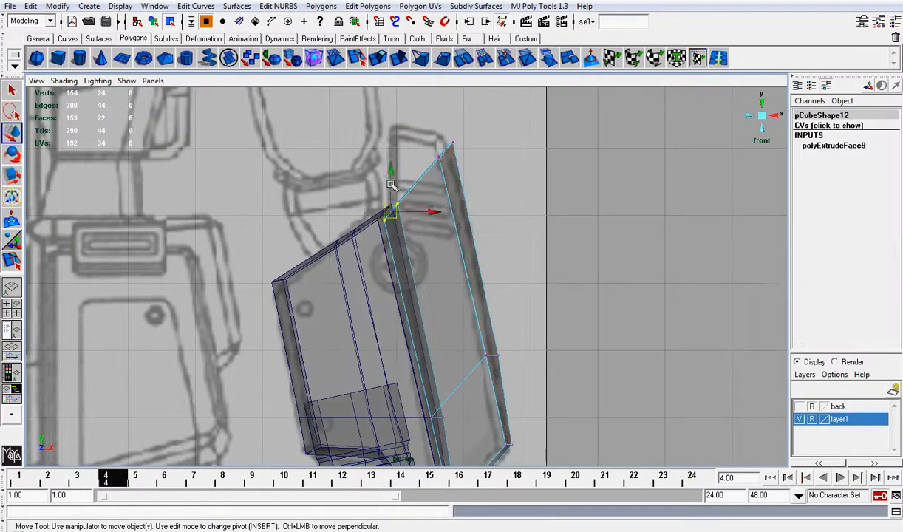
drag(391, 173, 394, 97)
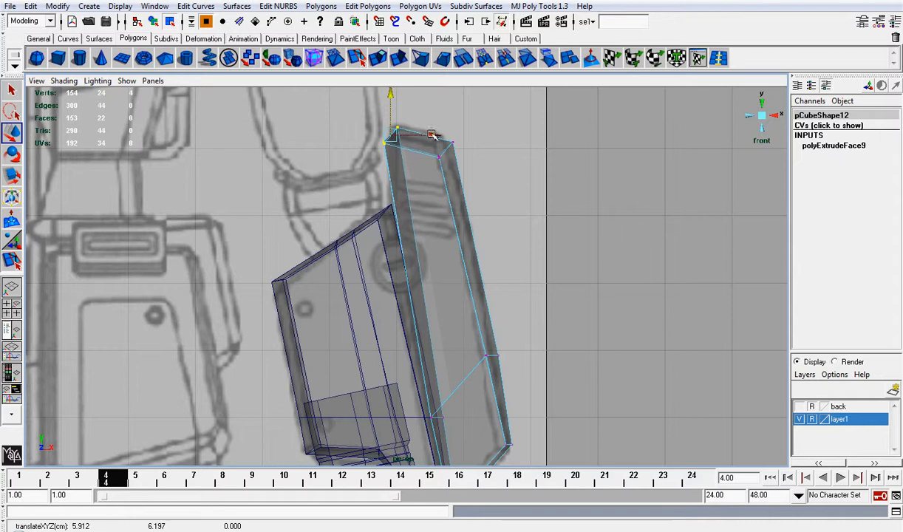
drag(432, 135, 428, 135)
drag(474, 189, 444, 92)
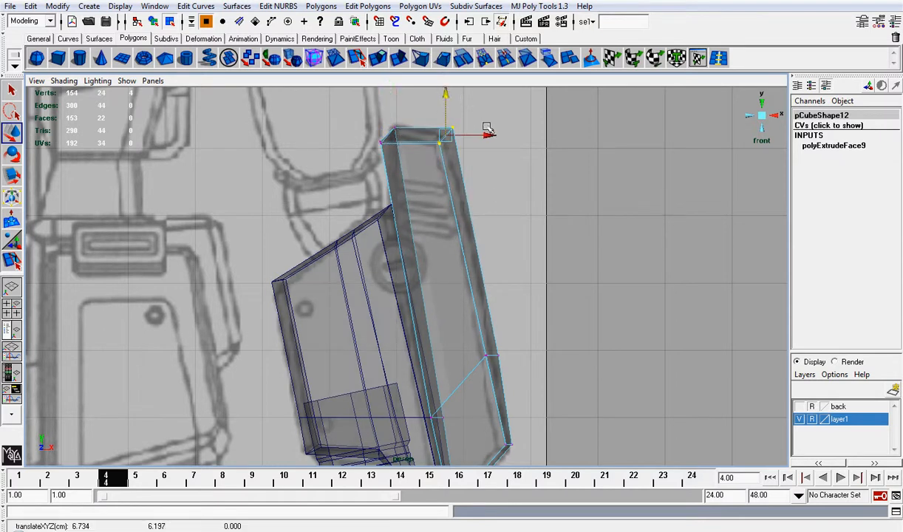
drag(488, 131, 477, 138)
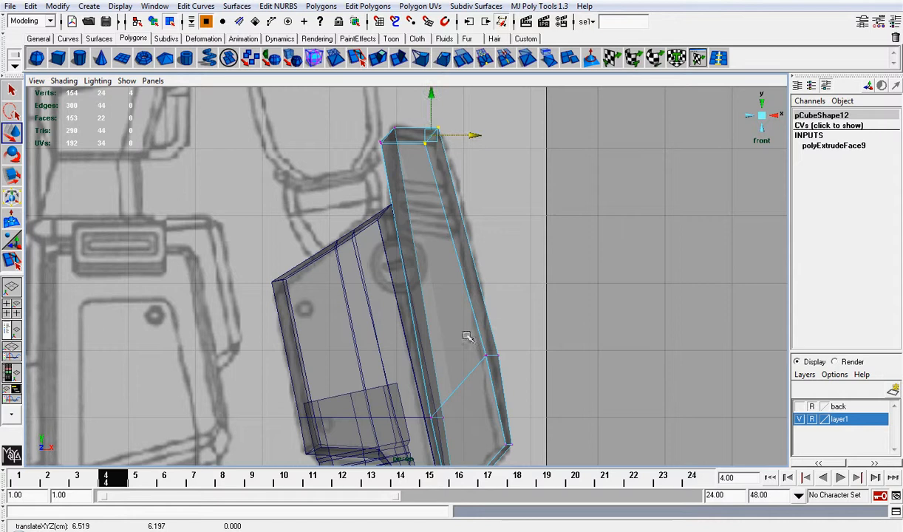
Move the block's outer vertices just above the lower corner inward in X onto the reference outline
drag(465, 336, 532, 357)
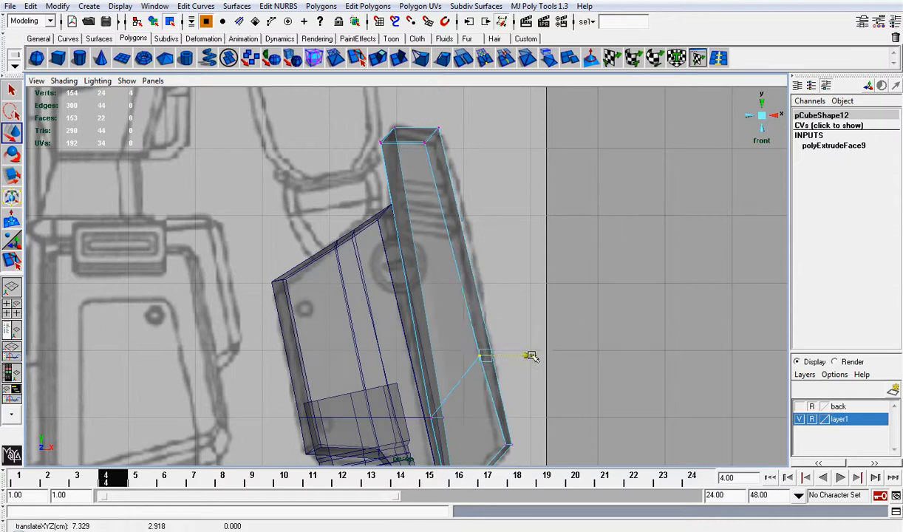
alt+middle_drag(524, 366, 513, 304)
scroll(513, 318, up, 2)
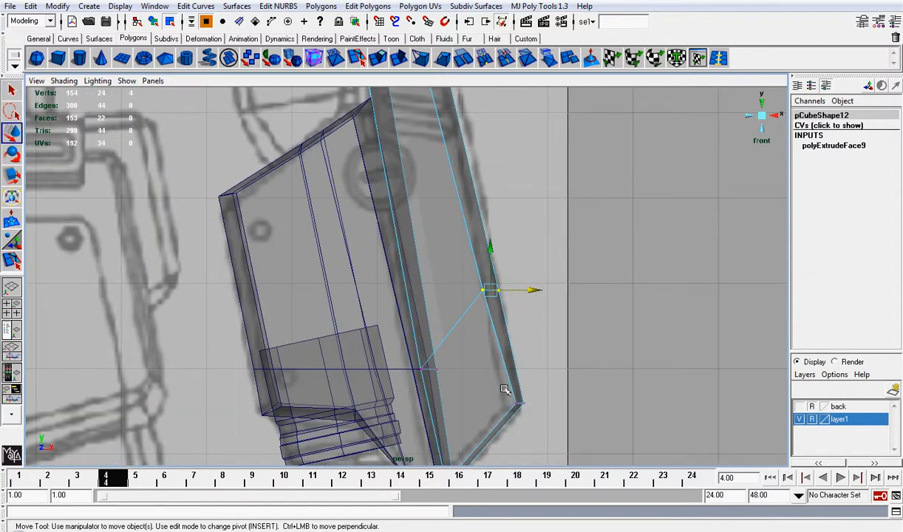
drag(520, 418, 547, 397)
alt+middle_drag(504, 264, 514, 371)
scroll(516, 362, up, 1)
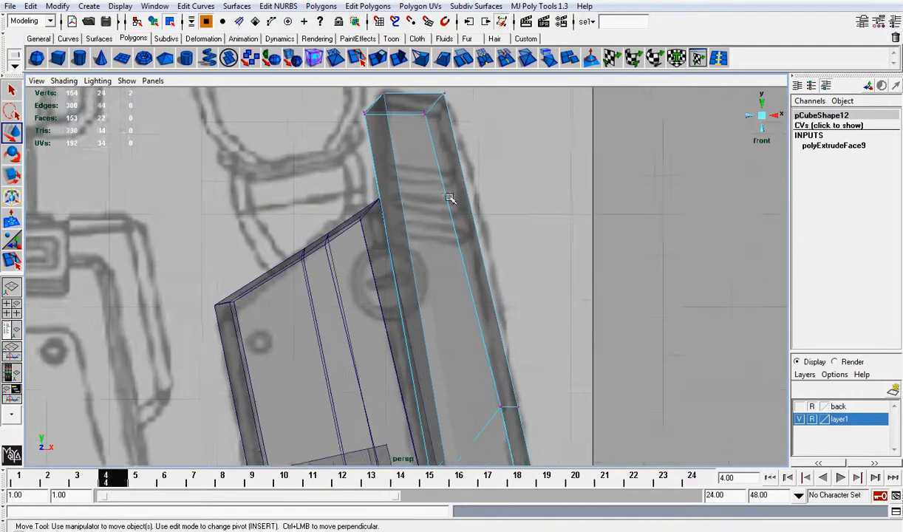
Turn off X-Ray shading so the forearm parts display as solid
alt+middle_drag(446, 197, 451, 261)
click(67, 92)
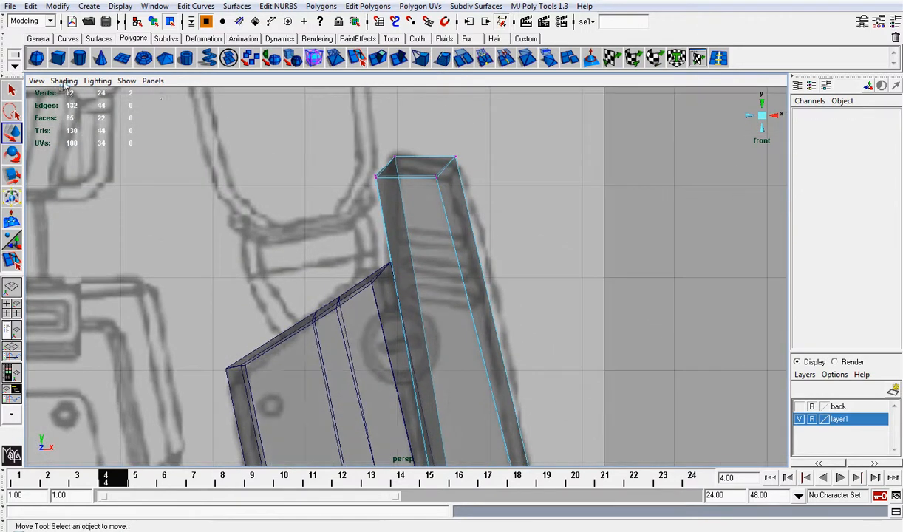
click(64, 80)
click(111, 222)
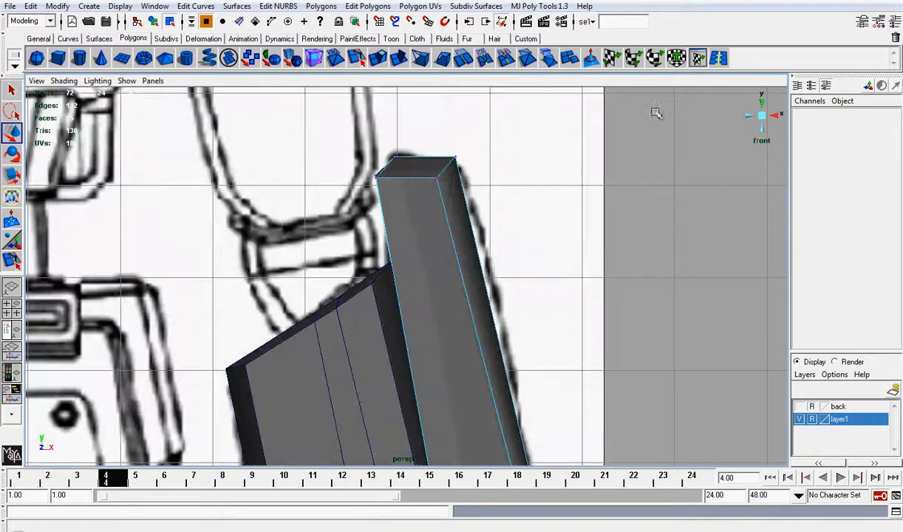
click(761, 114)
alt+drag(661, 166, 505, 193)
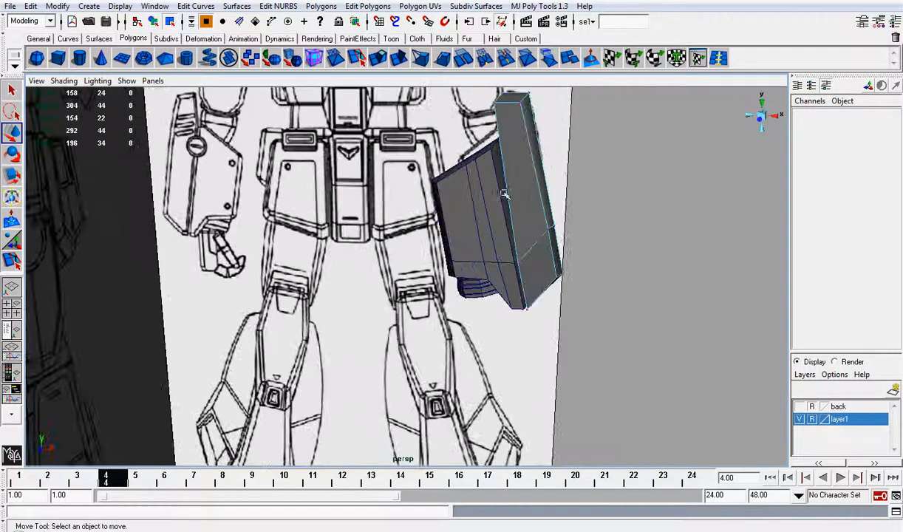
Flatten the armour block's four inner top vertices in X so they form a straight edge as seen from above
right_drag(494, 196, 516, 181)
click(520, 181)
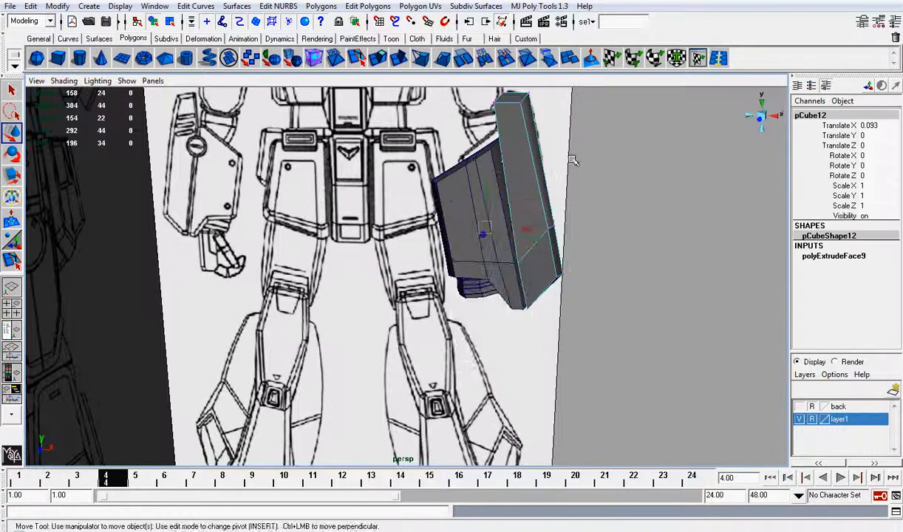
alt+drag(572, 156, 580, 210)
click(762, 103)
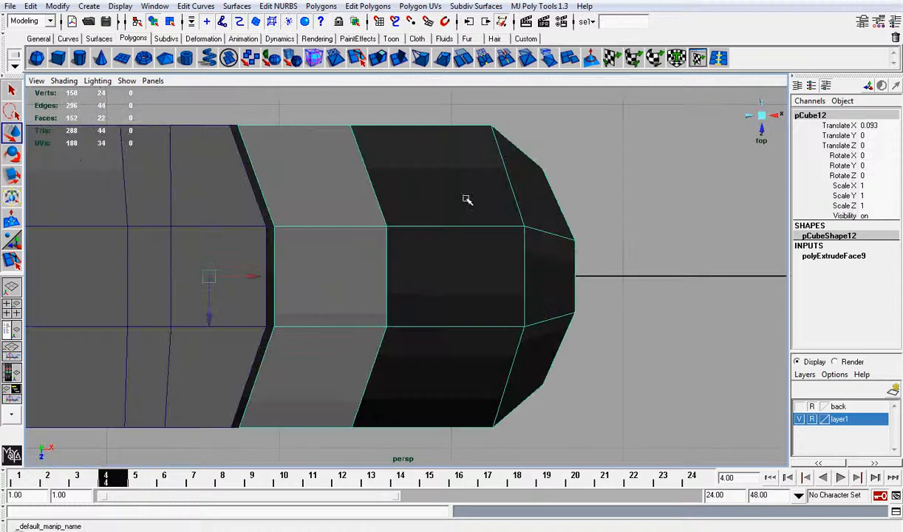
right_drag(302, 202, 296, 206)
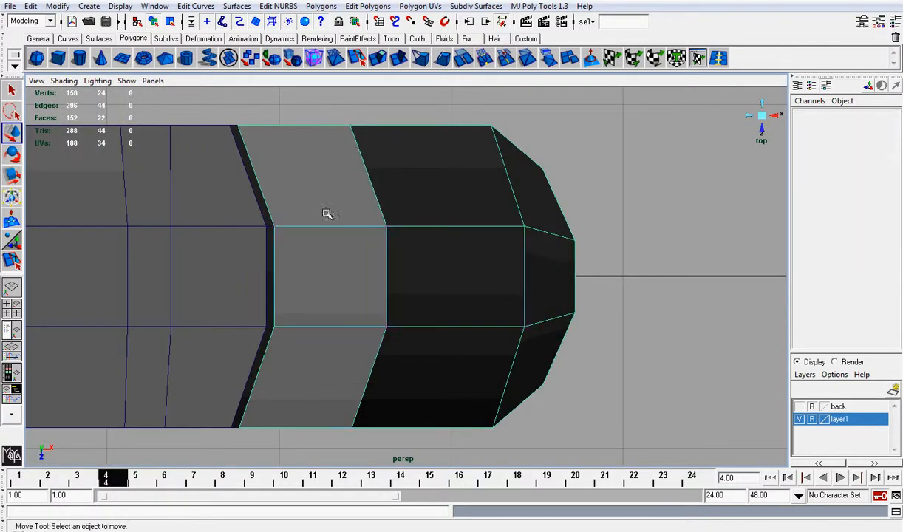
click(766, 116)
alt+drag(544, 213, 360, 291)
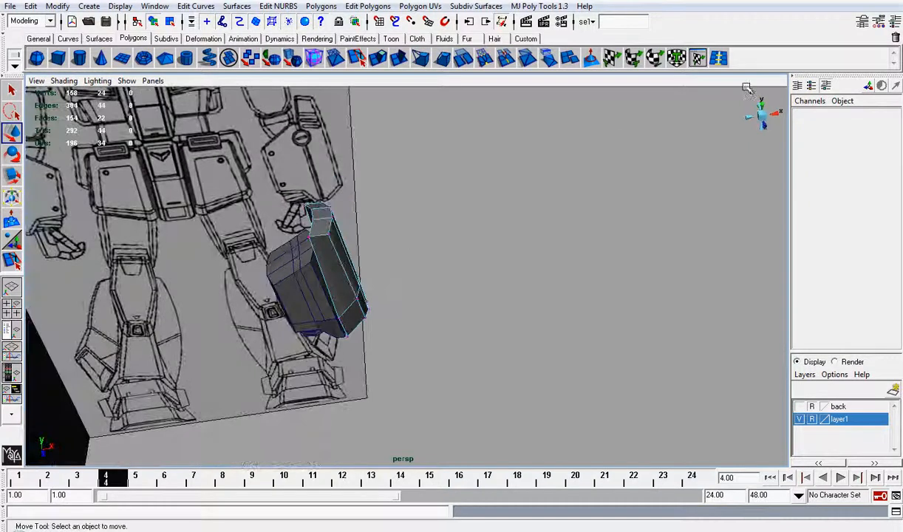
click(761, 104)
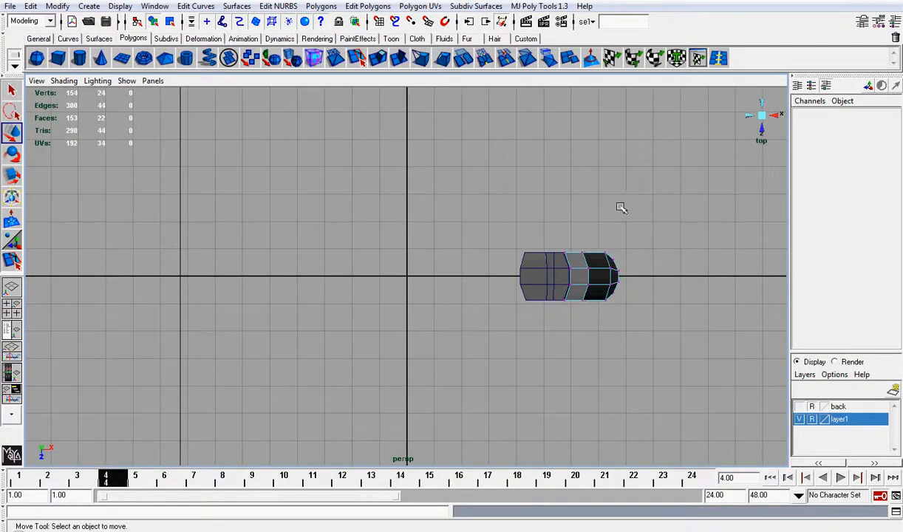
drag(581, 345, 582, 346)
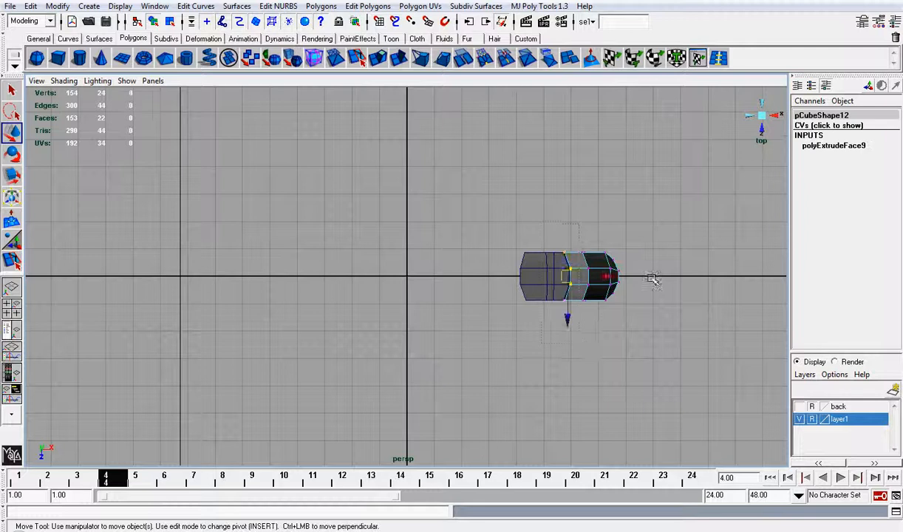
scroll(651, 278, up, 3)
key(r)
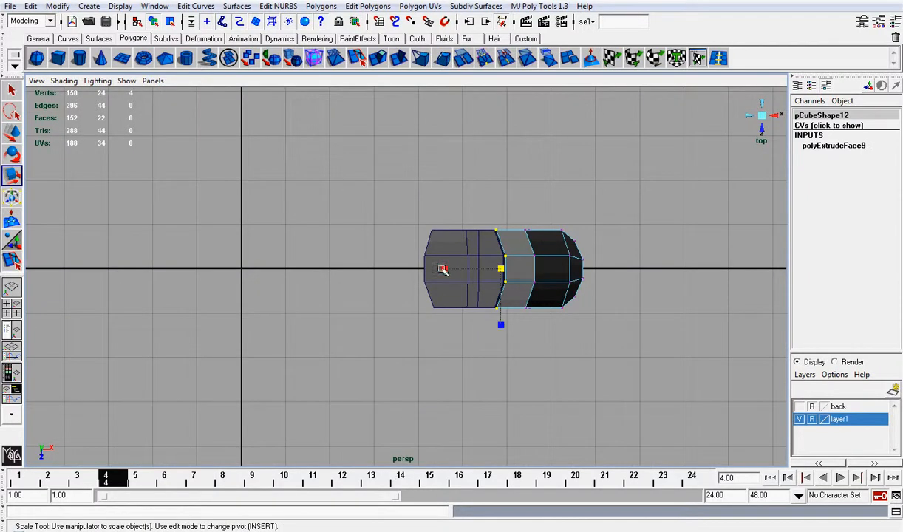
mouse_move(442, 269)
mouse_down()
mouse_move(484, 275)
mouse_move(444, 269)
mouse_up()
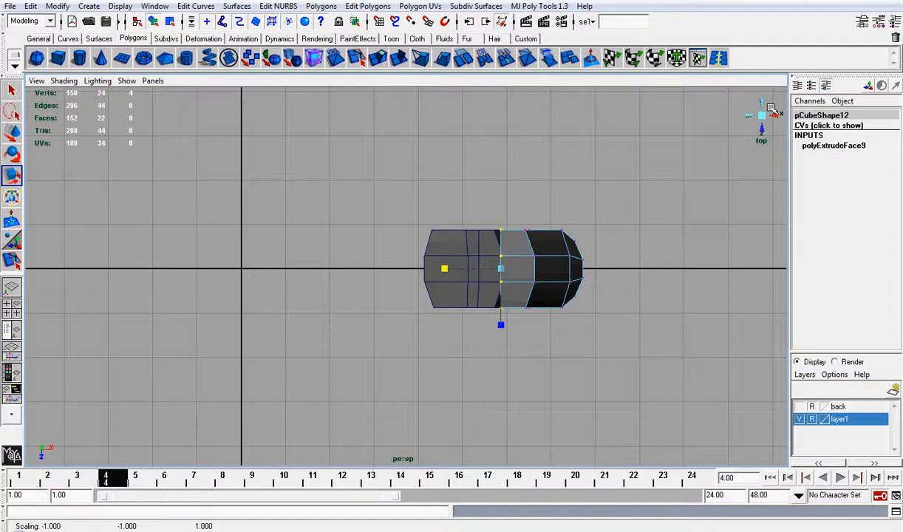
alt+drag(517, 222, 469, 244)
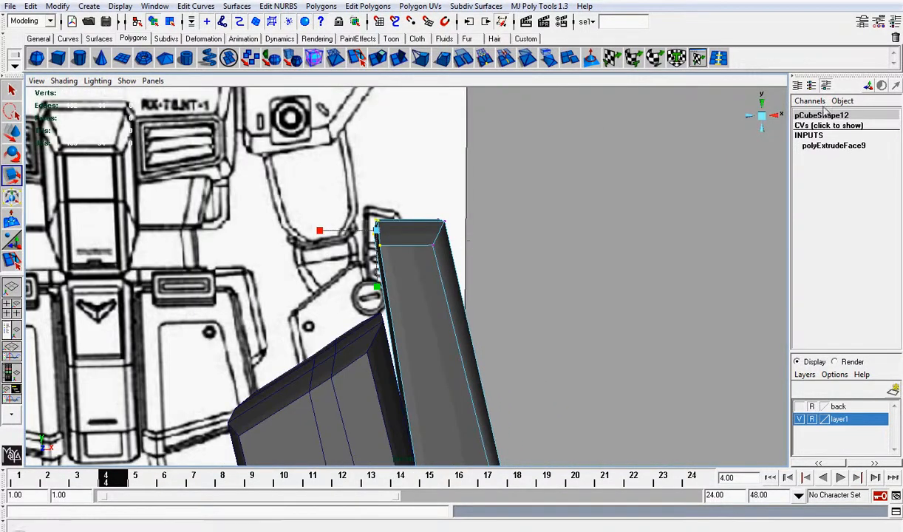
Select all vertices along the block's upper end in the side view and flatten them in Y
click(752, 116)
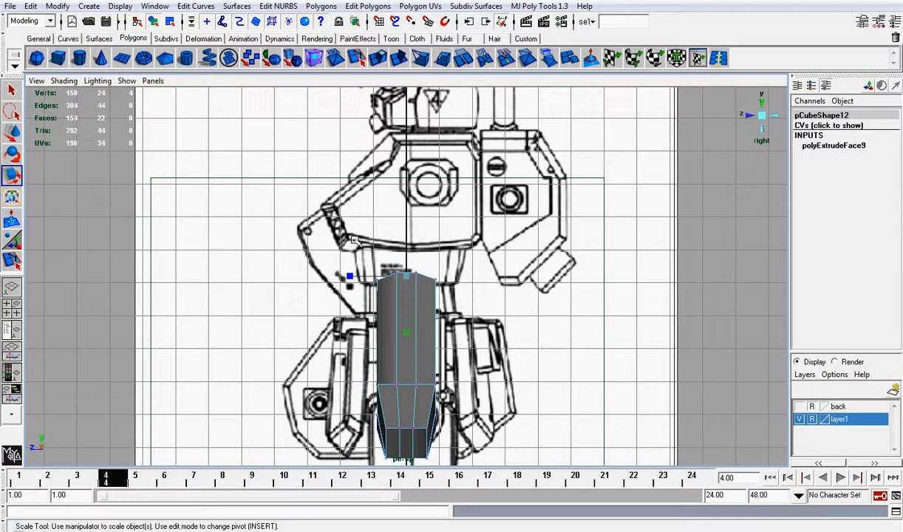
drag(353, 229, 473, 307)
drag(407, 331, 405, 294)
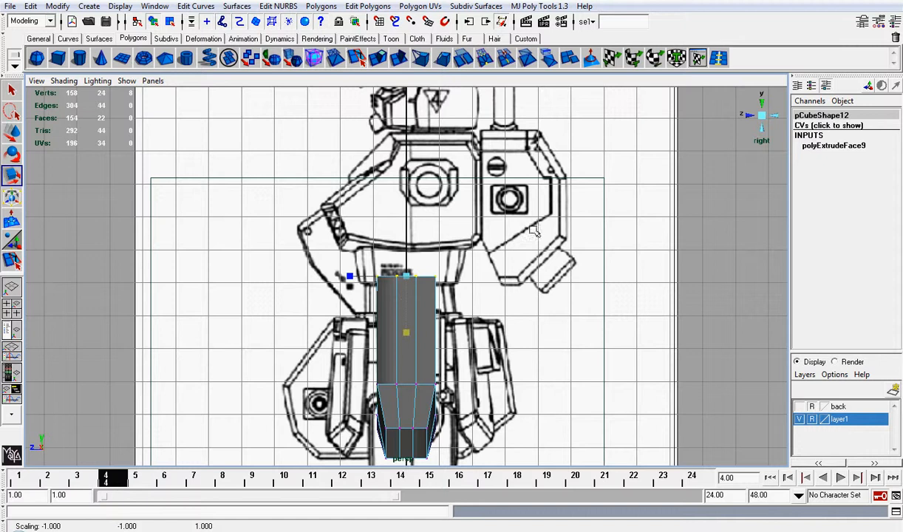
Isolate the four inner vertices at the block's lower end and flatten them in X into a straight edge
click(747, 116)
alt+middle_drag(510, 309, 516, 236)
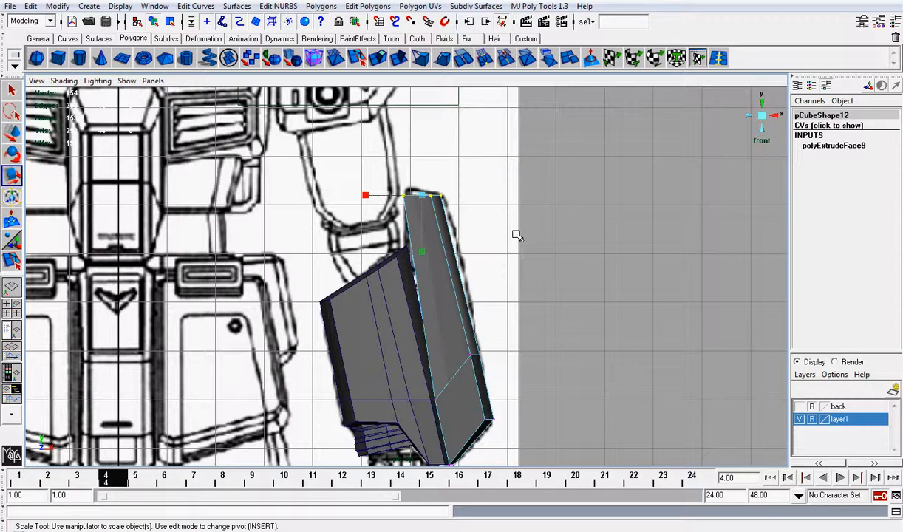
alt+middle_drag(502, 365, 501, 266)
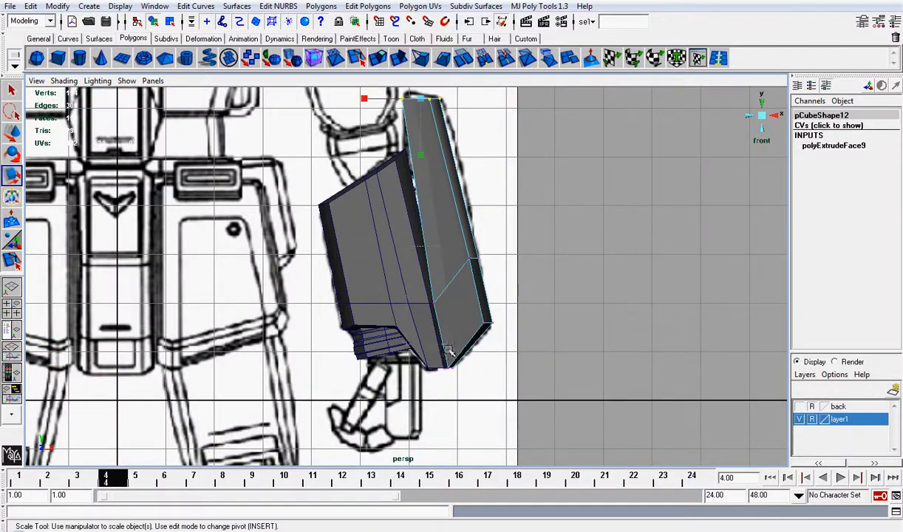
drag(449, 351, 467, 430)
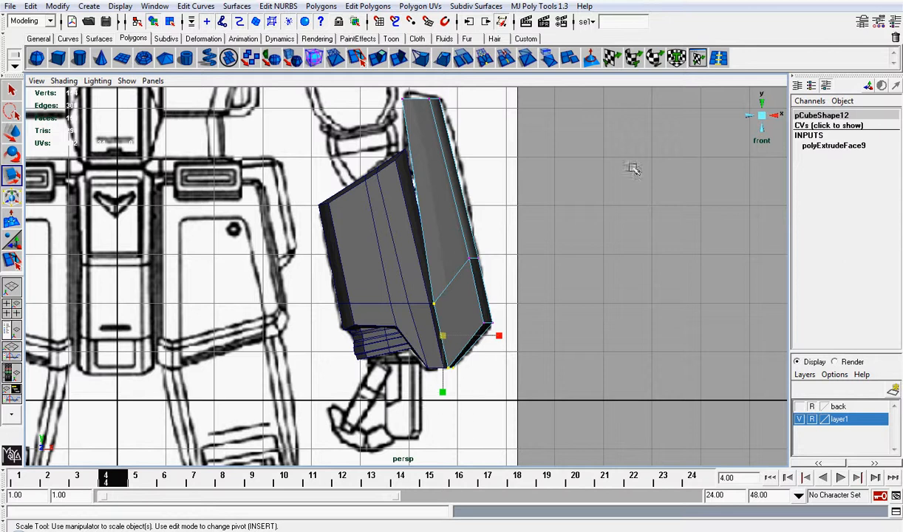
alt+drag(765, 116, 411, 243)
key(ctrl+z)
alt+drag(330, 247, 506, 264)
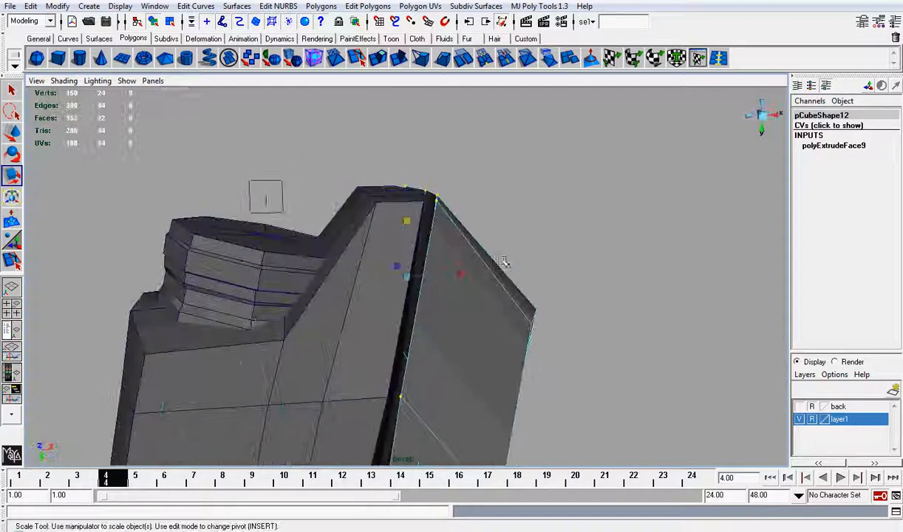
ctrl+drag(226, 303, 474, 463)
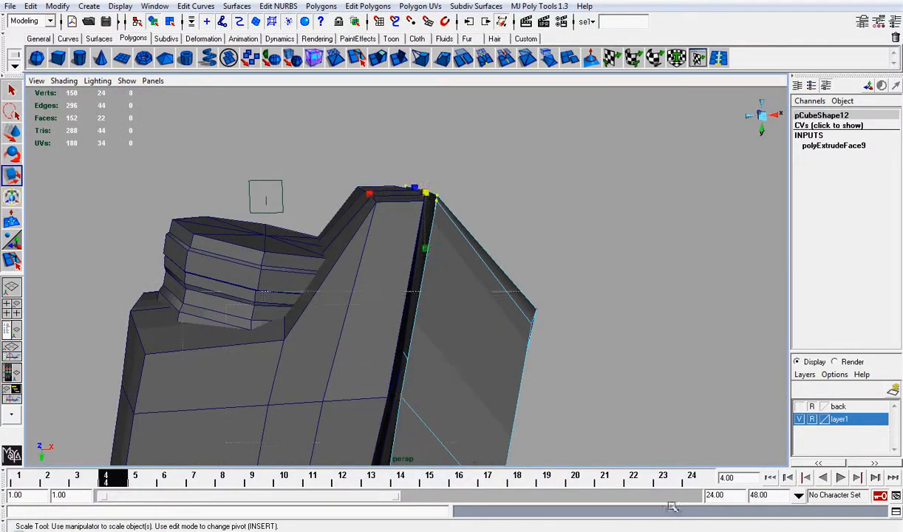
mouse_move(428, 246)
alt+mouse_down()
mouse_move(448, 256)
mouse_move(435, 268)
mouse_move(429, 239)
mouse_move(429, 246)
alt+mouse_up()
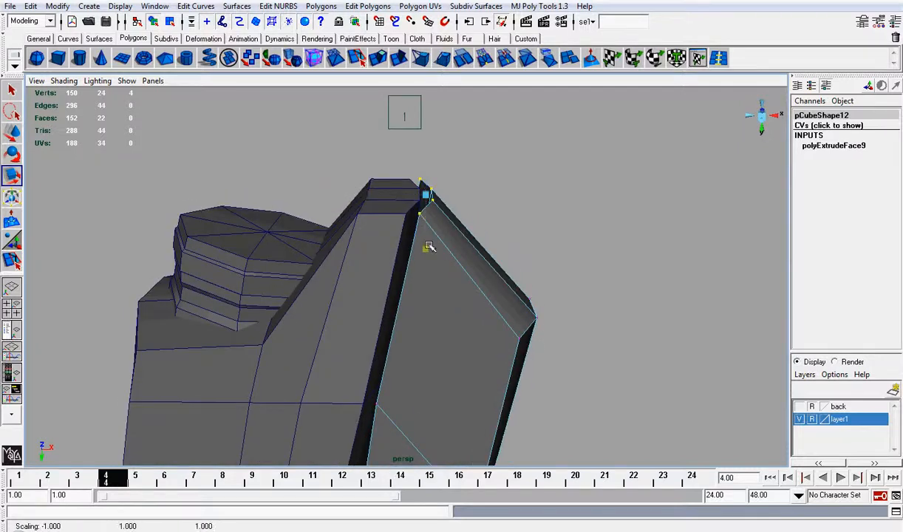
alt+drag(491, 239, 396, 255)
drag(374, 210, 411, 214)
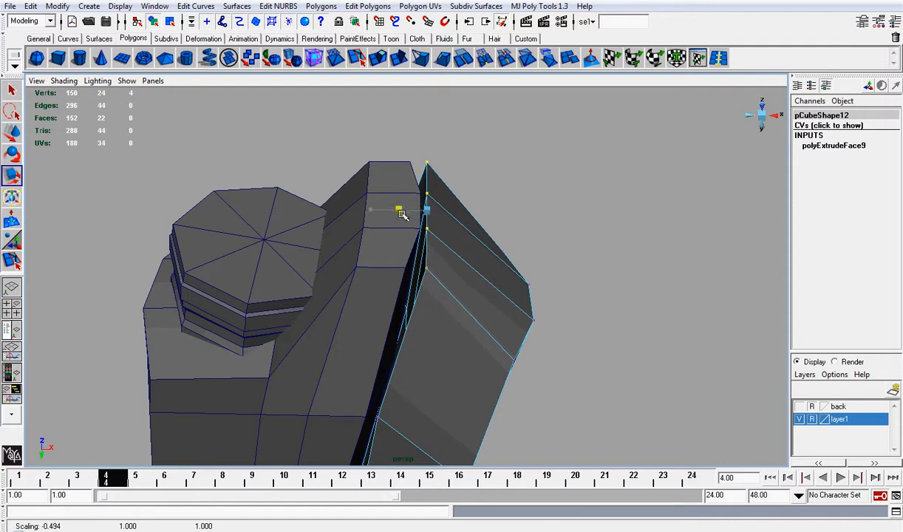
click(519, 181)
Flatten the four vertices at the block's outer lower corner in X into a straight edge
scroll(521, 185, down, 4)
alt+drag(524, 188, 507, 236)
right_drag(424, 242, 406, 242)
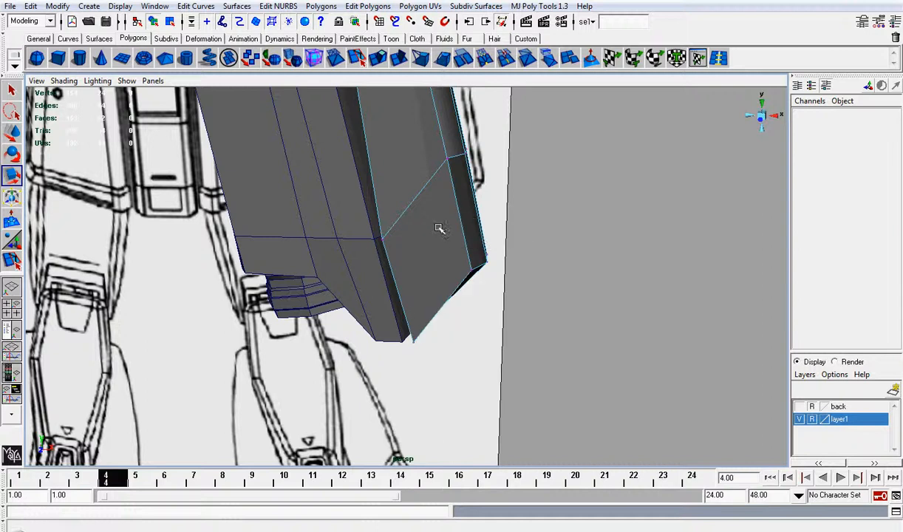
drag(440, 227, 544, 295)
click(750, 116)
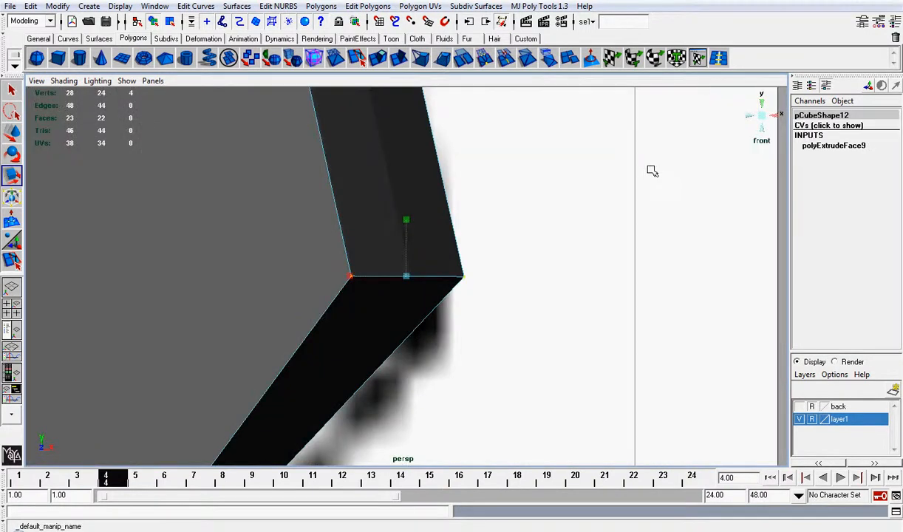
drag(355, 276, 392, 278)
click(760, 118)
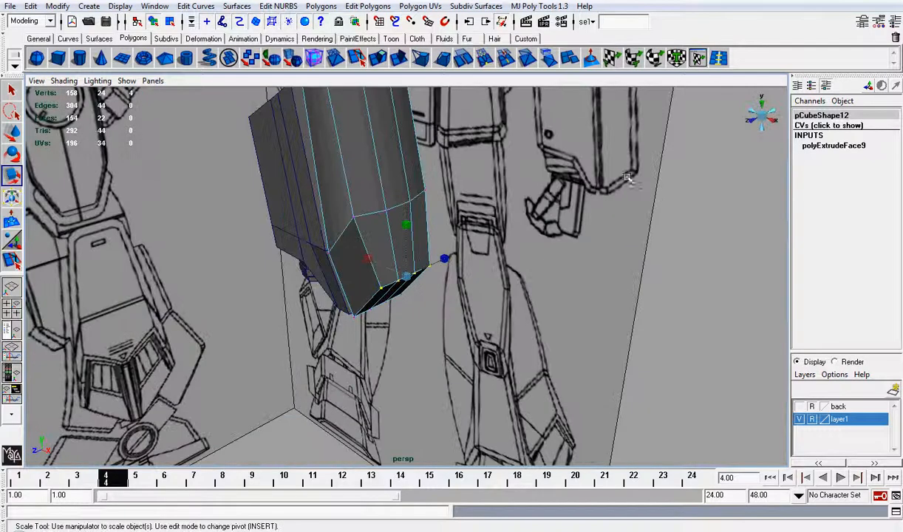
Check the armour block against the front reference and undo the recent vertex flattening, back through the edit of its inner top vertices
alt+drag(627, 177, 502, 248)
alt+drag(481, 202, 497, 214)
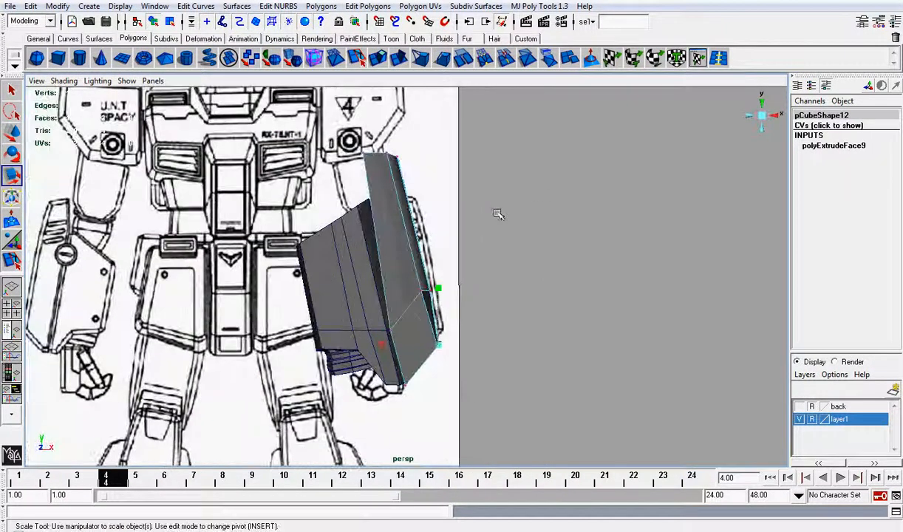
click(750, 116)
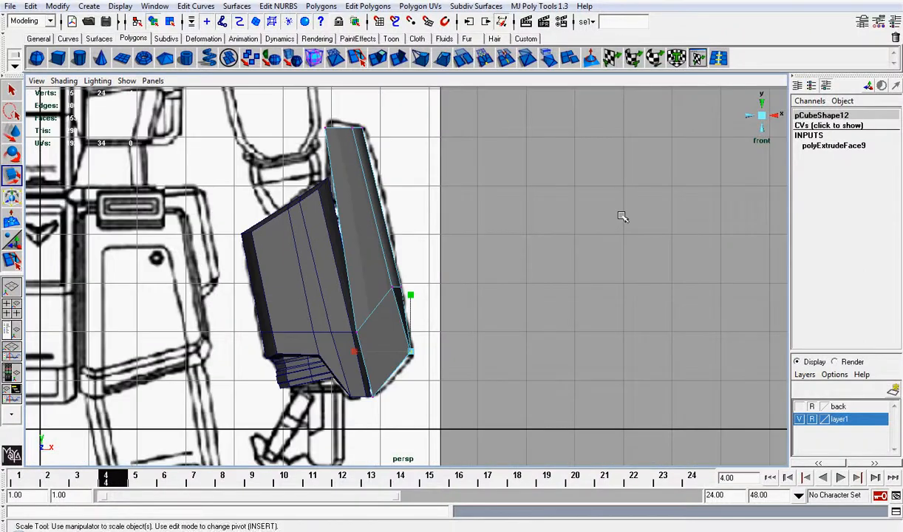
key(ctrl+z)
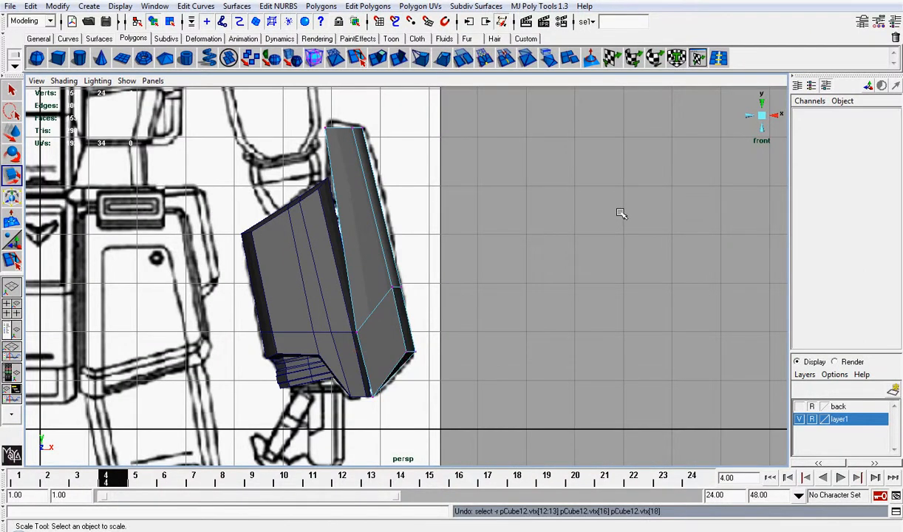
key(ctrl+z)
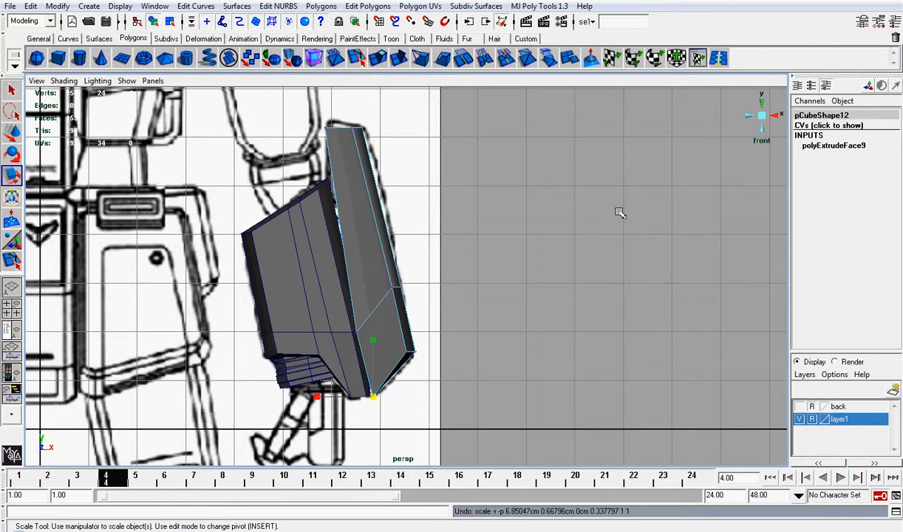
key(ctrl+z)
key(ctrl+z)
key(ctrl+z)
key(ctrl+z)
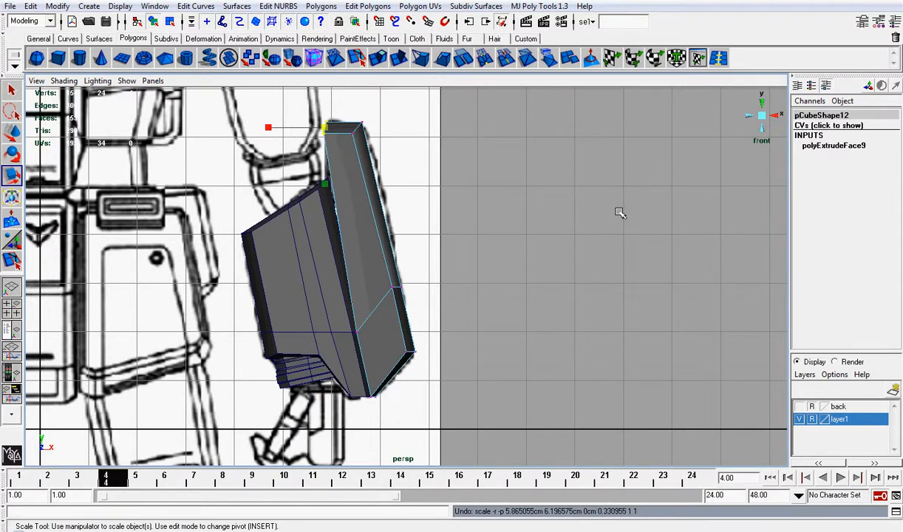
Select the vertices along the inner forearm block's armour-side edge and examine their alignment from above and from the front
alt+drag(625, 203, 604, 244)
right_drag(489, 276, 534, 259)
scroll(538, 256, down, 3)
click(504, 325)
alt+drag(504, 325, 427, 246)
right_drag(427, 246, 349, 248)
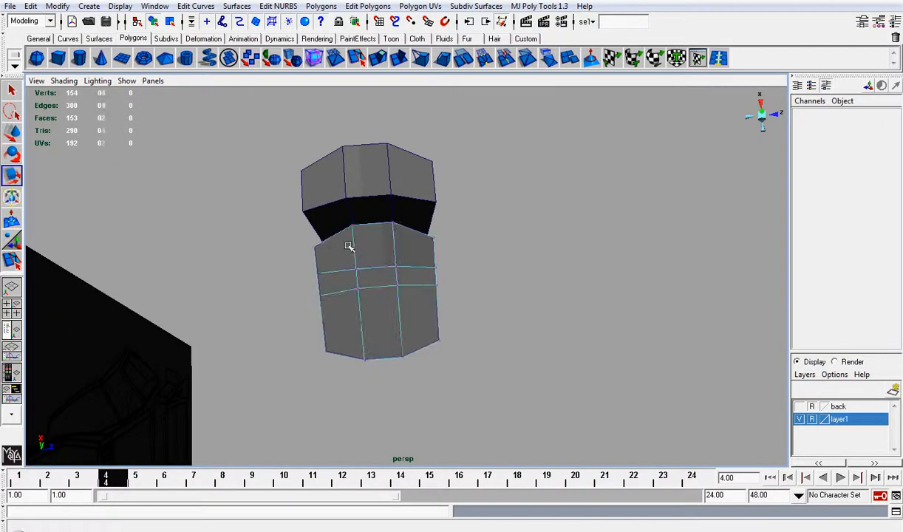
drag(305, 225, 440, 285)
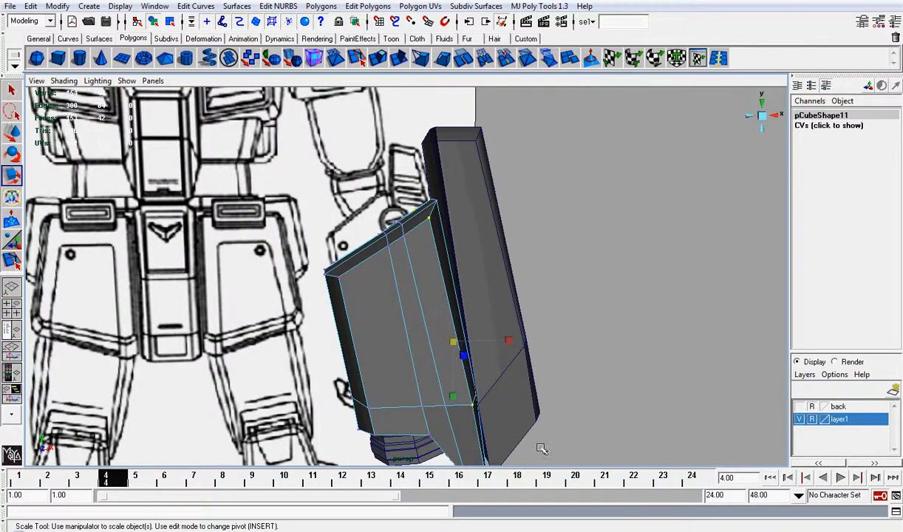
alt+drag(540, 448, 579, 339)
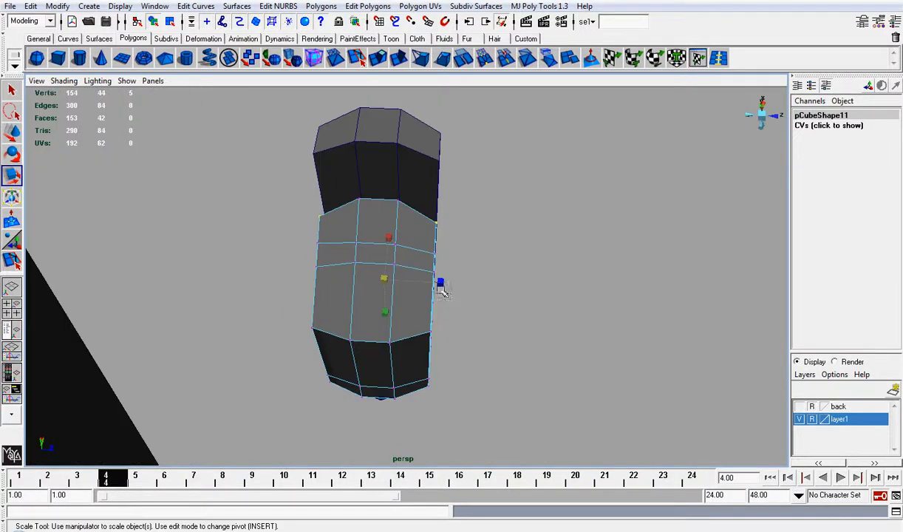
drag(441, 288, 438, 280)
click(569, 258)
alt+drag(567, 259, 431, 229)
right_drag(425, 230, 447, 213)
click(537, 196)
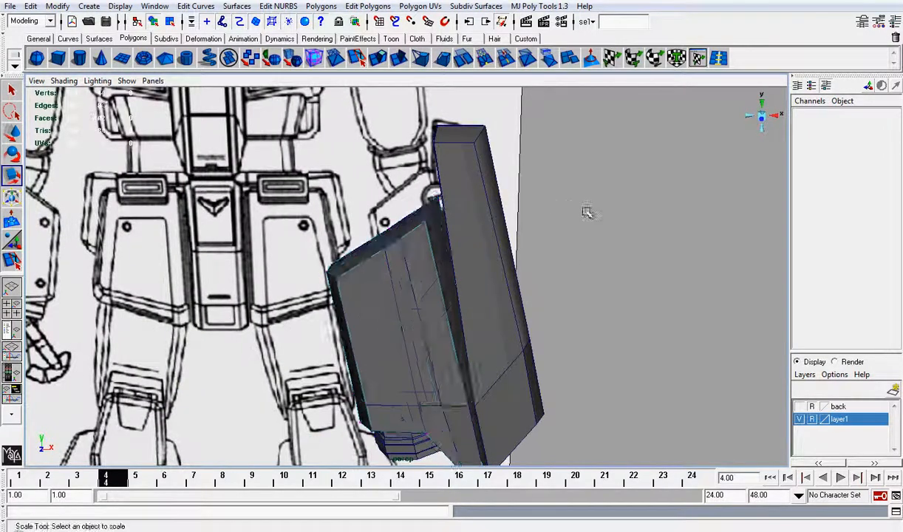
In the front view, select the outer armour block's four inner top vertices and move them in X to 5.747
alt+right_drag(588, 213, 552, 250)
alt+drag(552, 250, 622, 199)
click(755, 119)
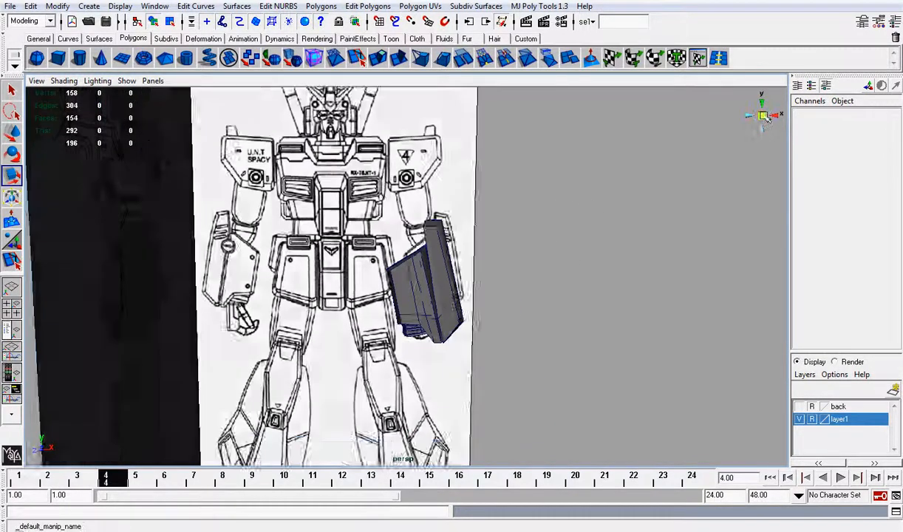
click(751, 118)
scroll(560, 246, up, 8)
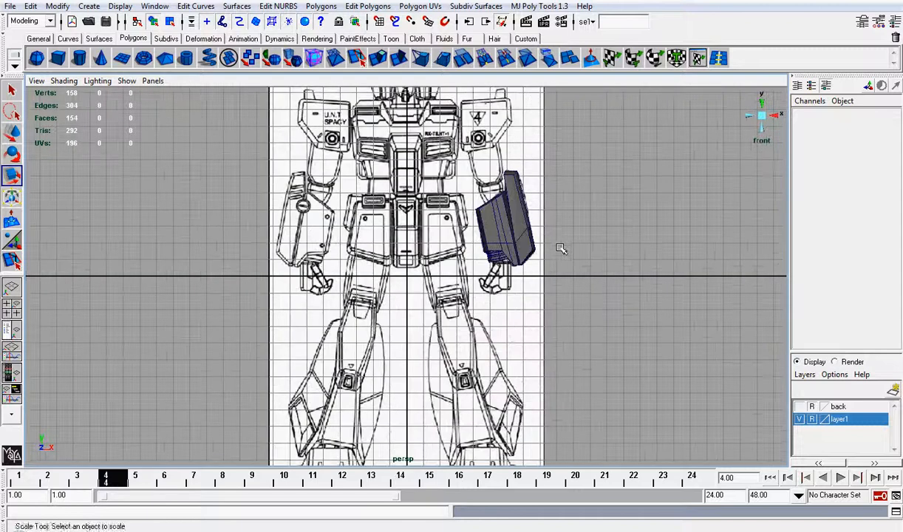
scroll(485, 255, up, 6)
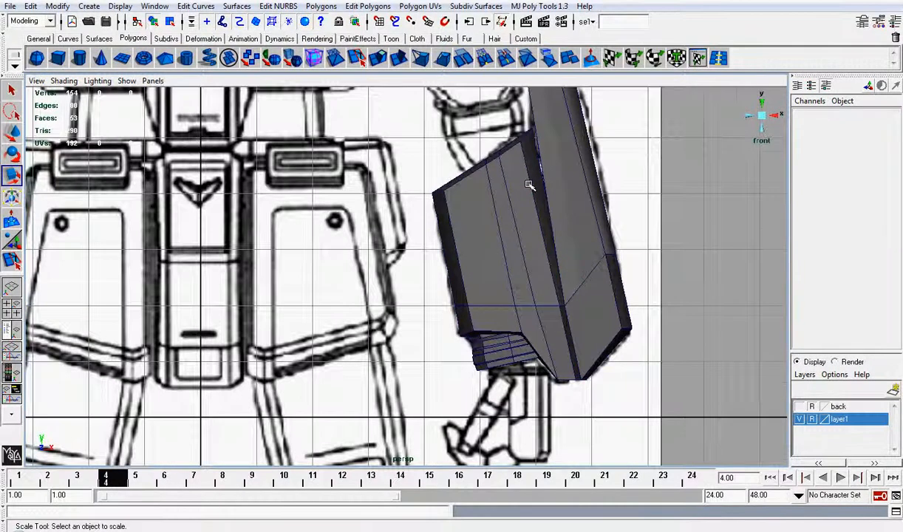
click(504, 230)
alt+drag(504, 231, 506, 234)
scroll(503, 227, up, 3)
alt+middle_drag(534, 173, 518, 201)
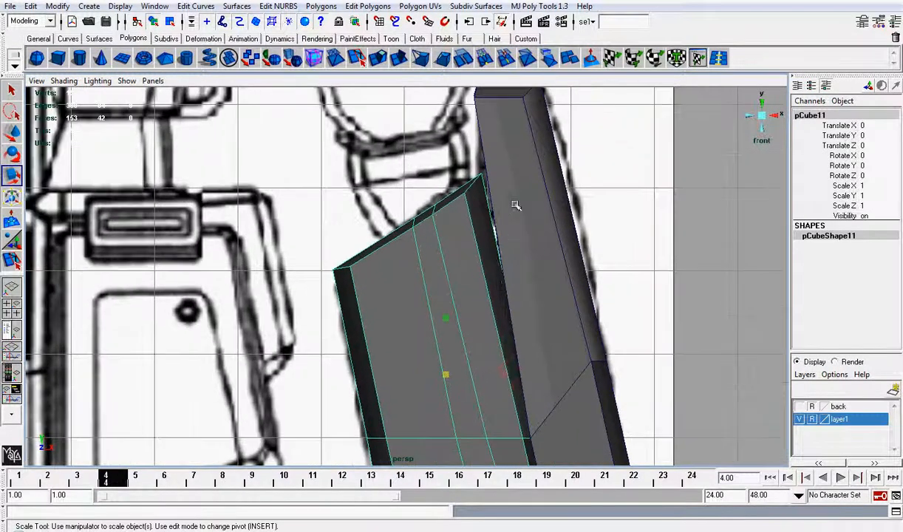
right_click(508, 202)
click(538, 210)
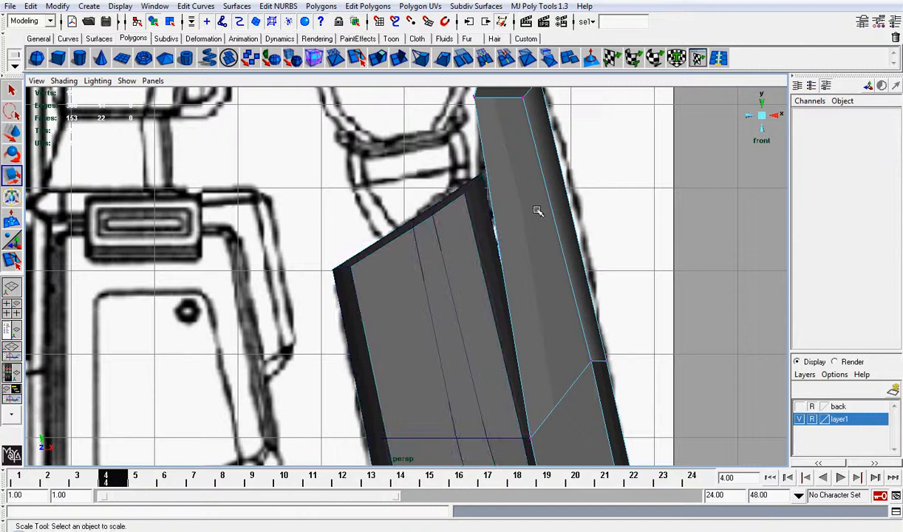
right_drag(538, 210, 521, 208)
scroll(523, 207, down, 5)
drag(407, 167, 431, 231)
scroll(431, 231, up, 2)
key(w)
drag(489, 172, 484, 173)
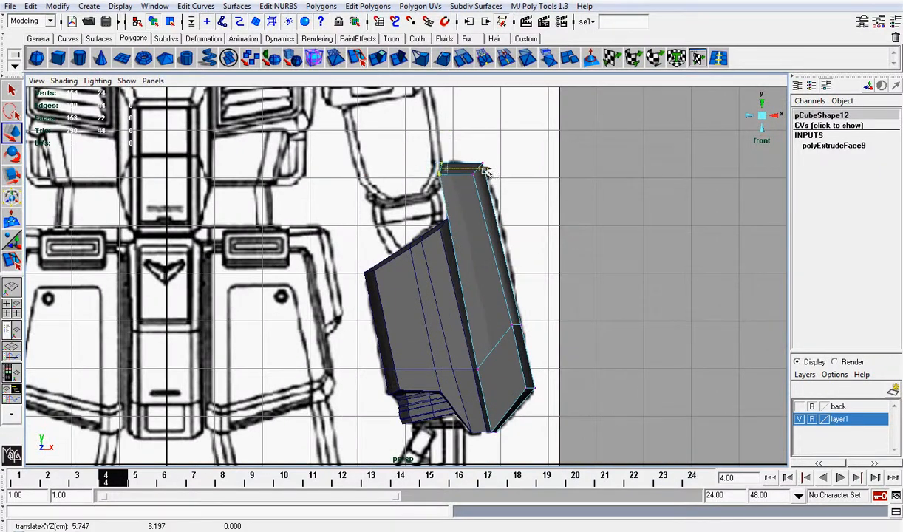
Turn on X-ray shading and shift the armour block's inner top vertices in X to 5.861, keeping their height
click(64, 81)
click(82, 221)
scroll(479, 126, up, 2)
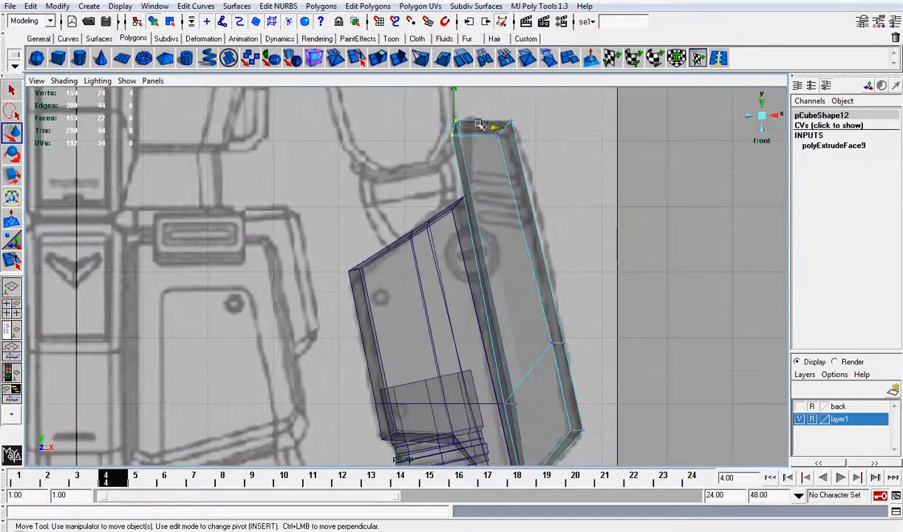
mouse_move(453, 96)
mouse_down()
mouse_move(453, 103)
mouse_move(460, 97)
mouse_up()
key(ctrl+z)
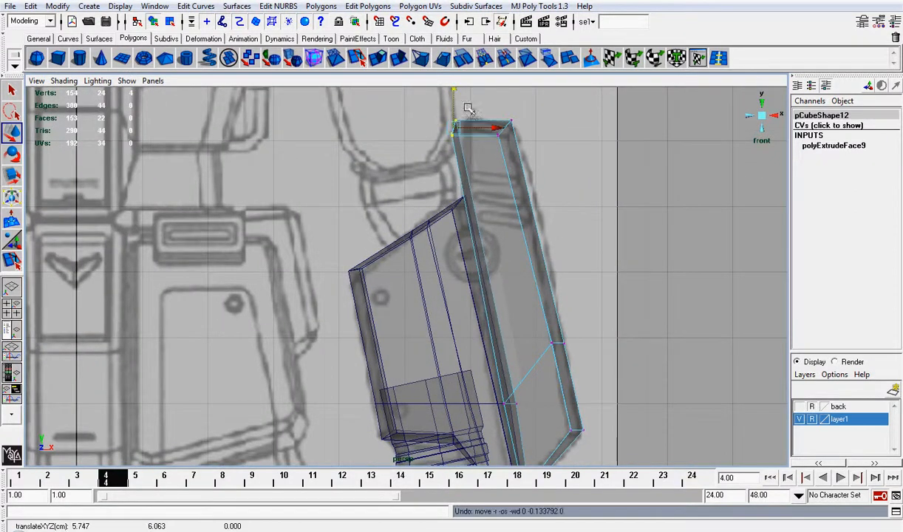
drag(497, 128, 505, 129)
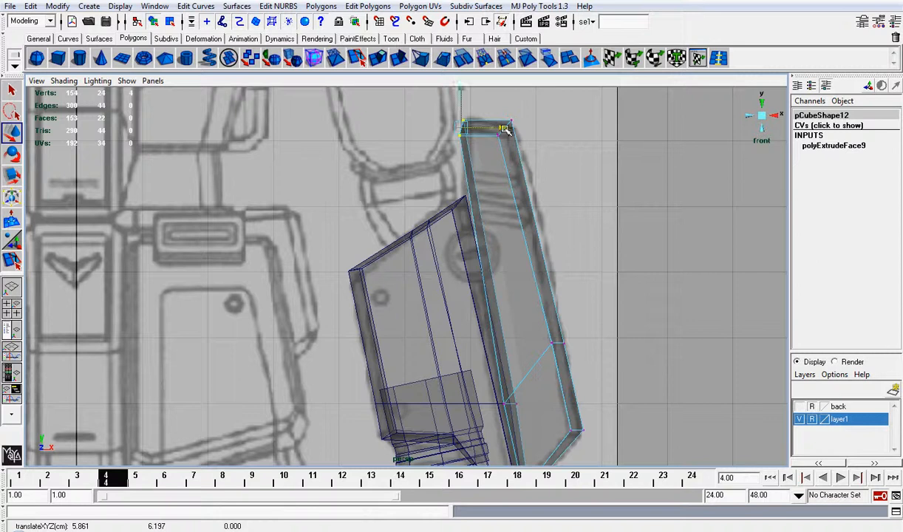
Move the inner forearm block's top corner vertices in X to 5.914 and the neighbouring top-edge vertices in Y to 4.726
click(438, 223)
right_drag(436, 224, 425, 225)
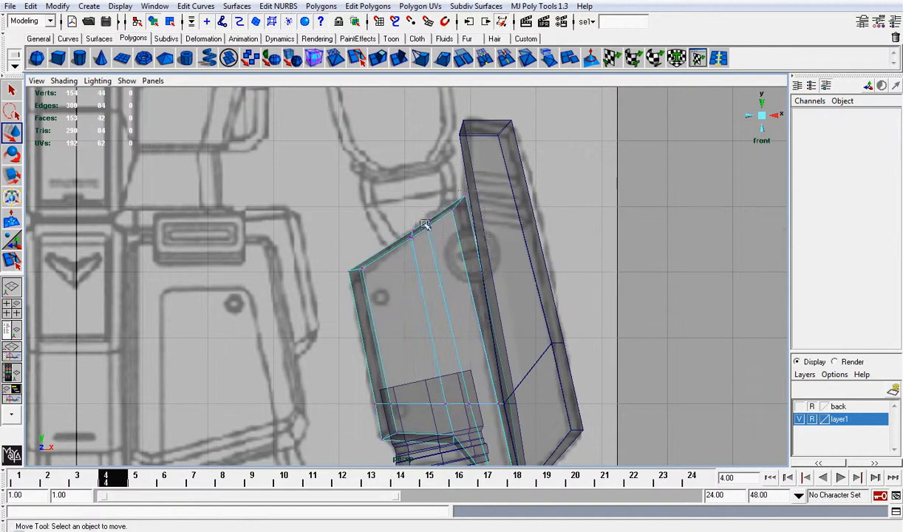
click(459, 201)
drag(499, 205, 504, 206)
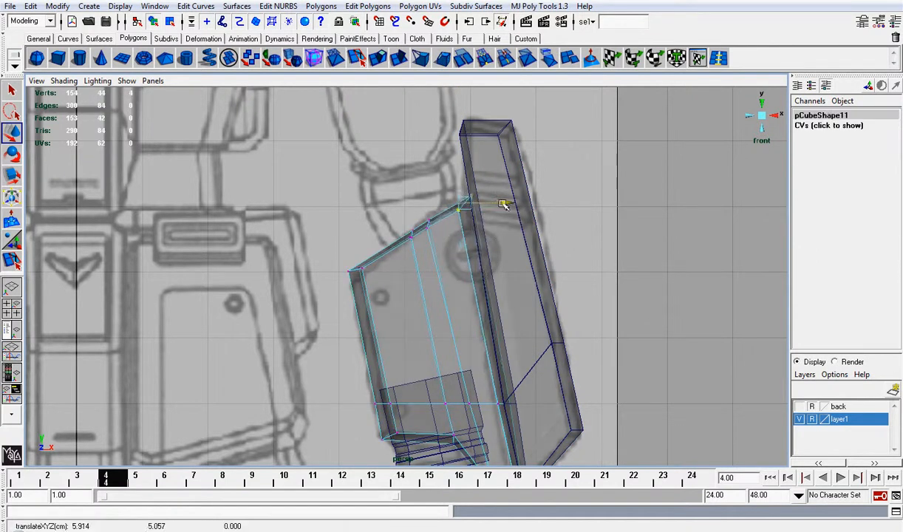
click(428, 222)
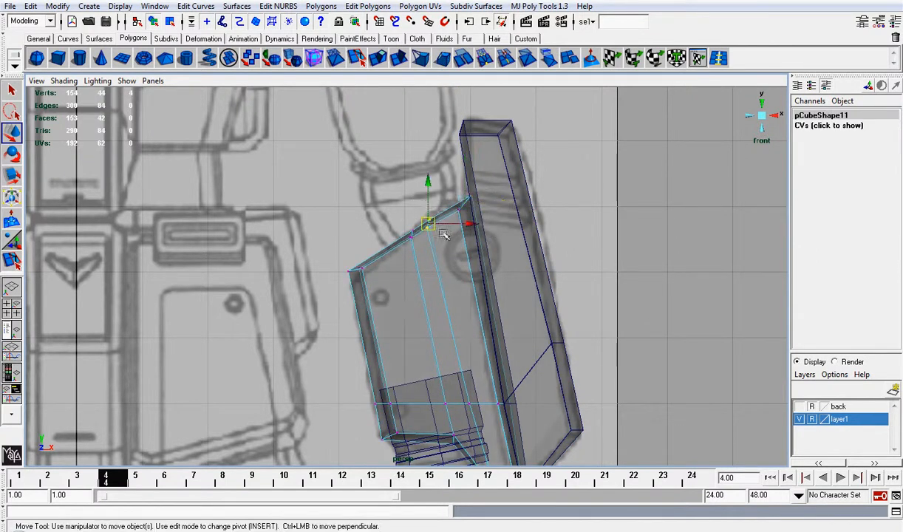
drag(429, 187, 428, 187)
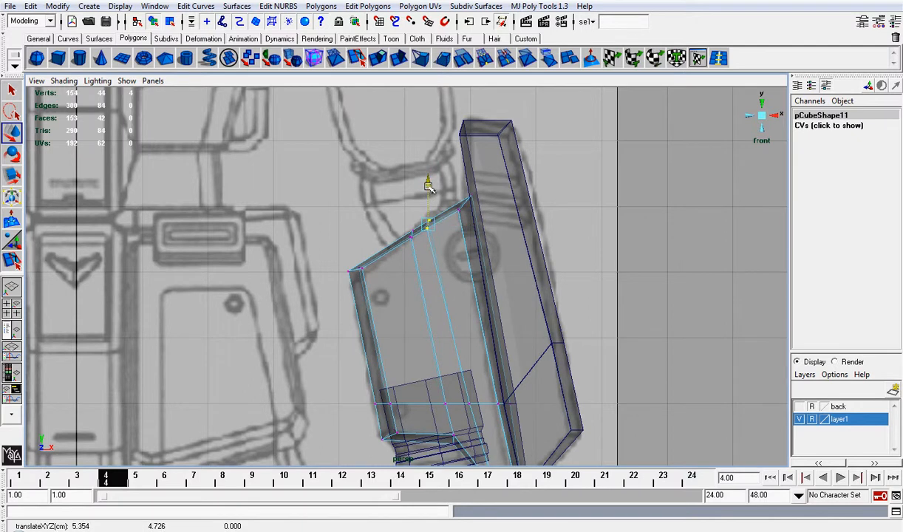
Leave vertex editing with X-ray shading turned off, and save the scene
right_drag(438, 285, 482, 270)
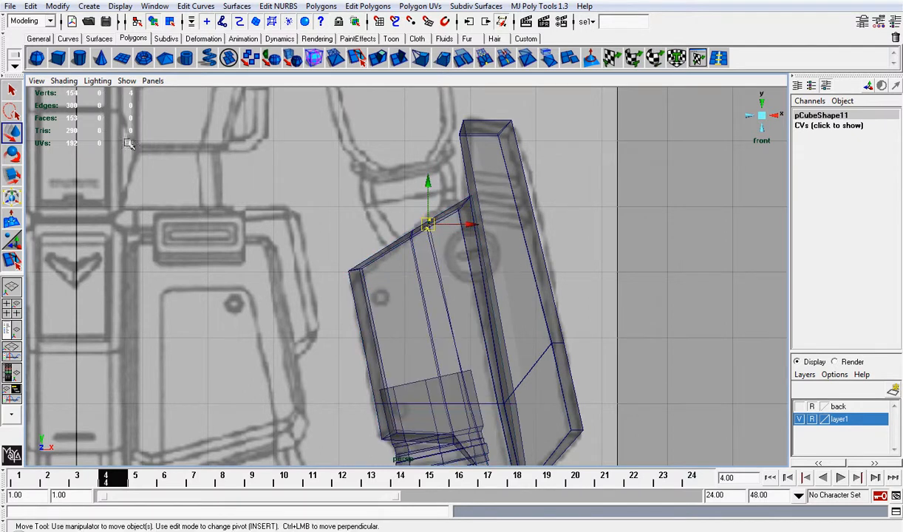
click(71, 82)
click(85, 225)
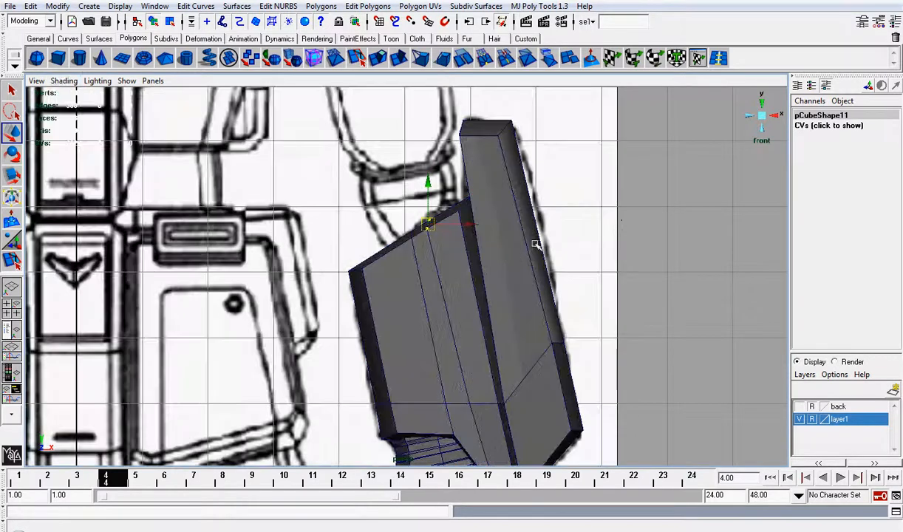
click(642, 224)
alt+right_drag(641, 224, 621, 222)
key(q)
key(ctrl+s)
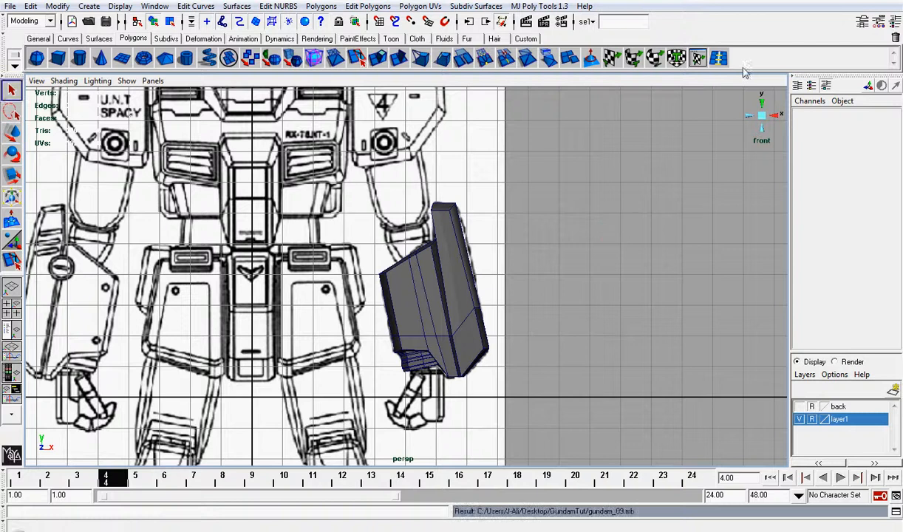
Select the outer armour block in the front view and turn on X-ray shading to see the reference through it
click(762, 115)
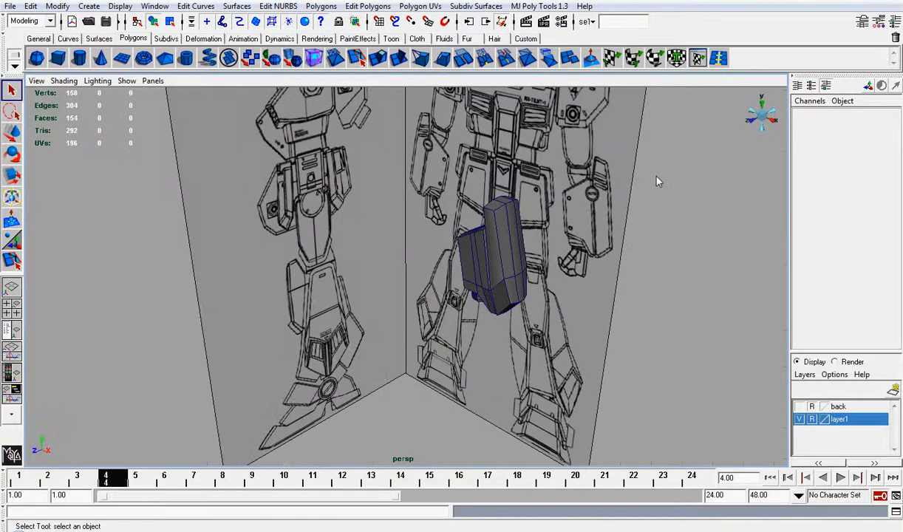
alt+drag(658, 181, 661, 144)
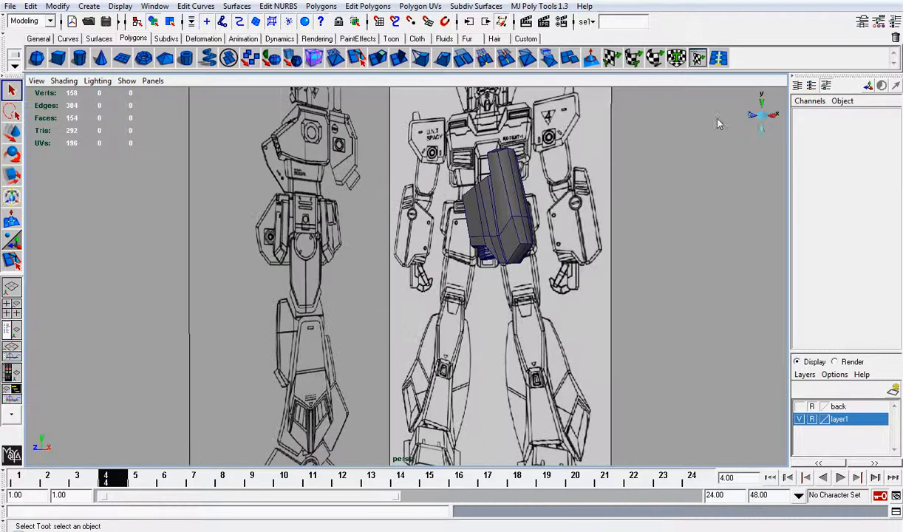
click(753, 117)
alt+middle_drag(570, 184, 464, 242)
scroll(461, 253, up, 3)
scroll(462, 253, up, 2)
click(412, 220)
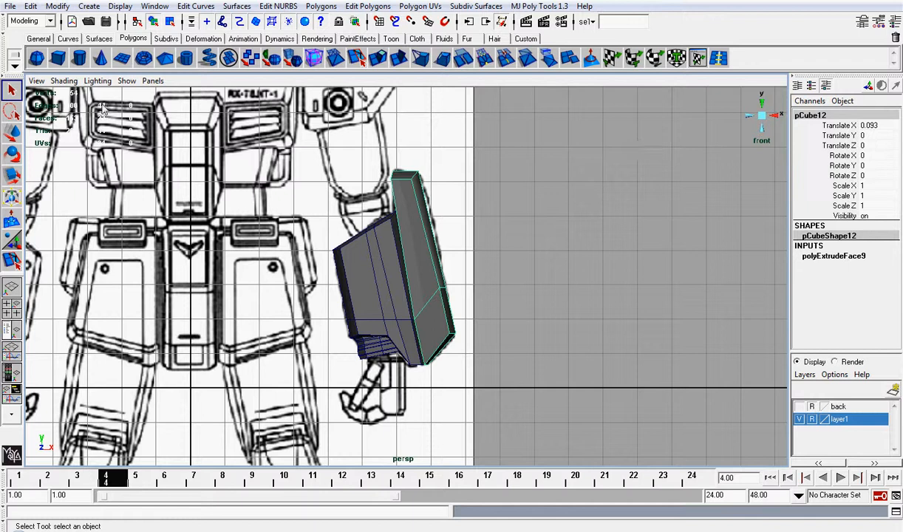
click(64, 80)
click(88, 223)
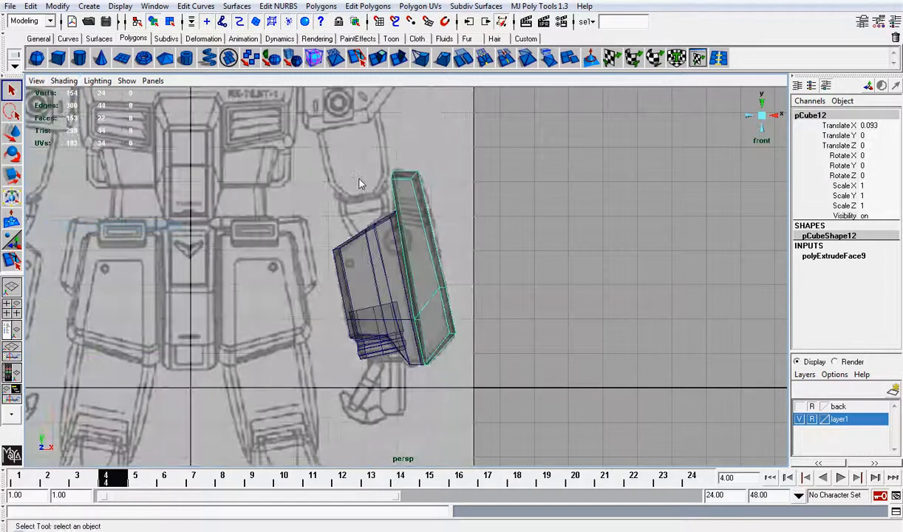
scroll(360, 183, up, 2)
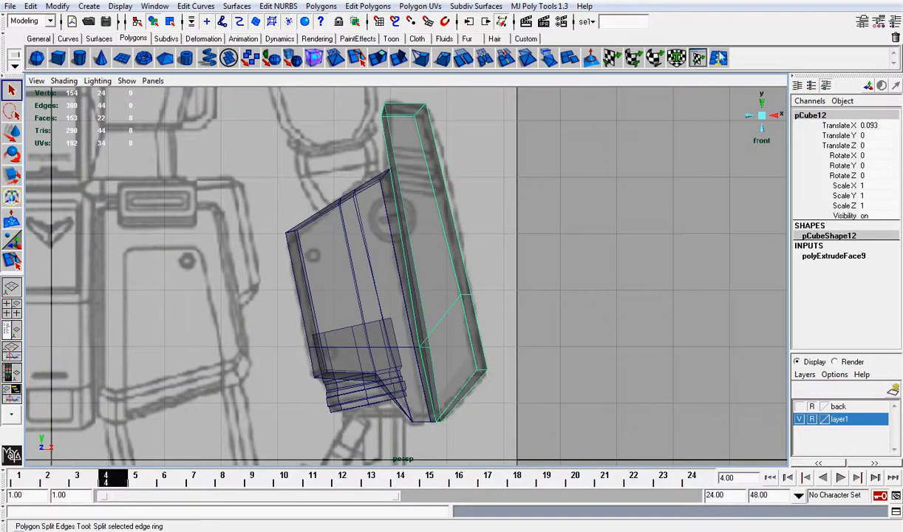
Insert an edge loop across the armour block's upper part, level with the uppermost vent line in the reference
click(697, 58)
scroll(477, 151, up, 3)
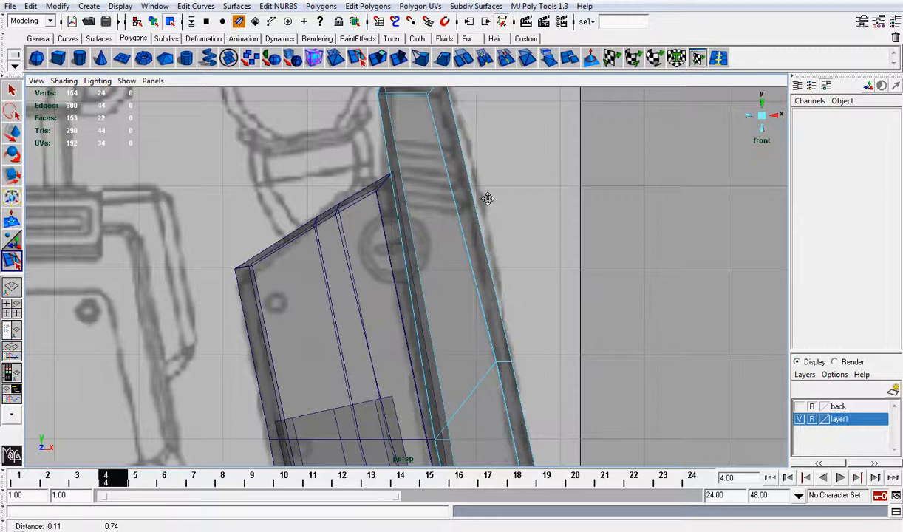
drag(453, 164, 456, 169)
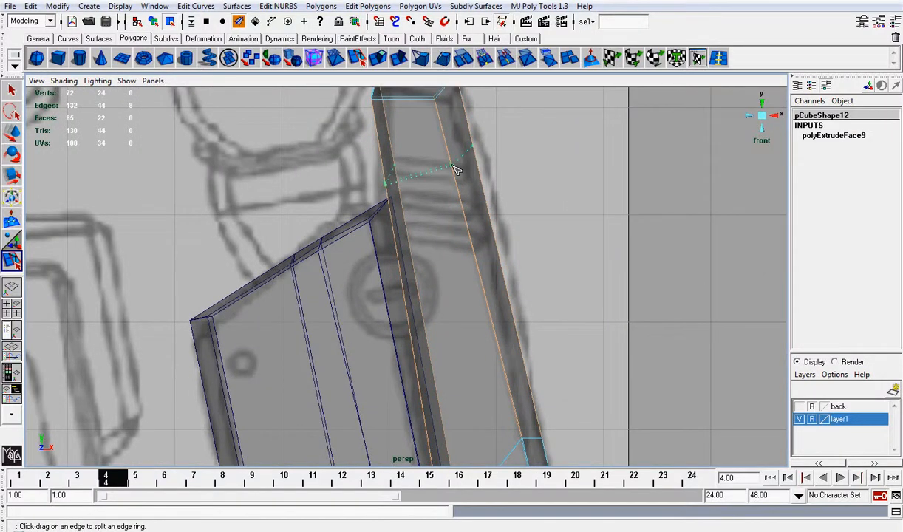
drag(456, 169, 456, 168)
Scale the new edge loop flat in Y and widen it in X by a factor of about 1.06
key(r)
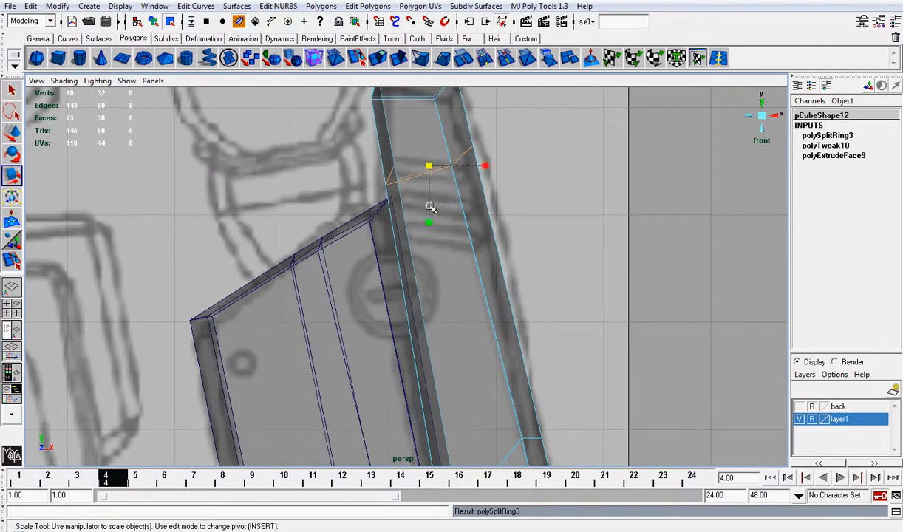
drag(430, 220, 427, 168)
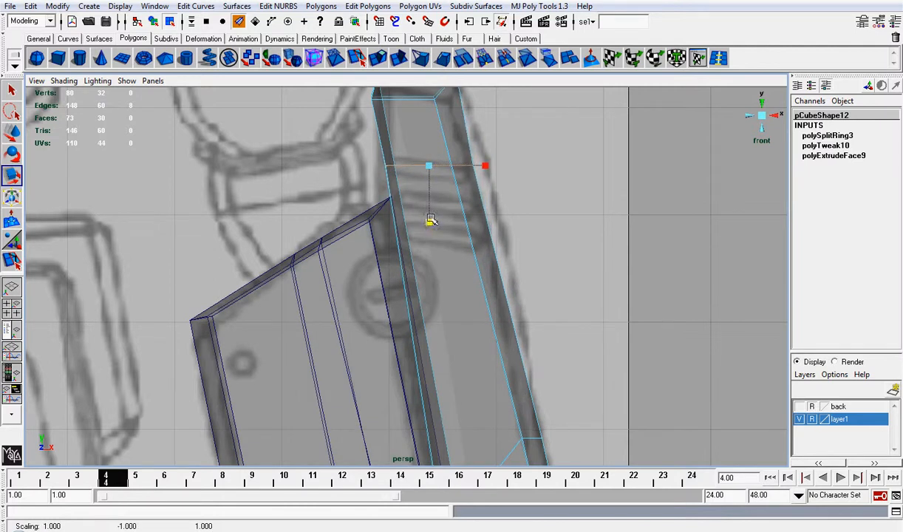
drag(431, 220, 428, 179)
drag(486, 166, 490, 166)
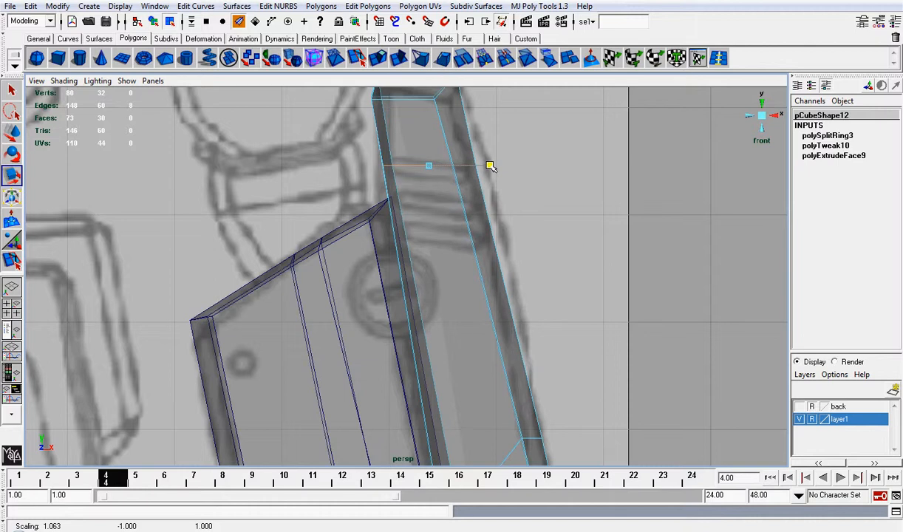
Raise the uppermost edge loop onto its vent line, and insert a second loop below it, flattened in Y, at about Y 5.35
key(w)
drag(429, 136, 428, 131)
click(720, 58)
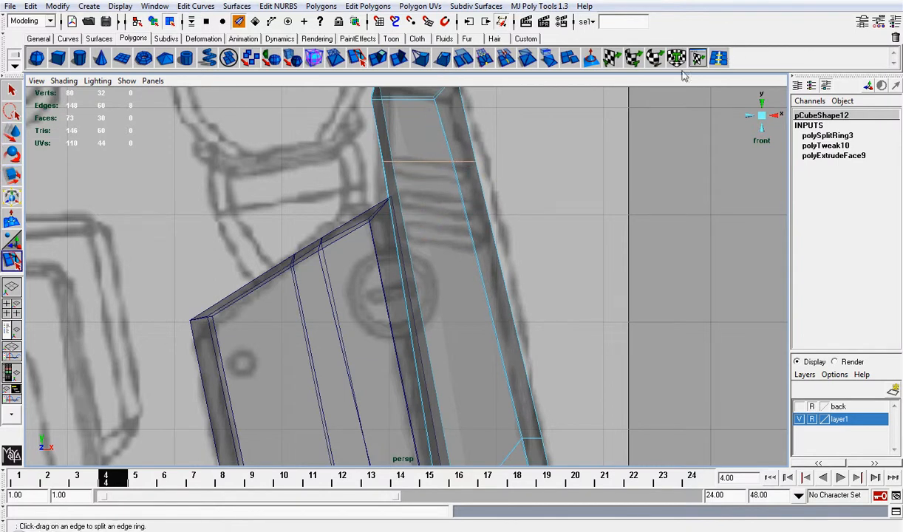
drag(461, 177, 460, 181)
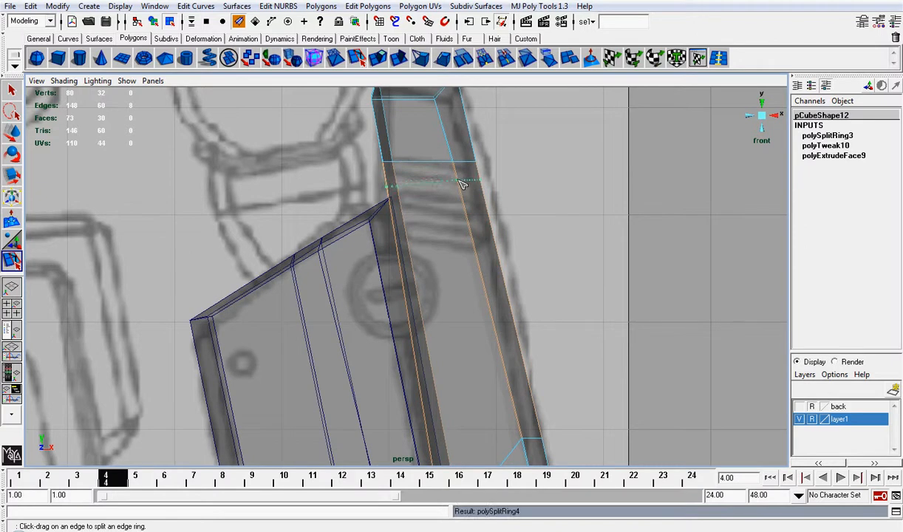
key(r)
mouse_move(436, 127)
mouse_down()
mouse_move(435, 167)
mouse_move(435, 135)
mouse_up()
key(w)
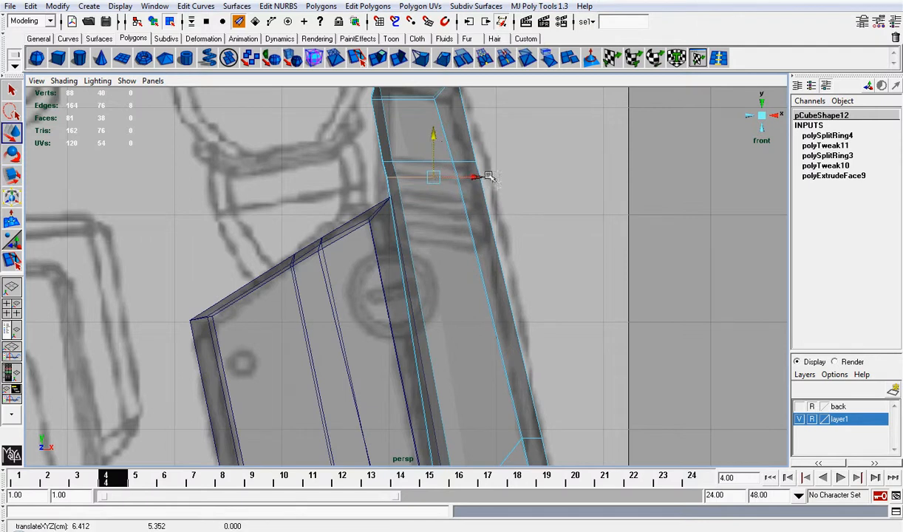
mouse_move(487, 176)
mouse_down()
mouse_move(471, 177)
mouse_move(480, 175)
mouse_up()
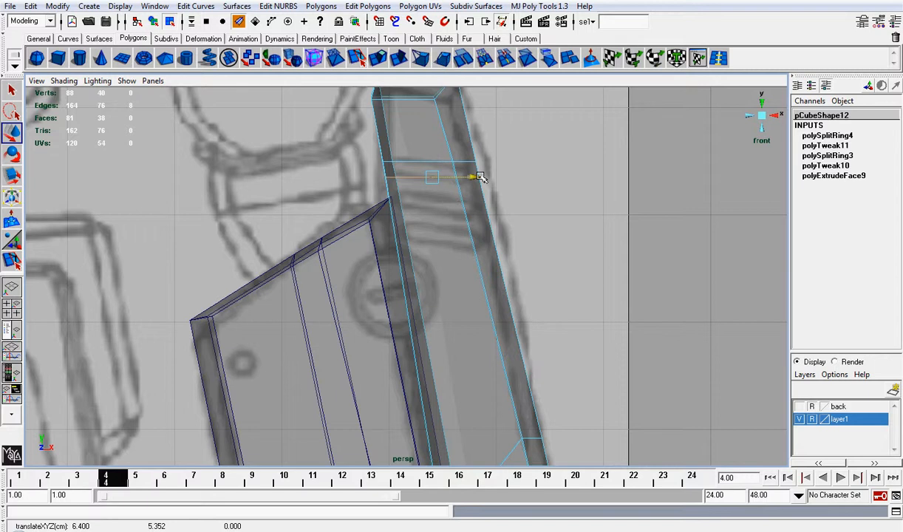
Insert a third edge loop across the armour block, flatten it in Y and move it to the third vent line at about Y 5.22
click(682, 58)
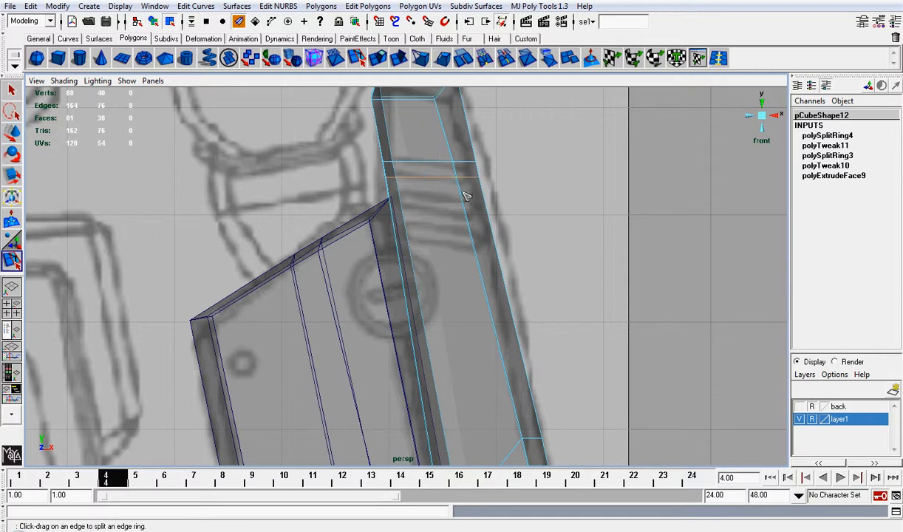
drag(466, 195, 466, 204)
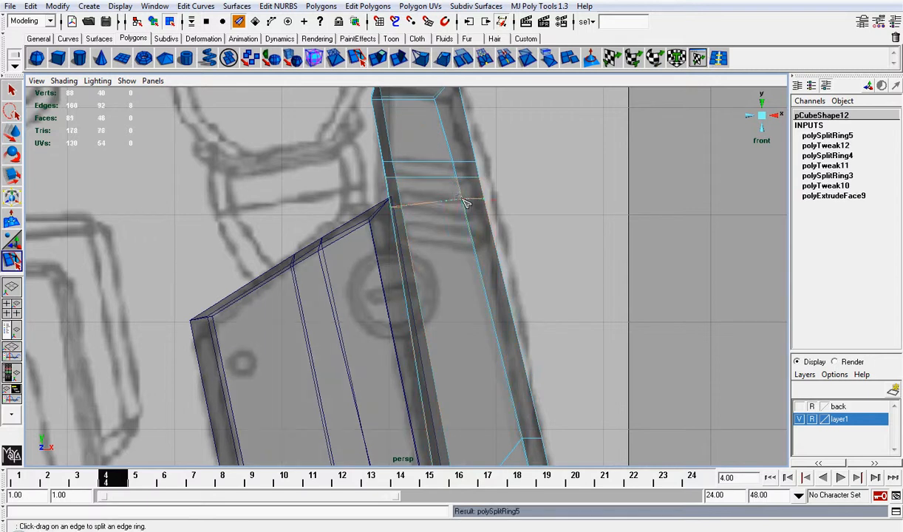
key(r)
drag(439, 146, 450, 186)
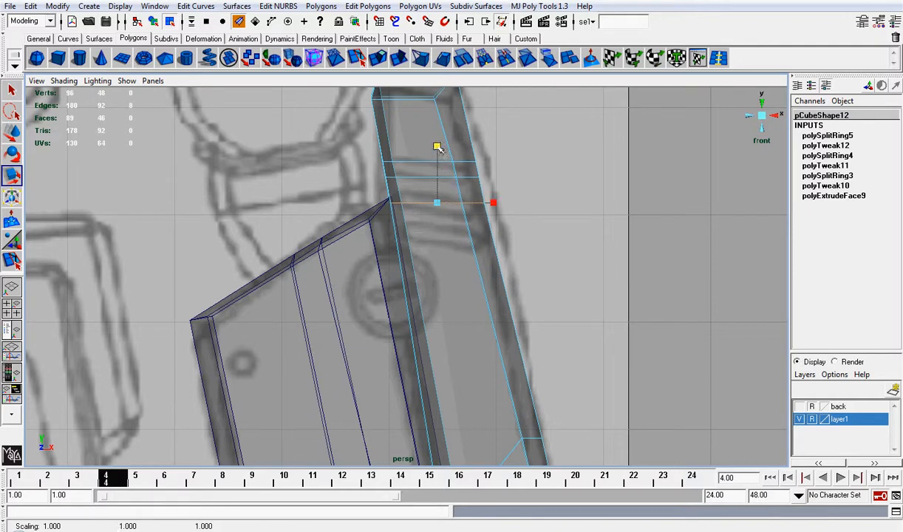
key(w)
click(438, 163)
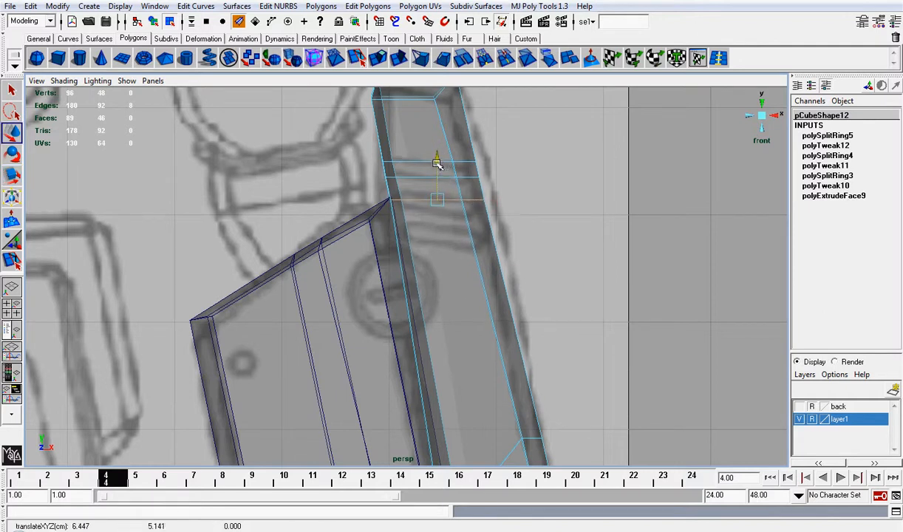
drag(438, 163, 437, 154)
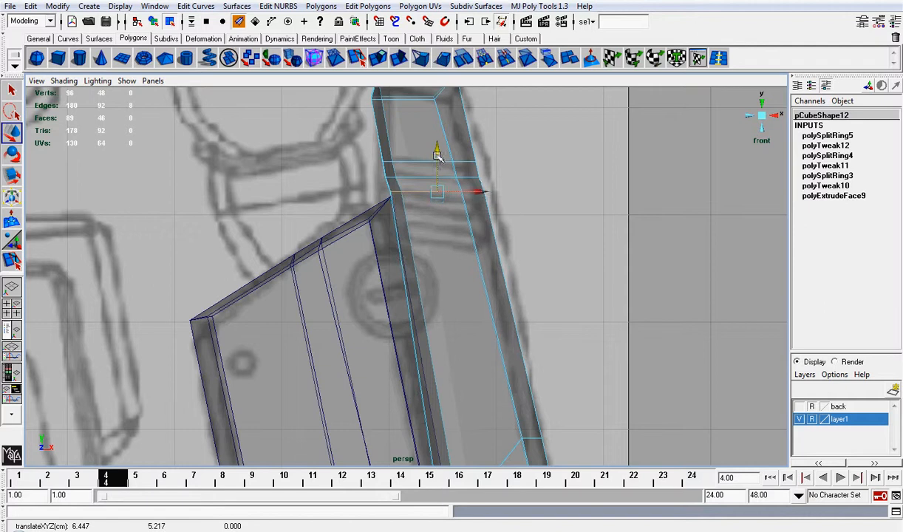
drag(481, 192, 467, 214)
Insert a fourth edge loop, flatten it in Y and align it with the next vent line at about Y 5.07
click(698, 58)
key(r)
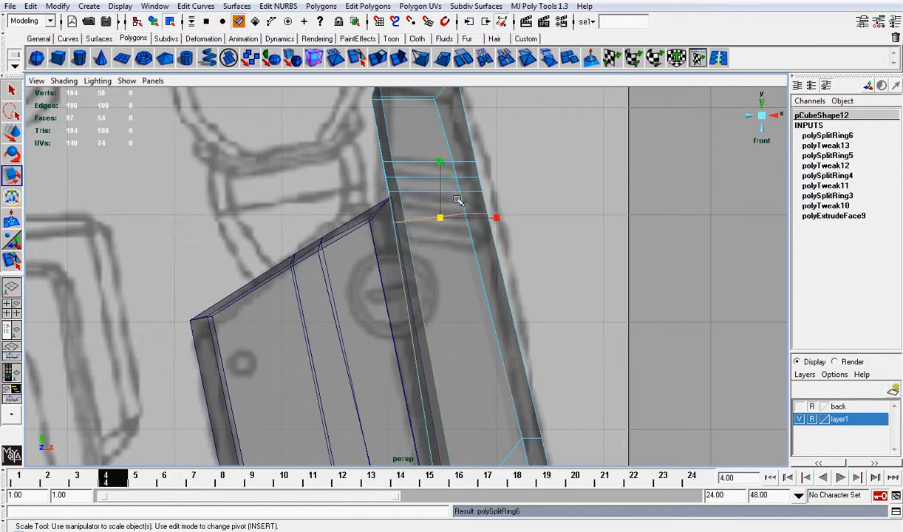
click(441, 161)
mouse_move(442, 167)
mouse_down()
mouse_move(442, 203)
mouse_move(444, 161)
mouse_up()
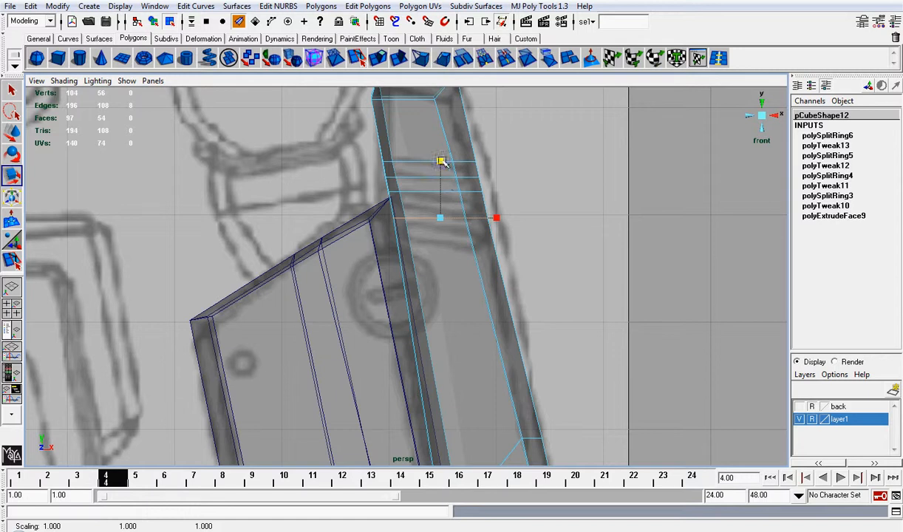
key(w)
click(440, 166)
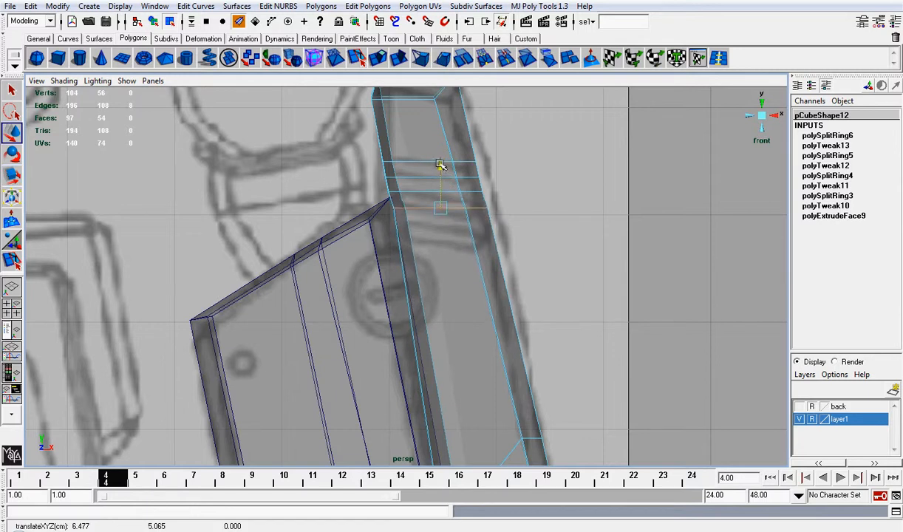
drag(485, 205, 482, 205)
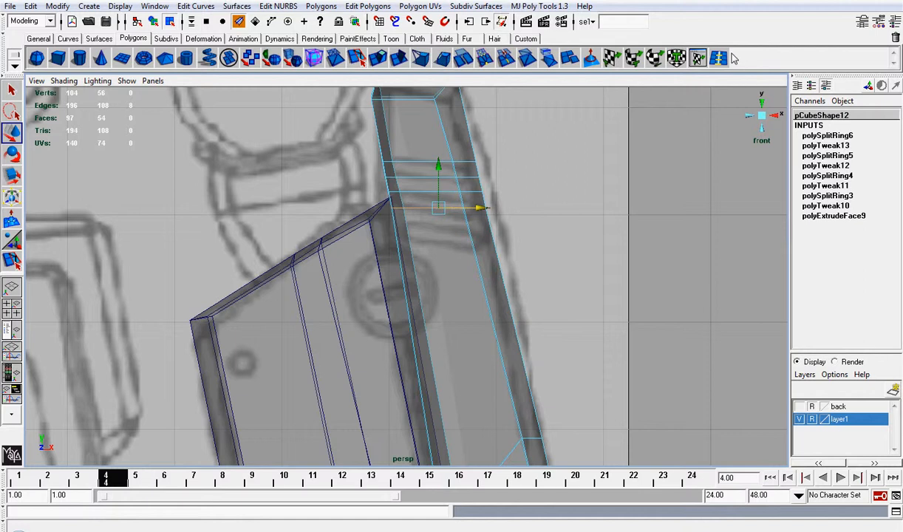
Insert a fifth edge loop, flatten it in Y and position it below the fourth at about X 6.48, Y 4.93
click(718, 57)
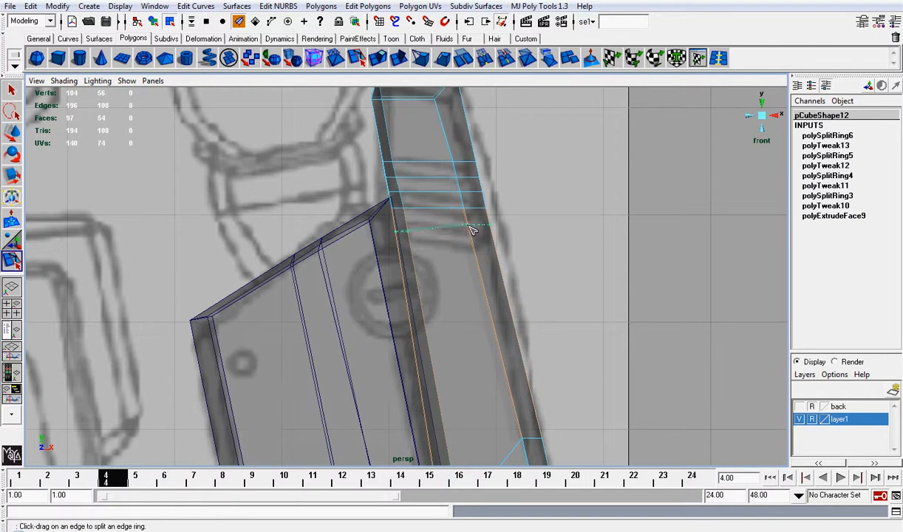
click(446, 222)
key(r)
click(447, 179)
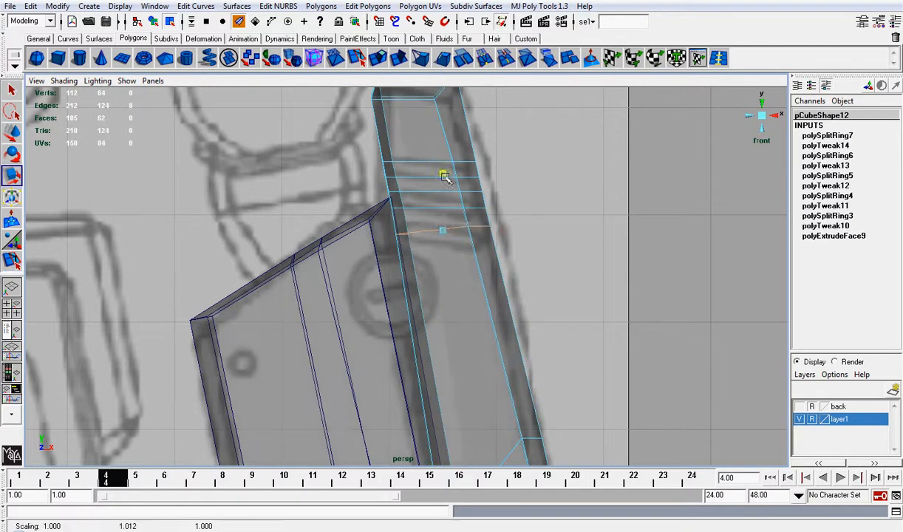
mouse_move(444, 175)
mouse_down()
mouse_move(445, 208)
mouse_move(444, 179)
mouse_up()
key(w)
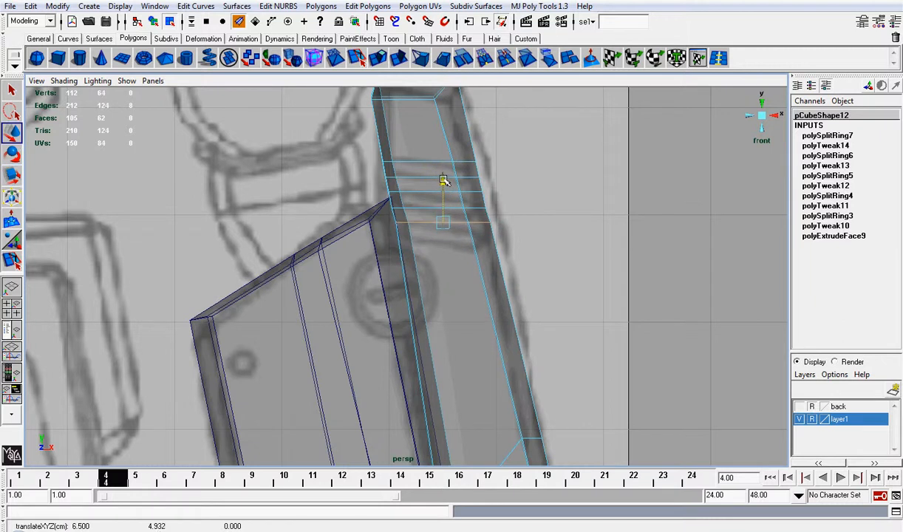
drag(488, 223, 486, 223)
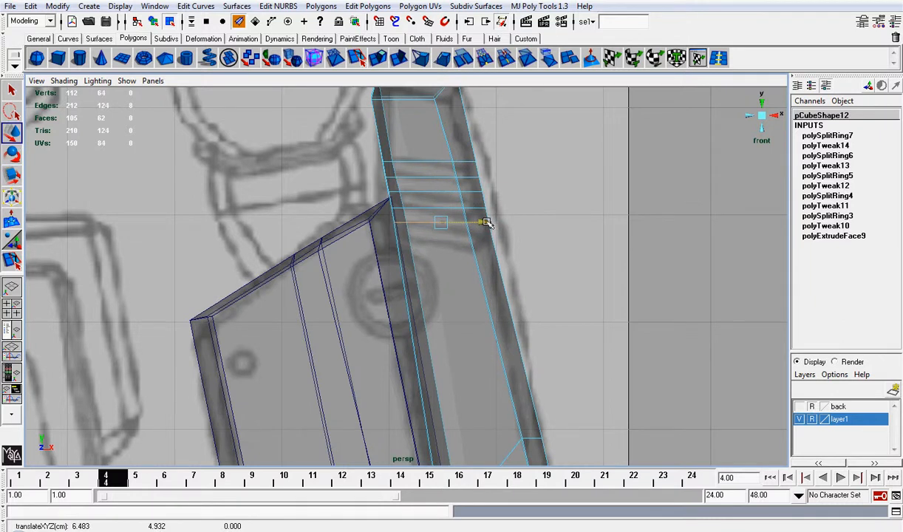
Insert a sixth edge loop at the lowest vent line, flatten it in Y and position it at about Y 4.80
scroll(485, 207, down, 3)
scroll(484, 200, up, 3)
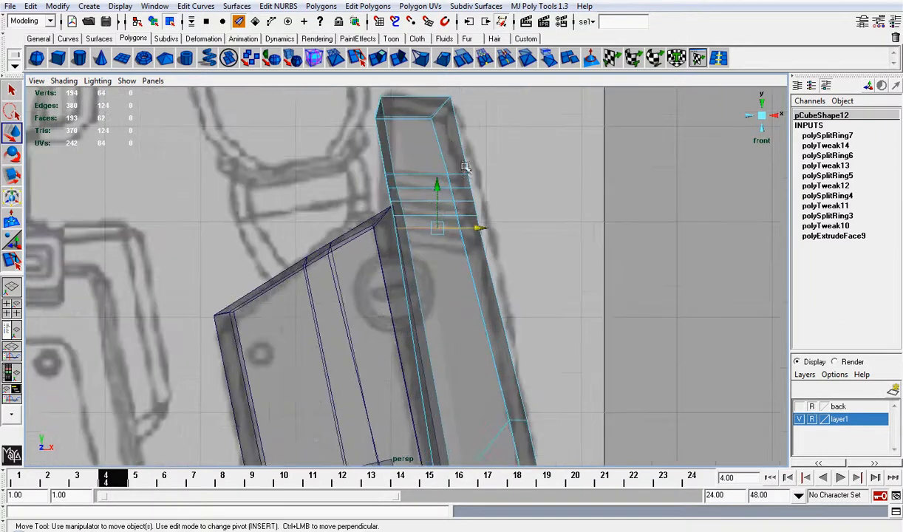
click(697, 58)
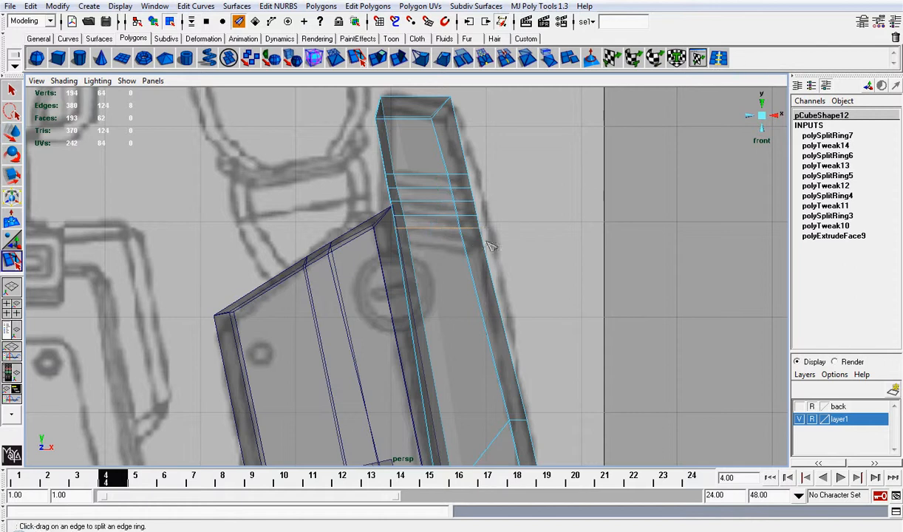
drag(467, 247, 464, 245)
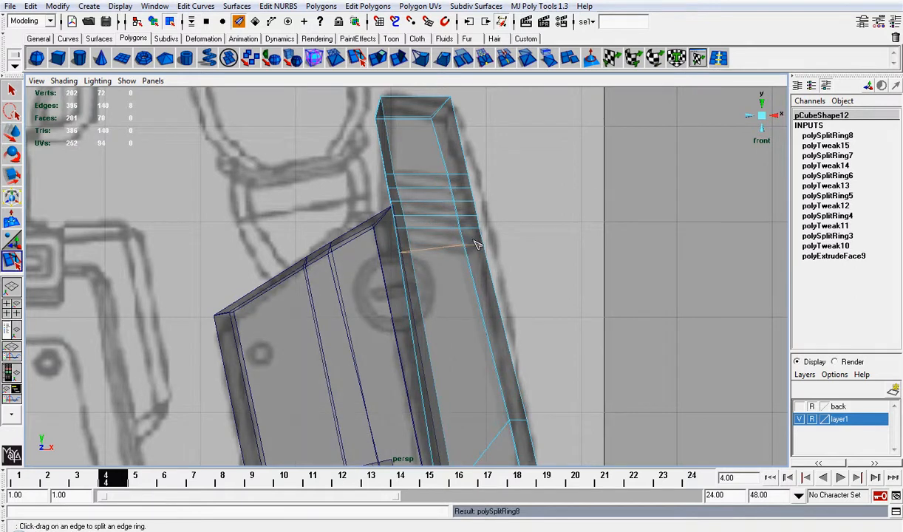
scroll(473, 240, up, 2)
key(r)
mouse_move(451, 185)
mouse_down()
mouse_move(460, 222)
mouse_move(454, 196)
mouse_up()
key(w)
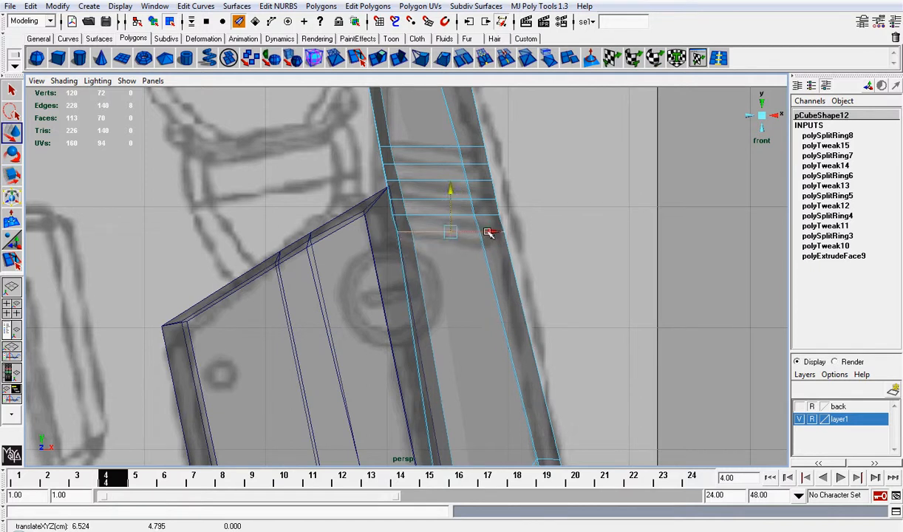
drag(489, 233, 485, 230)
Try to fit the armour block's upper inner edge to the reference by moving its top corner and upper loop vertices in X
alt+middle_drag(489, 186, 498, 260)
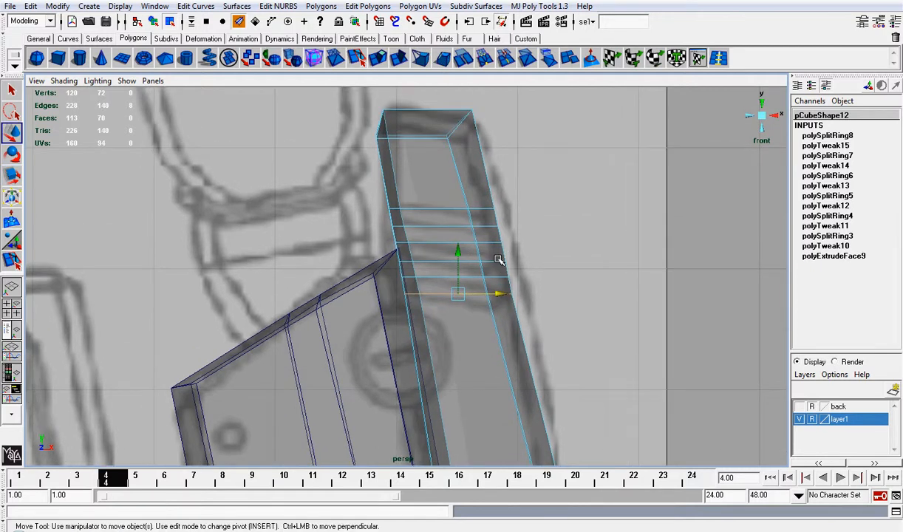
right_drag(420, 144, 373, 148)
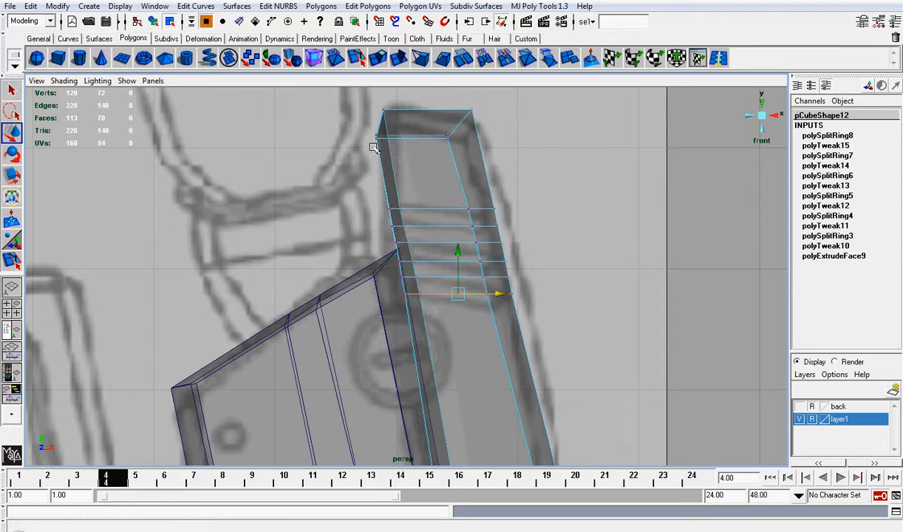
click(375, 137)
drag(381, 138, 397, 139)
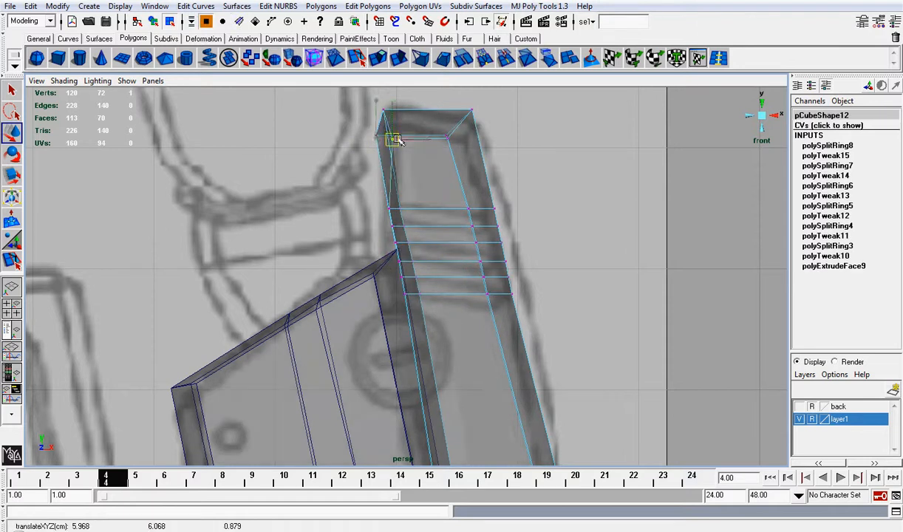
key(ctrl+z)
drag(350, 100, 411, 170)
drag(380, 123, 392, 122)
drag(364, 191, 438, 207)
drag(379, 215, 441, 228)
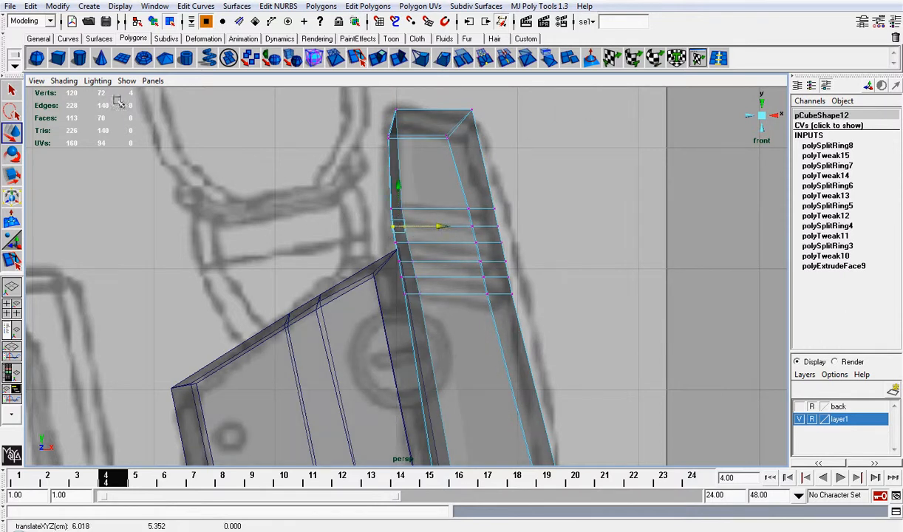
Turn off X-ray shading, and undo the vertex moves along the armour block's upper inner edge, leaving the block deselected
click(63, 81)
click(74, 220)
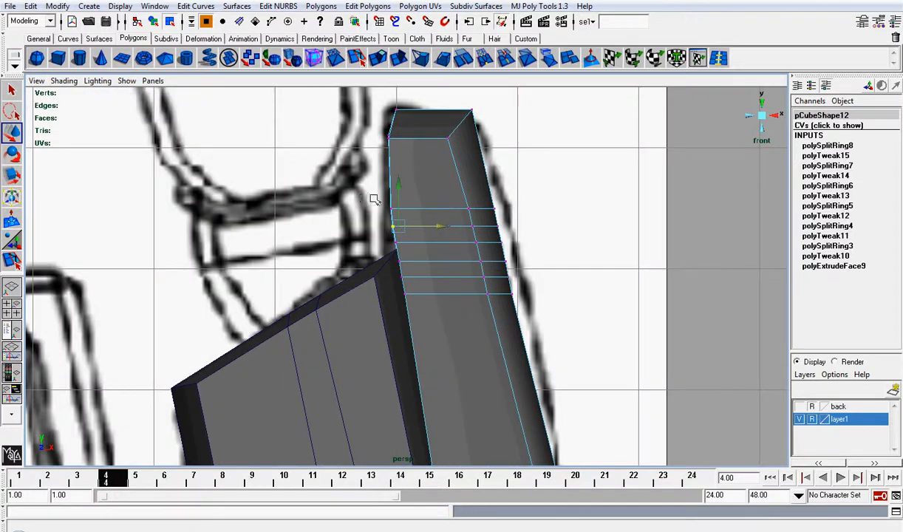
key(ctrl+z)
key(ctrl+z)
key(ctrl+z)
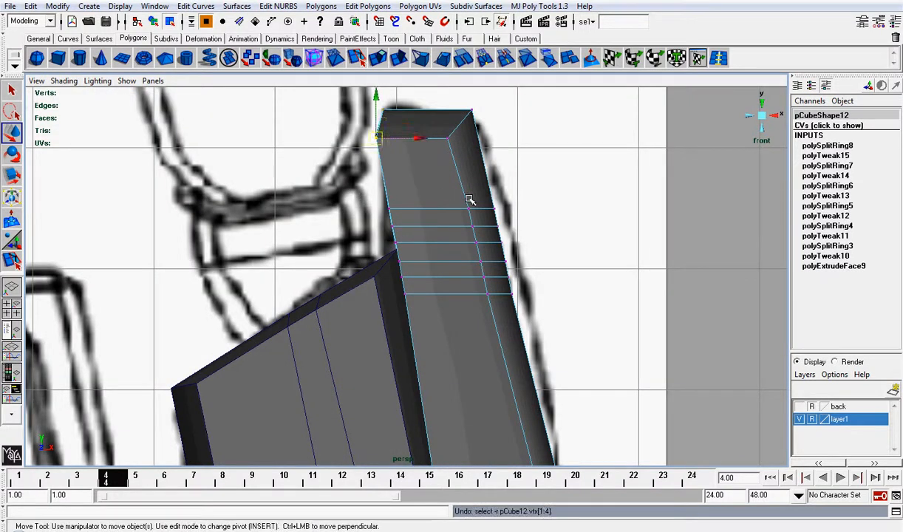
key(ctrl+z)
scroll(533, 210, down, 6)
scroll(532, 210, up, 2)
key(ctrl+z)
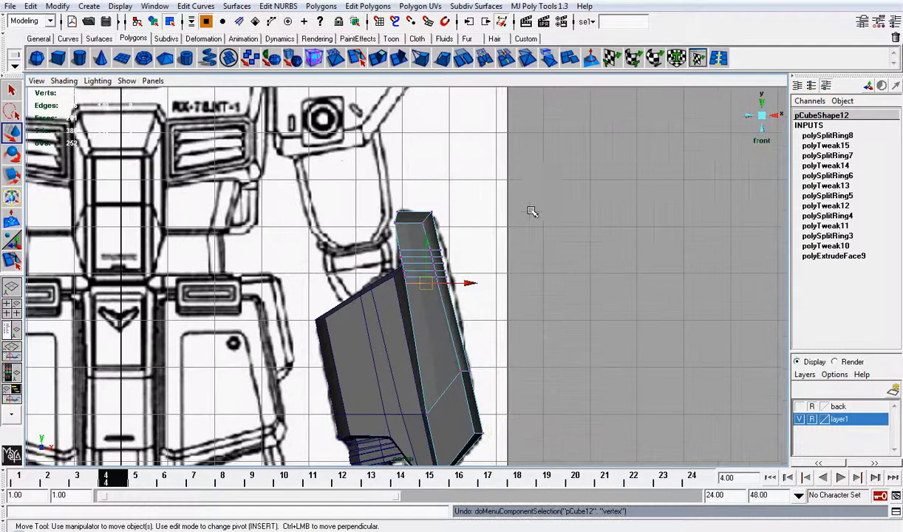
click(567, 218)
scroll(567, 218, up, 2)
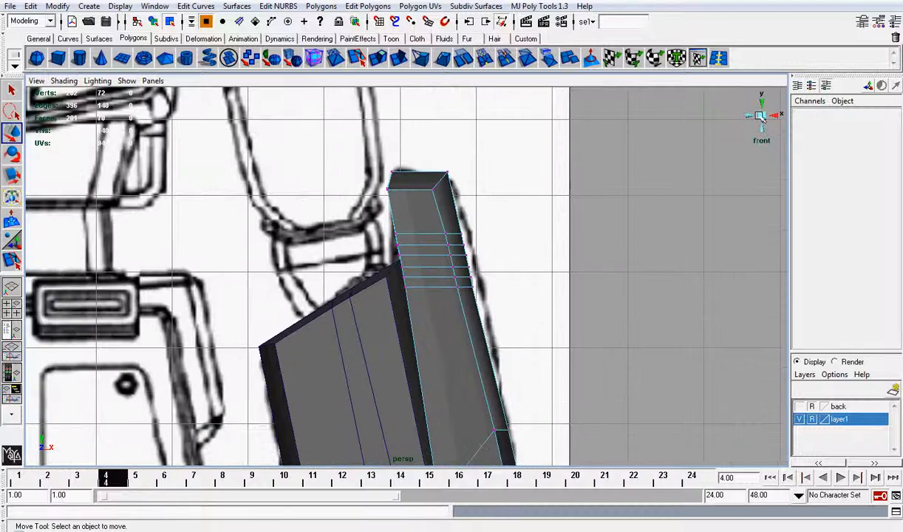
Show the back layer in place of layer1 and examine the forearm armour in perspective against the back and side references
click(761, 116)
scroll(621, 205, up, 4)
alt+drag(608, 199, 563, 194)
alt+drag(635, 182, 649, 182)
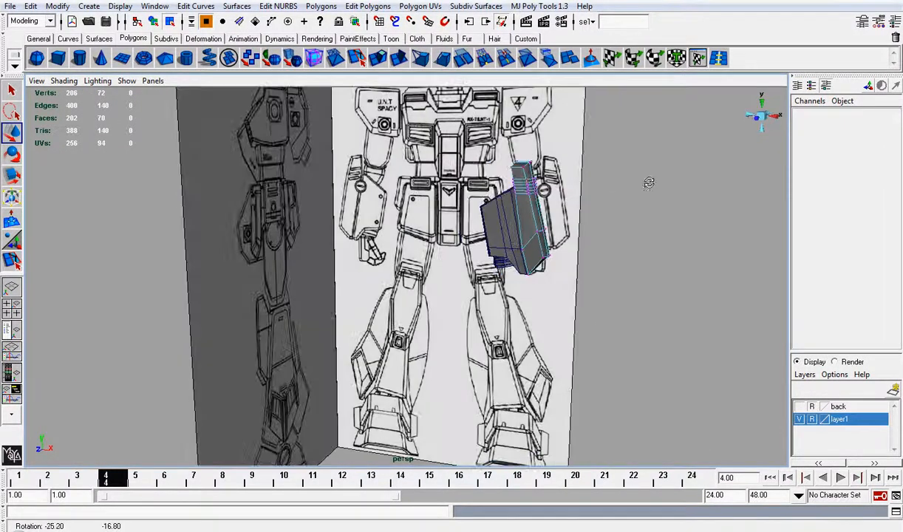
scroll(650, 183, up, 4)
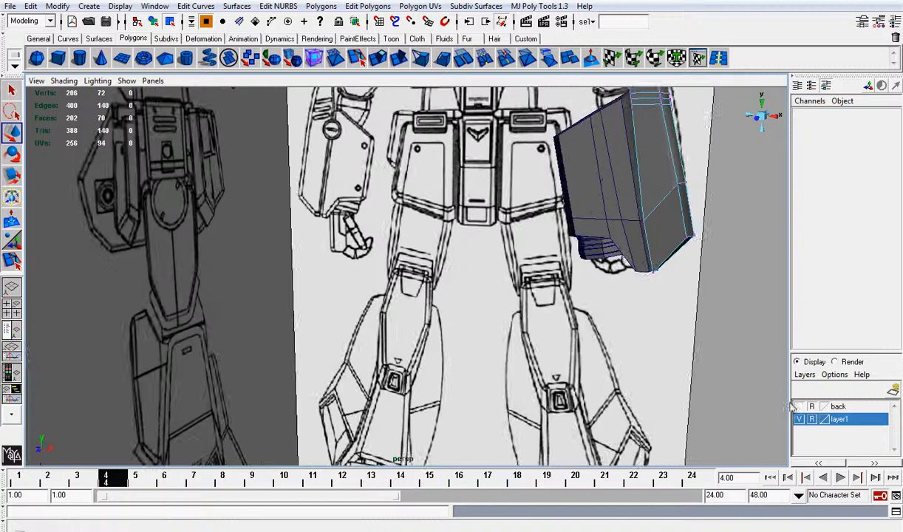
click(799, 419)
click(799, 406)
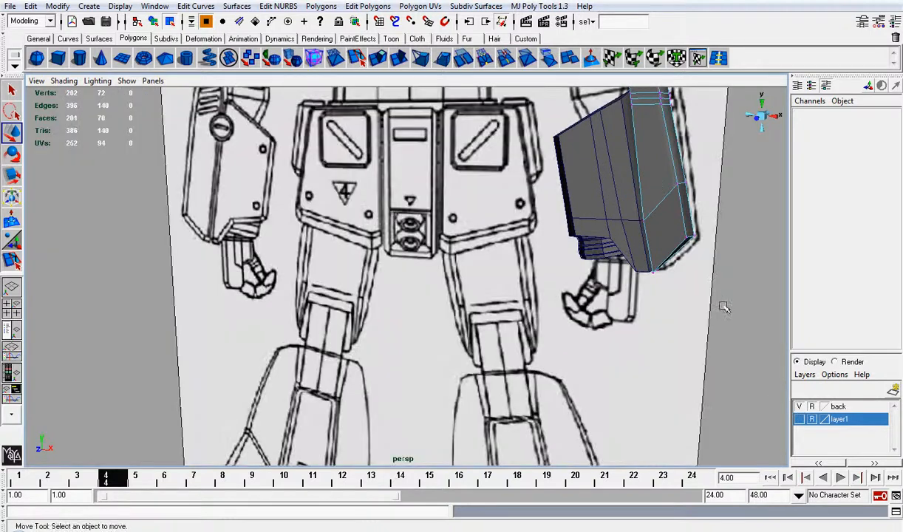
scroll(629, 243, down, 4)
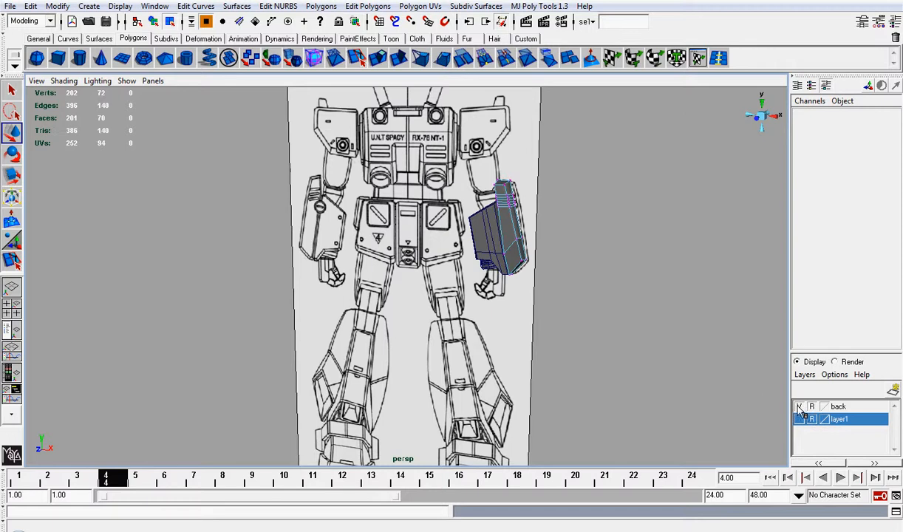
scroll(575, 257, up, 5)
alt+drag(575, 257, 487, 234)
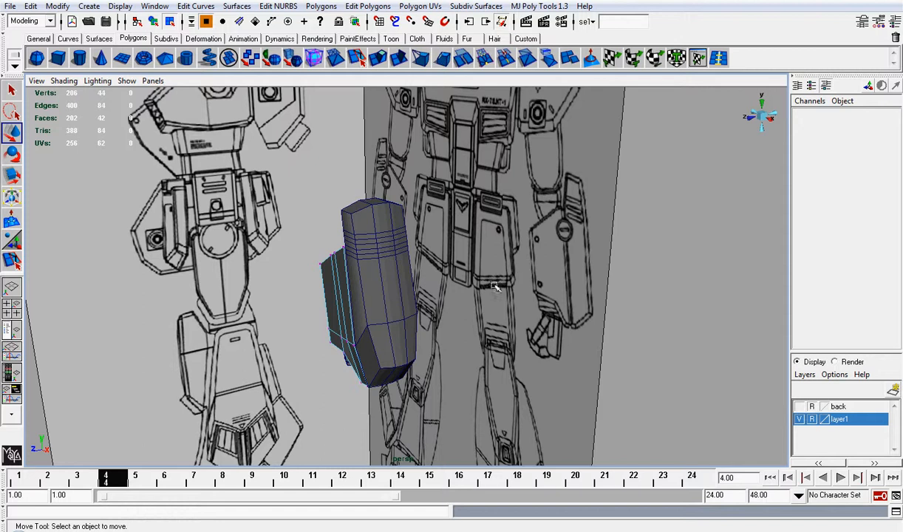
alt+drag(496, 287, 372, 335)
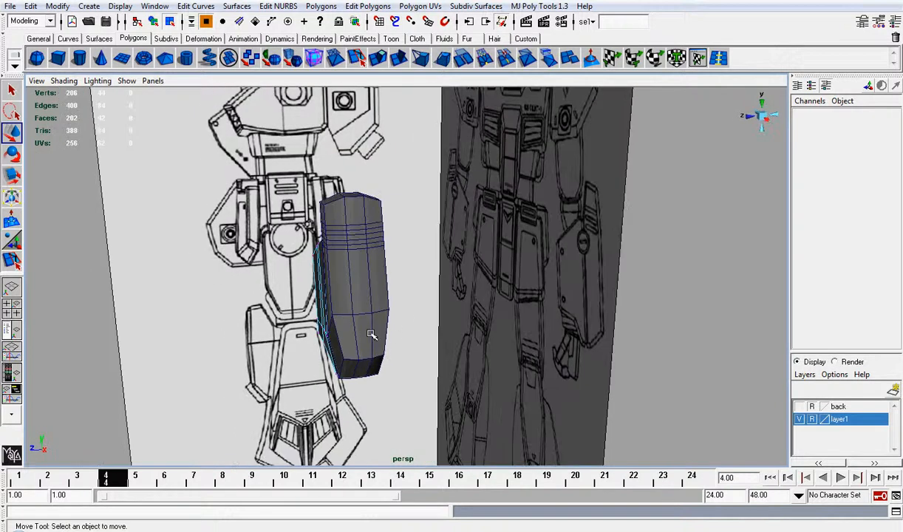
Widen the outer armour block's lower end by scaling its bottom vertices in Z to about 1.19, and return to object selection
drag(457, 432, 428, 413)
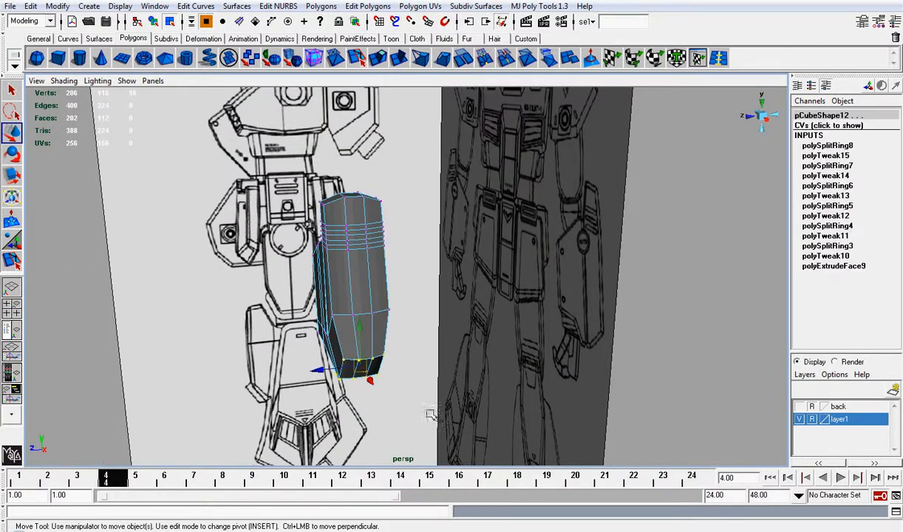
key(r)
drag(307, 371, 292, 370)
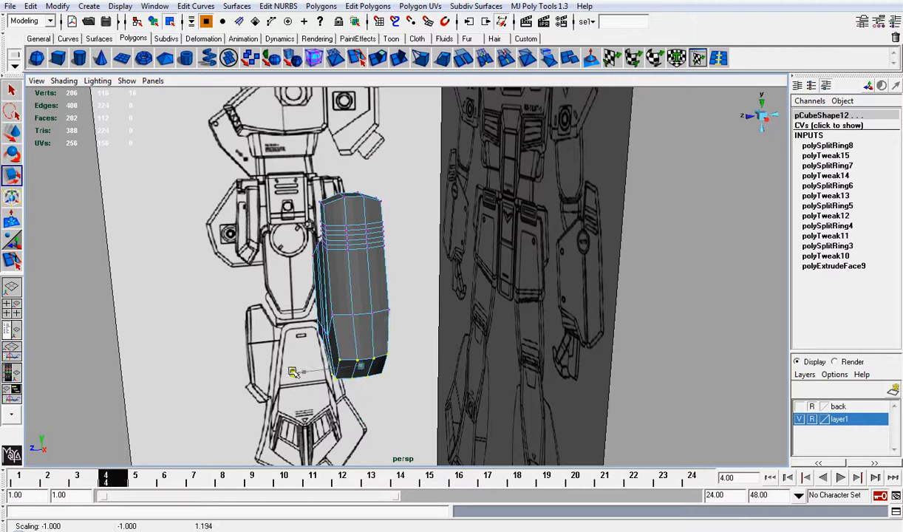
alt+drag(375, 323, 524, 290)
click(577, 287)
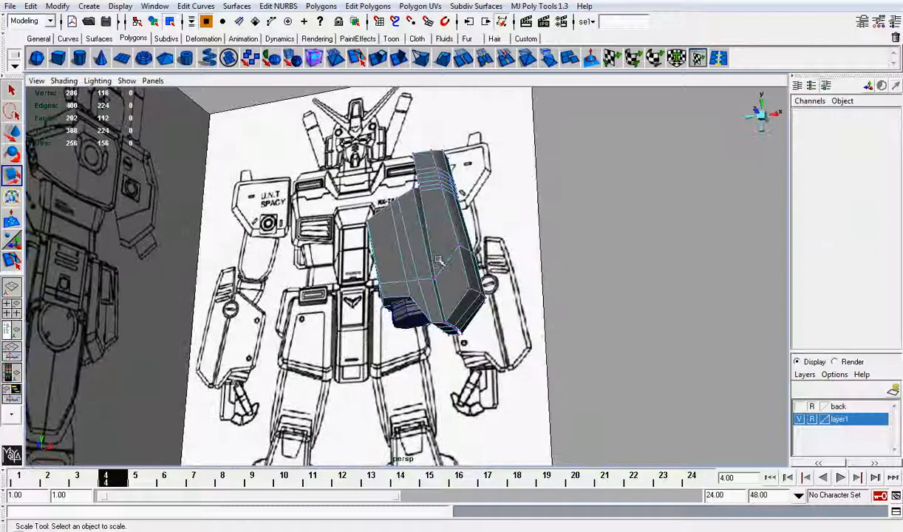
right_drag(451, 254, 496, 238)
alt+drag(571, 239, 510, 298)
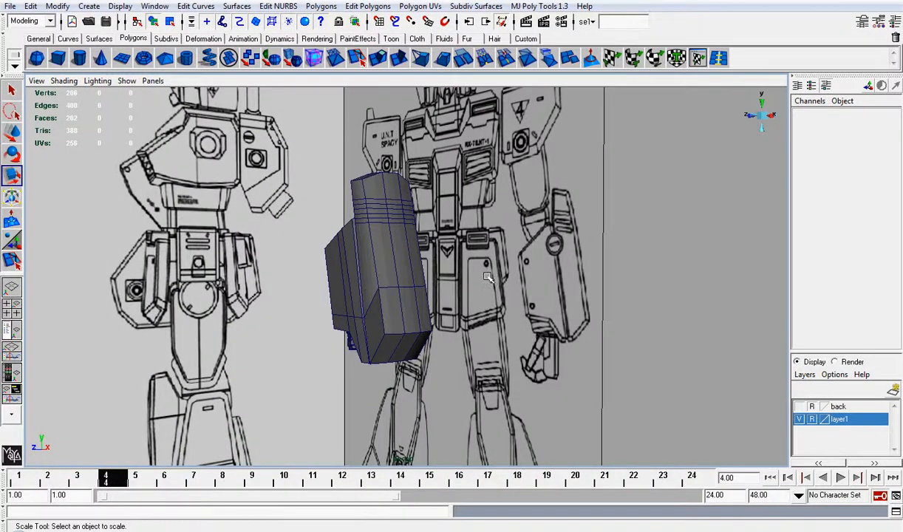
In the front view, select the uppermost vent-strip face on the armour block's front side
scroll(487, 277, up, 2)
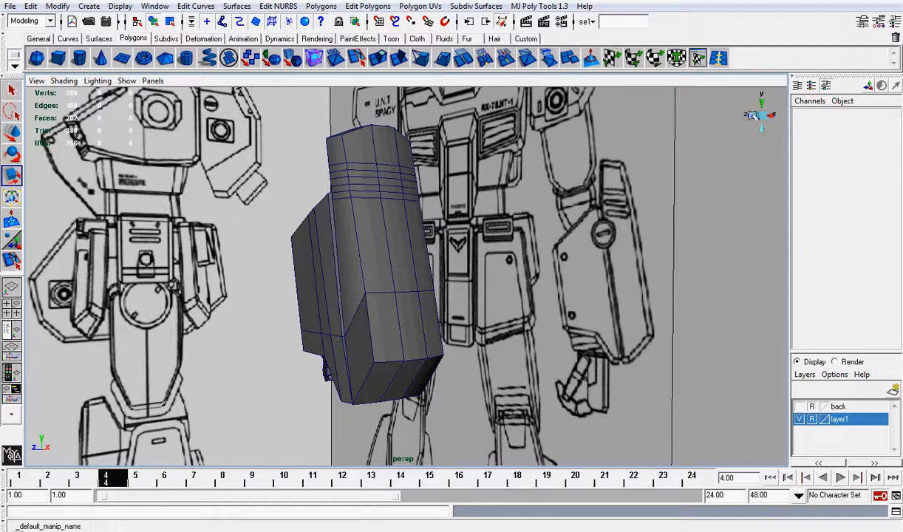
click(753, 116)
scroll(567, 175, up, 7)
alt+middle_drag(625, 163, 425, 286)
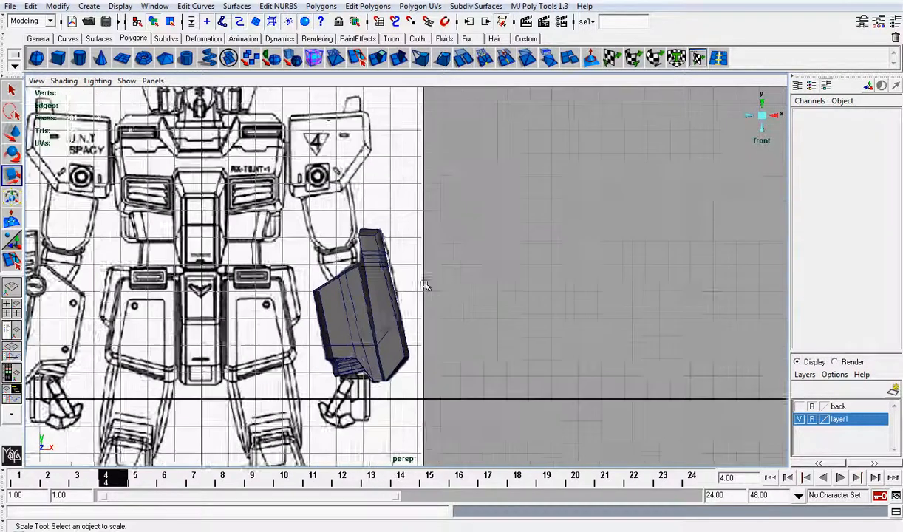
scroll(425, 285, up, 6)
right_drag(329, 227, 338, 263)
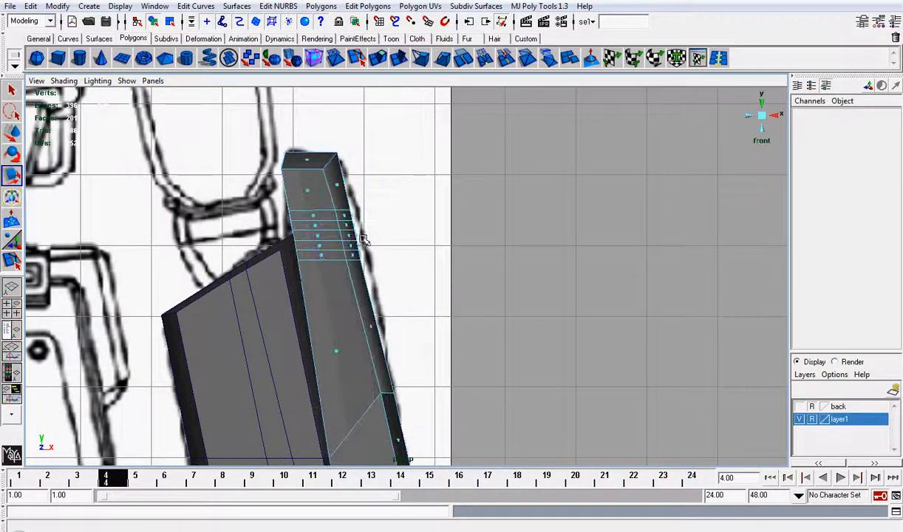
scroll(362, 238, up, 3)
click(323, 207)
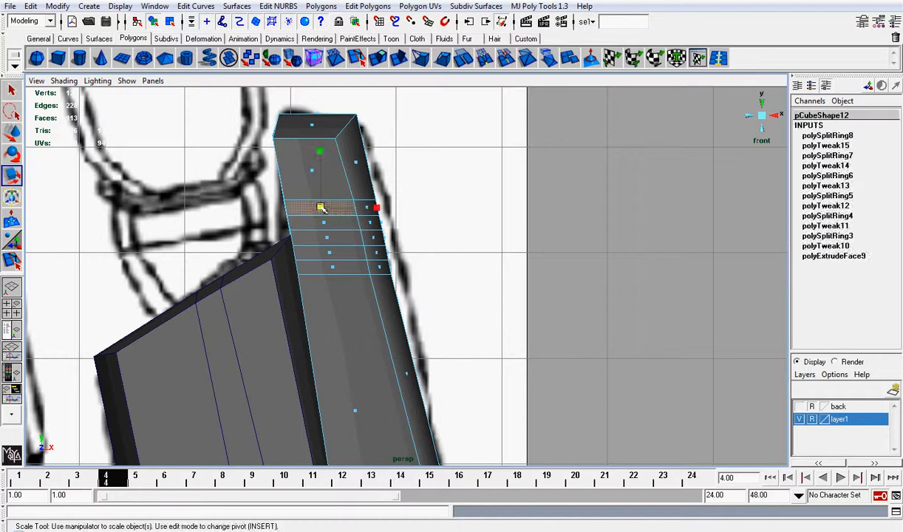
Use temporary X-ray shading to add the third and fifth vent-strip faces to the selection
click(63, 80)
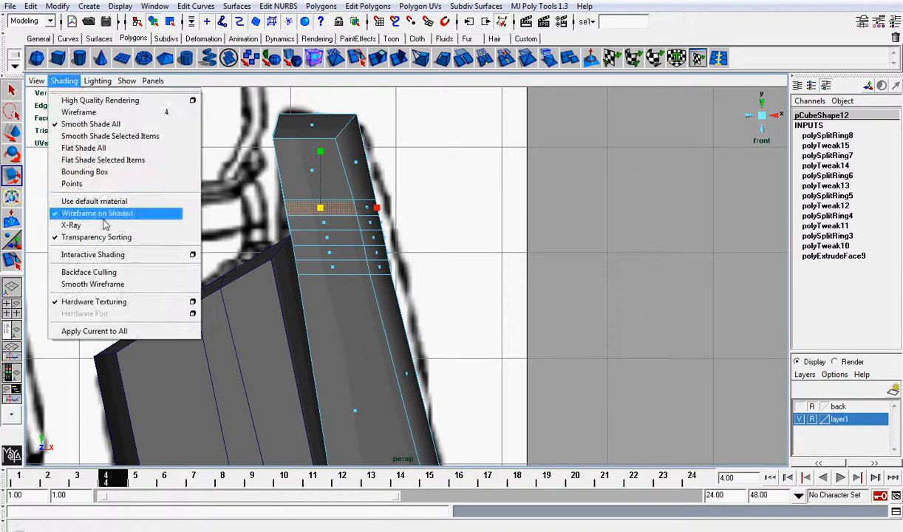
click(71, 224)
scroll(283, 216, up, 2)
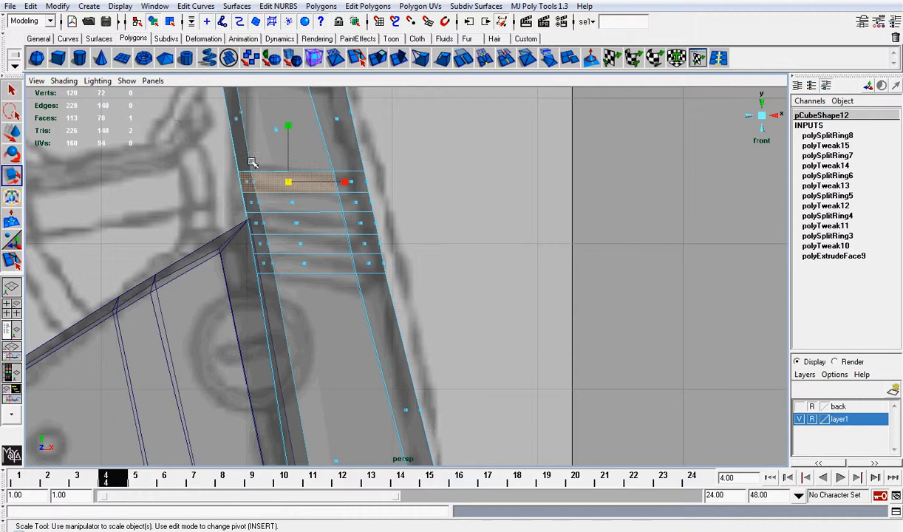
shift+click(299, 228)
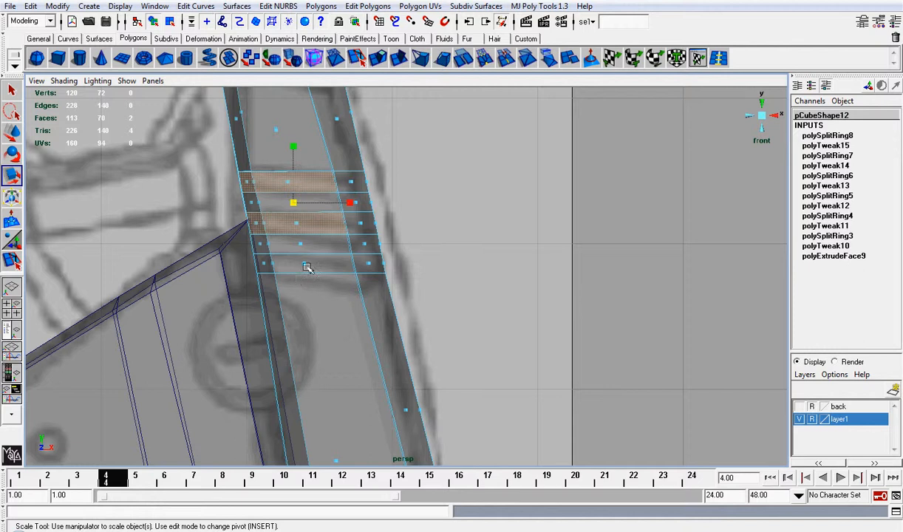
shift+click(307, 264)
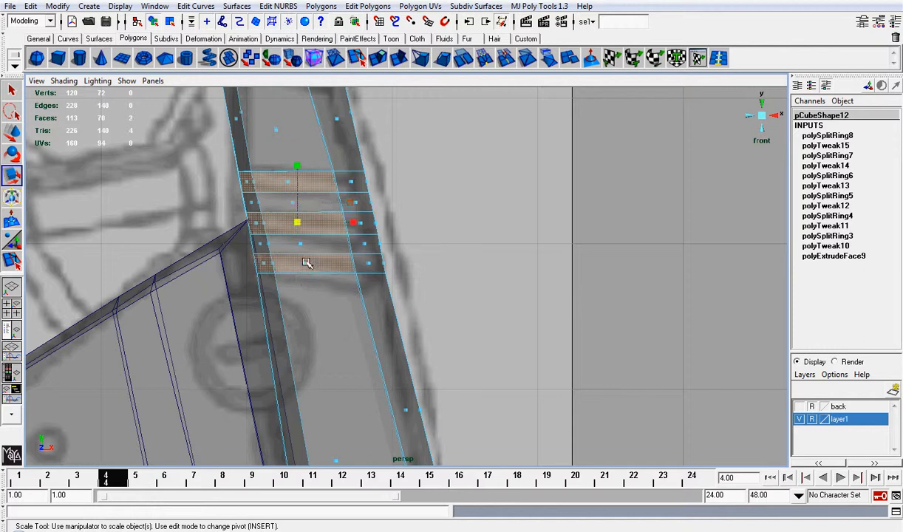
click(65, 81)
click(74, 225)
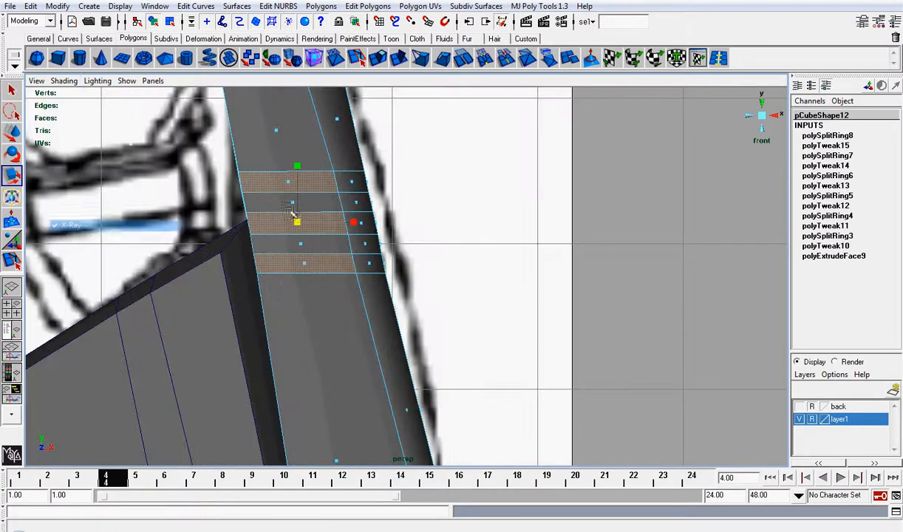
Extrude the three selected front vent faces and scale them inward to about 0.92
click(767, 115)
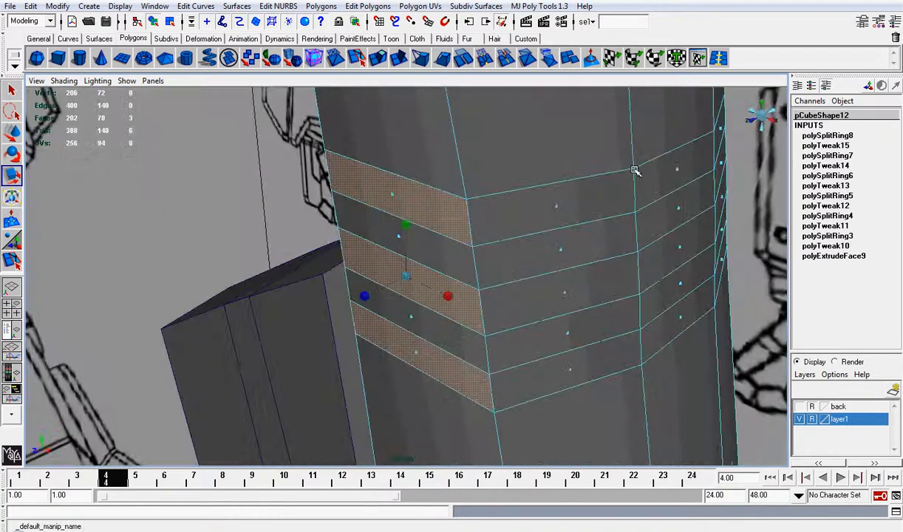
scroll(635, 169, down, 9)
alt+drag(556, 176, 604, 160)
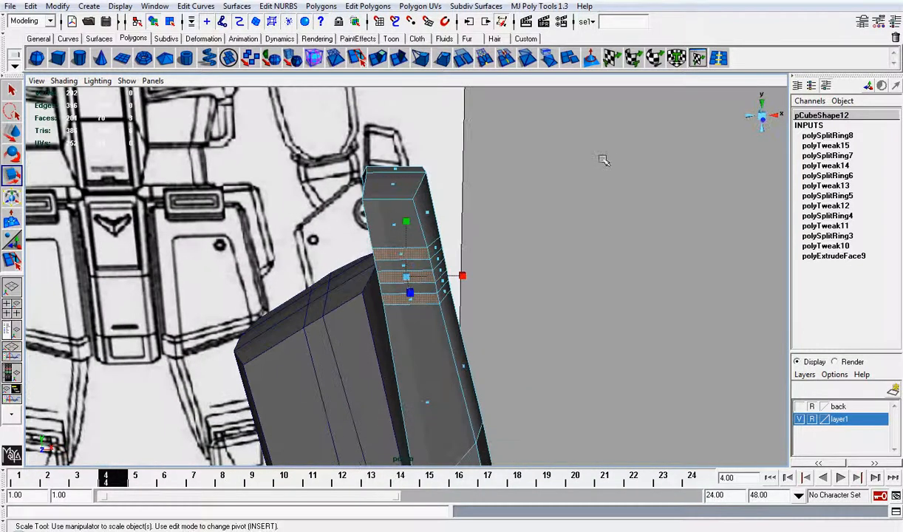
click(377, 59)
scroll(449, 189, up, 3)
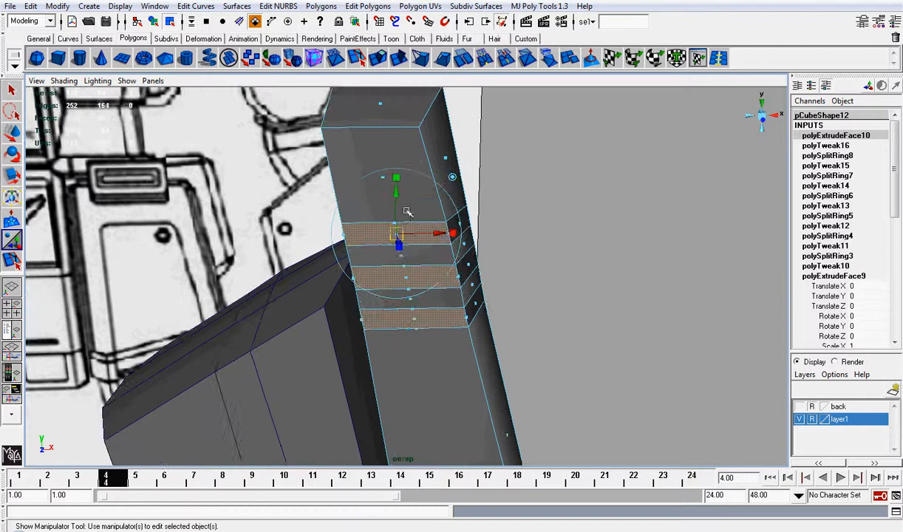
alt+drag(446, 231, 384, 181)
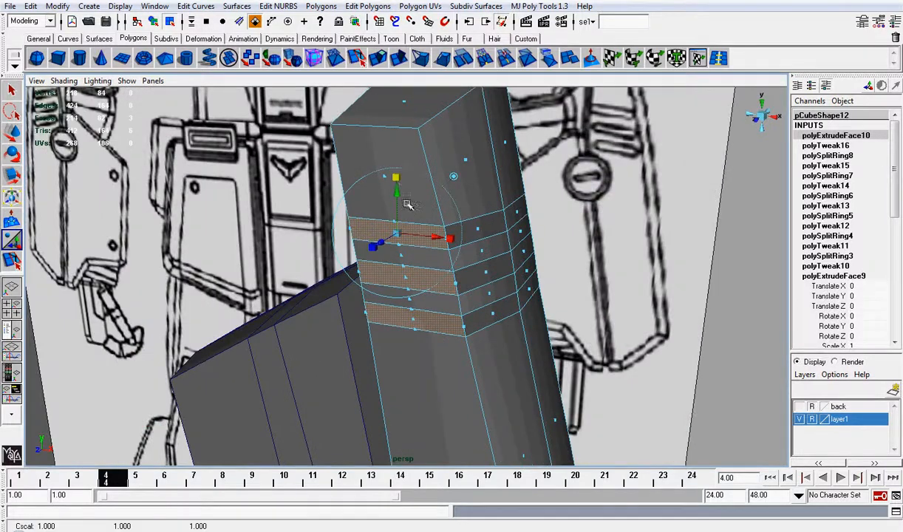
drag(400, 231, 399, 231)
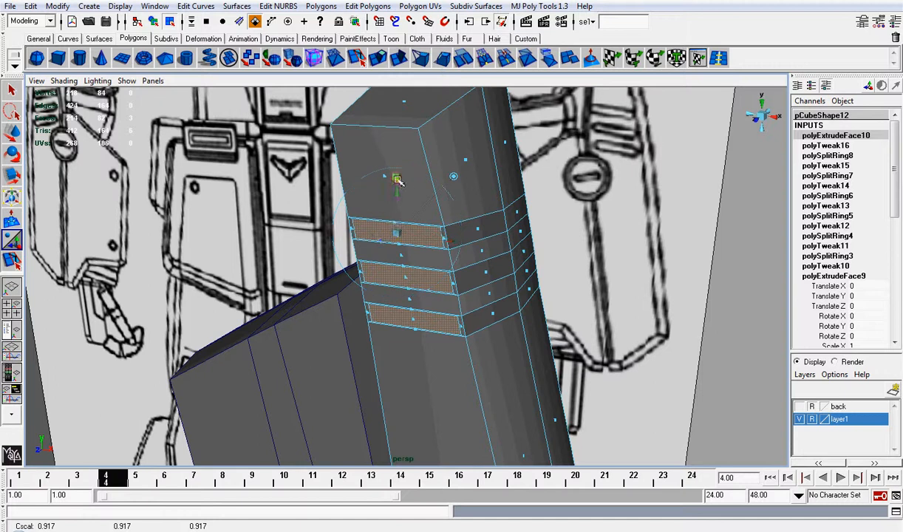
Extrude the inset front faces into the block to recess the three vents, extrude them once more in place, and return to object selection
key(g)
alt+drag(399, 186, 394, 229)
key(g)
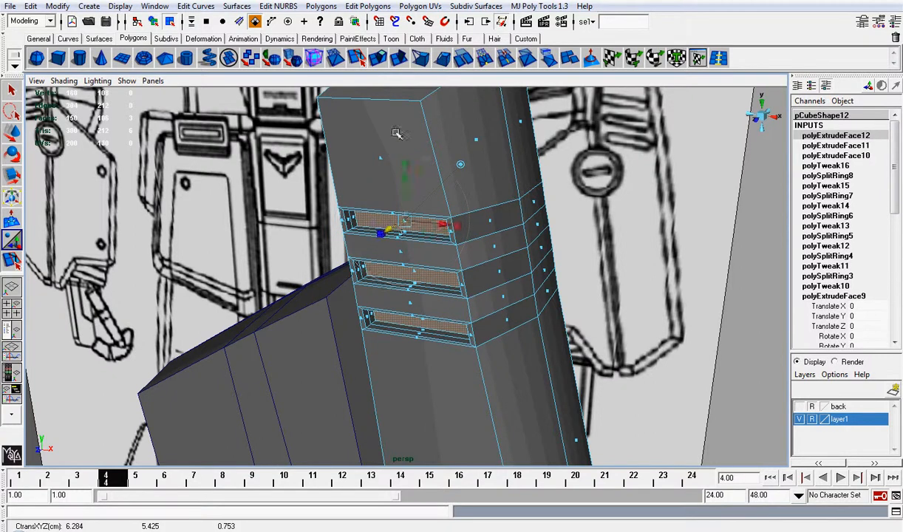
right_drag(396, 133, 436, 117)
alt+drag(518, 185, 586, 168)
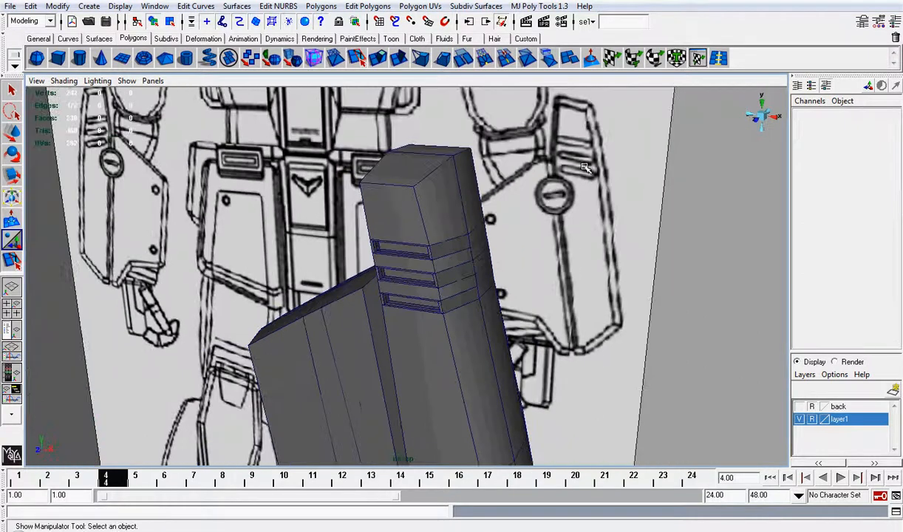
Merge the vertices around the armour block's vent strips, and deselect the block
scroll(585, 168, up, 2)
alt+drag(540, 201, 470, 200)
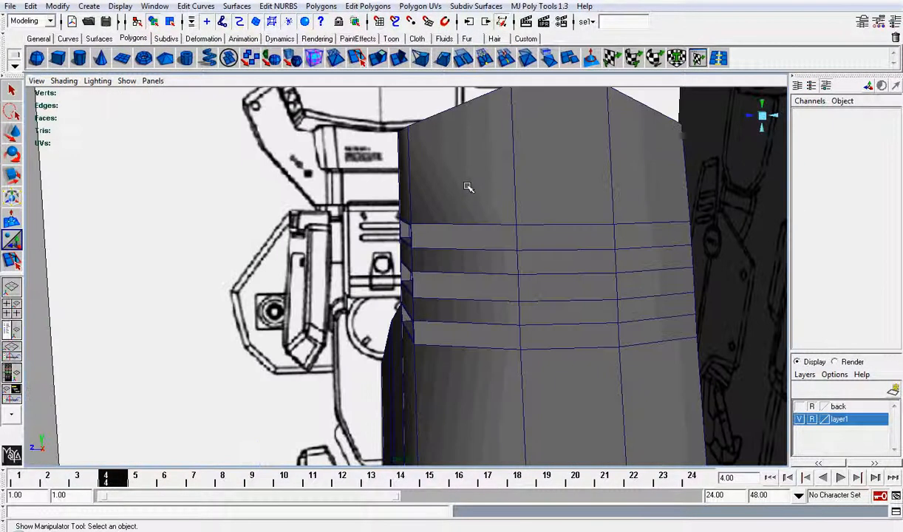
right_drag(508, 195, 468, 195)
alt+drag(468, 195, 563, 191)
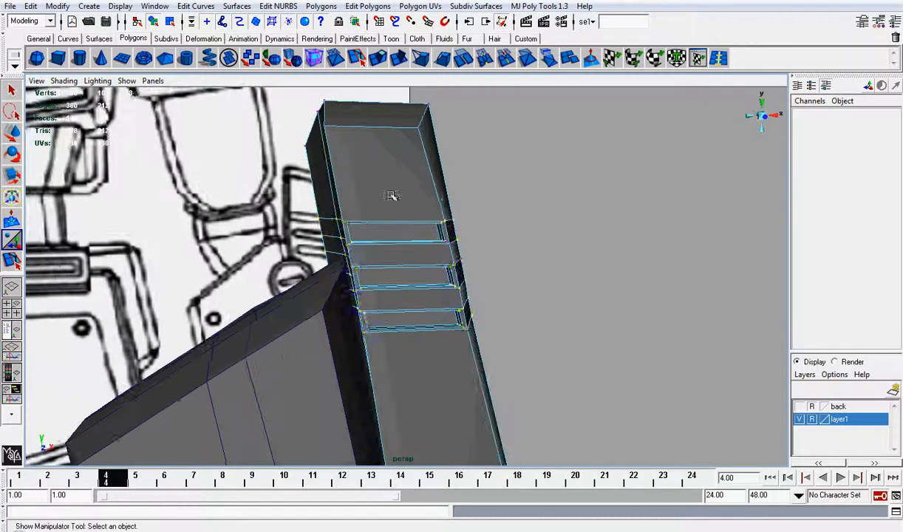
click(486, 59)
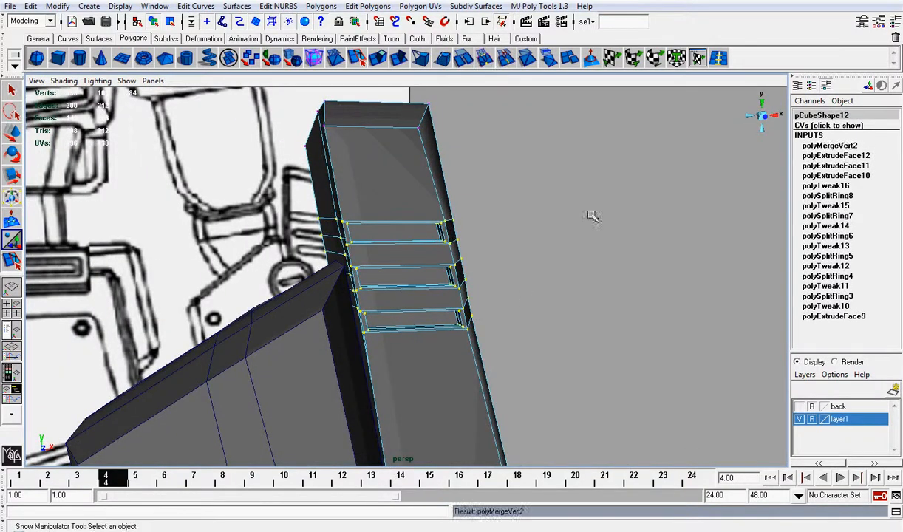
click(594, 217)
right_drag(415, 212, 470, 193)
Select the first, third and fifth vent-strip faces on the block's back side and extrude them
alt+drag(504, 196, 516, 226)
right_drag(530, 252, 494, 251)
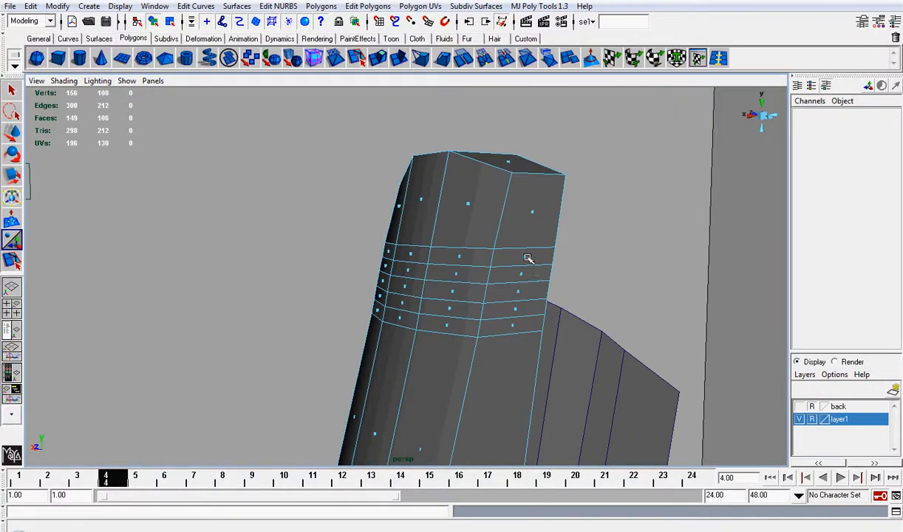
click(525, 255)
shift+click(520, 292)
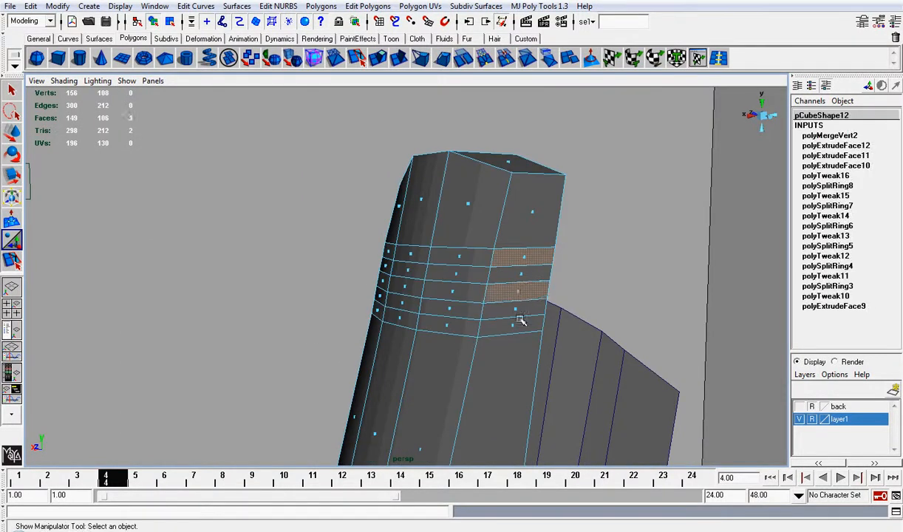
alt+drag(385, 271, 322, 115)
click(377, 58)
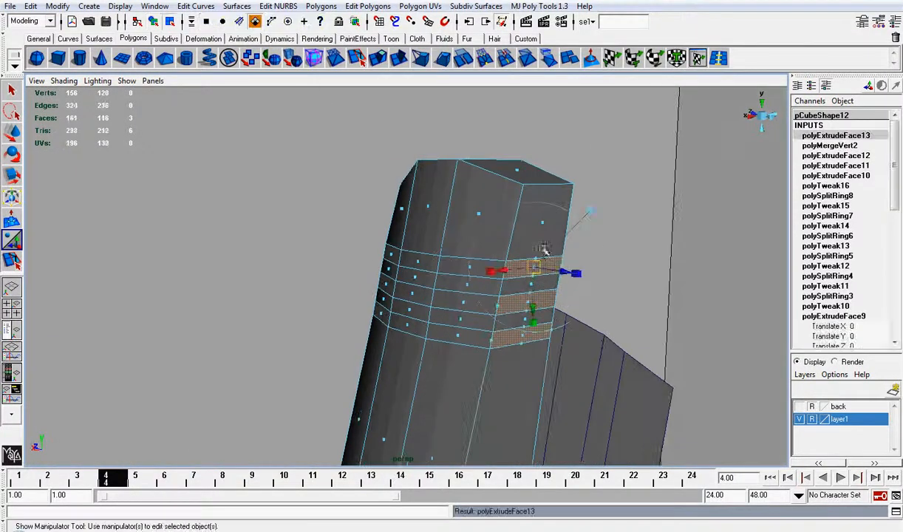
Try to scale the extruded back vent faces inward along the world axes, and undo the scaling
click(591, 212)
click(532, 245)
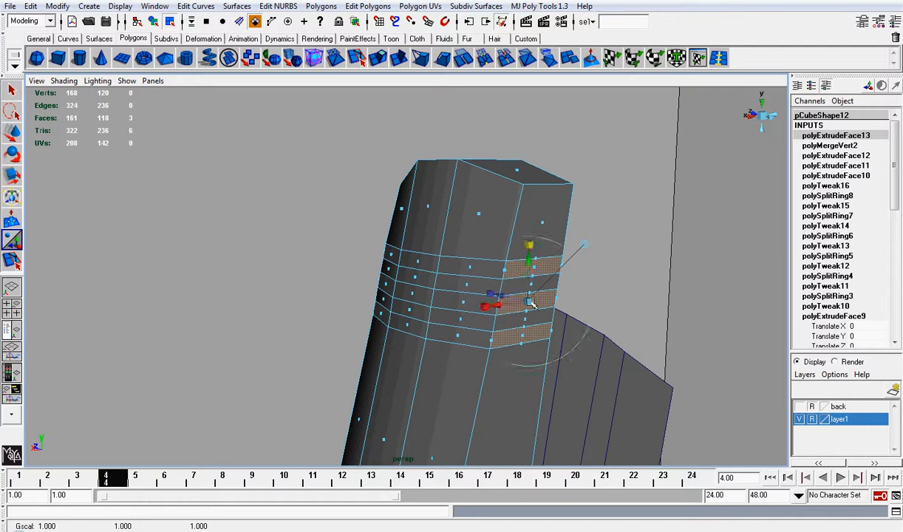
alt+drag(627, 268, 576, 268)
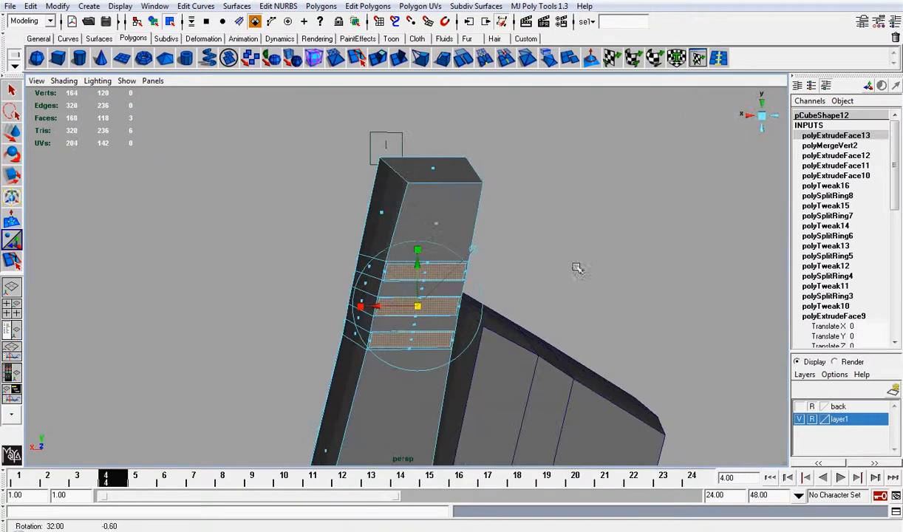
scroll(478, 280, up, 3)
drag(432, 278, 430, 281)
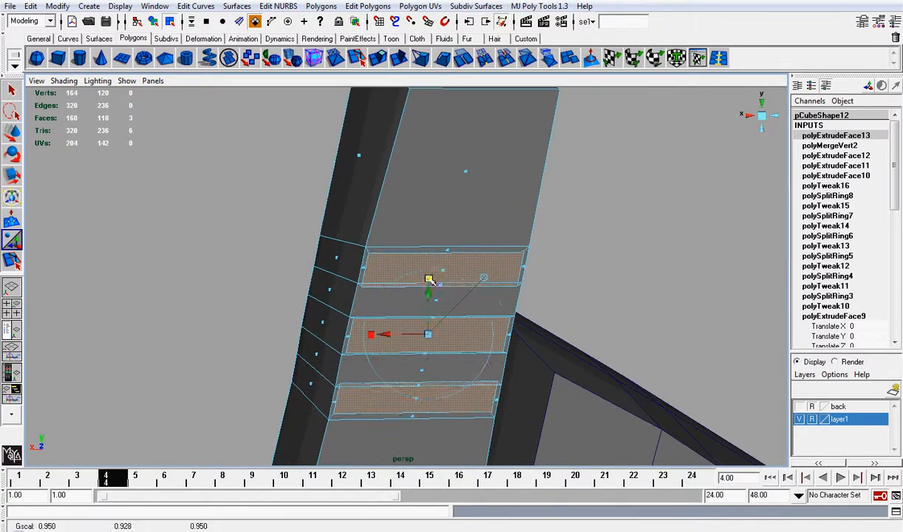
key(ctrl+z)
key(ctrl+z)
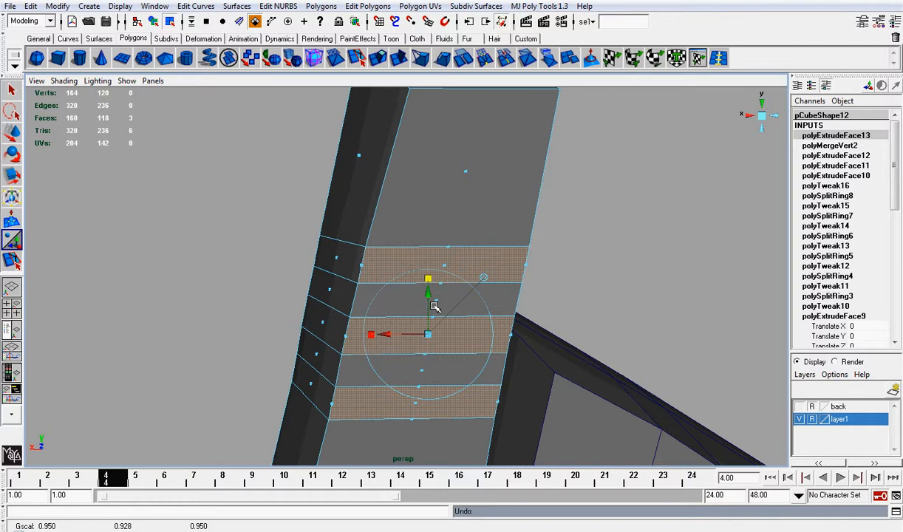
Scale the extruded back vent faces inward along their local axes, to about 0.93 overall and 0.75 in Y
click(485, 279)
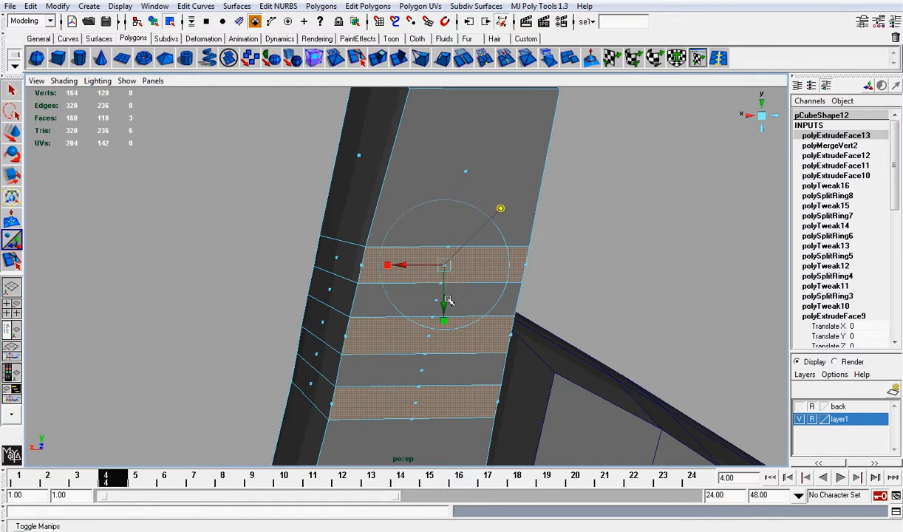
drag(446, 320, 445, 320)
drag(446, 268, 442, 266)
drag(446, 319, 443, 309)
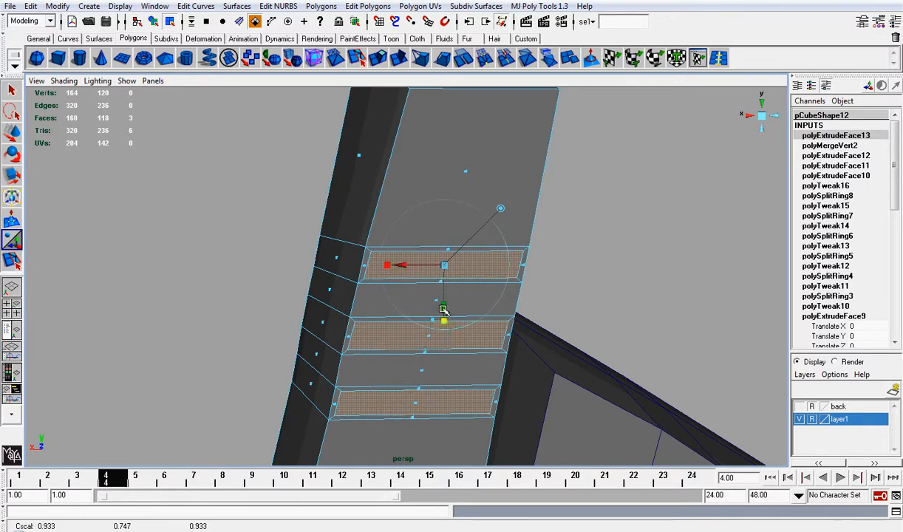
Extrude the inset back faces into the block to recess the three vents, extrude them once more in place, and deselect the block
key(g)
alt+drag(479, 273, 533, 340)
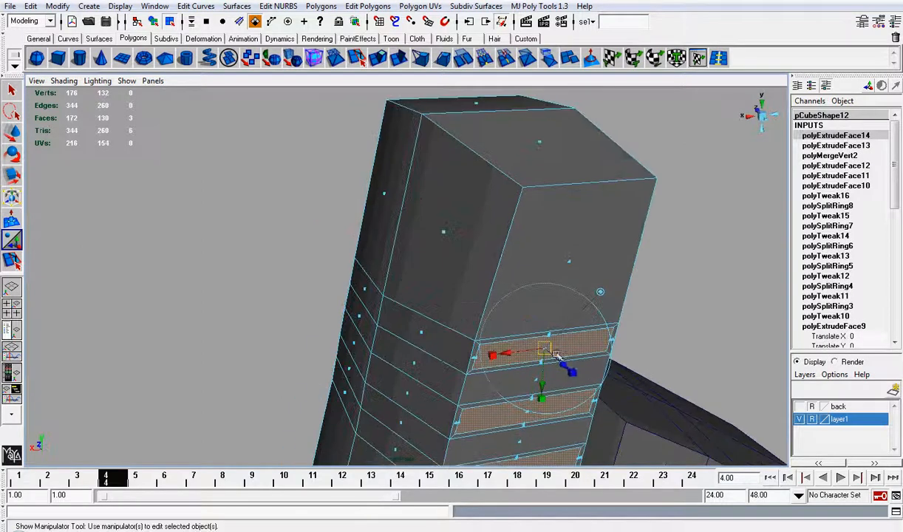
drag(563, 367, 549, 352)
key(g)
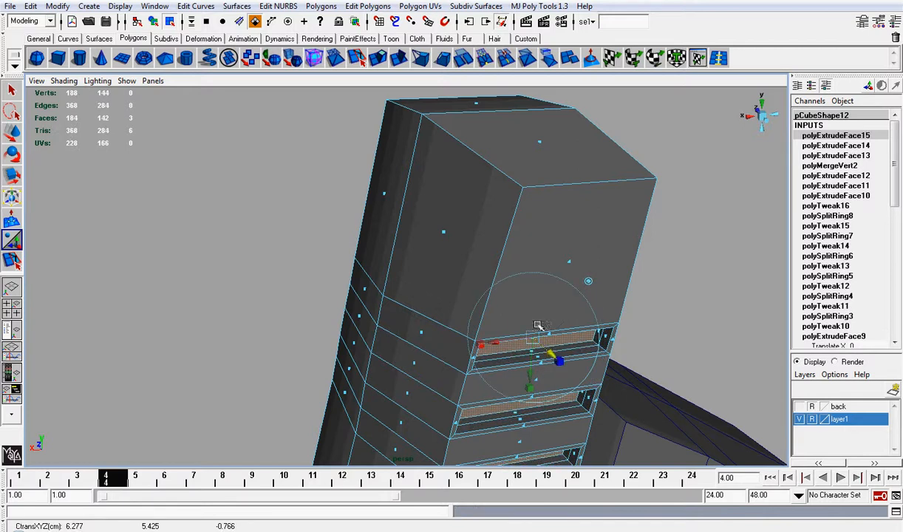
click(711, 265)
Turn off the wireframe overlay to examine the forearm's shaded surfaces and recessed vents, and turn the overlay back on
alt+drag(711, 265, 669, 252)
click(64, 81)
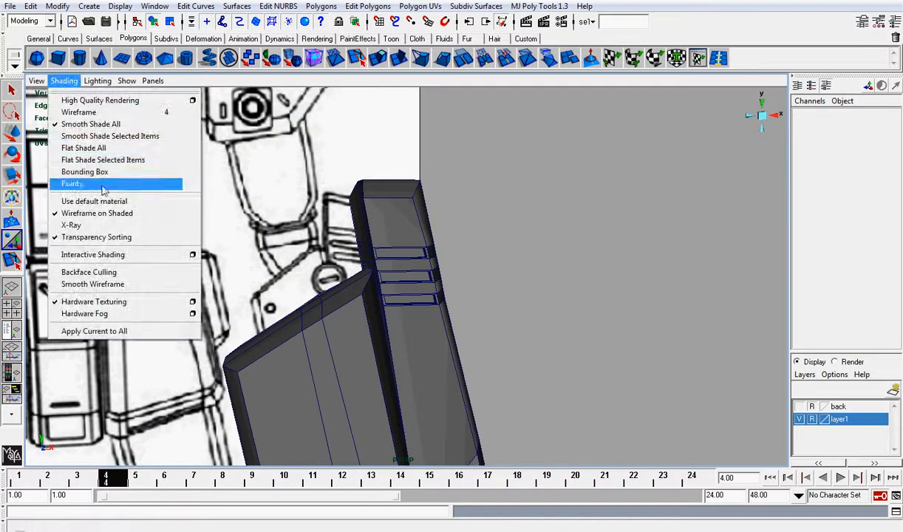
click(106, 204)
mouse_move(540, 196)
alt+mouse_down()
mouse_move(475, 213)
mouse_move(498, 215)
alt+mouse_up()
alt+drag(477, 246, 683, 242)
click(551, 244)
click(680, 242)
click(64, 81)
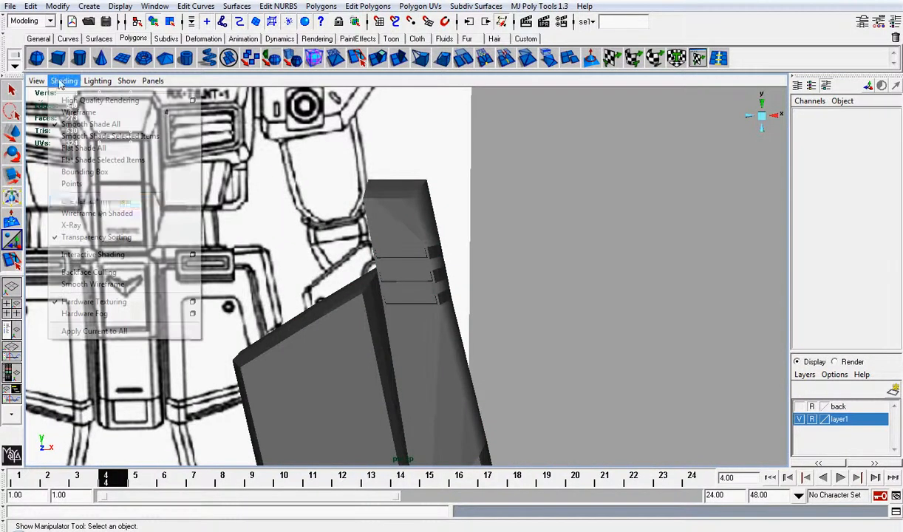
click(98, 213)
Show all hidden objects so the forearm can be compared with the rest of the model
scroll(447, 287, down, 6)
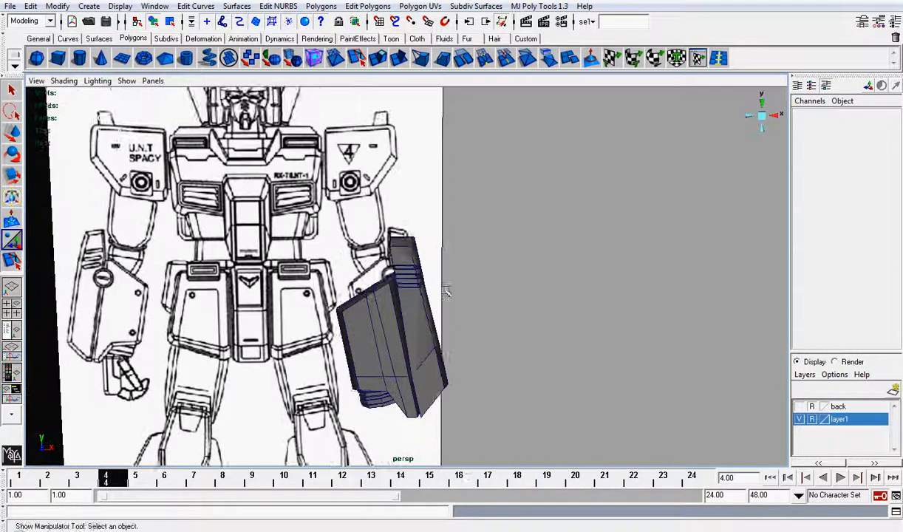
alt+middle_drag(448, 287, 470, 242)
mouse_move(468, 225)
alt+mouse_down()
mouse_move(477, 240)
mouse_move(431, 244)
alt+mouse_up()
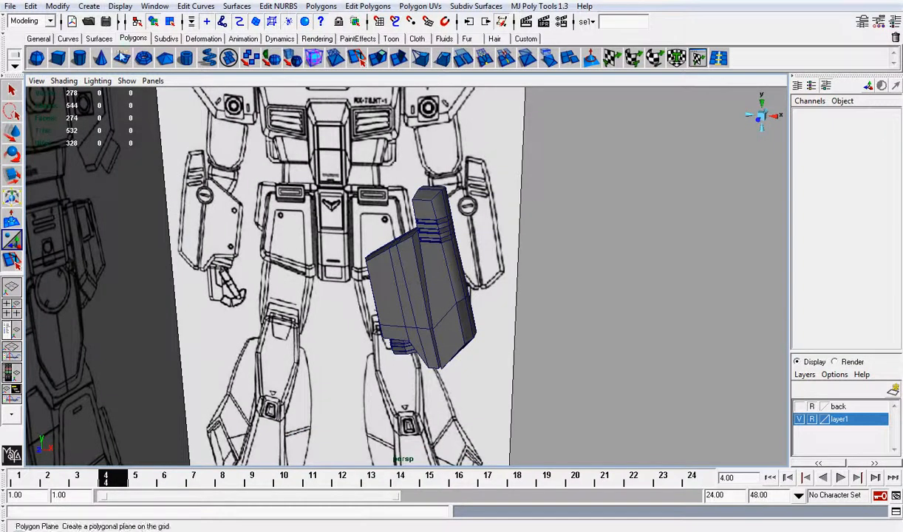
click(119, 6)
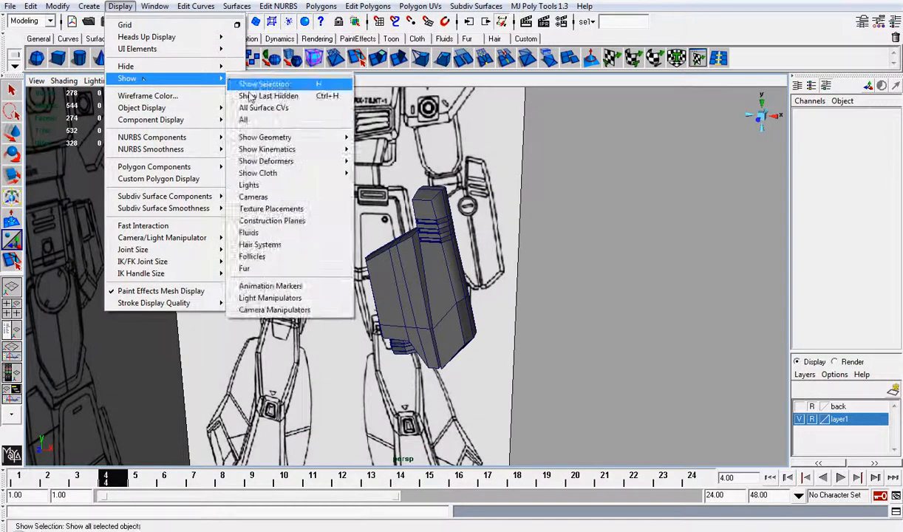
click(272, 120)
alt+drag(477, 166, 424, 227)
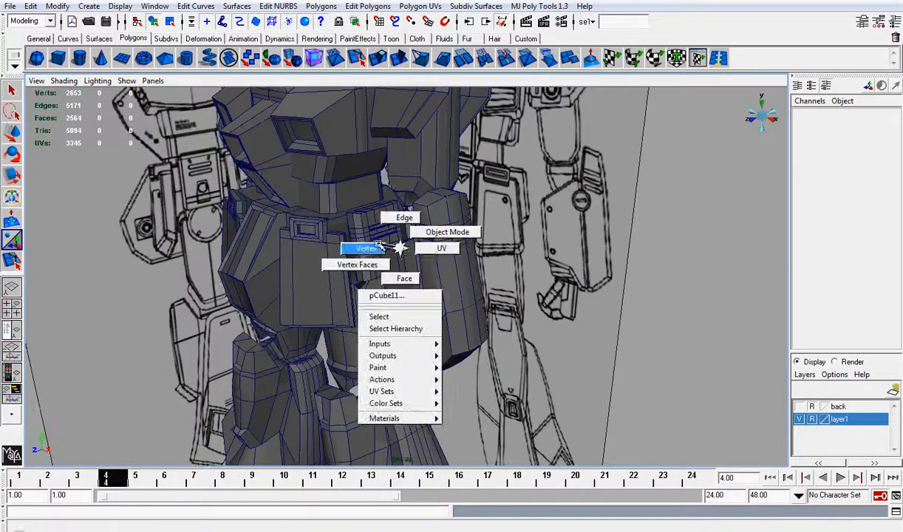
Select the top vertices of the inner forearm block and scale them to adjust the top's depth
right_drag(379, 245, 377, 246)
mouse_move(522, 212)
alt+mouse_down()
mouse_move(434, 240)
mouse_move(460, 216)
mouse_move(521, 217)
alt+mouse_up()
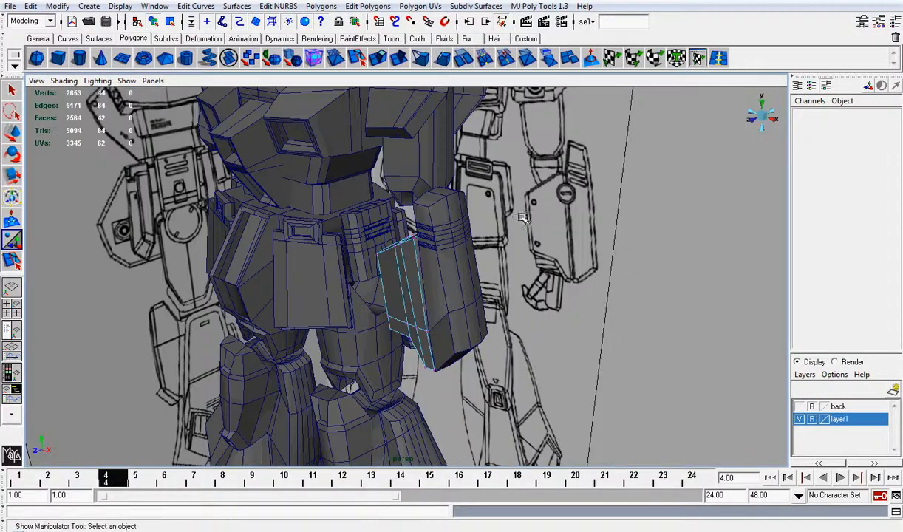
alt+drag(500, 240, 538, 244)
key(r)
drag(376, 258, 440, 209)
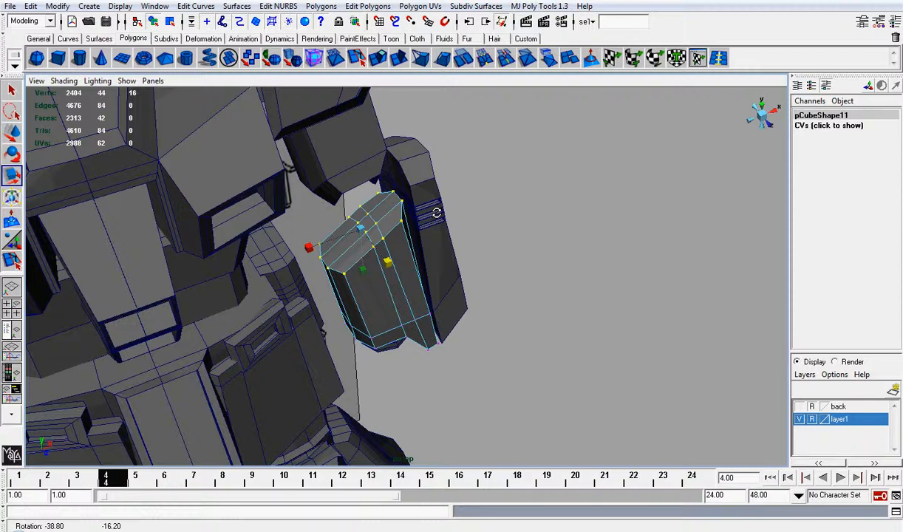
drag(388, 261, 389, 260)
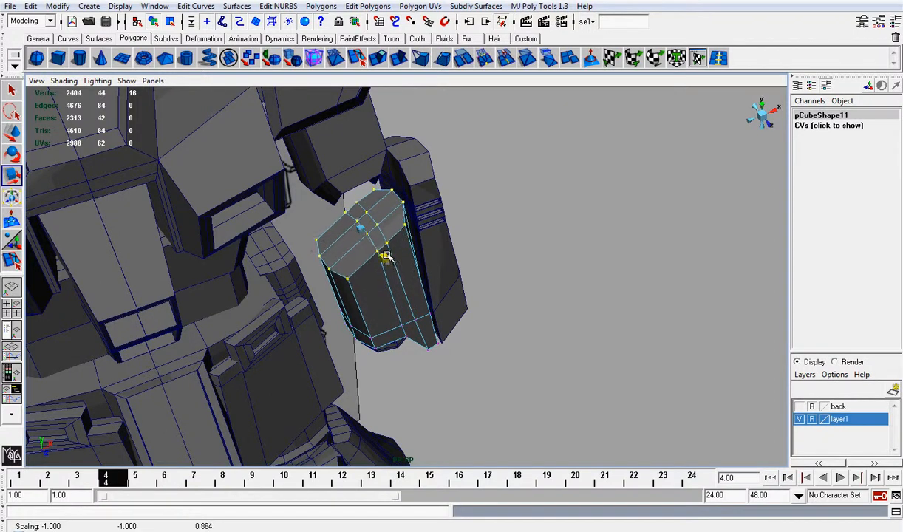
drag(334, 245, 361, 229)
In the front view, move the inner block's top vertices toward the reference outline, to about X 5.19 and Y 4.72
alt+drag(456, 206, 434, 232)
key(w)
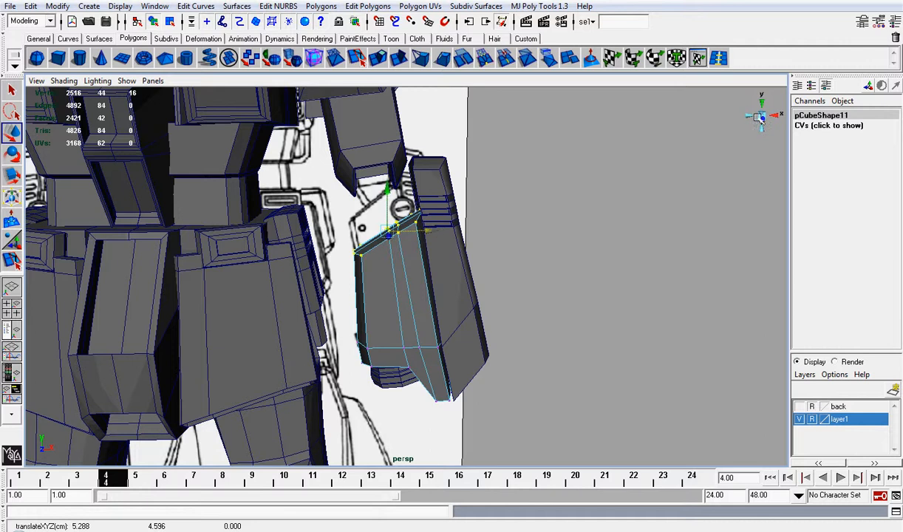
click(761, 118)
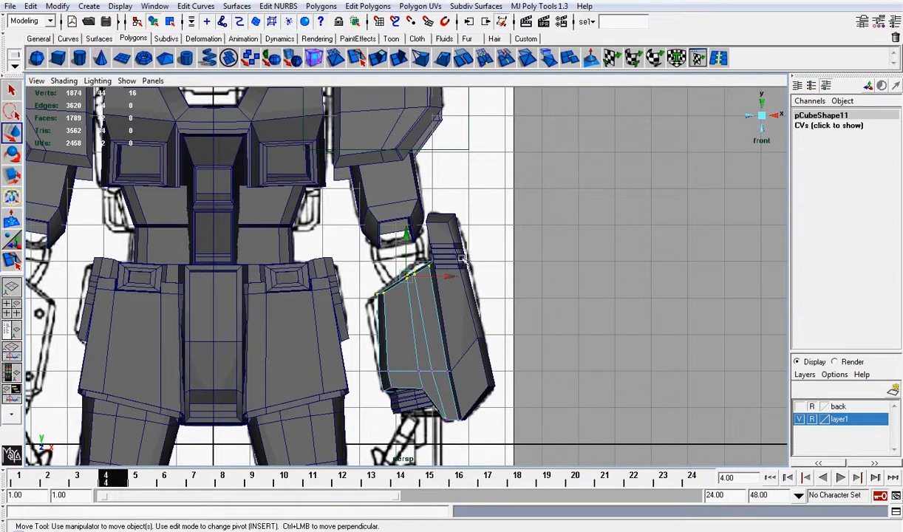
mouse_move(414, 277)
mouse_down()
mouse_move(418, 337)
mouse_move(413, 277)
mouse_up()
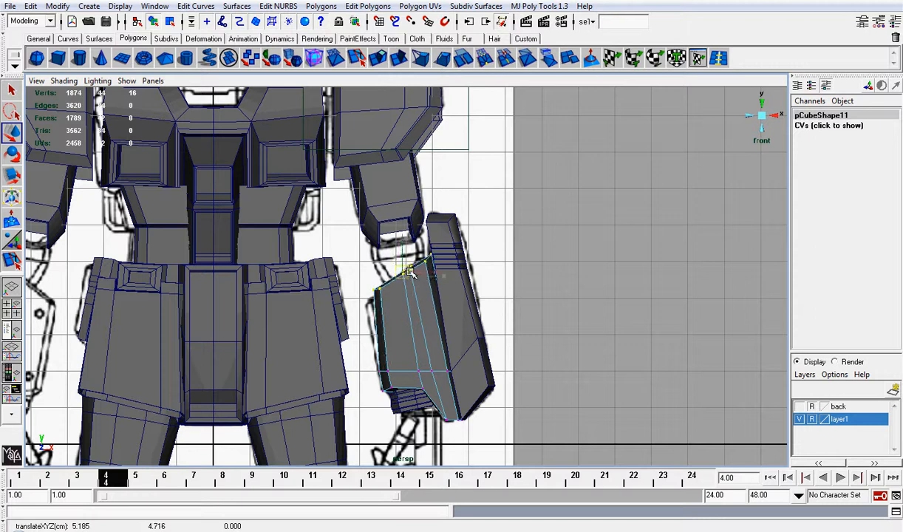
Move the inner corner vertices and the two middle vertex columns of the block's top edge onto the reference's slanted outline
drag(343, 252, 373, 293)
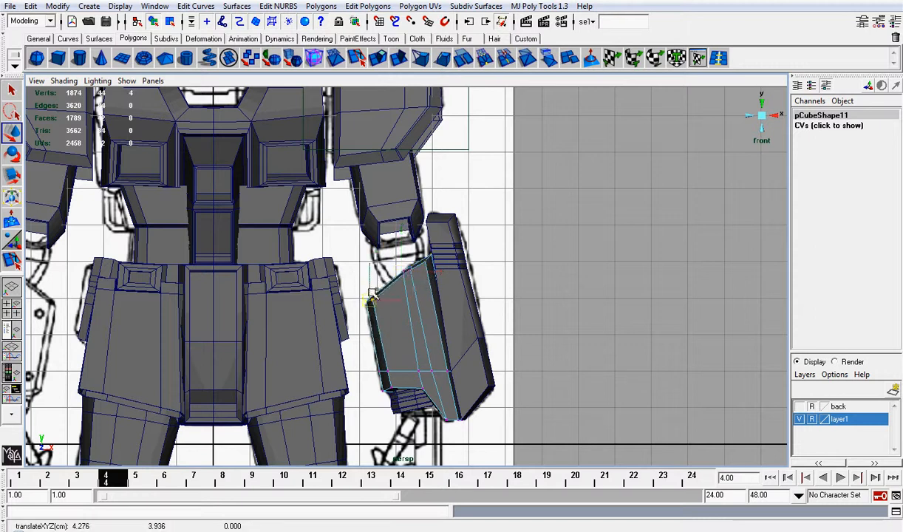
scroll(384, 266, up, 2)
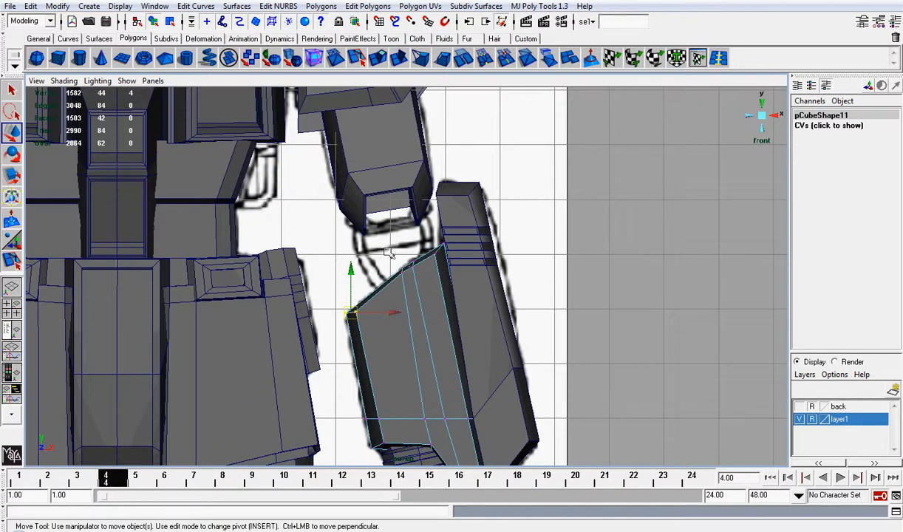
drag(351, 312, 391, 283)
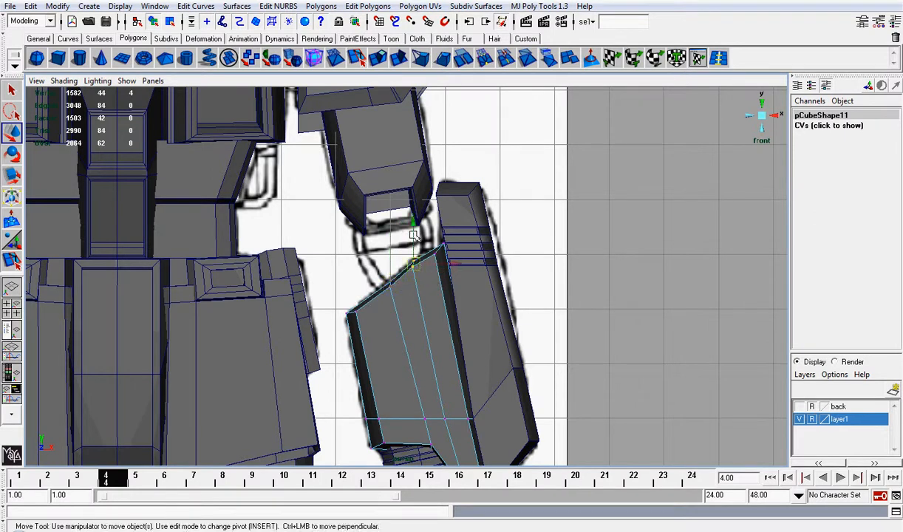
drag(413, 234, 419, 237)
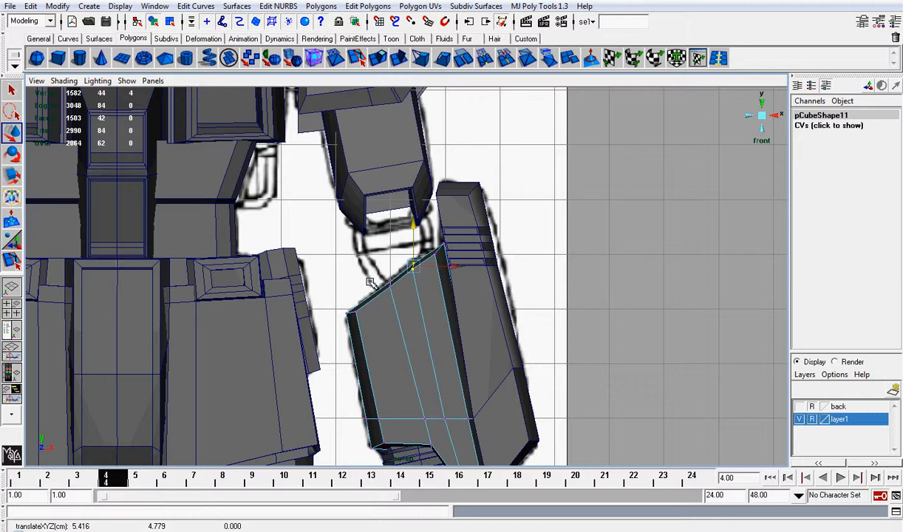
drag(357, 265, 390, 287)
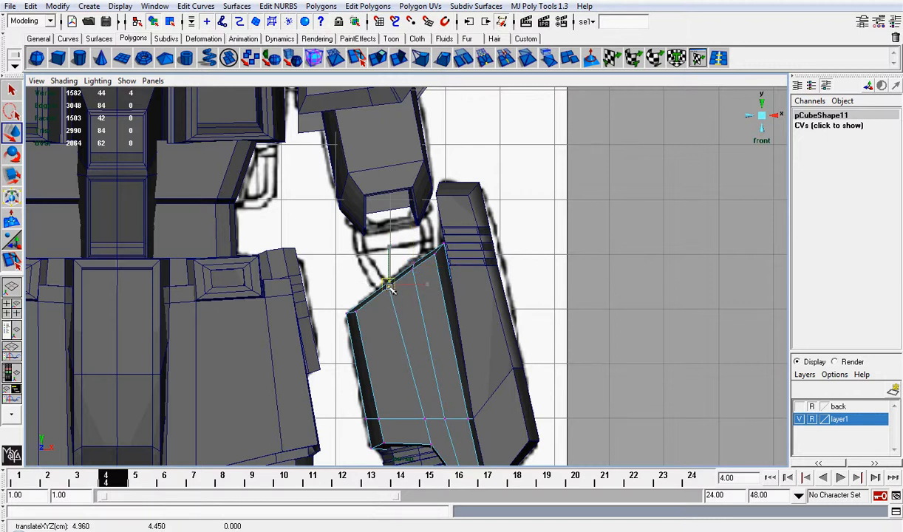
drag(409, 254, 424, 282)
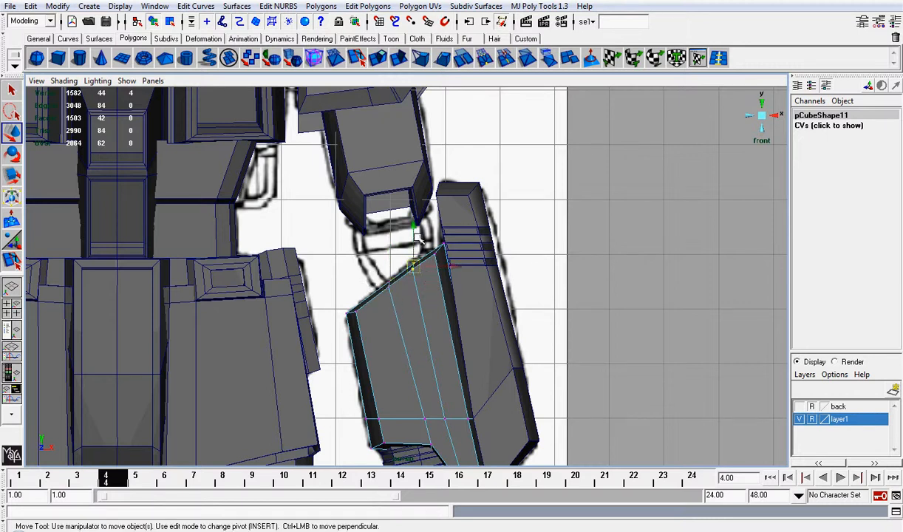
Return the inner forearm block to object mode, deselect it and save the scene
right_drag(422, 288, 467, 272)
click(552, 268)
scroll(554, 268, down, 4)
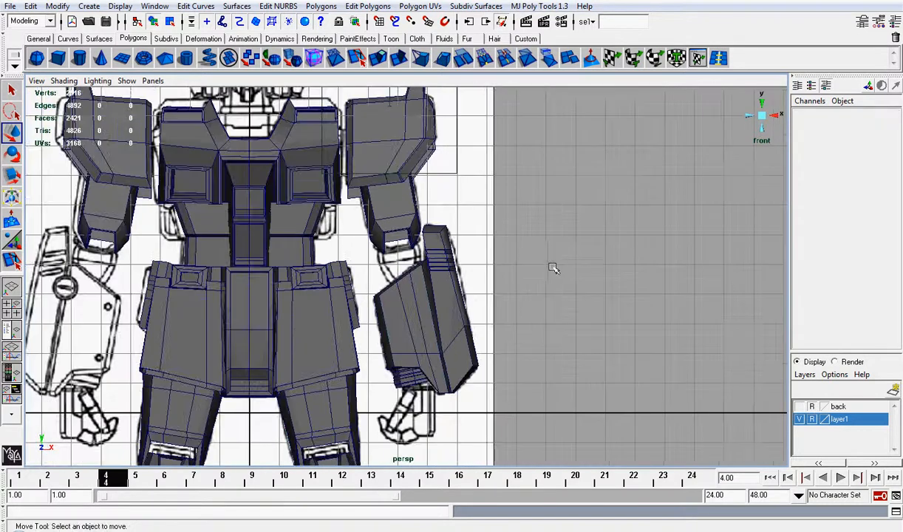
key(q)
key(ctrl+s)
In the perspective view, select the upper arm, both forearm blocks and the shoulder armour, and freeze their transformations
scroll(547, 271, up, 4)
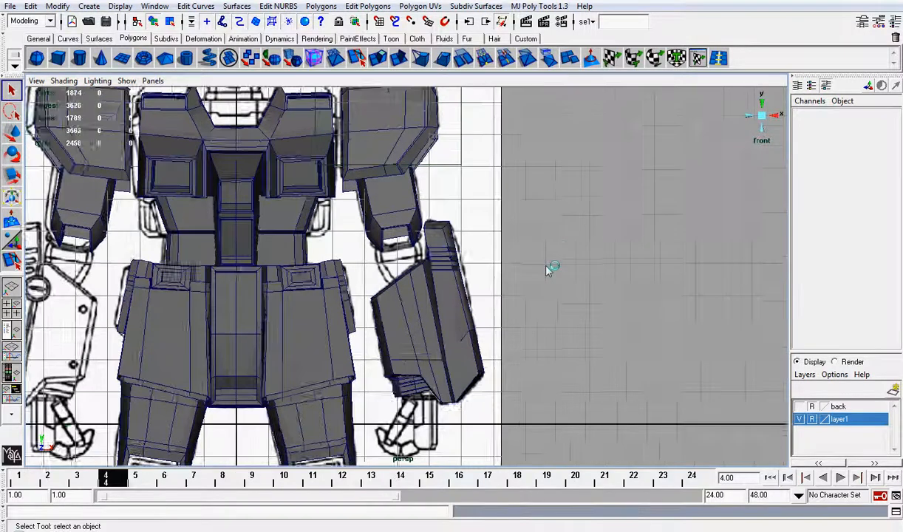
click(762, 116)
scroll(586, 229, up, 6)
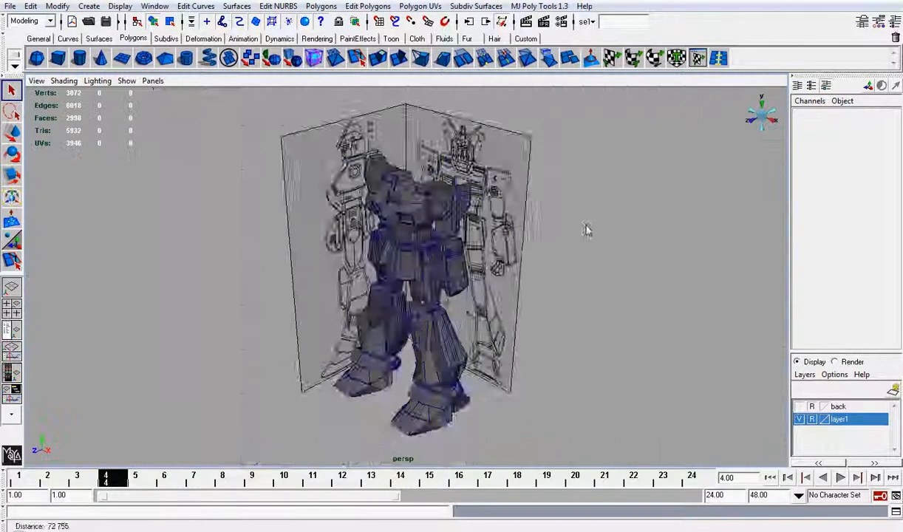
alt+drag(557, 223, 611, 204)
click(507, 154)
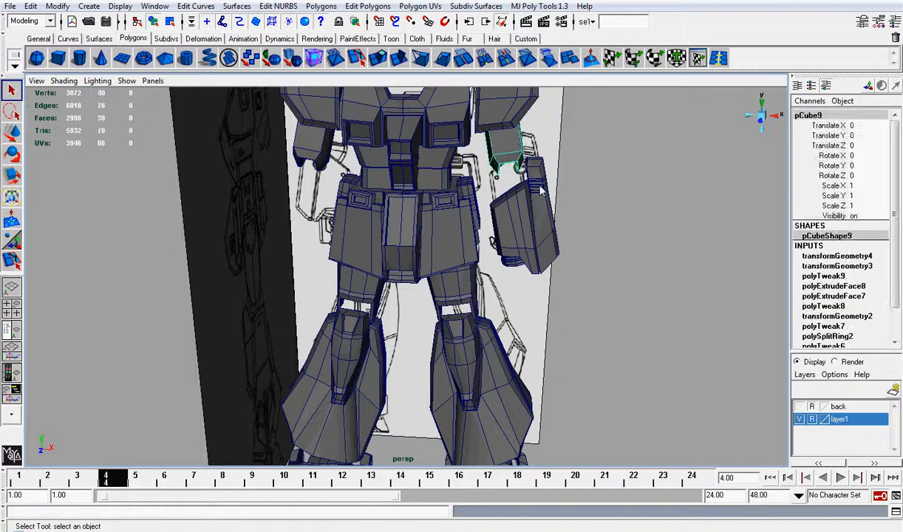
shift+click(538, 182)
shift+click(517, 207)
click(505, 129)
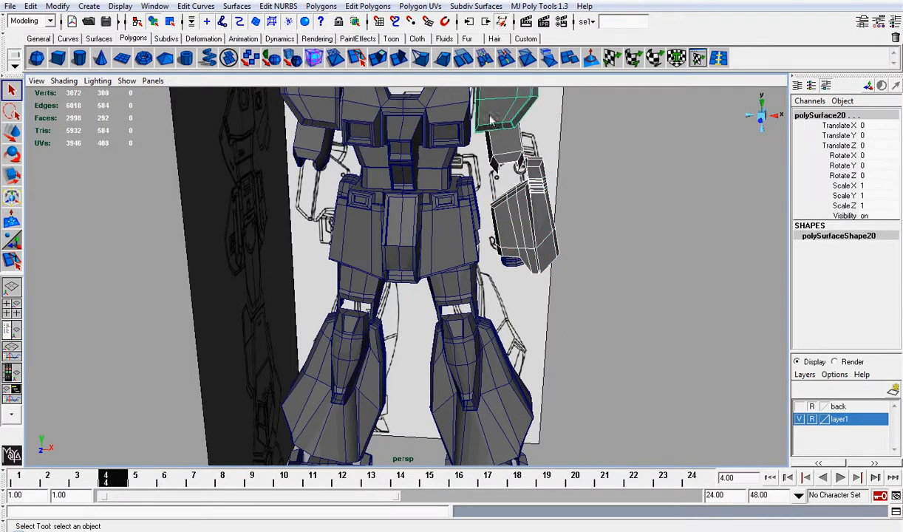
click(58, 6)
click(76, 49)
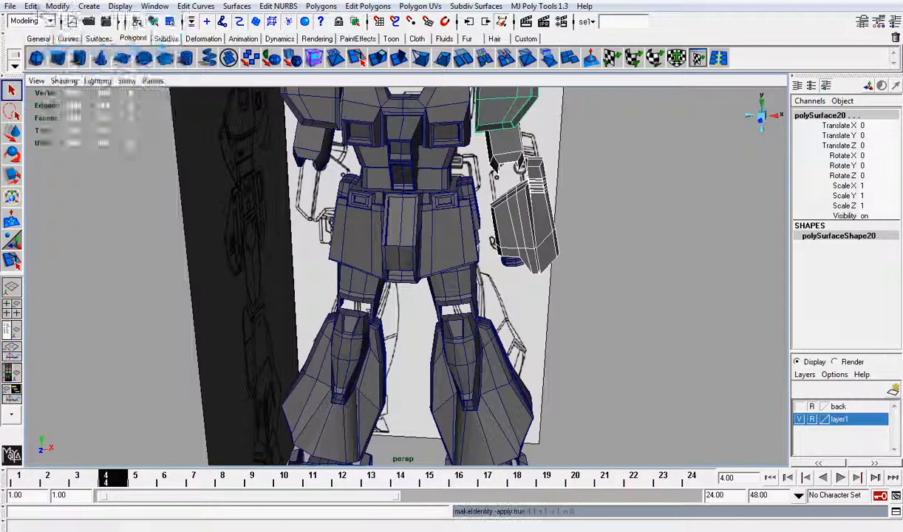
Delete the construction history of the selected arm pieces and of the whole character model, and clear the selection
click(31, 6)
mouse_move(131, 151)
click(211, 159)
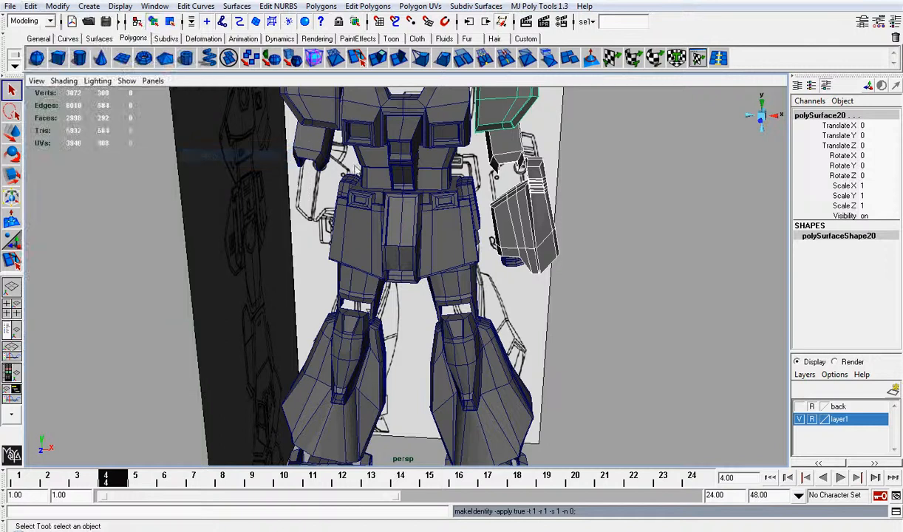
scroll(336, 156, down, 5)
drag(314, 155, 634, 520)
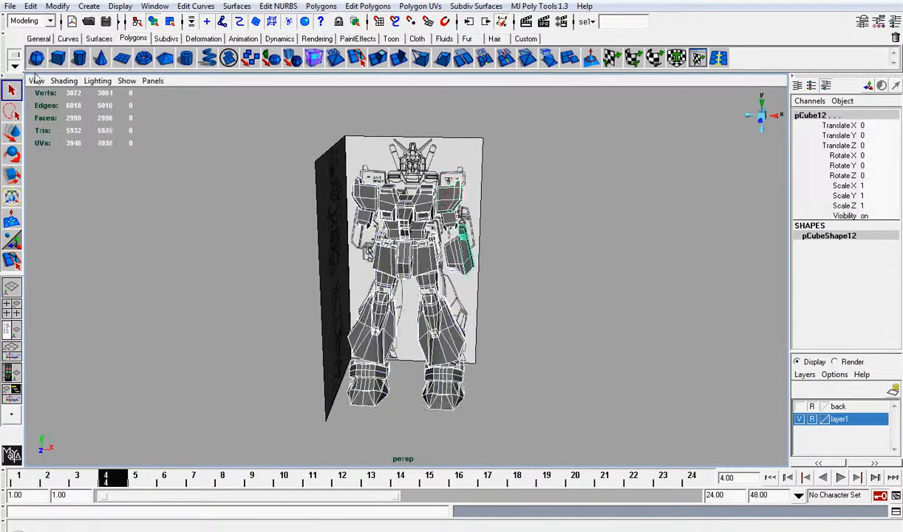
click(30, 7)
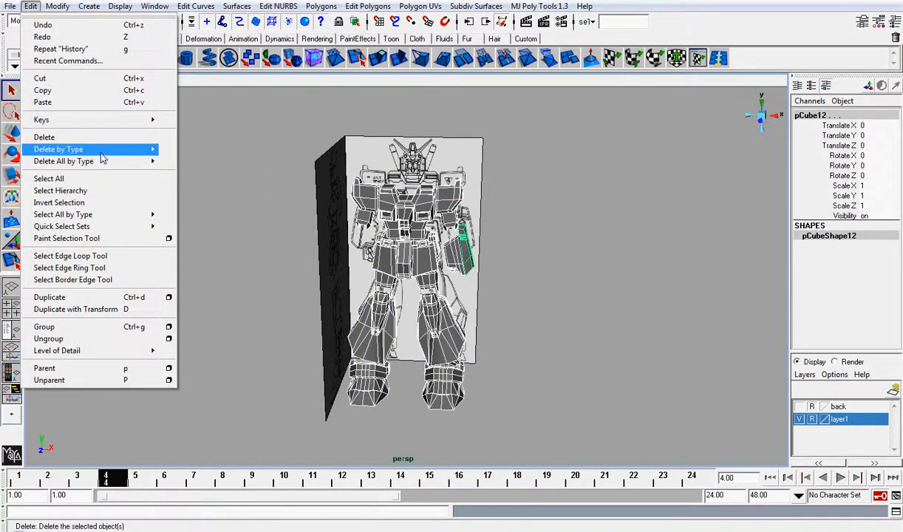
mouse_move(152, 148)
click(175, 159)
click(520, 263)
Combine the upper arm, both forearm blocks and the shoulder armour into one mesh, separate it again and deselect the pieces
scroll(457, 250, up, 6)
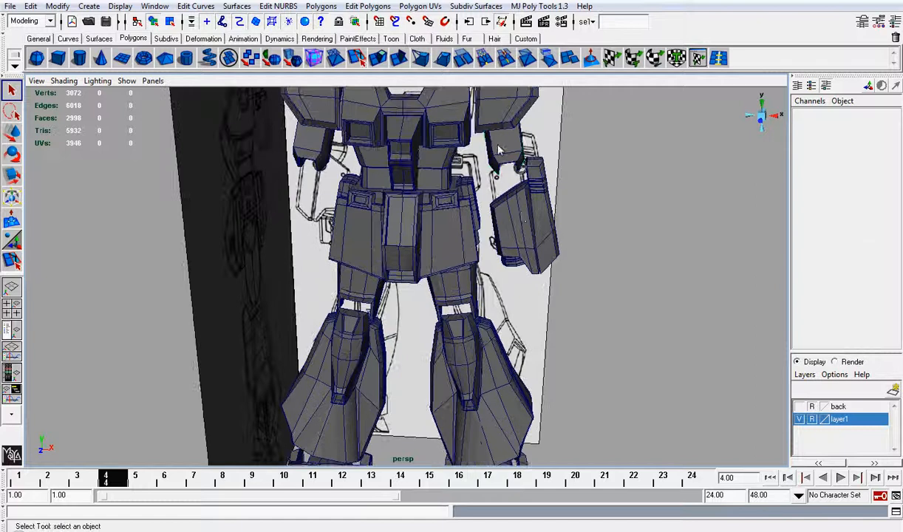
click(500, 150)
click(522, 215)
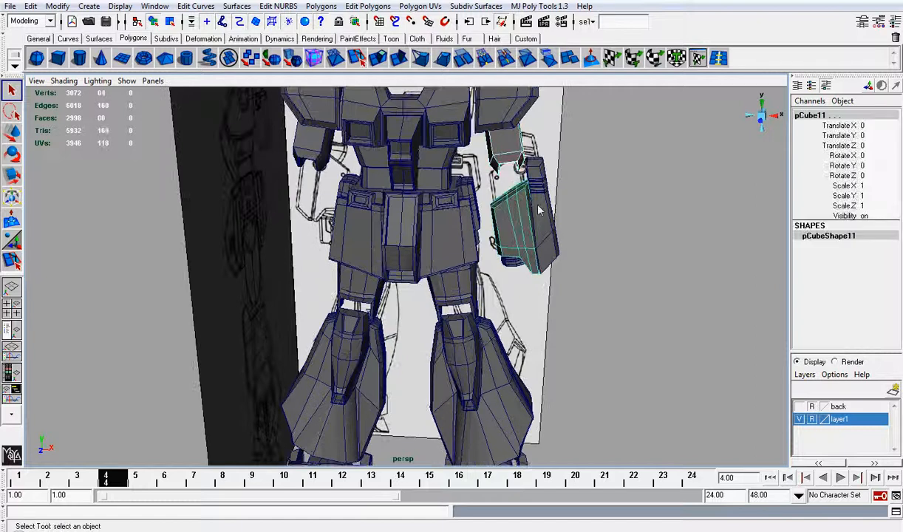
click(494, 115)
click(321, 6)
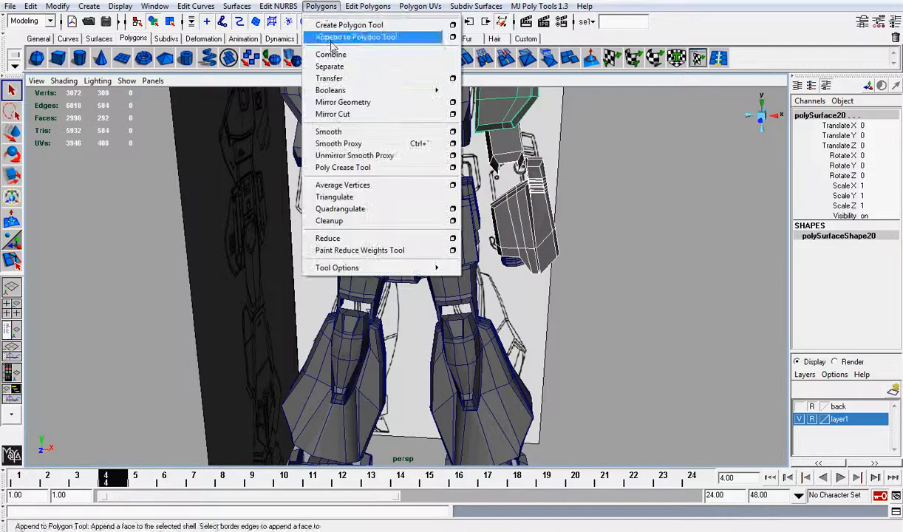
click(326, 52)
click(321, 6)
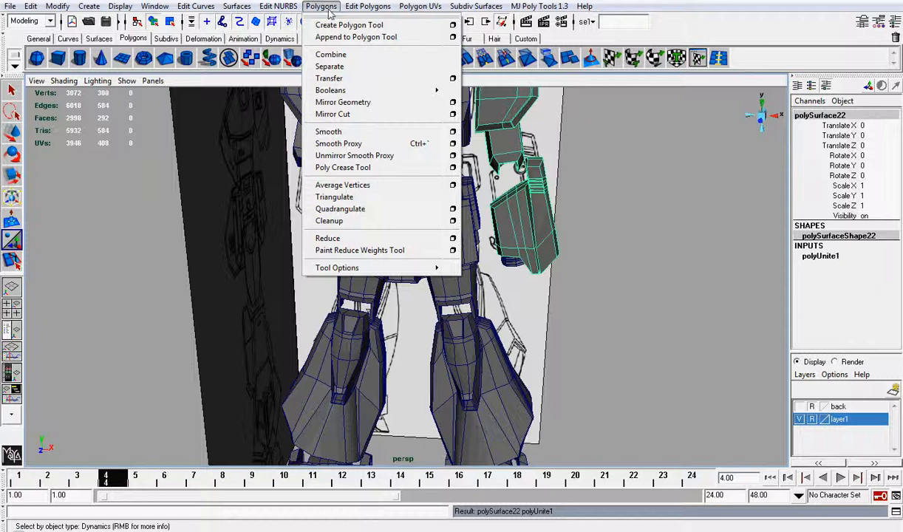
click(402, 64)
click(576, 156)
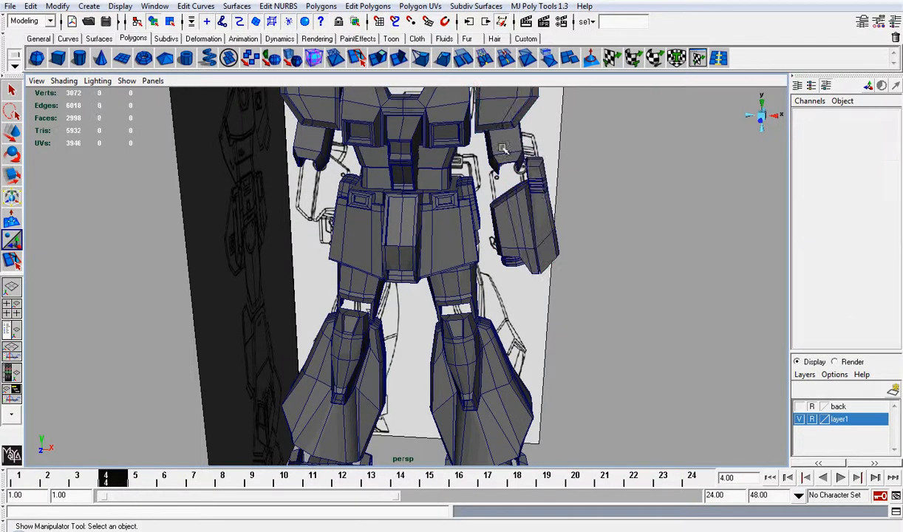
Duplicate both forearm blocks, mirror the copies to the opposite arm with a Scale X of -1, and deselect them
click(539, 189)
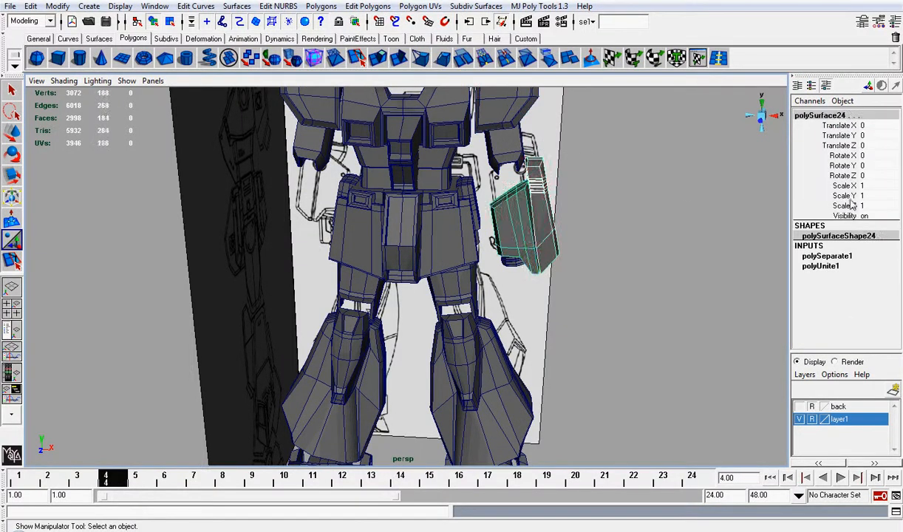
key(ctrl+d)
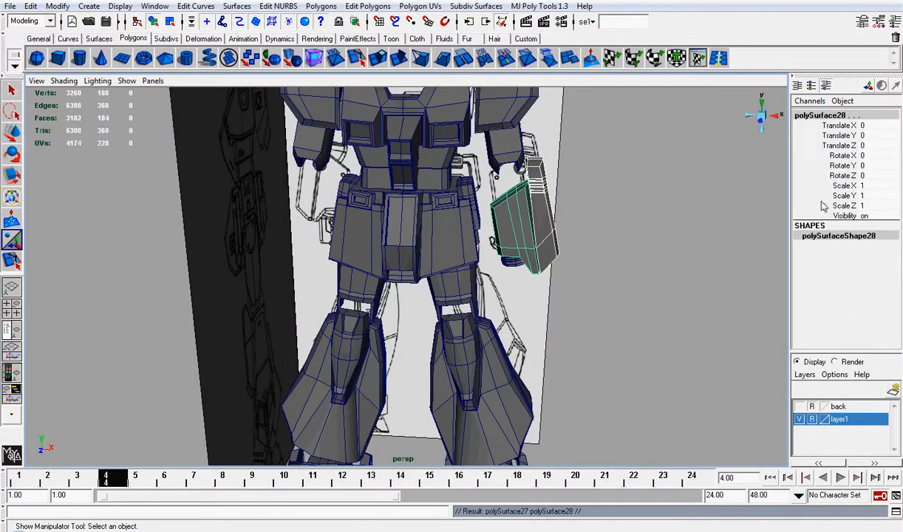
click(862, 187)
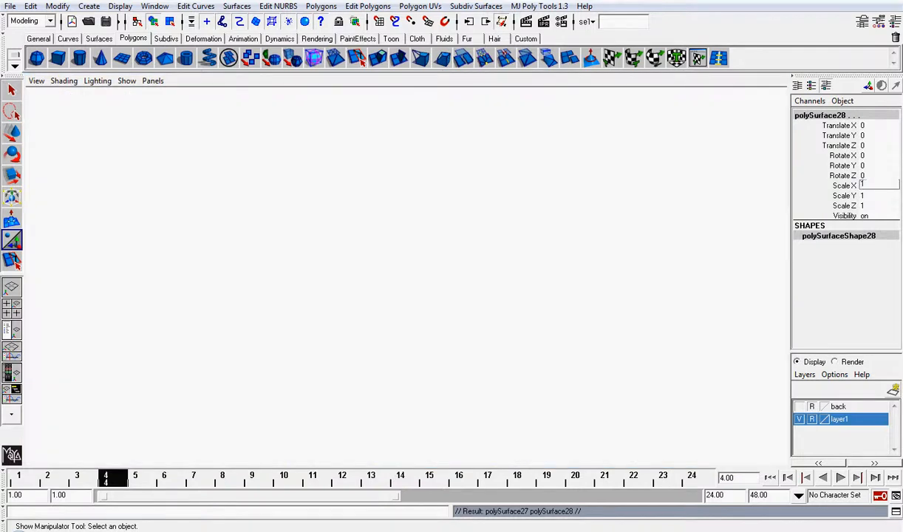
text(-1)
key(Return)
click(661, 191)
Hide the reference drawings on layer1 and examine the mirrored forearms and the whole model from several angles
scroll(548, 175, down, 3)
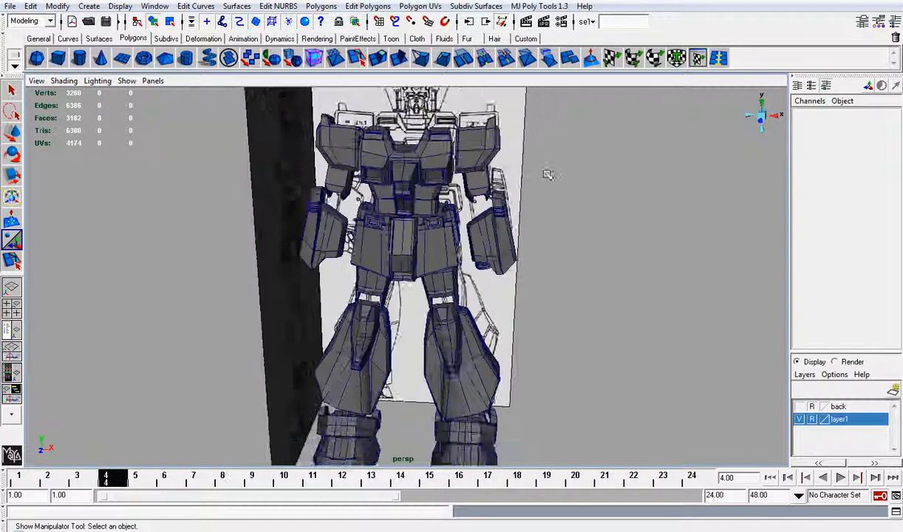
scroll(549, 175, up, 4)
alt+middle_drag(547, 166, 544, 229)
alt+drag(521, 221, 501, 205)
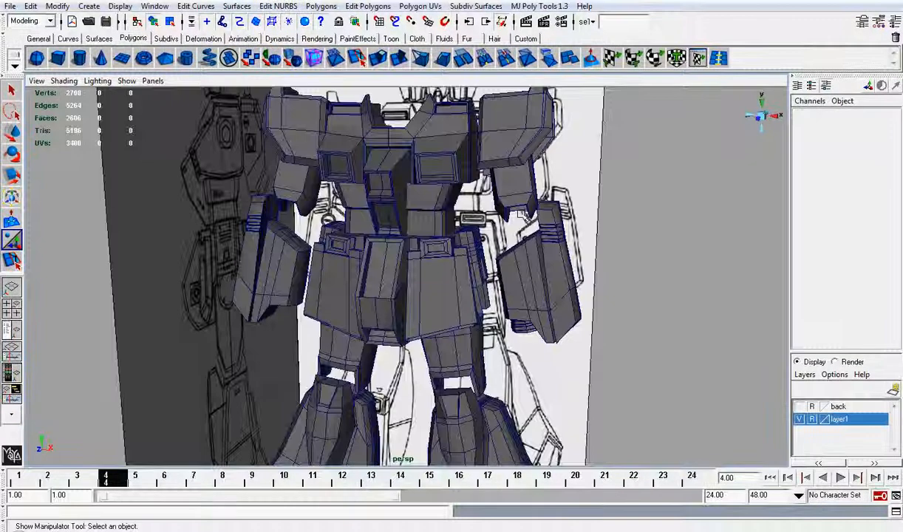
scroll(556, 255, down, 5)
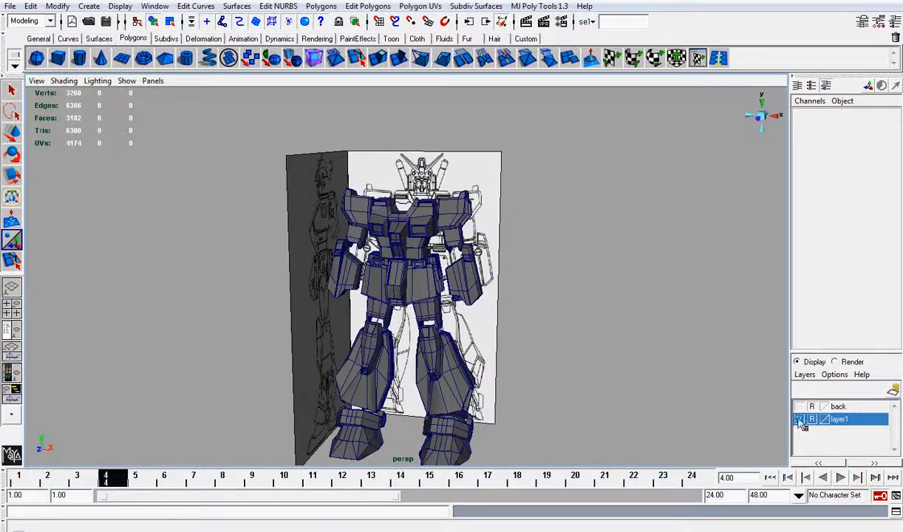
alt+drag(500, 288, 421, 267)
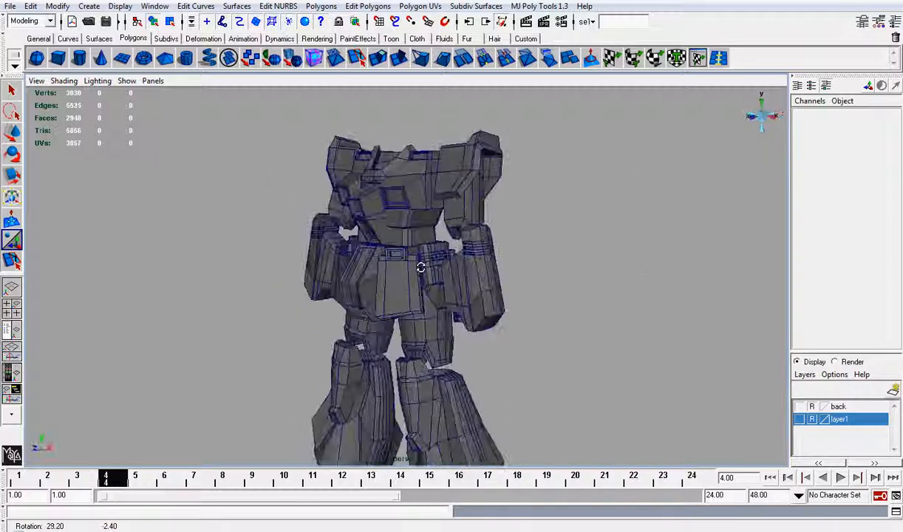
alt+drag(484, 271, 486, 273)
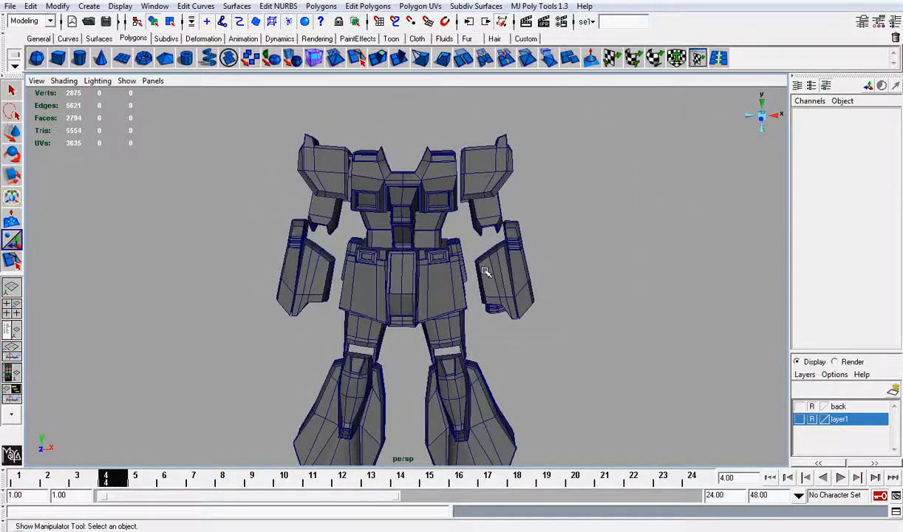
alt+drag(556, 252, 455, 253)
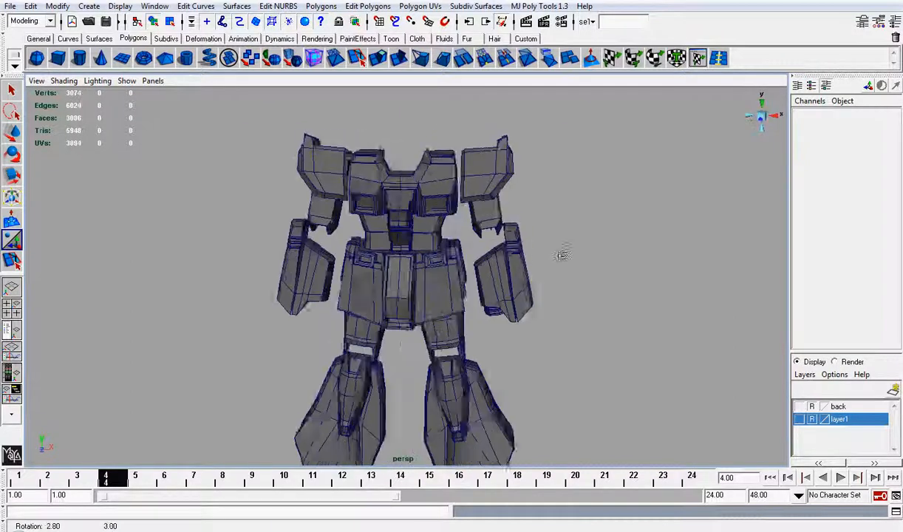
alt+drag(562, 255, 571, 252)
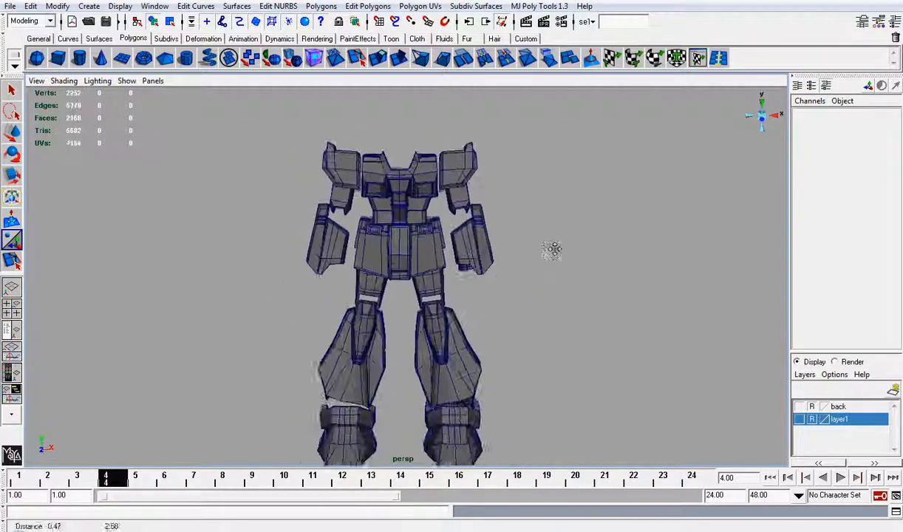